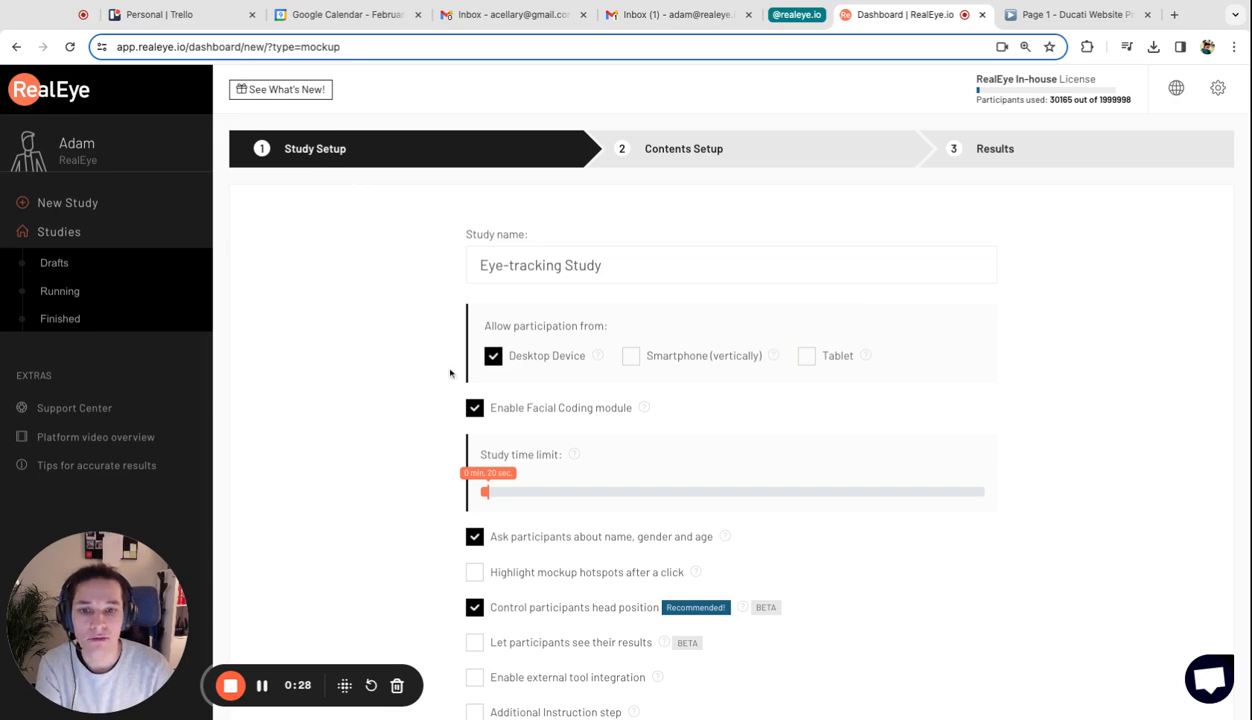
Allow participation from tablets and set the study time limit to 2 min 0 sec.
click(806, 356)
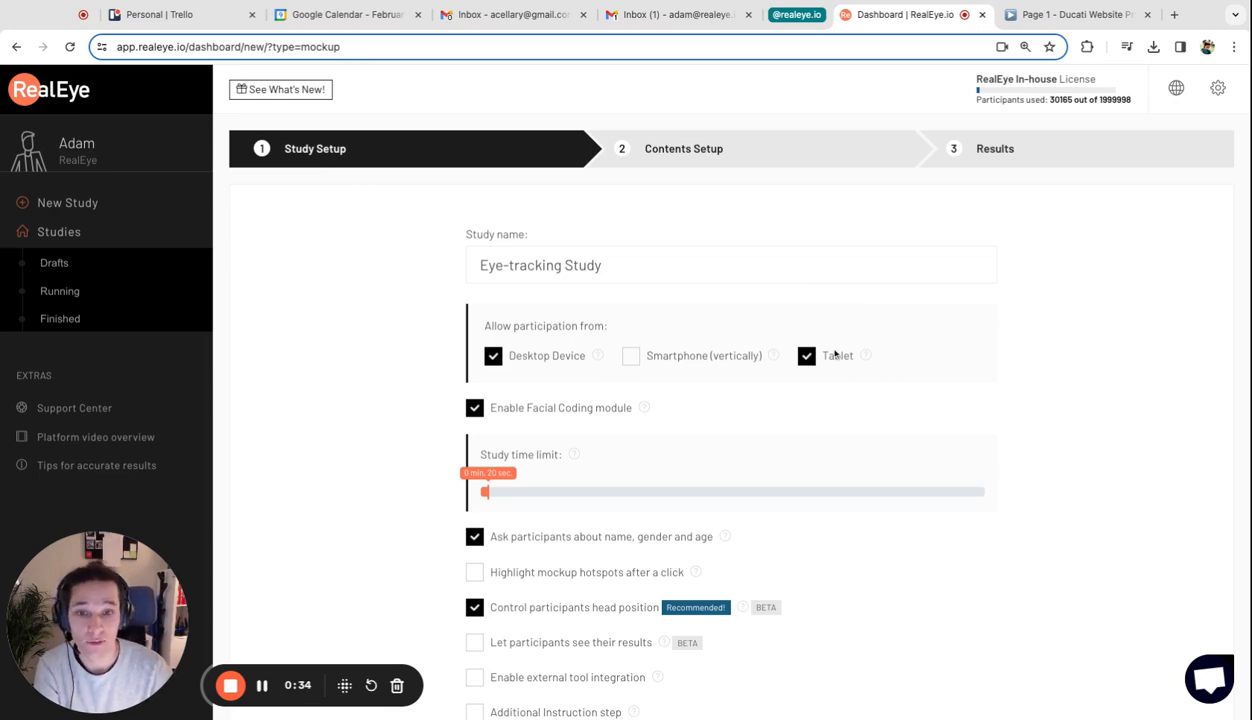
scroll(835, 352, down, 3)
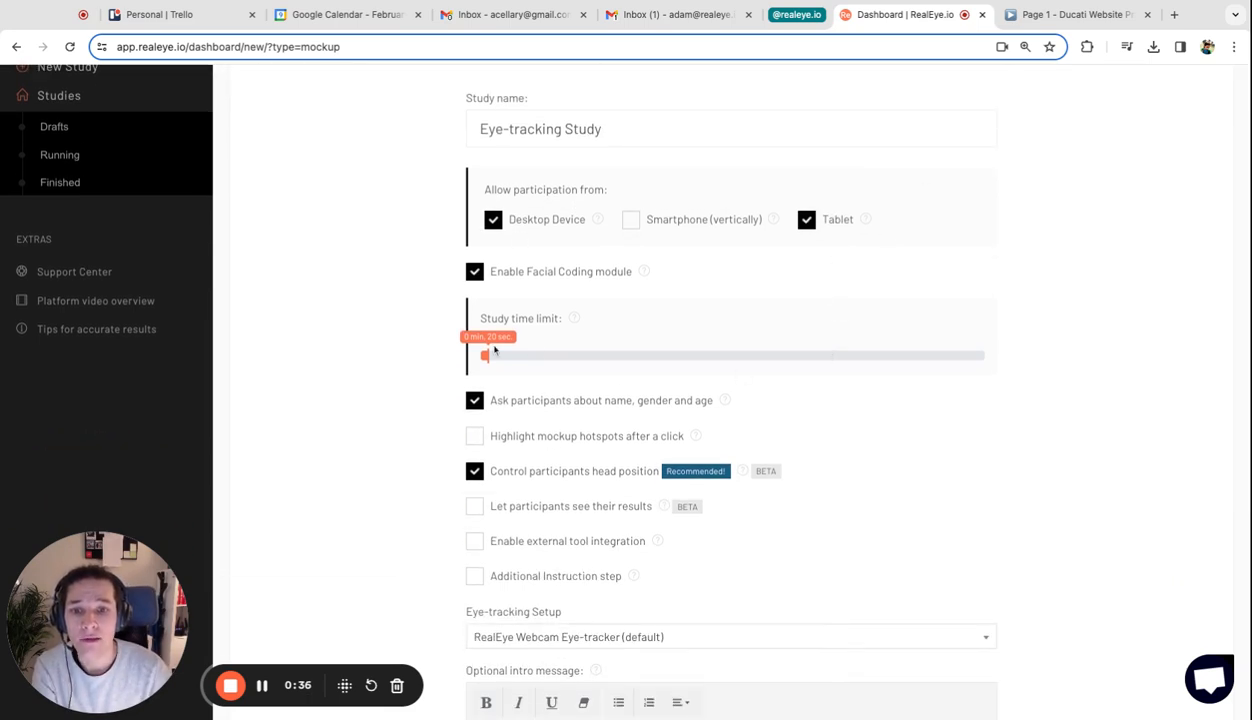
click(498, 346)
drag(498, 346, 502, 347)
Enable highlighting mockup hotspots after a click and examine the external tool integration options, leaving that integration off.
scroll(838, 397, down, 3)
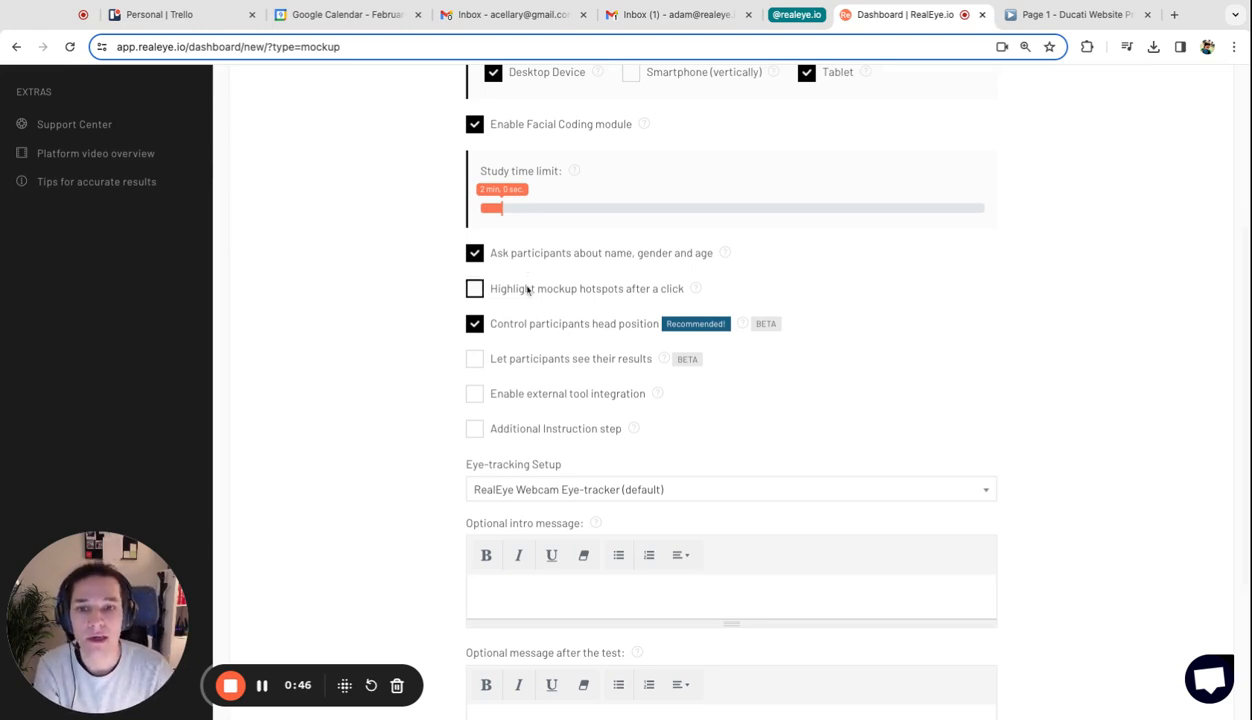
click(591, 291)
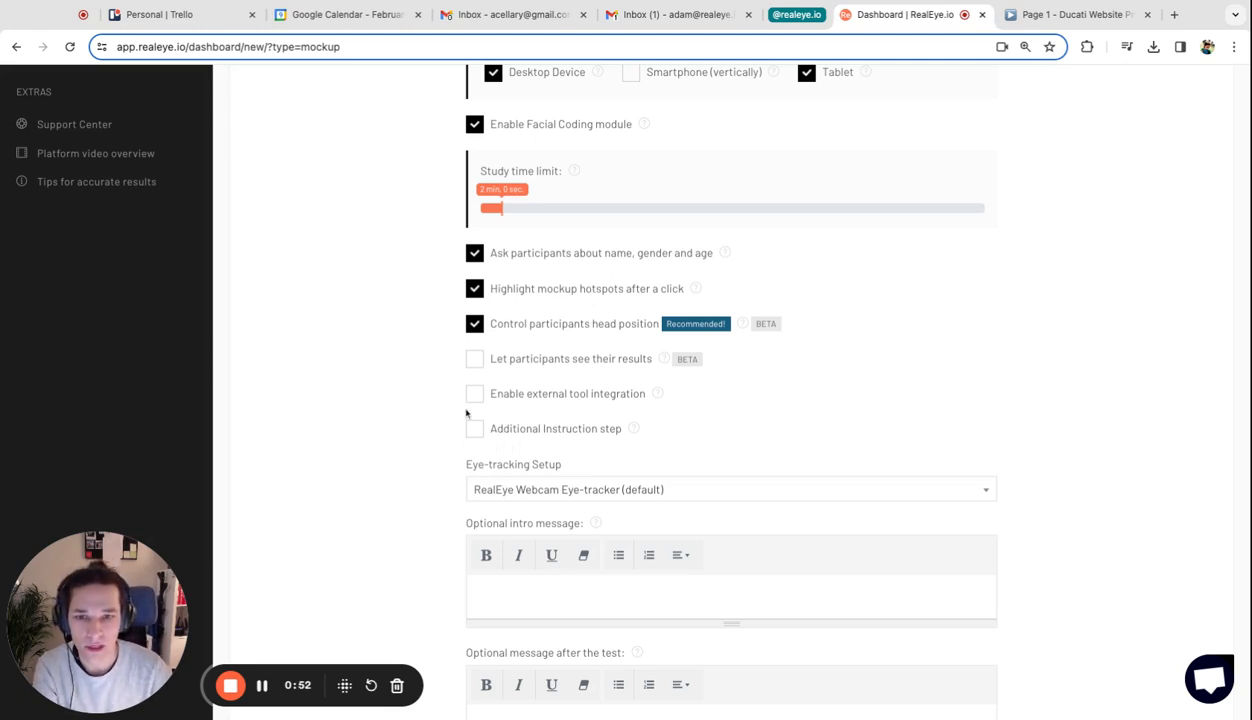
click(546, 400)
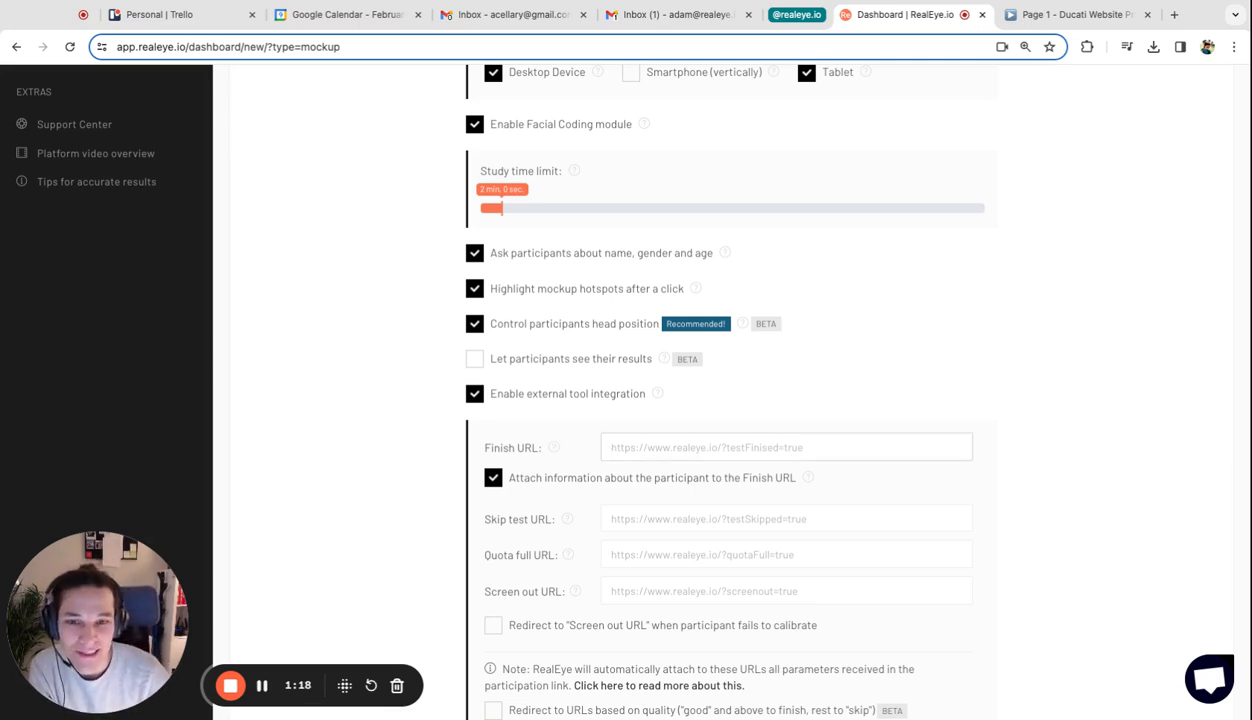
click(565, 395)
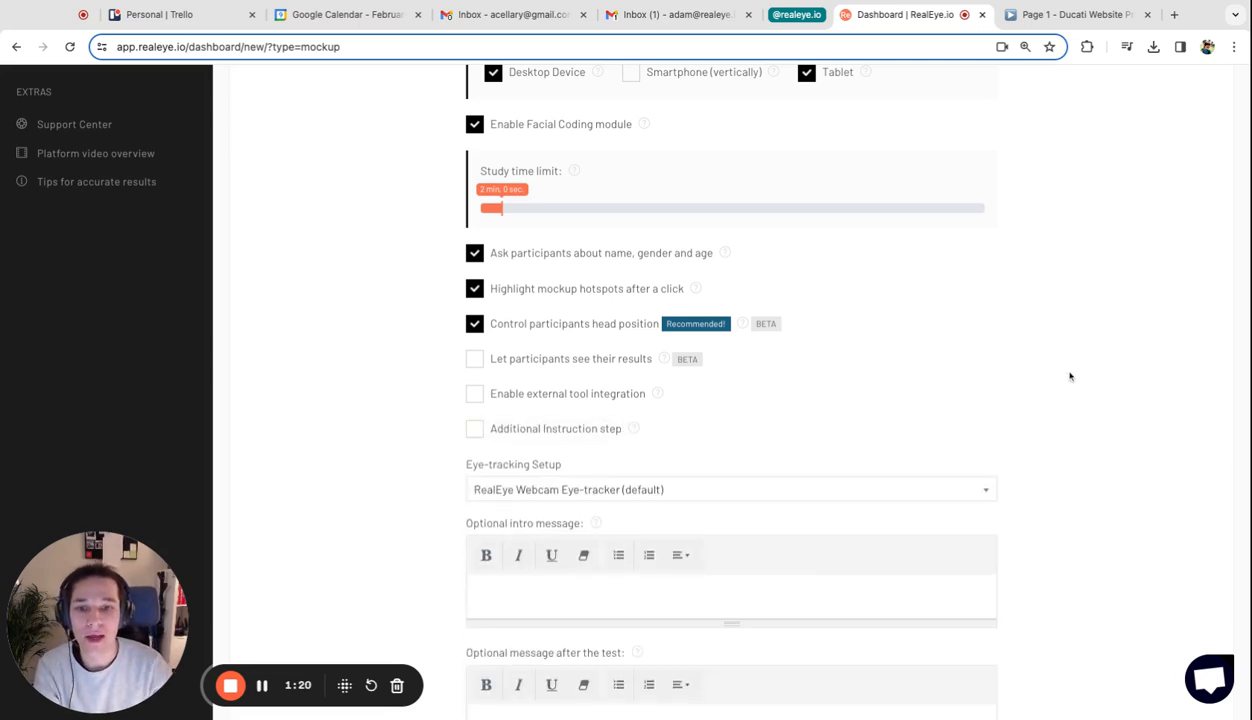
Enter the intro message "Book a meeting with a RealEye Team member" and continue to the contents setup.
scroll(1070, 376, down, 3)
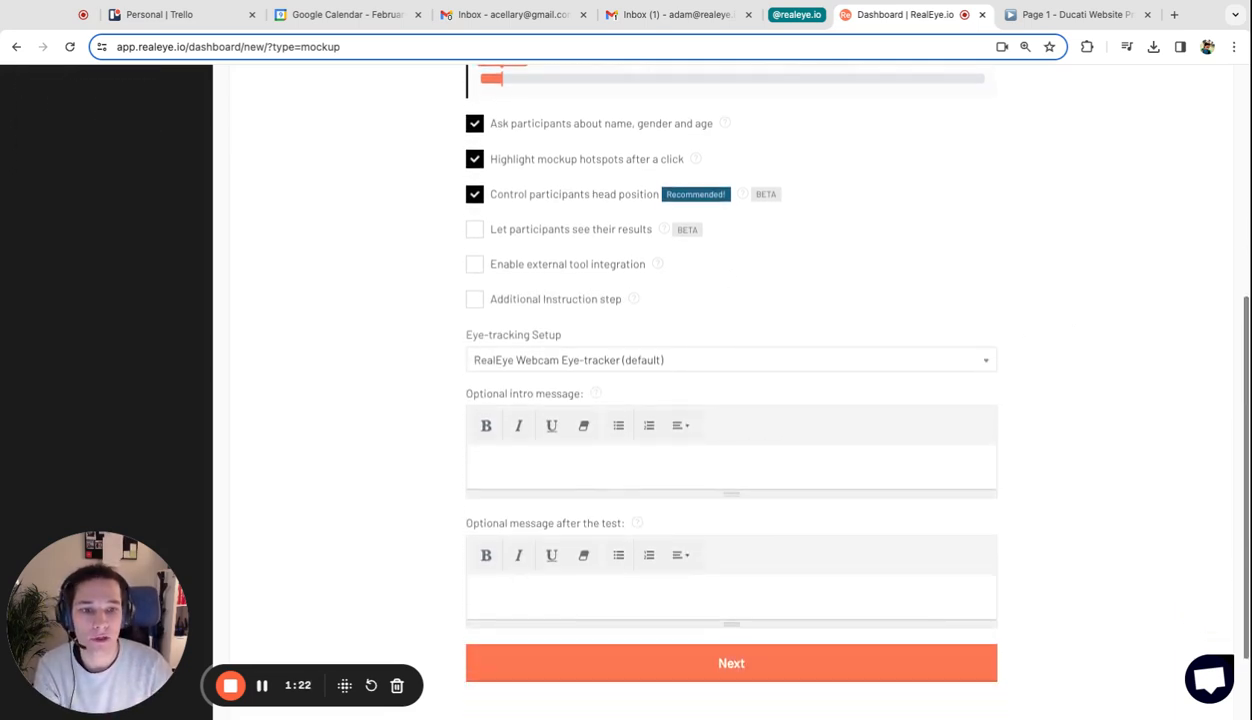
click(680, 451)
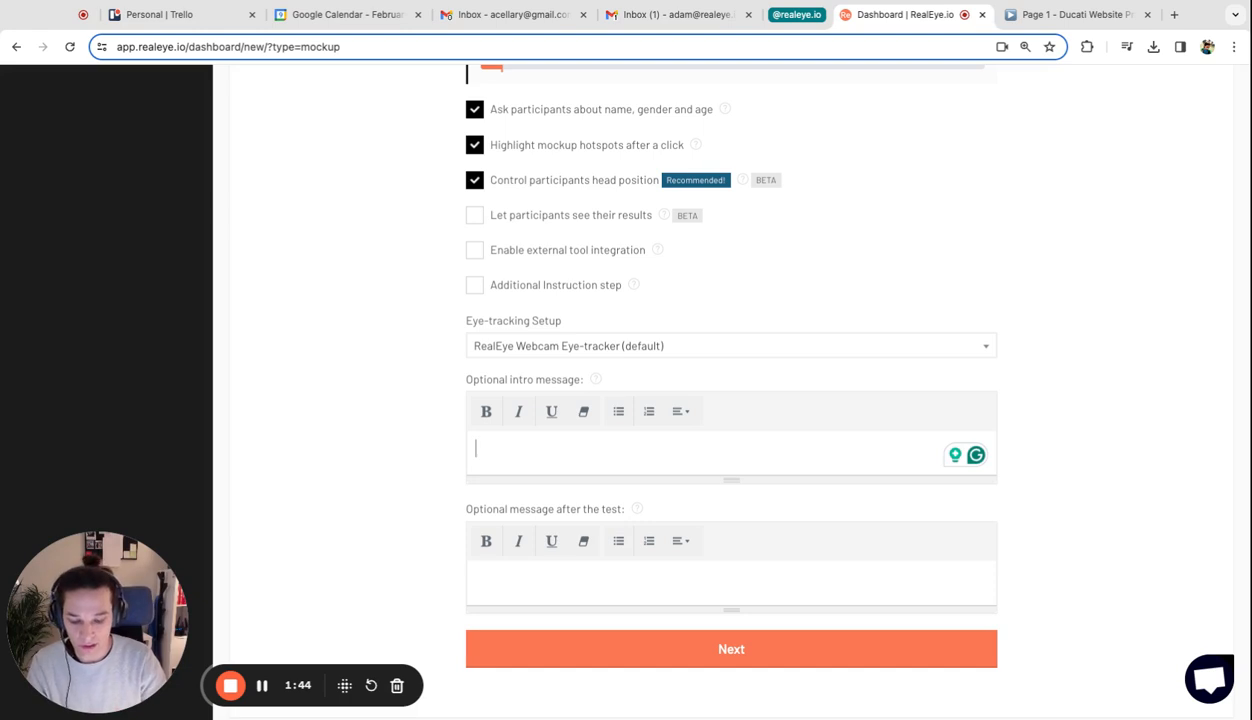
text(Book a)
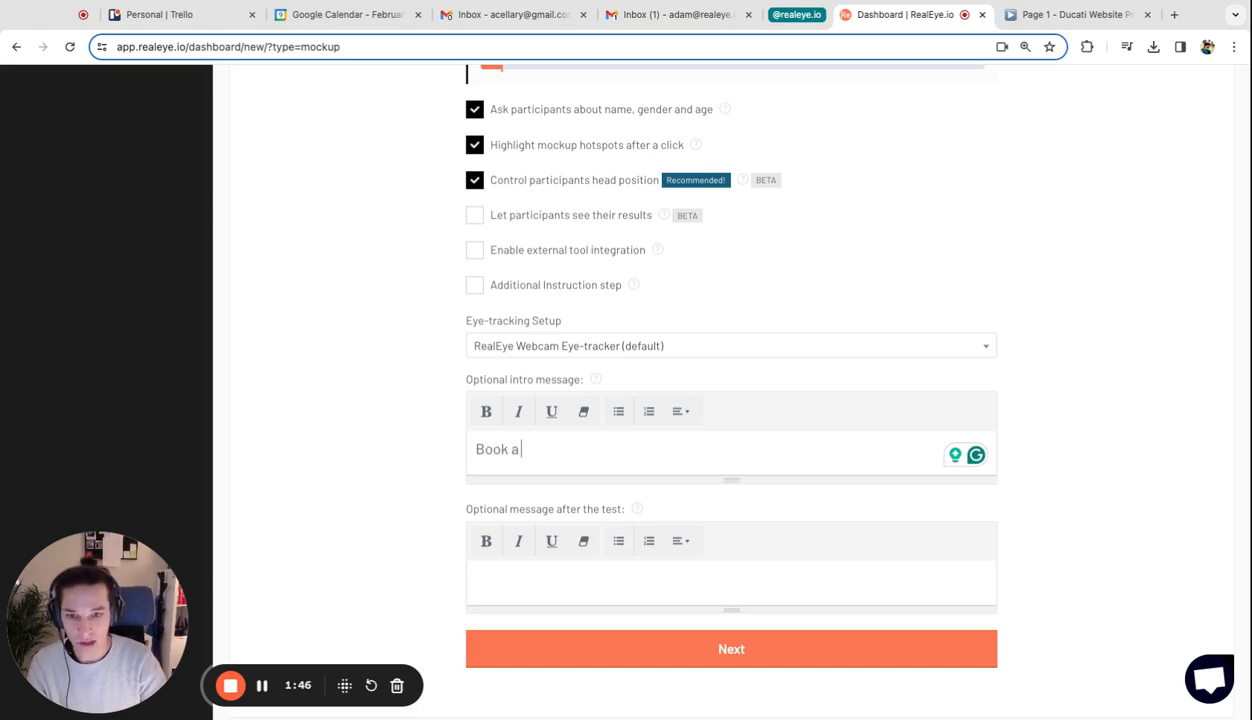
text( meeting wi)
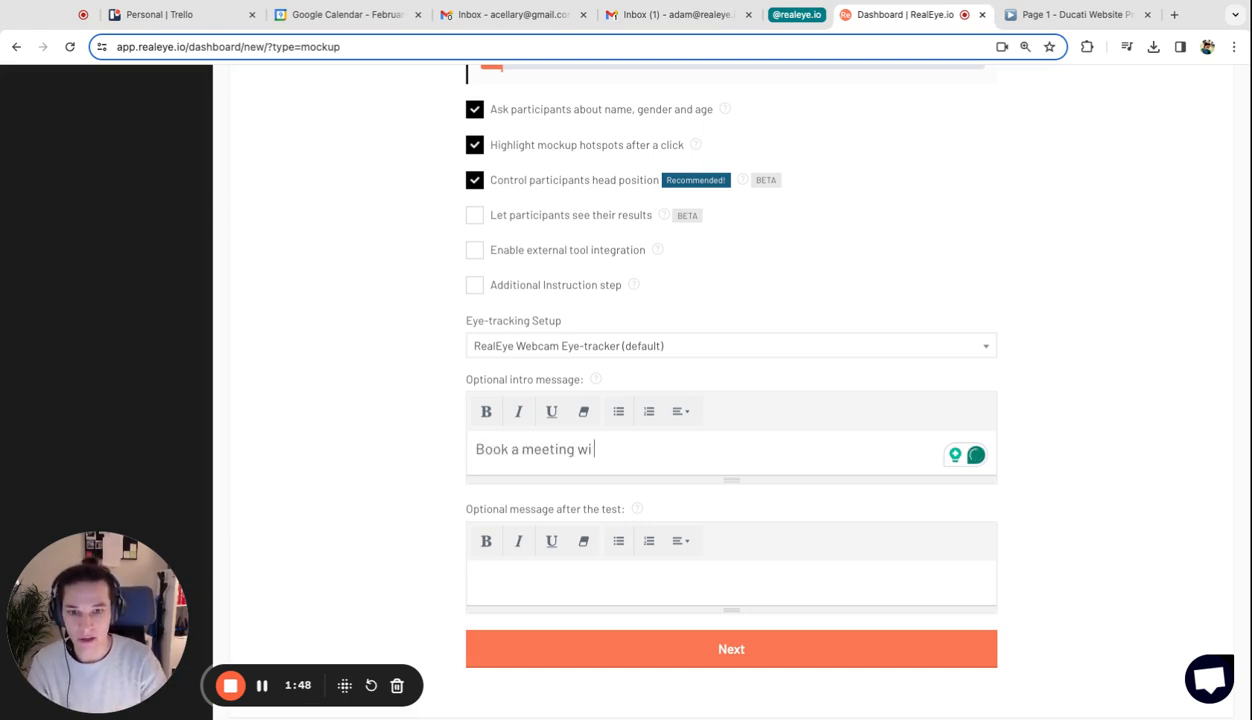
text(th a RealEye )
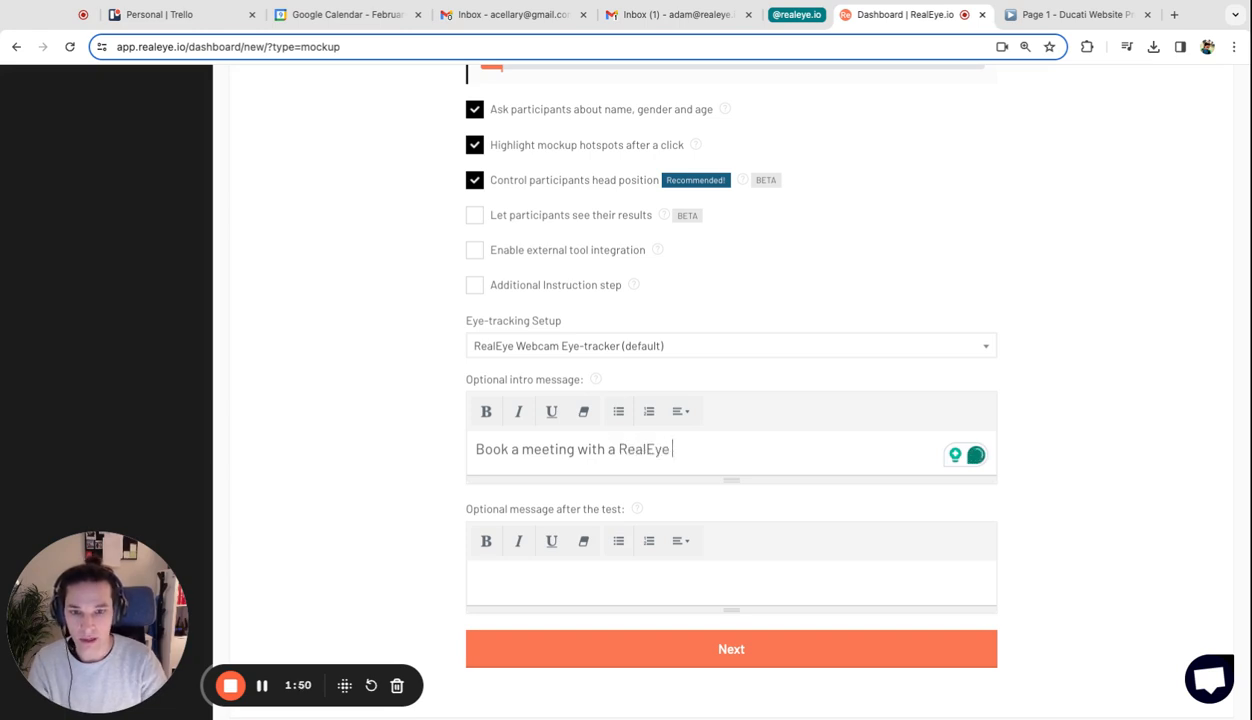
text(Team mem)
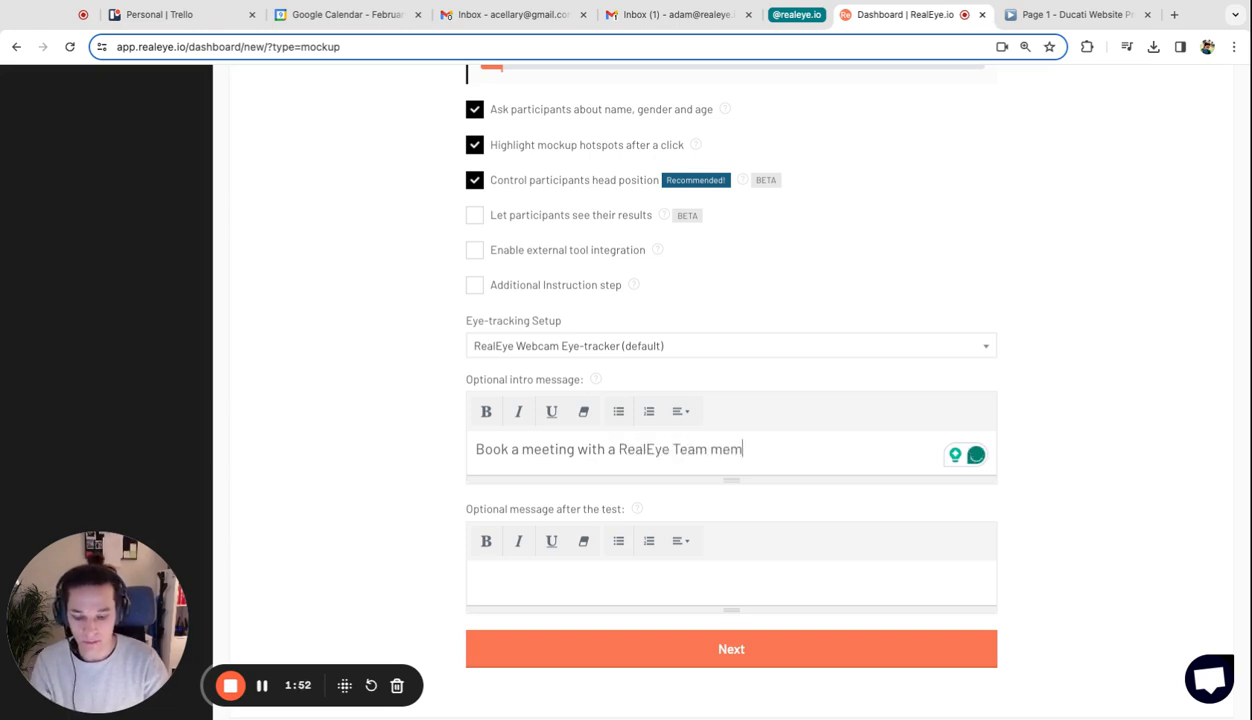
text(ber)
click(563, 597)
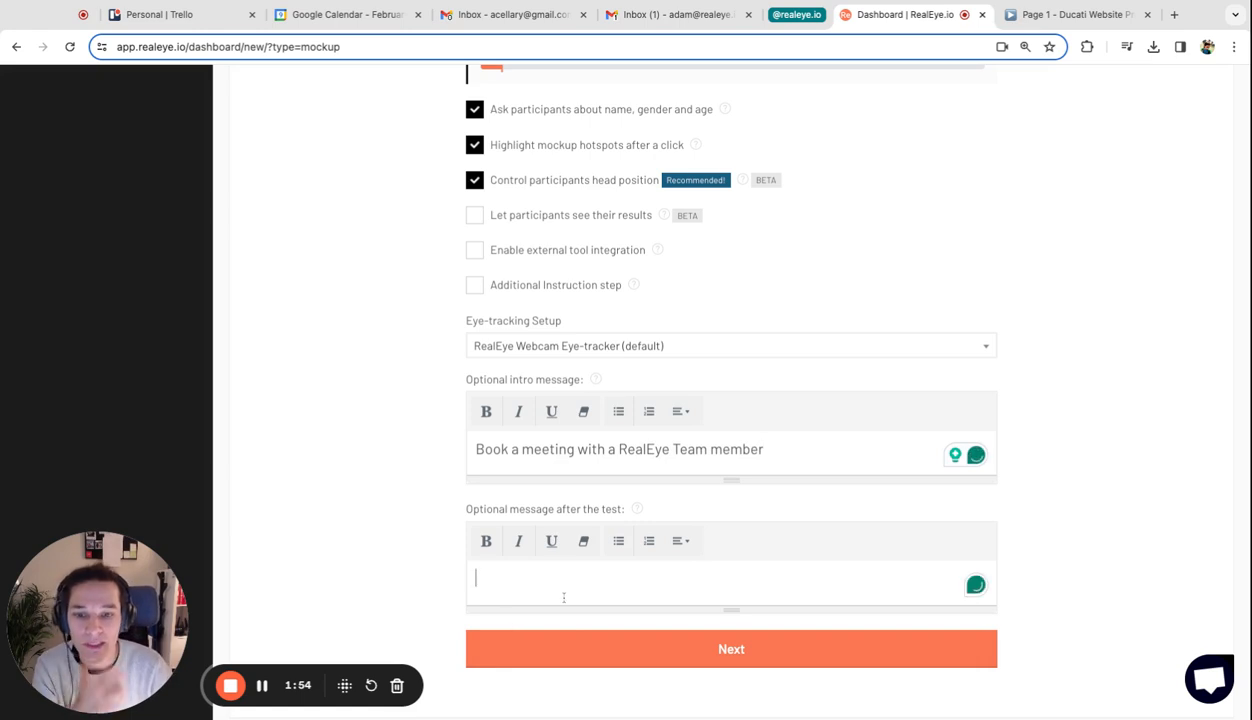
click(686, 669)
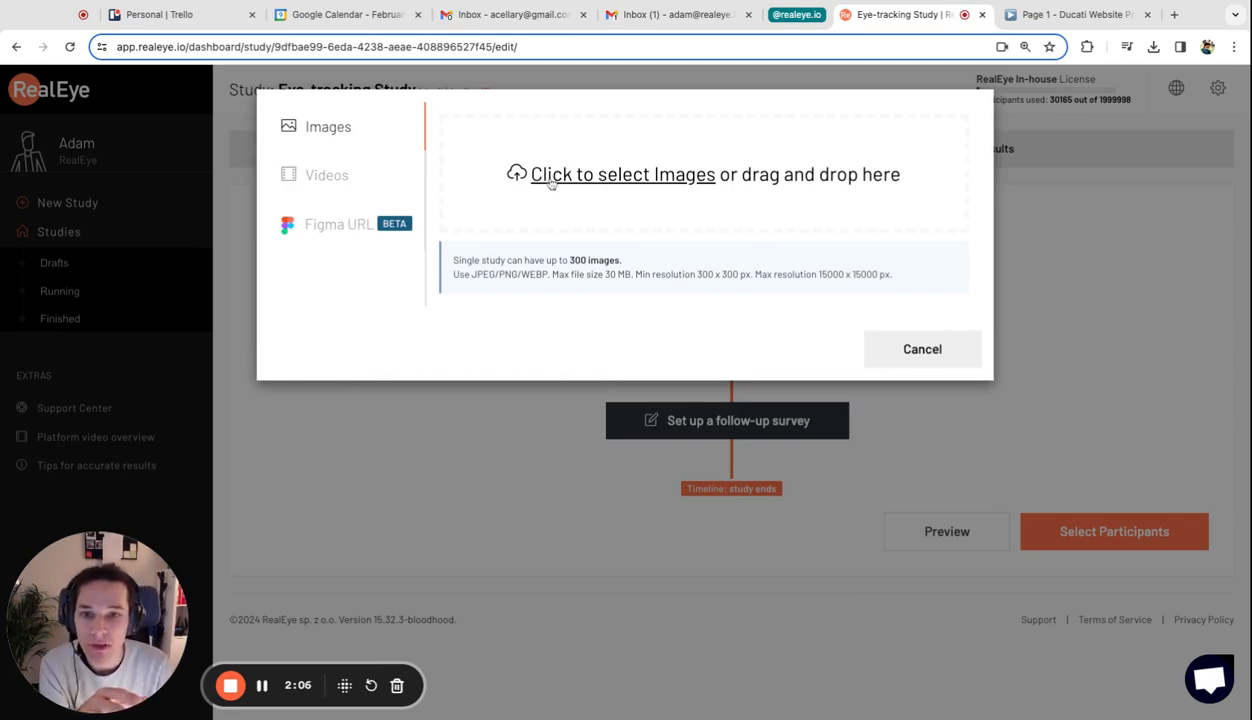
Check the video and Figma URL import options, and upload the mockup images booking.jpg, lp.jpg and popup.jpg.
click(327, 175)
click(328, 127)
click(336, 184)
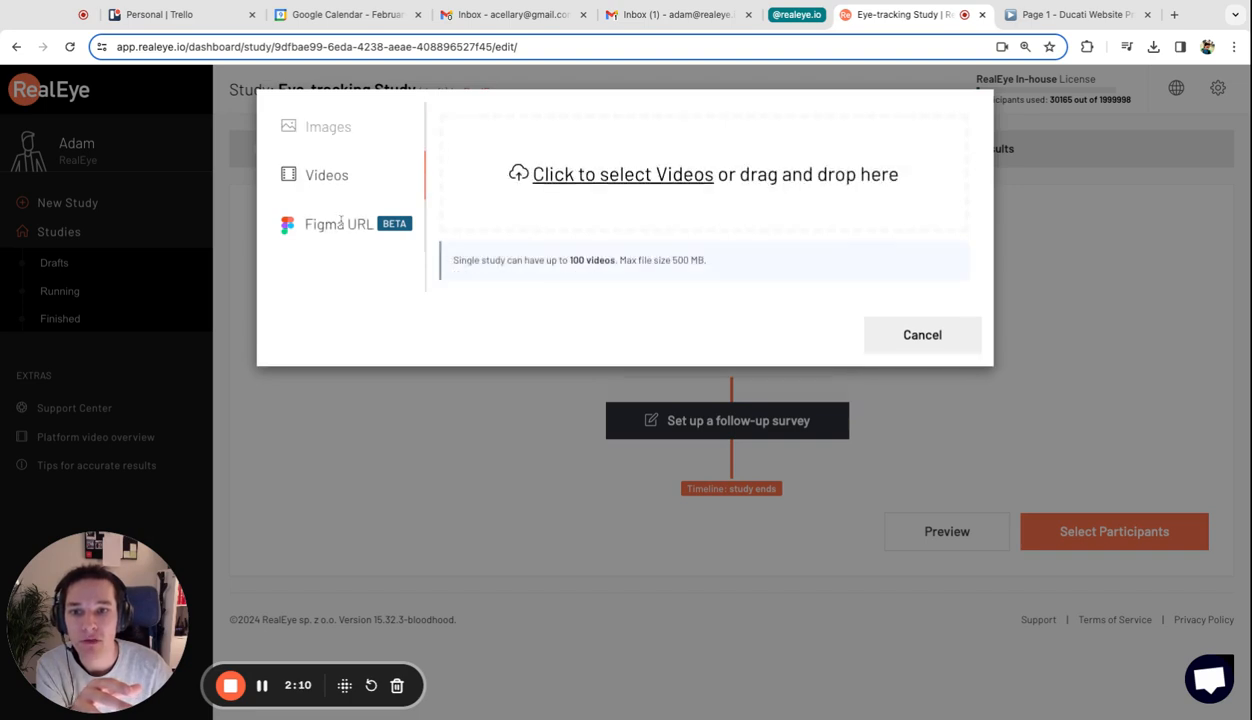
click(341, 222)
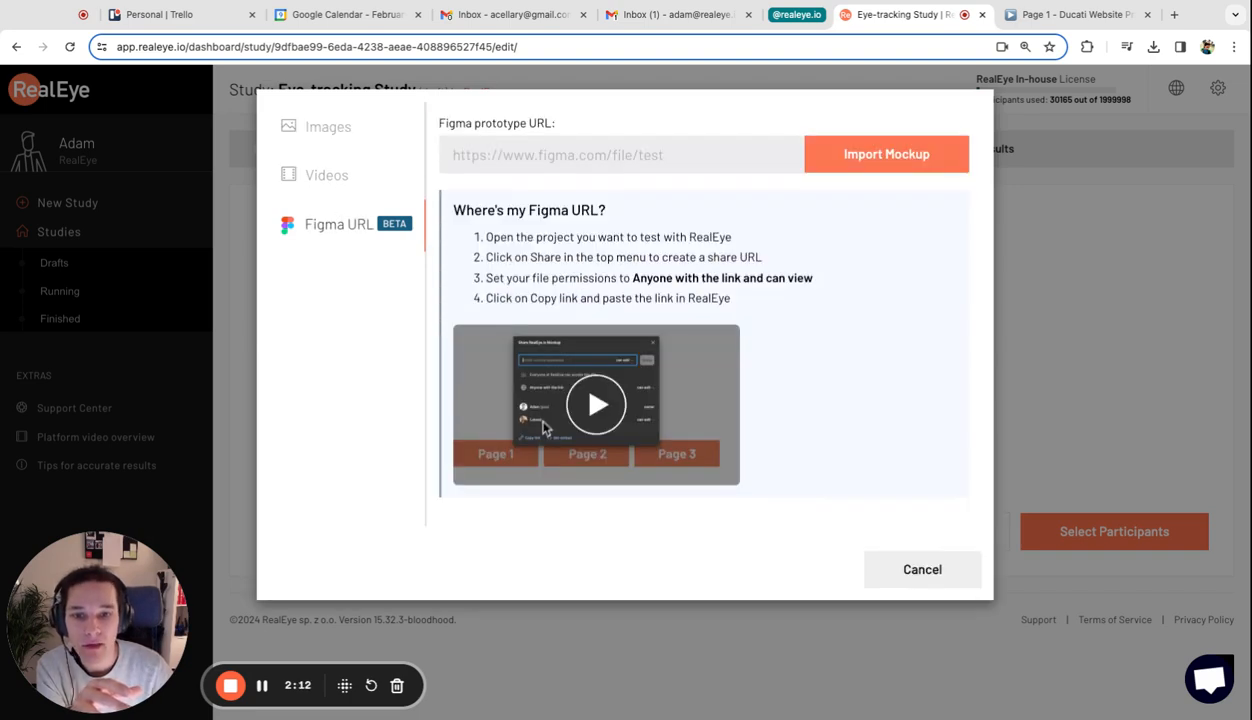
click(333, 126)
click(562, 177)
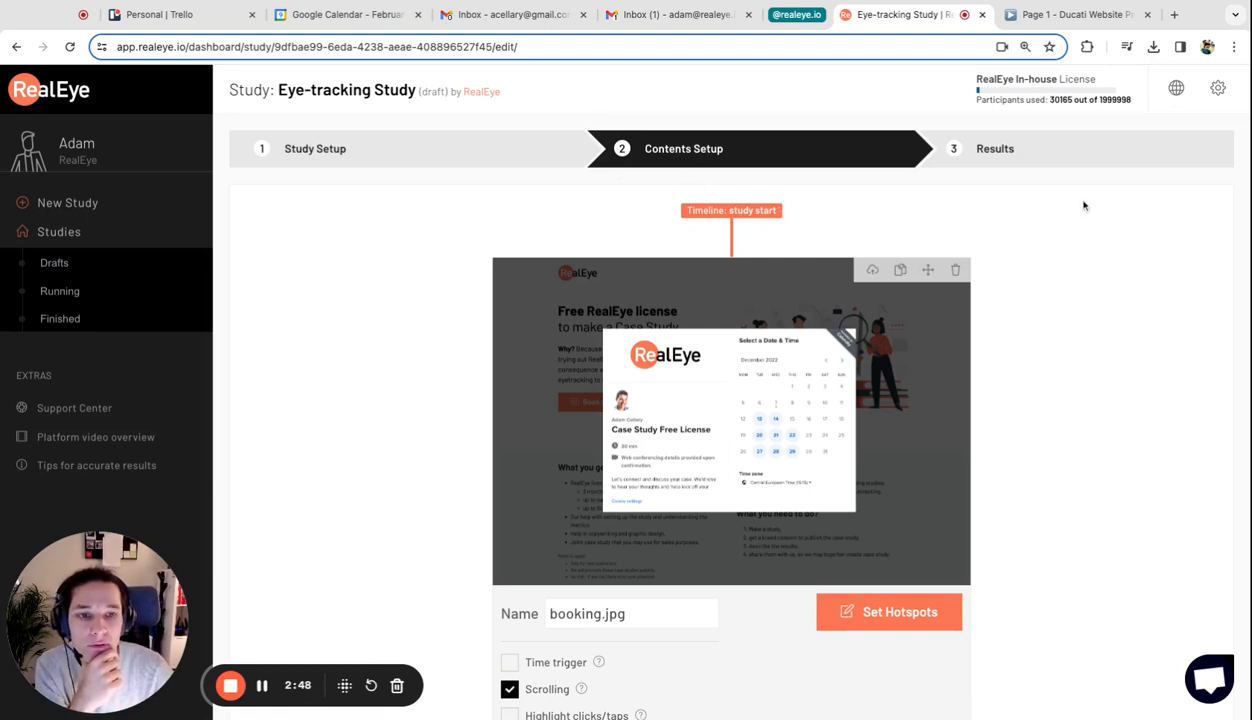
Examine the full lp.jpg landing page in its hotspot editor and close it without changes.
scroll(1021, 389, down, 2)
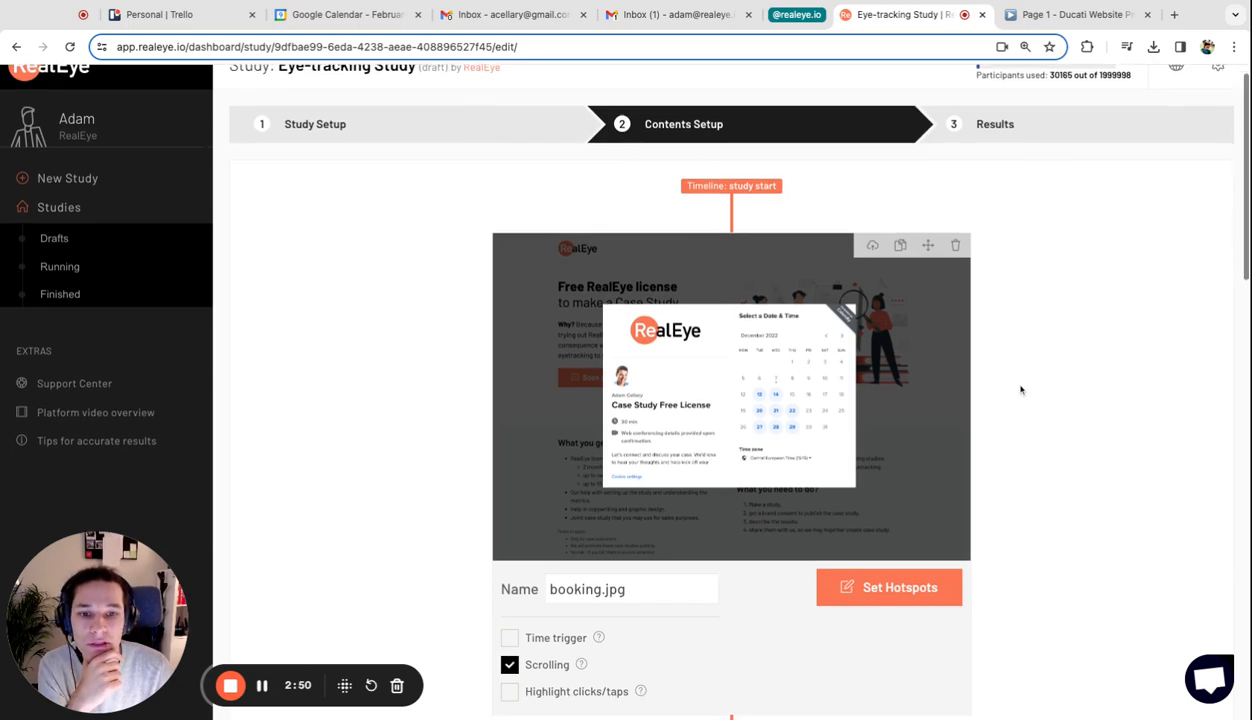
scroll(1021, 389, down, 4)
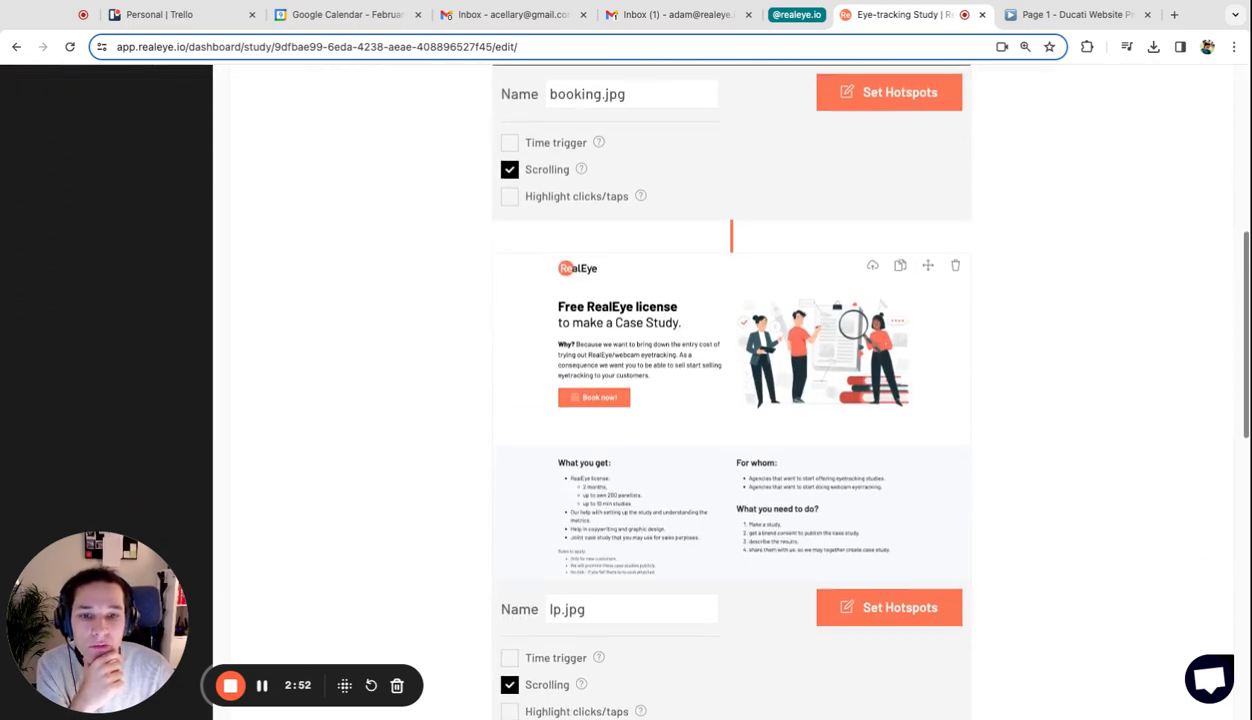
click(722, 381)
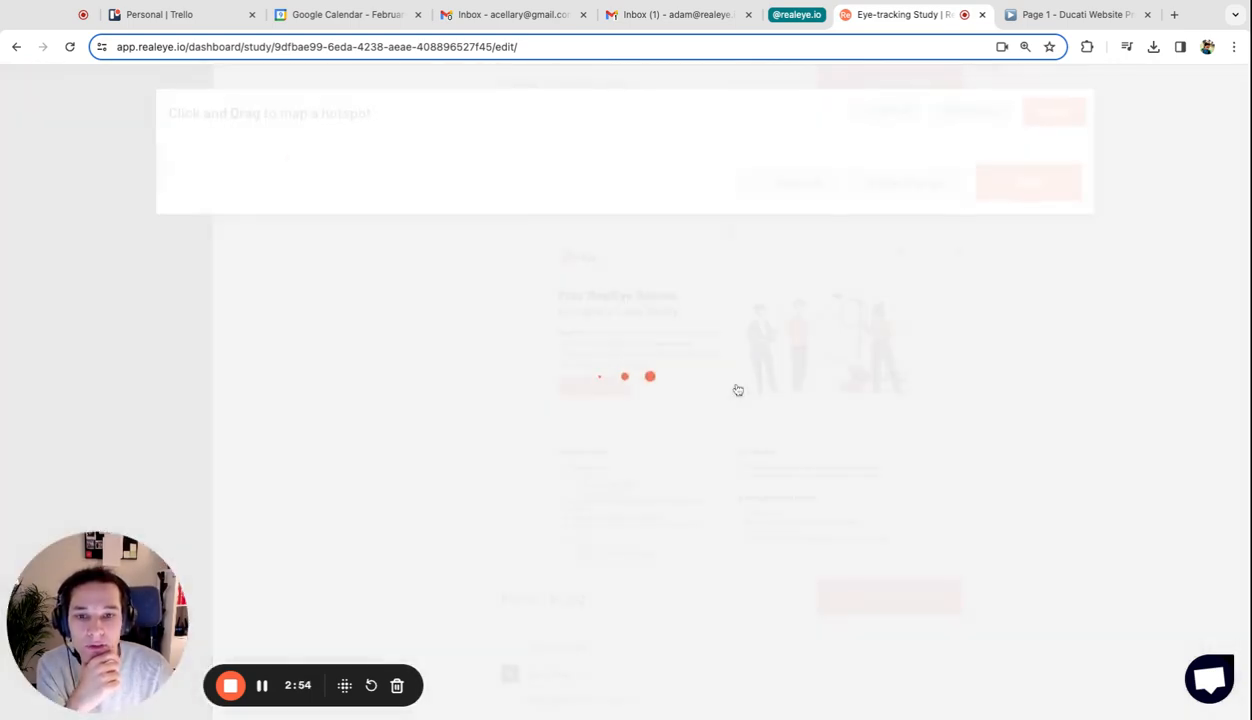
scroll(737, 390, down, 15)
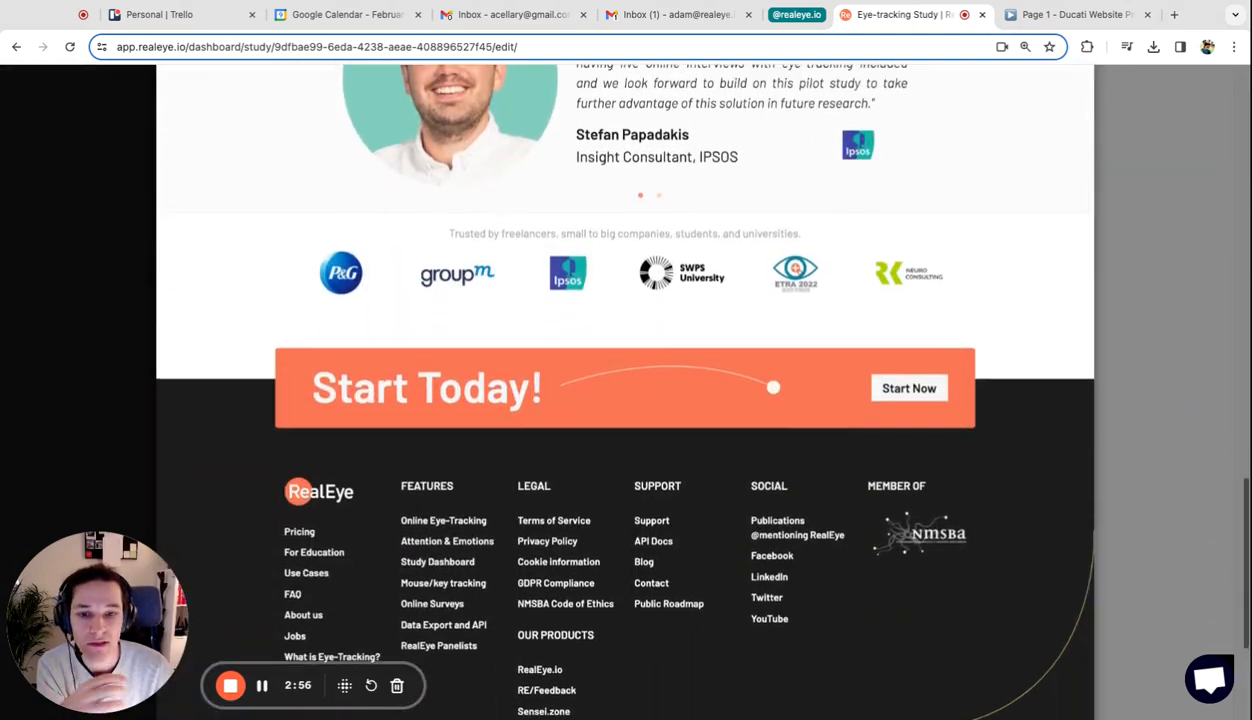
scroll(722, 388, up, 15)
click(966, 111)
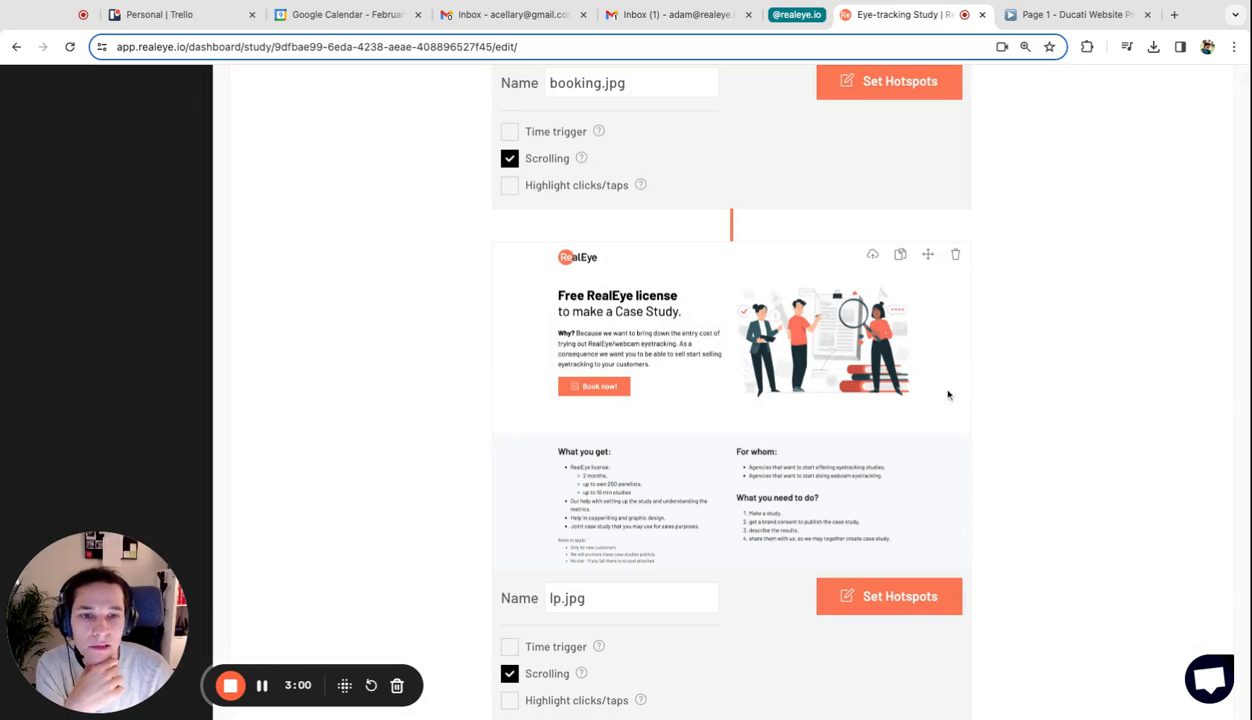
Duplicate the lp.jpg screen and place one copy first in the study timeline.
click(901, 256)
click(699, 204)
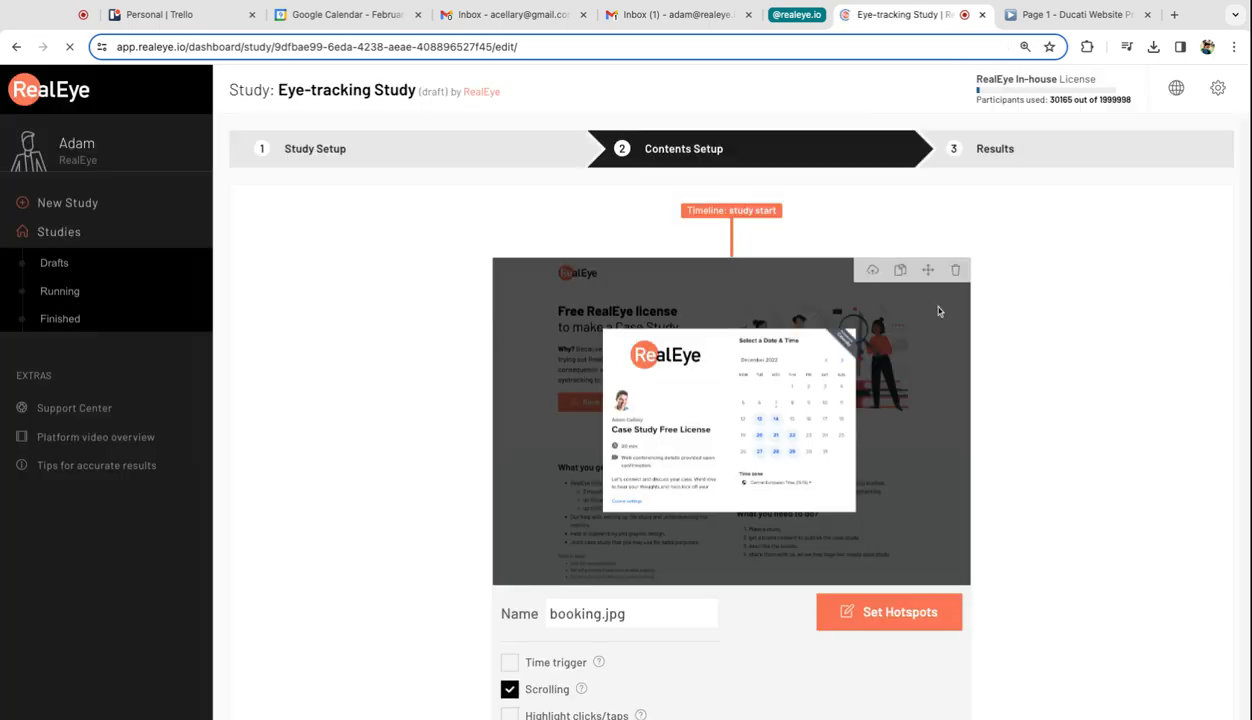
scroll(1012, 478, down, 7)
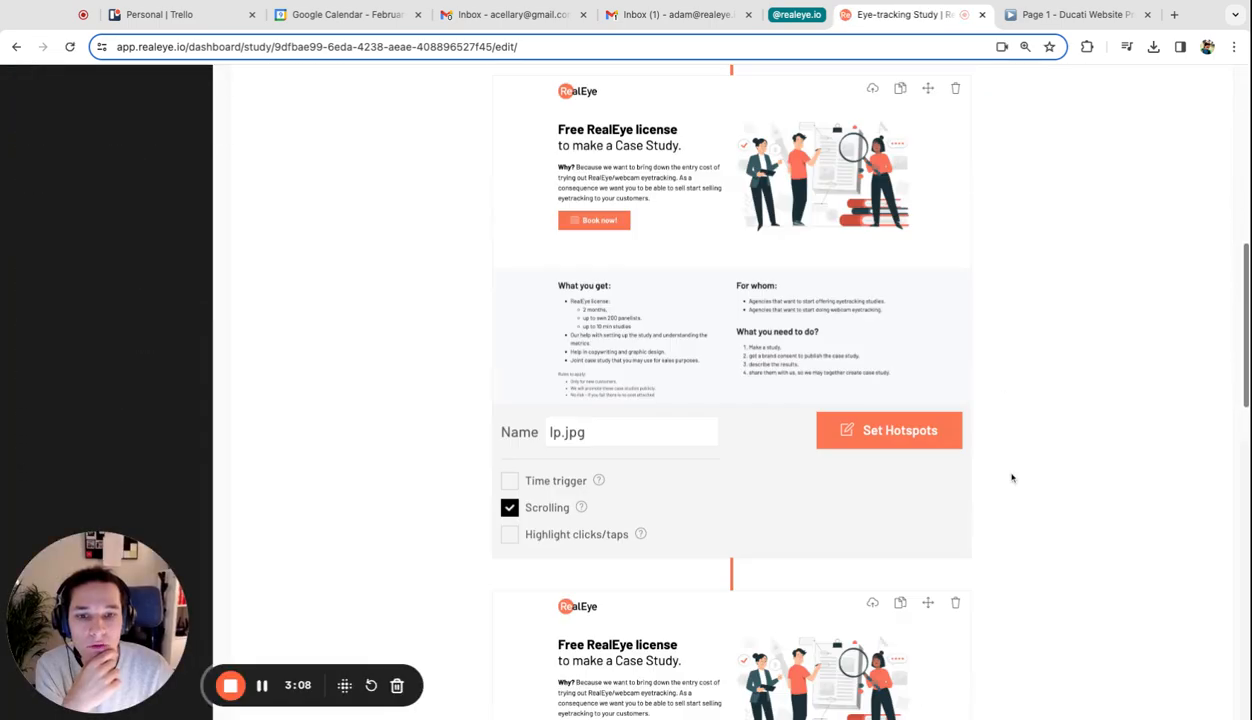
scroll(1012, 478, up, 4)
drag(929, 483, 931, 486)
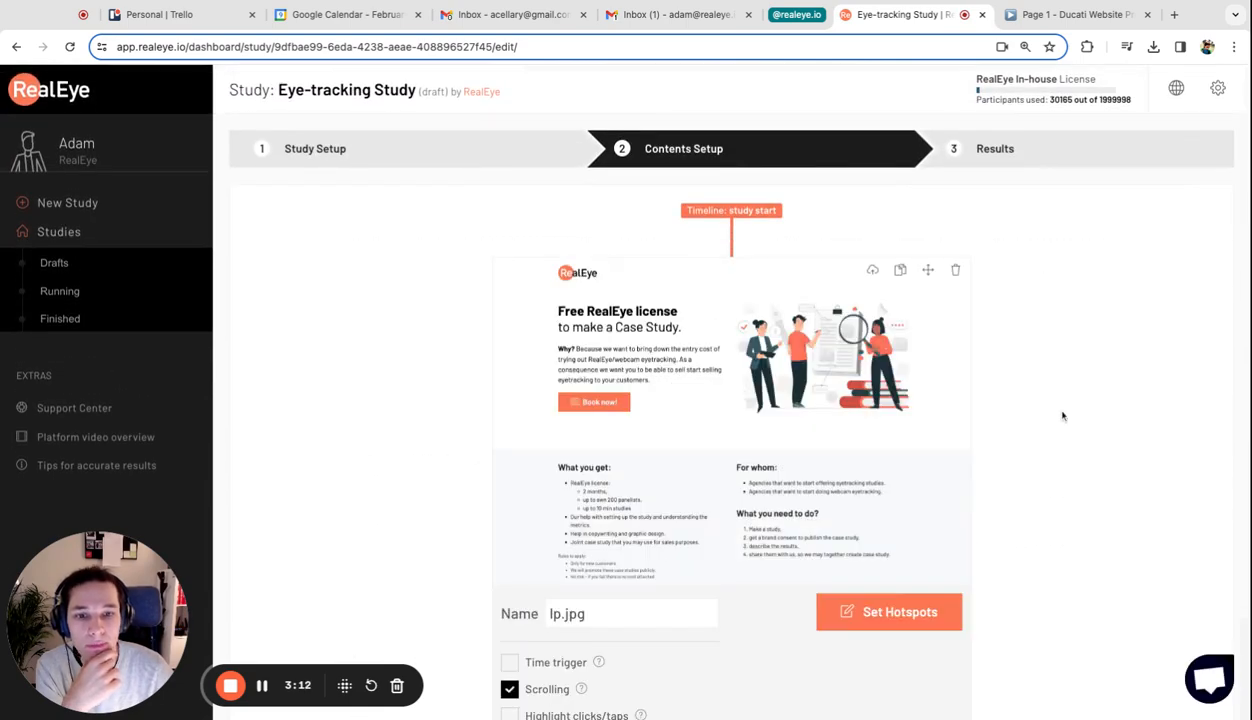
Open the hotspot editor for popup.jpg and save its active area without drawing any hotspots.
scroll(1062, 416, down, 12)
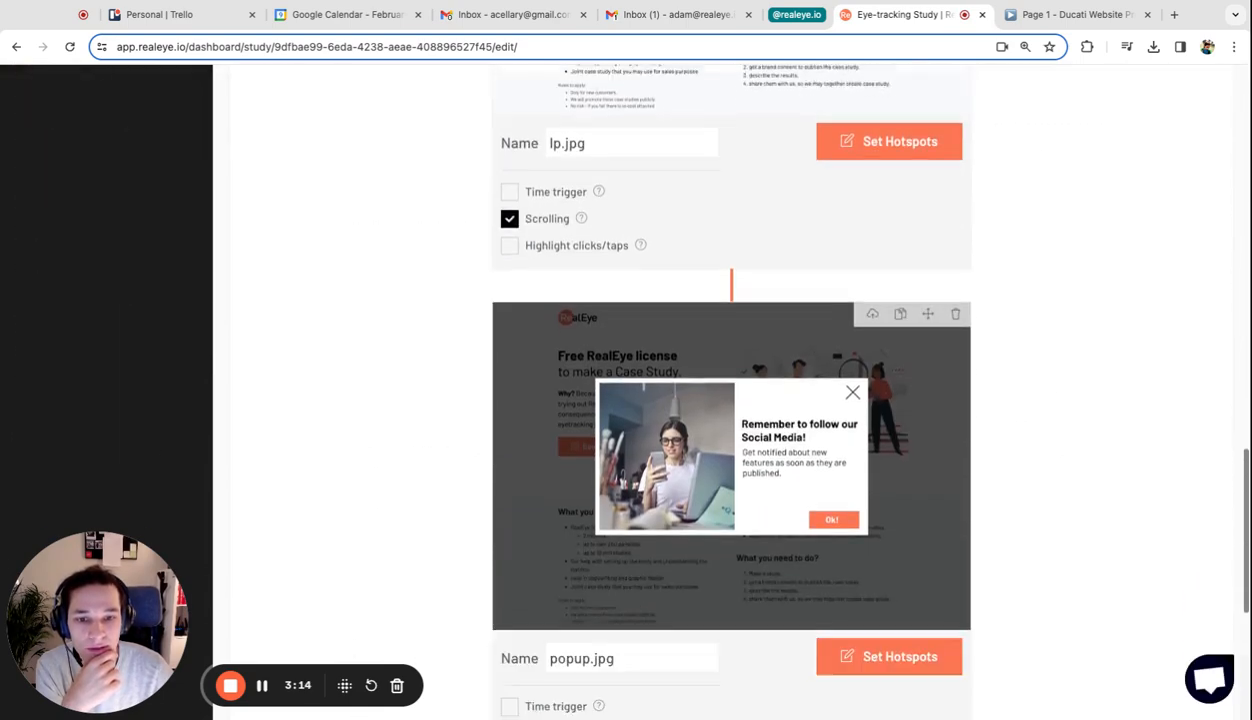
scroll(1062, 416, down, 3)
click(866, 556)
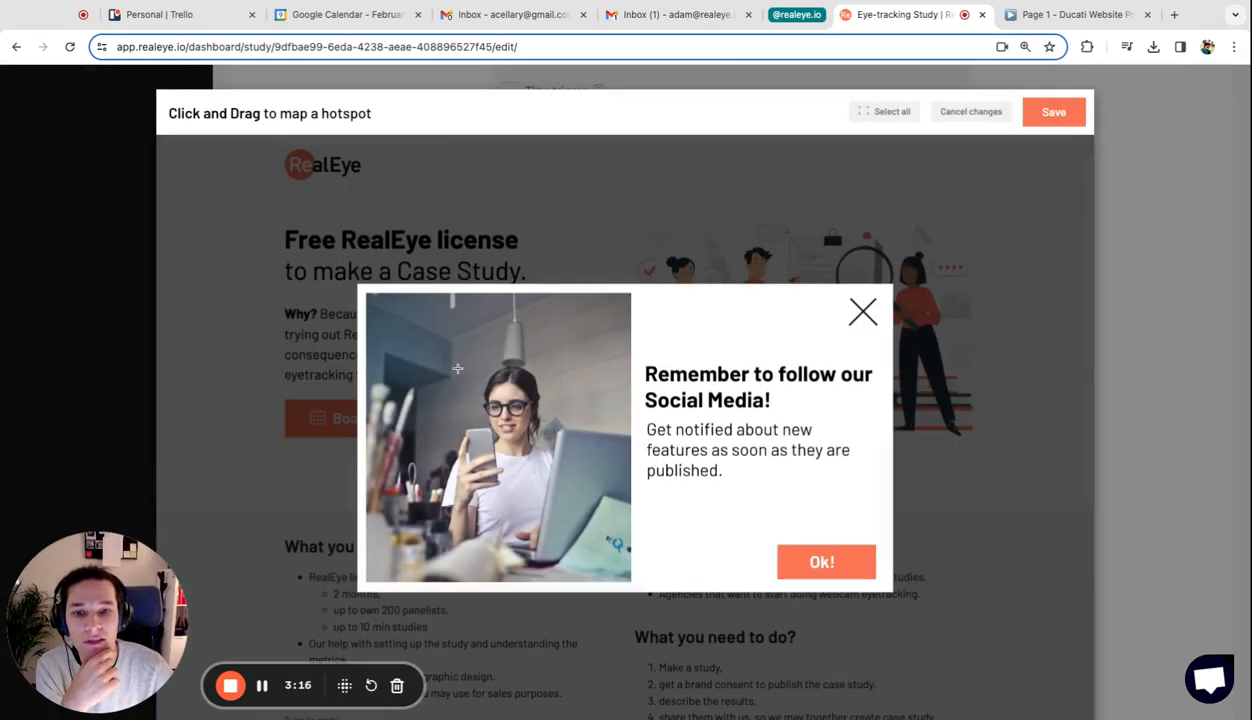
click(1052, 111)
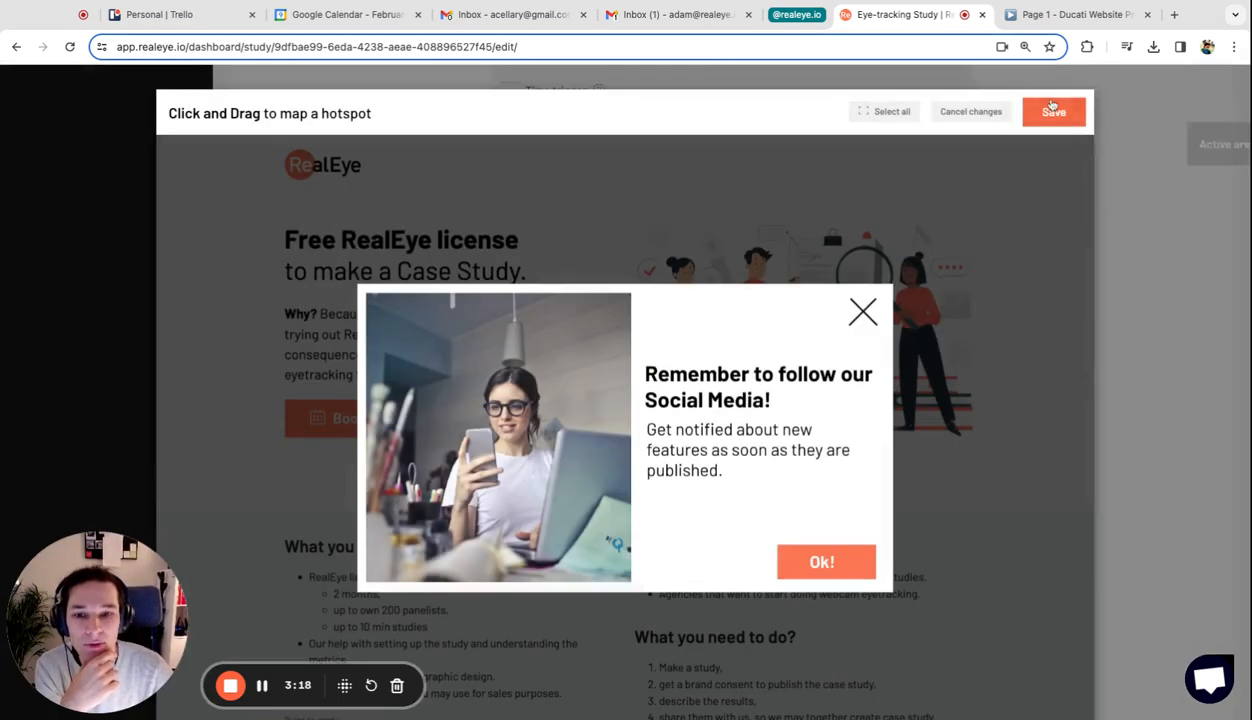
Reorder the timeline so popup.jpg follows the first lp.jpg and the second lp.jpg precedes booking.jpg.
drag(930, 213, 906, 213)
scroll(930, 217, up, 5)
scroll(929, 217, up, 4)
scroll(906, 213, up, 1)
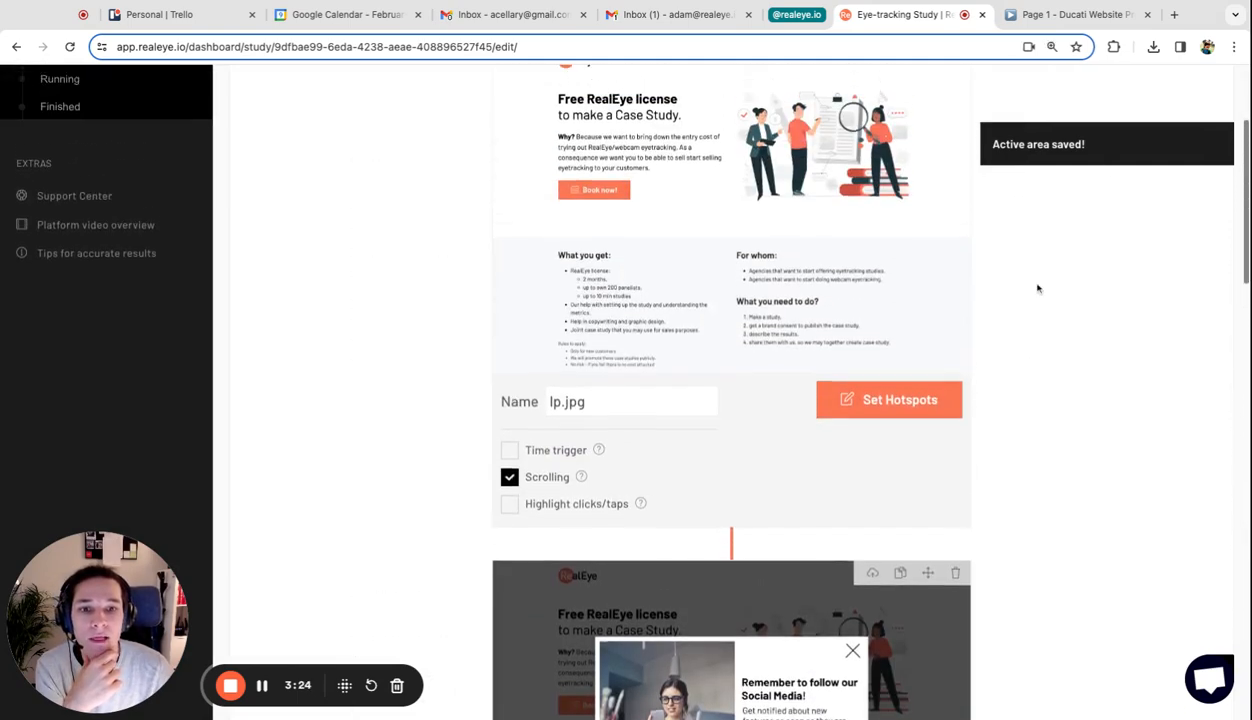
scroll(1037, 288, down, 6)
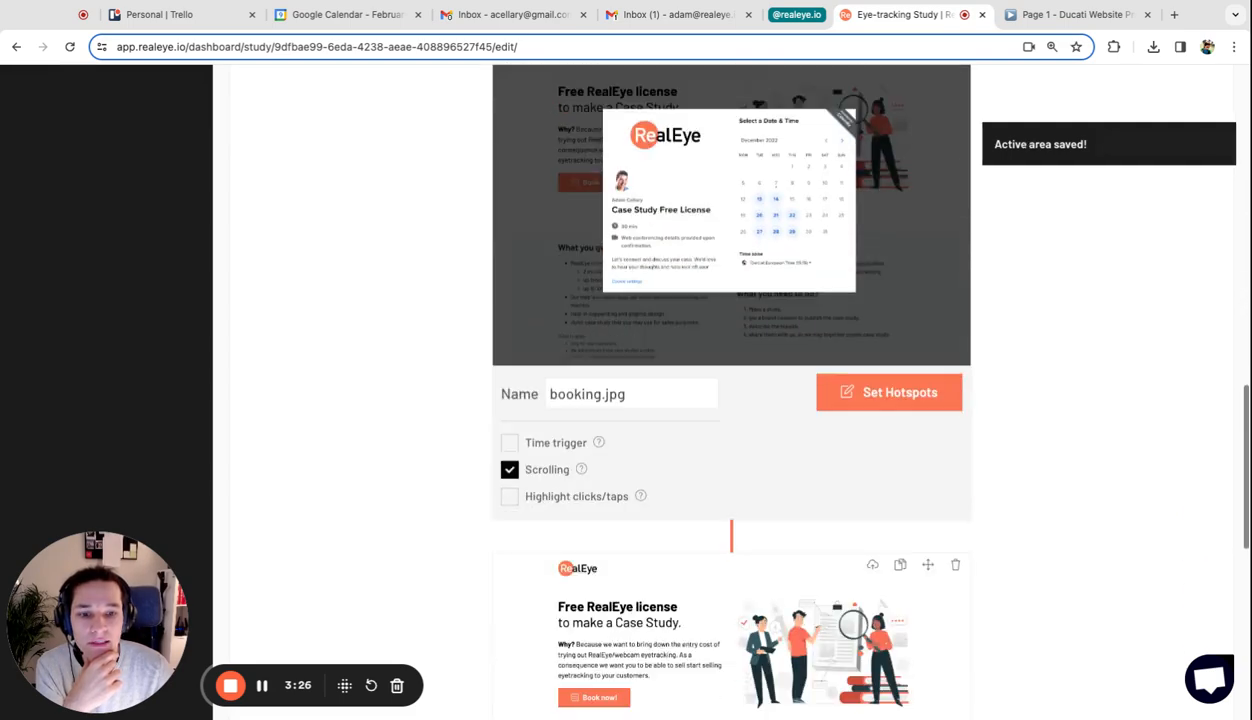
drag(927, 534, 892, 210)
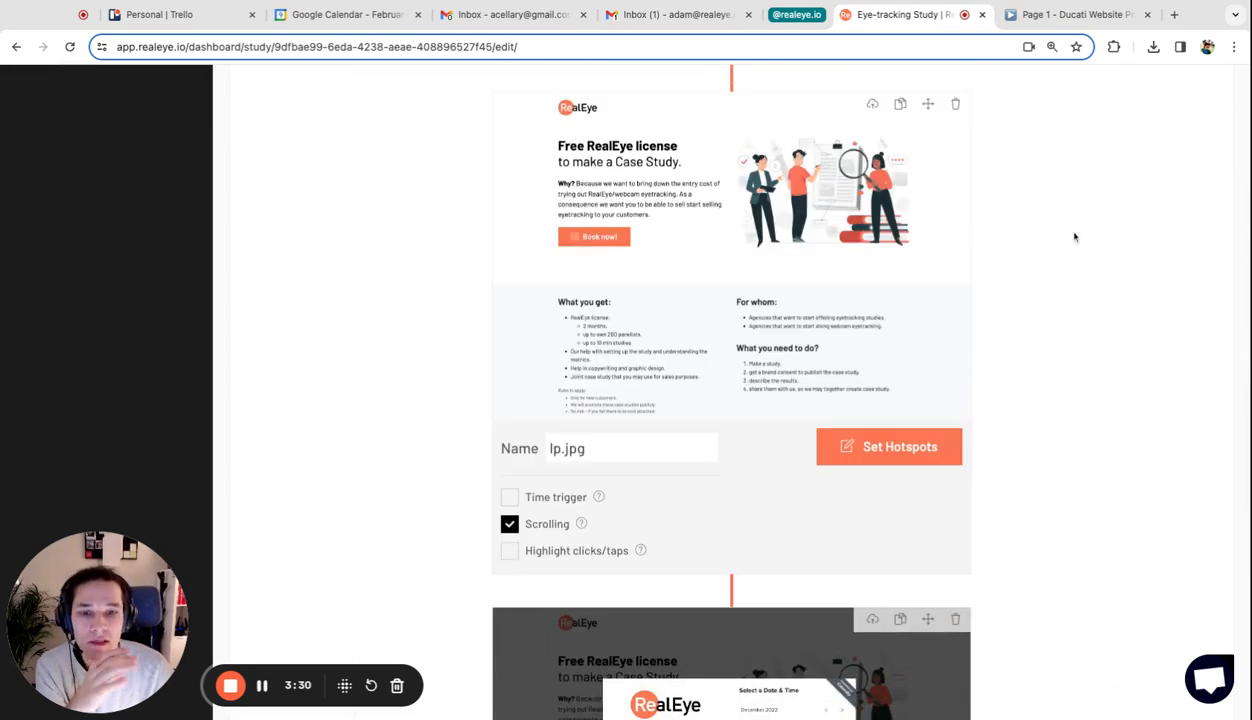
Enable a time trigger of 1 second on the first lp.jpg screen.
scroll(1075, 237, up, 10)
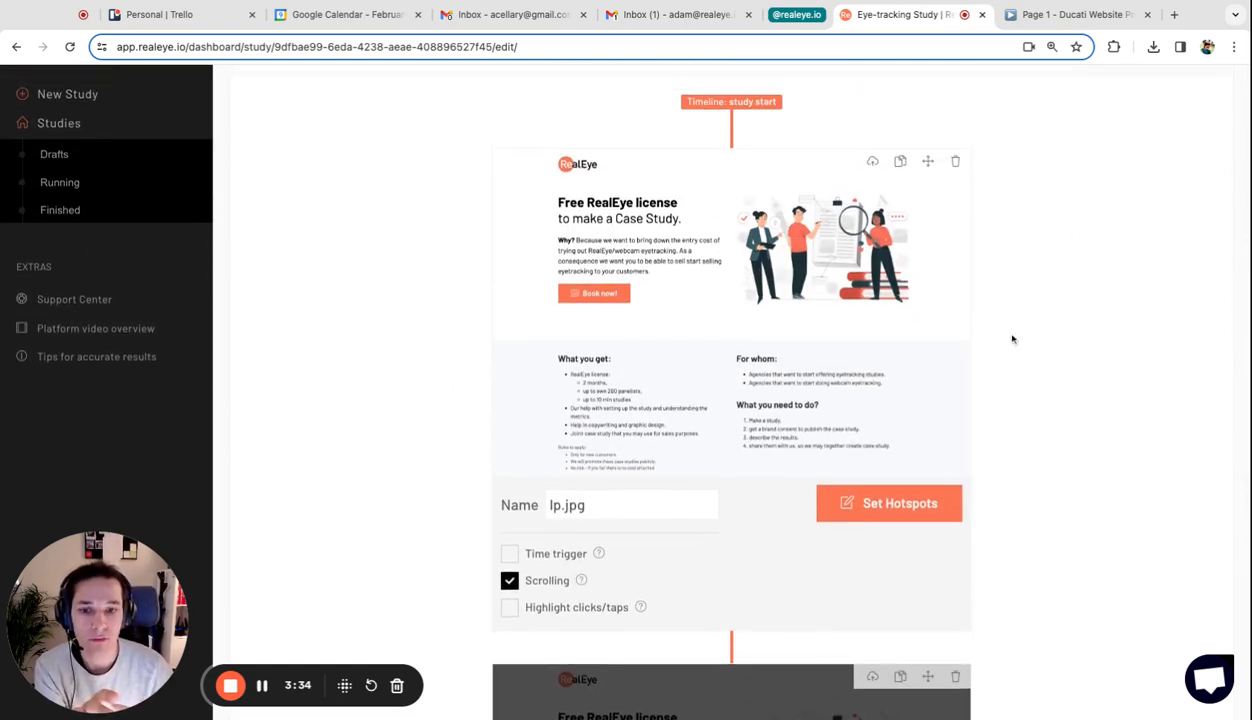
scroll(1012, 338, down, 2)
scroll(1012, 338, up, 2)
click(540, 541)
double_click(655, 541)
text(1)
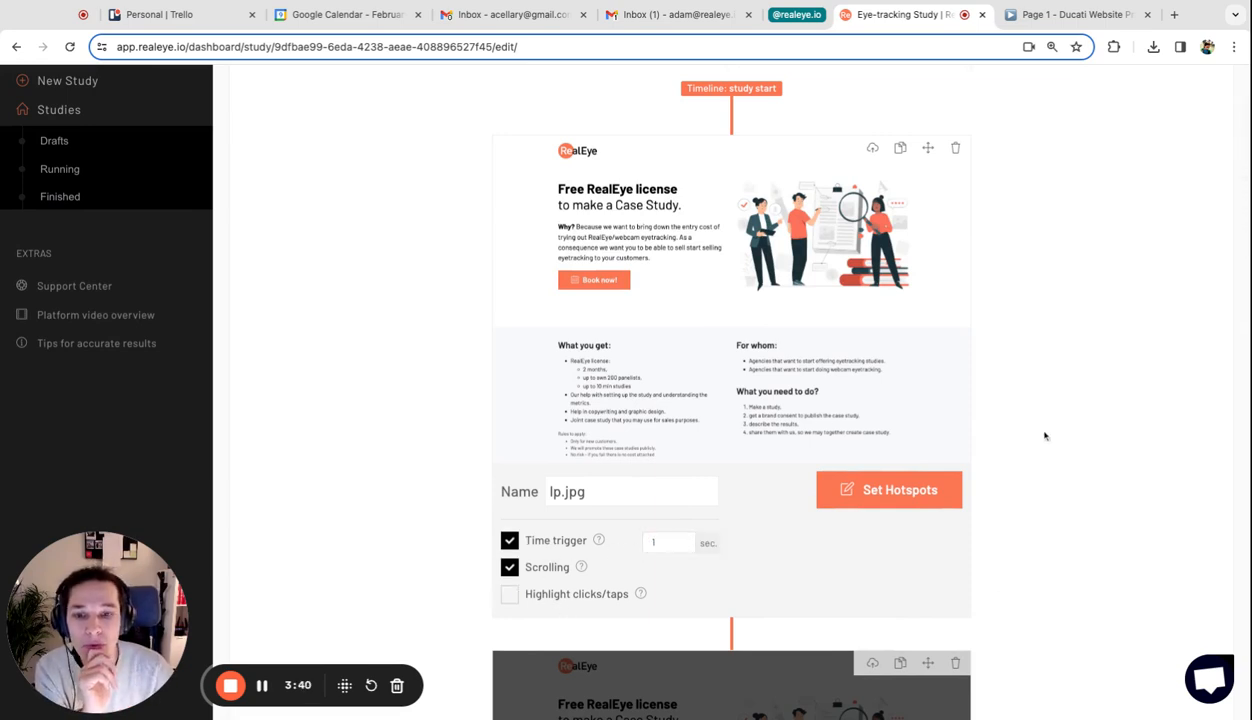
scroll(1045, 436, down, 5)
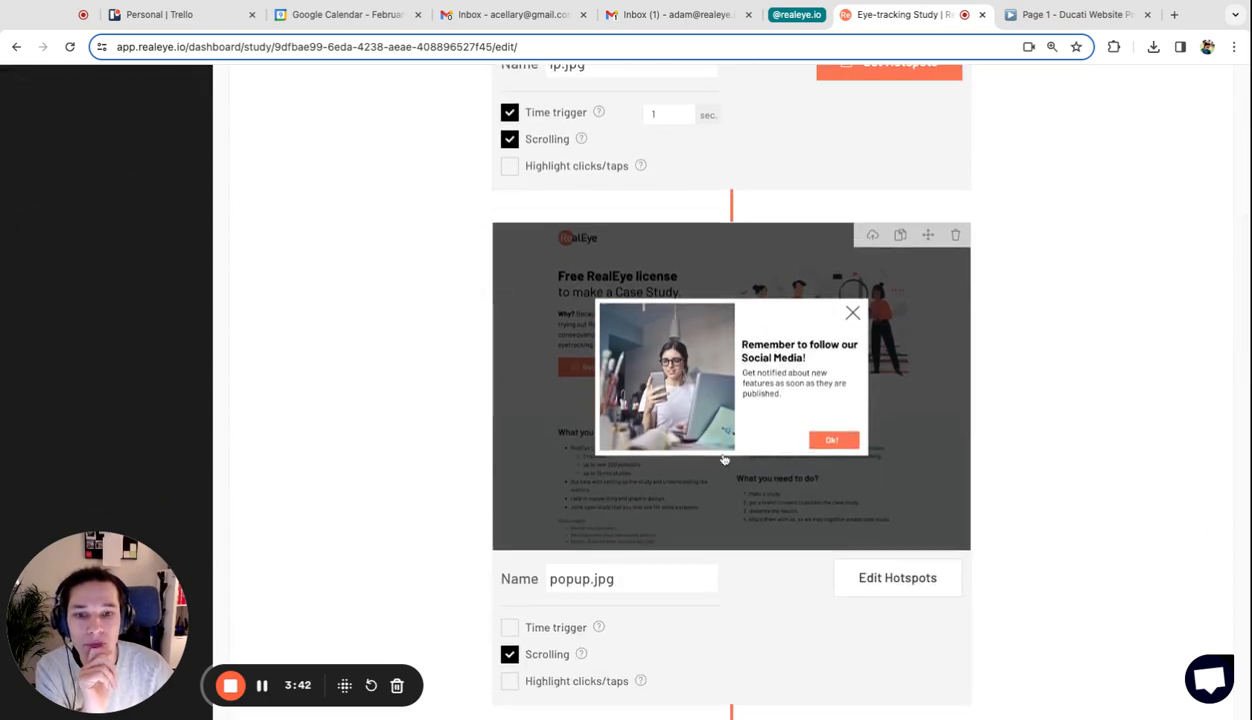
click(724, 459)
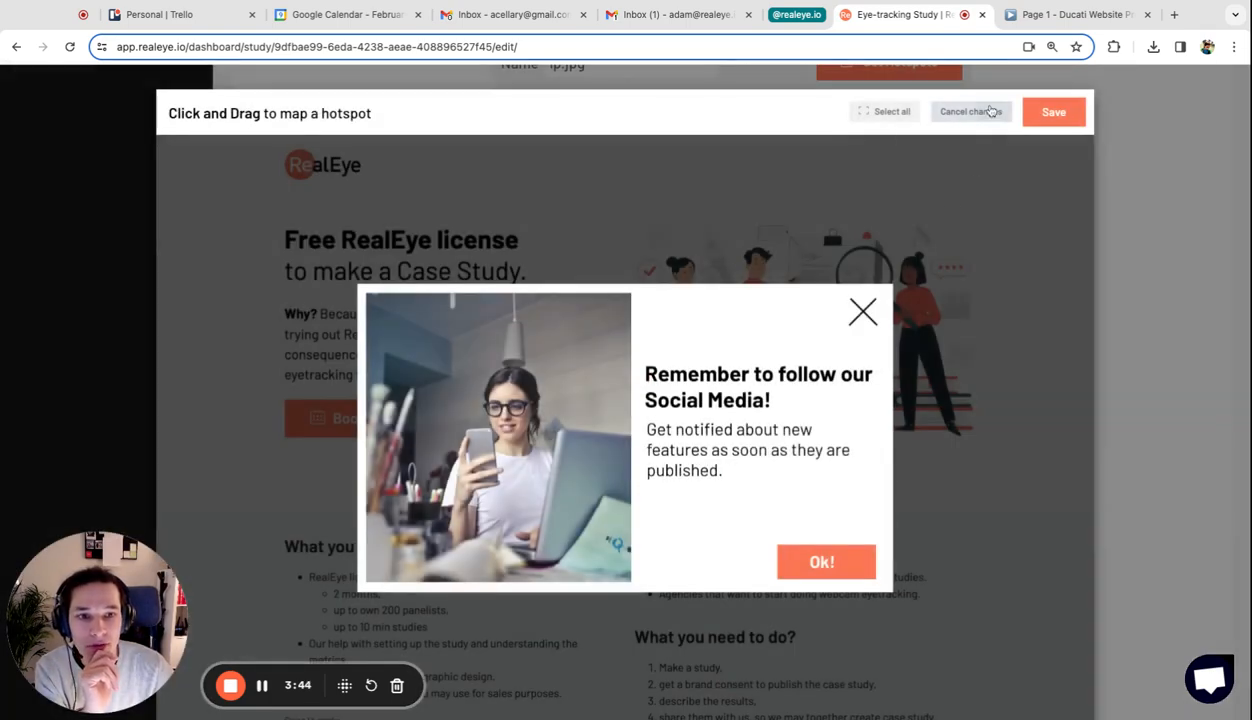
click(990, 111)
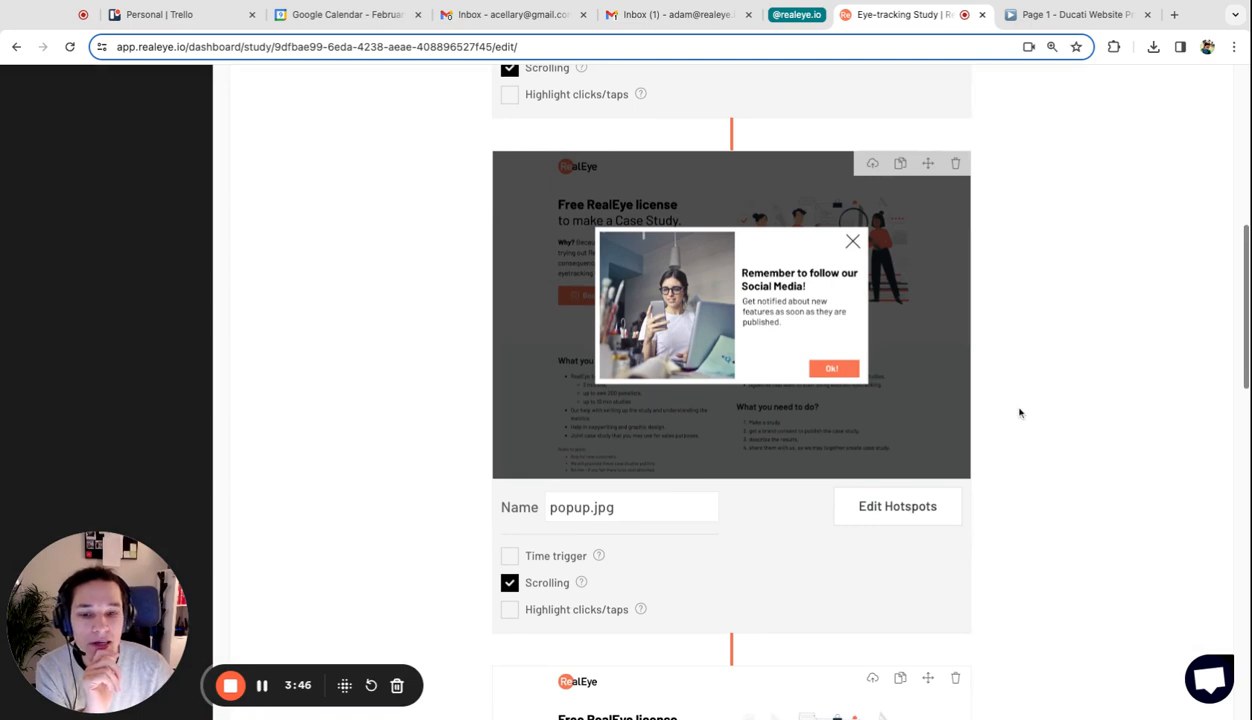
click(556, 550)
click(566, 558)
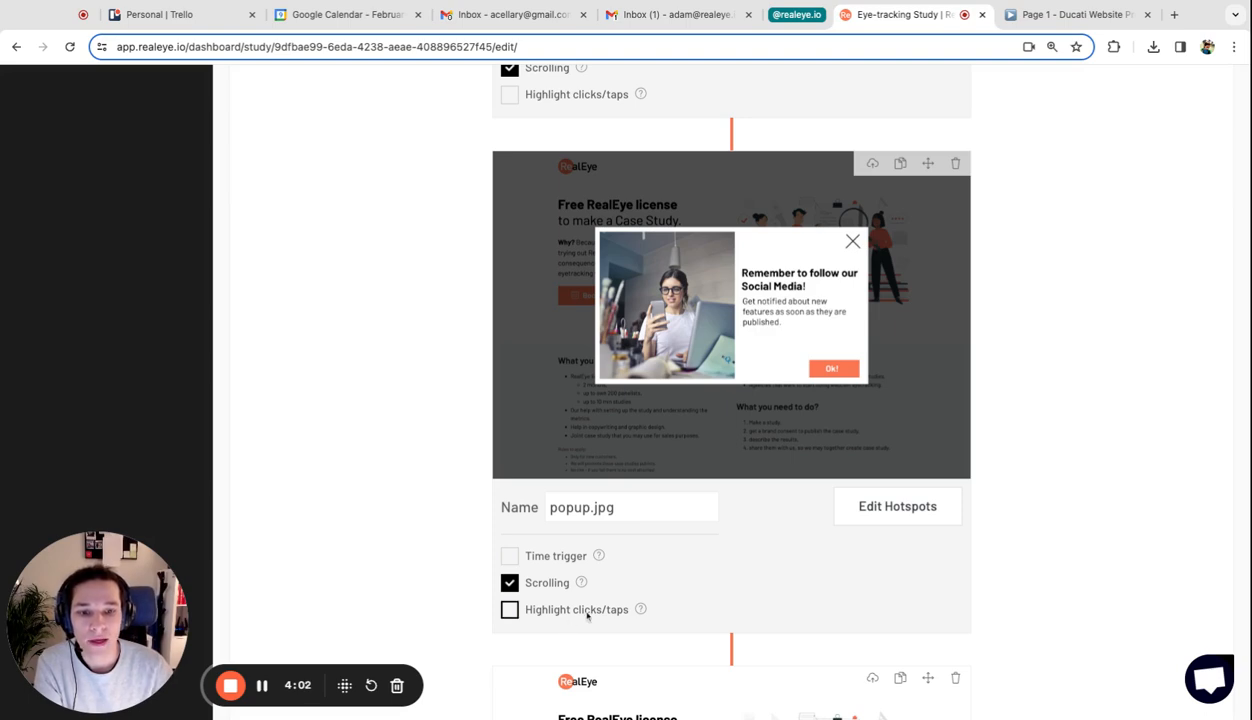
Map a hotspot over the X close icon on popup.jpg and set its action to the second lp.jpg screen.
click(876, 508)
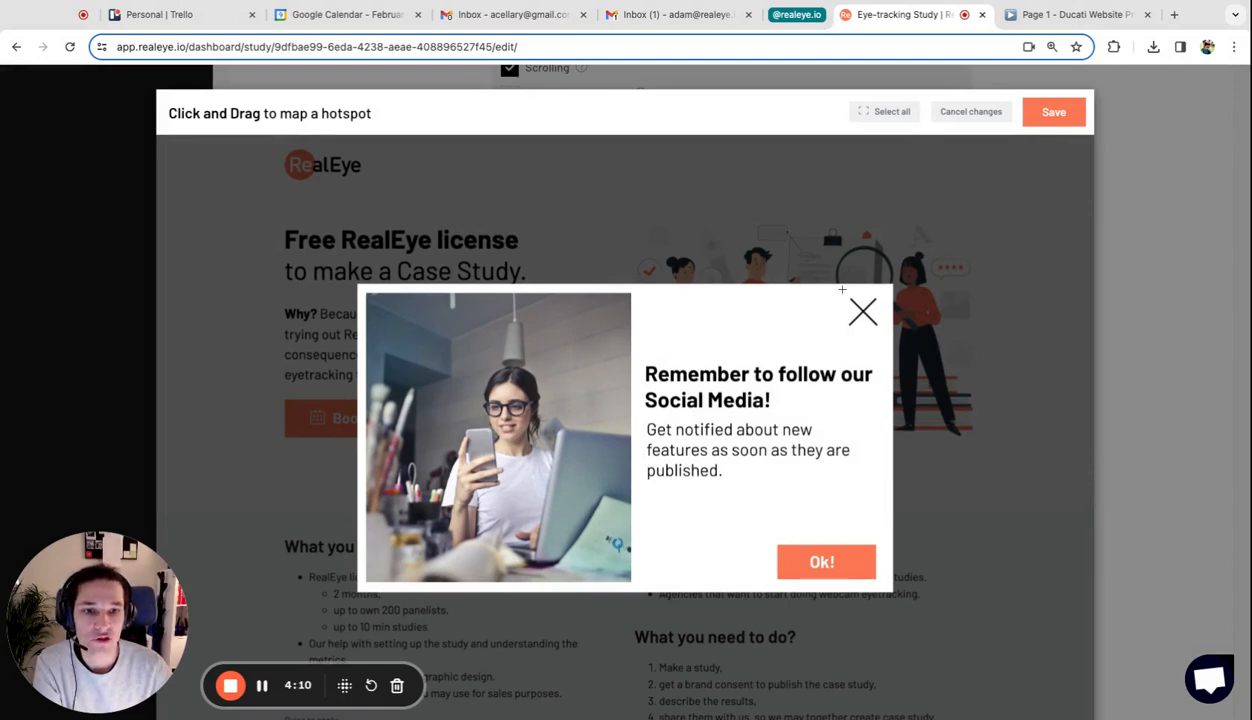
drag(842, 293, 884, 336)
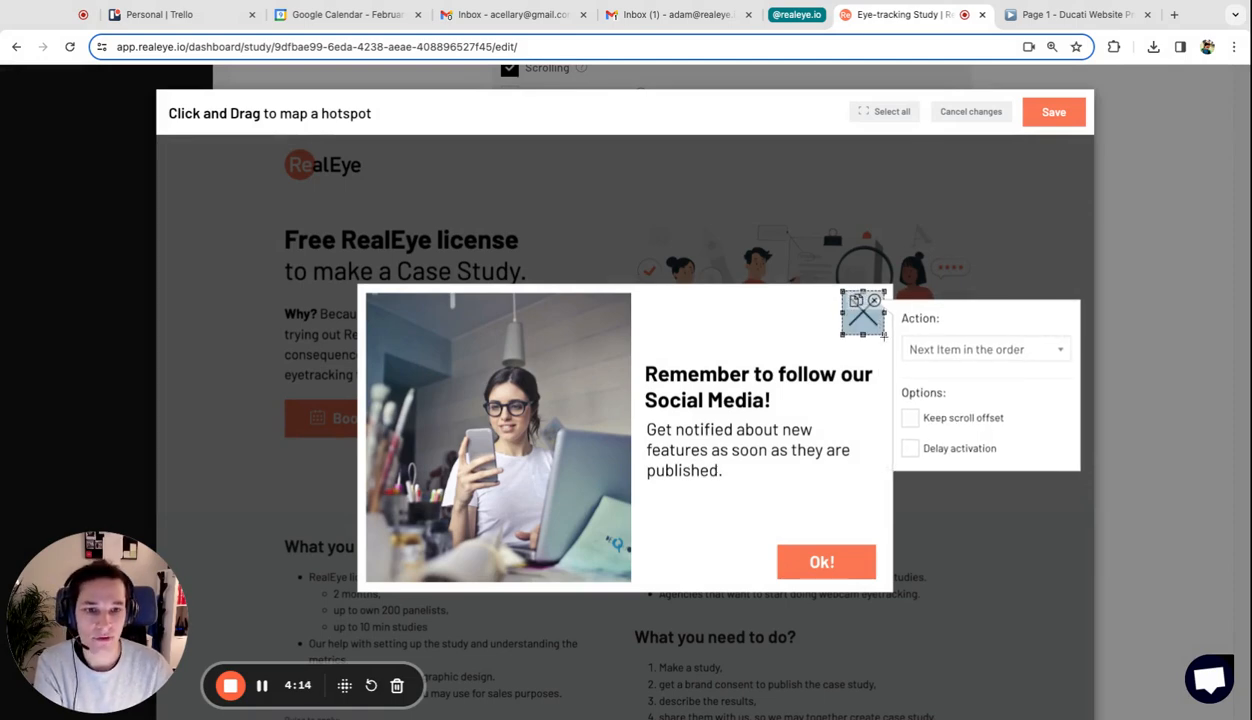
click(972, 350)
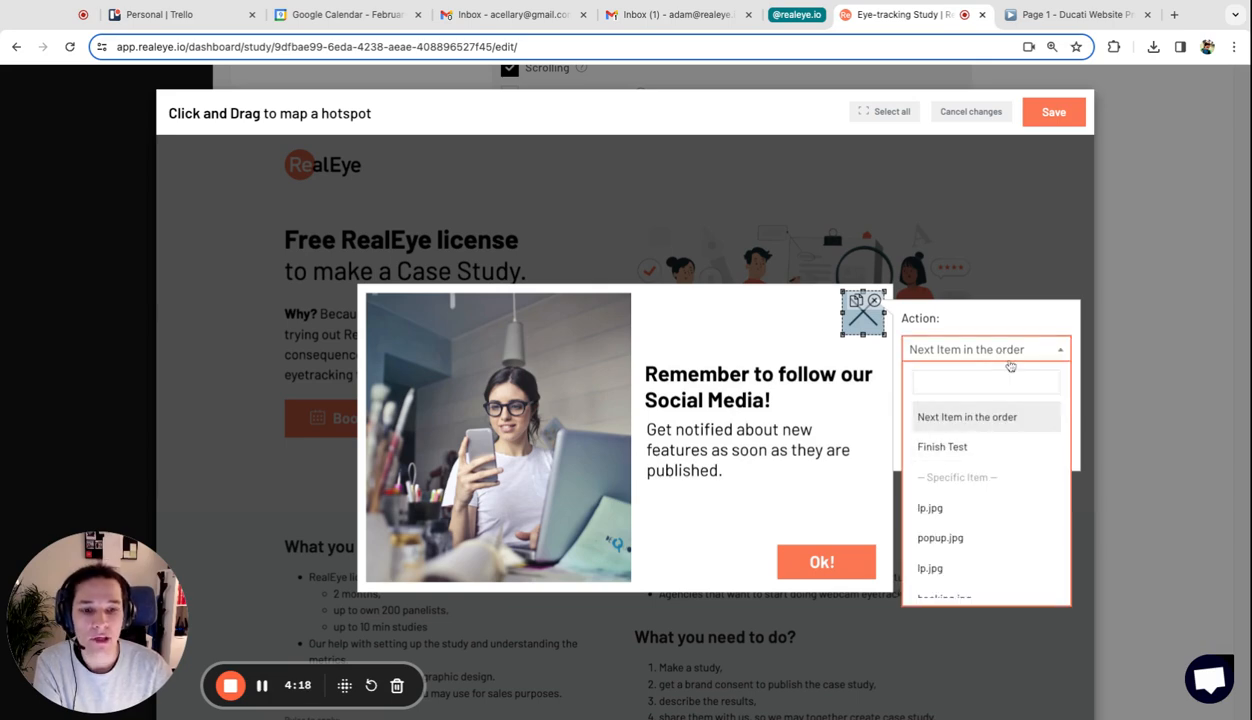
scroll(965, 505, down, 1)
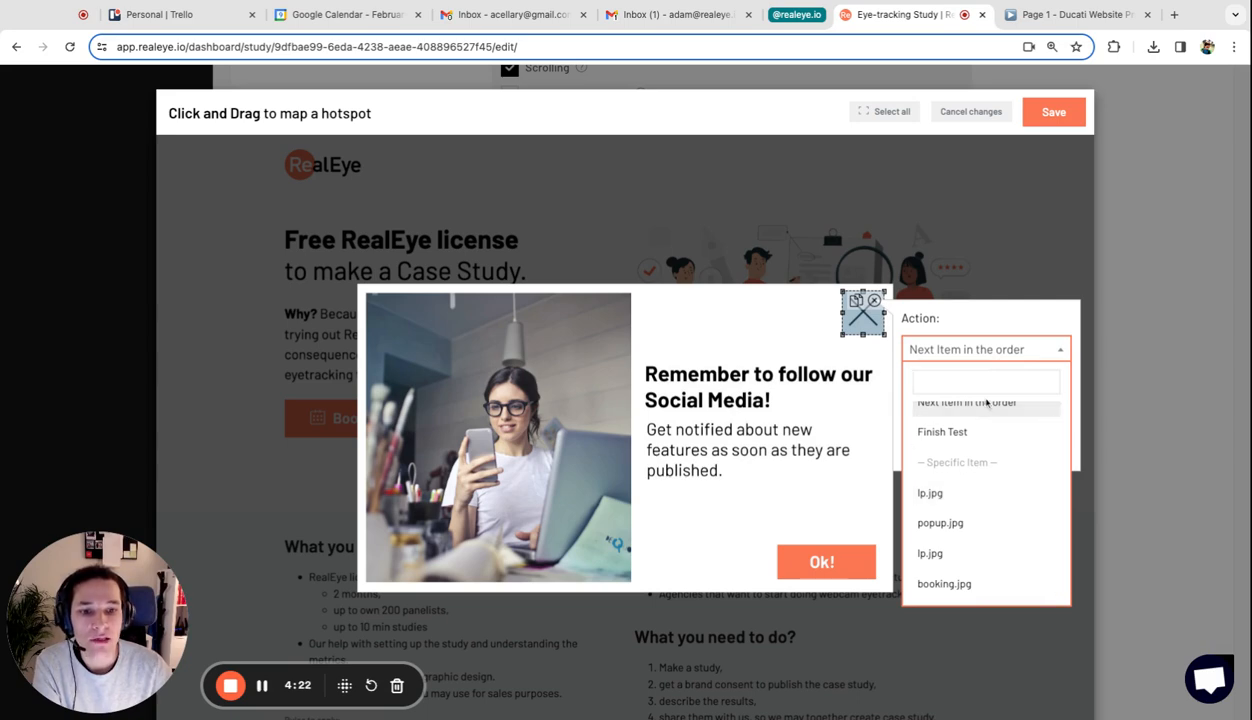
click(980, 553)
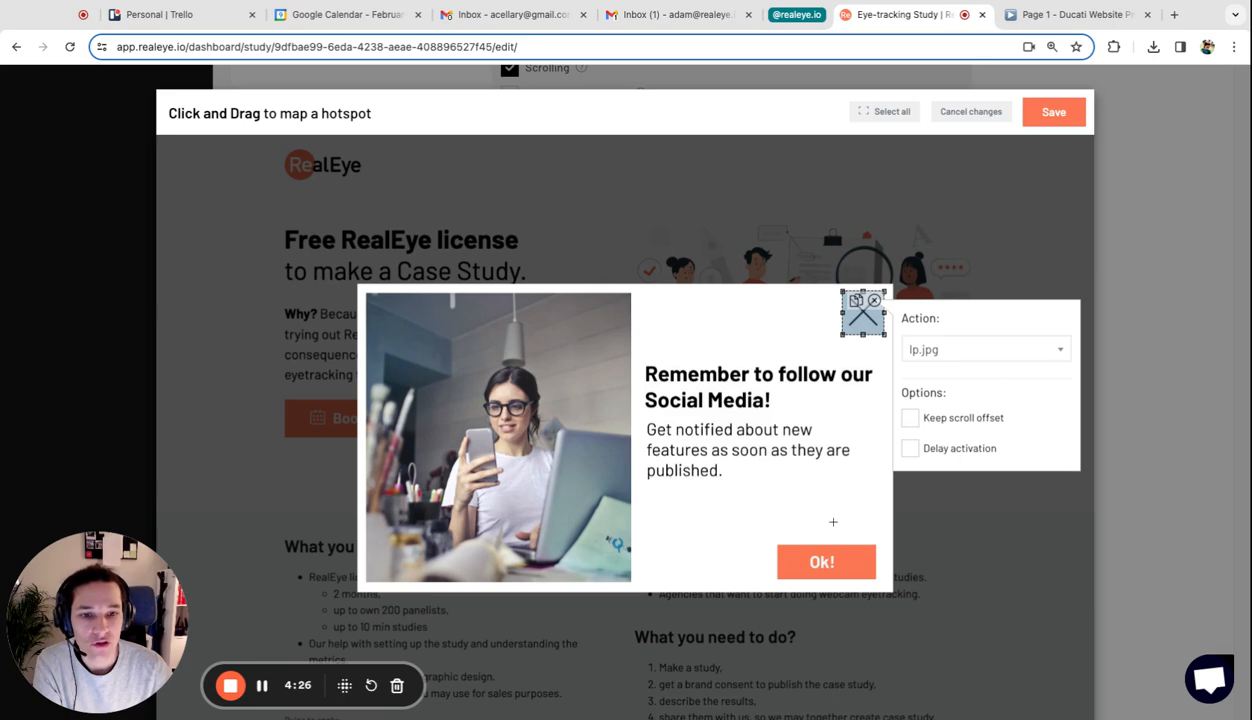
Map a hotspot over the popup's Ok! button with the second lp.jpg as its action, and save the active area.
drag(823, 565, 825, 567)
click(842, 575)
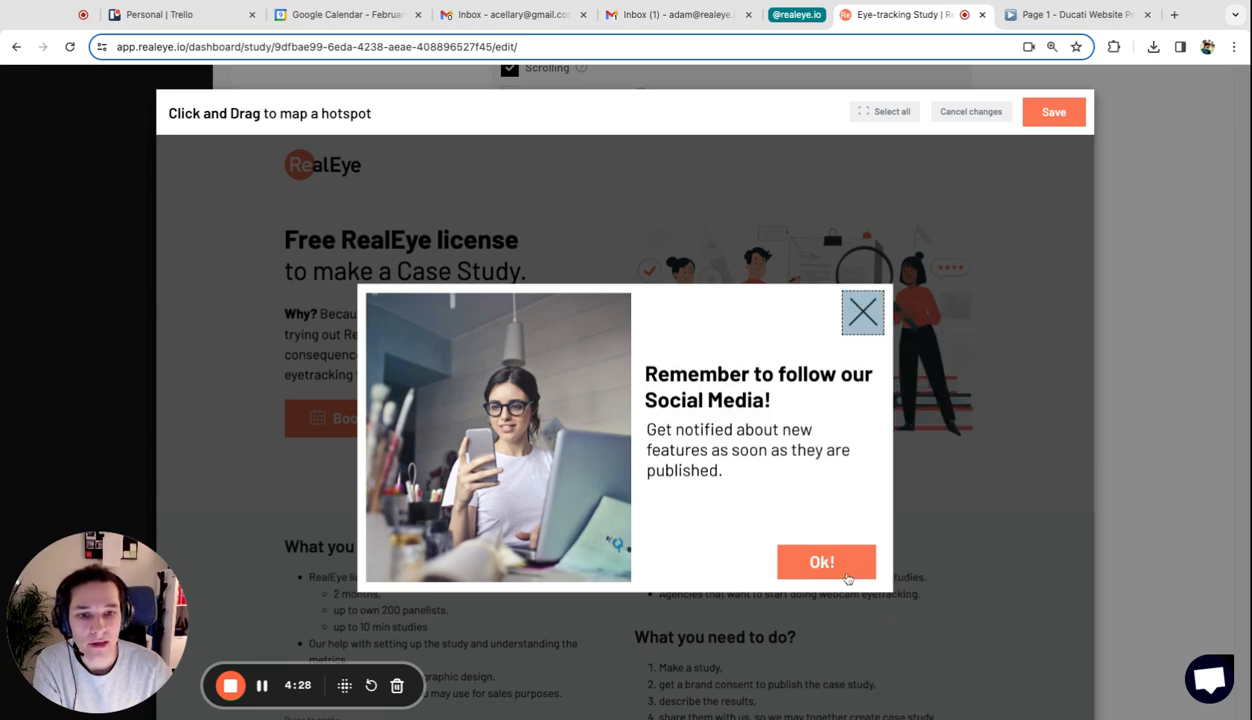
drag(778, 541, 880, 580)
click(947, 598)
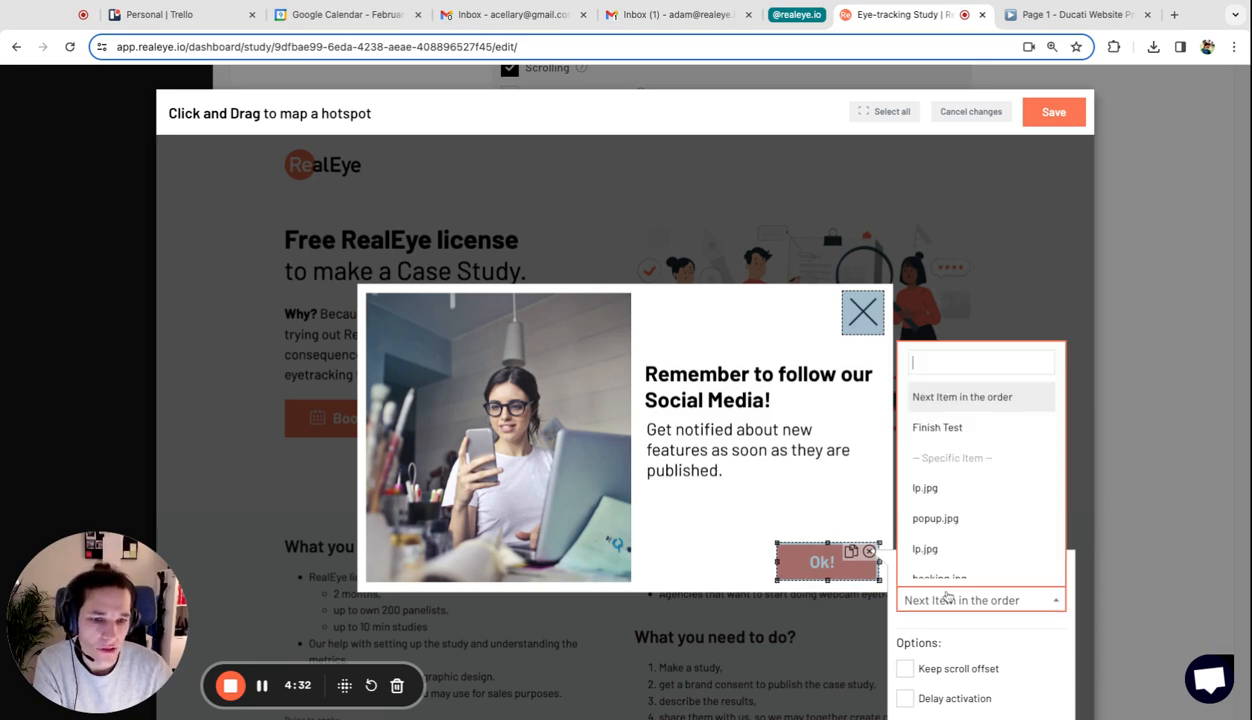
click(956, 540)
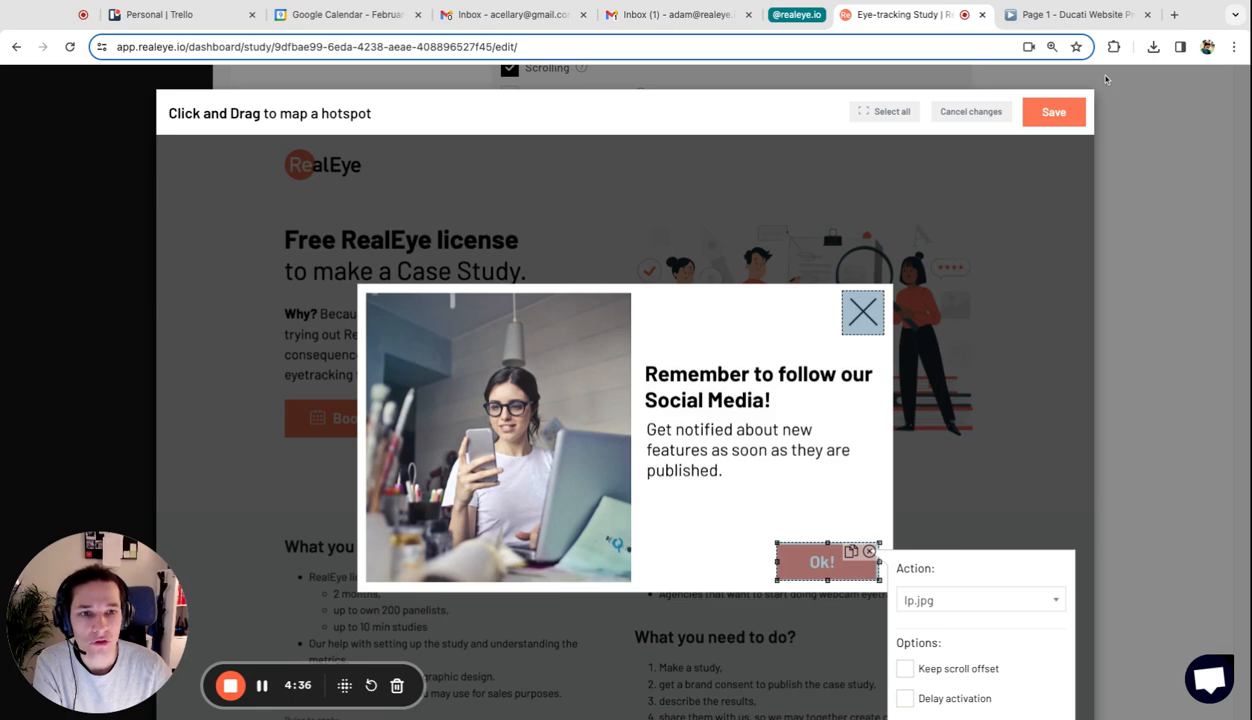
click(1055, 111)
Rename the first lp.jpg screen in the timeline to "lp- begin".
scroll(1065, 360, up, 3)
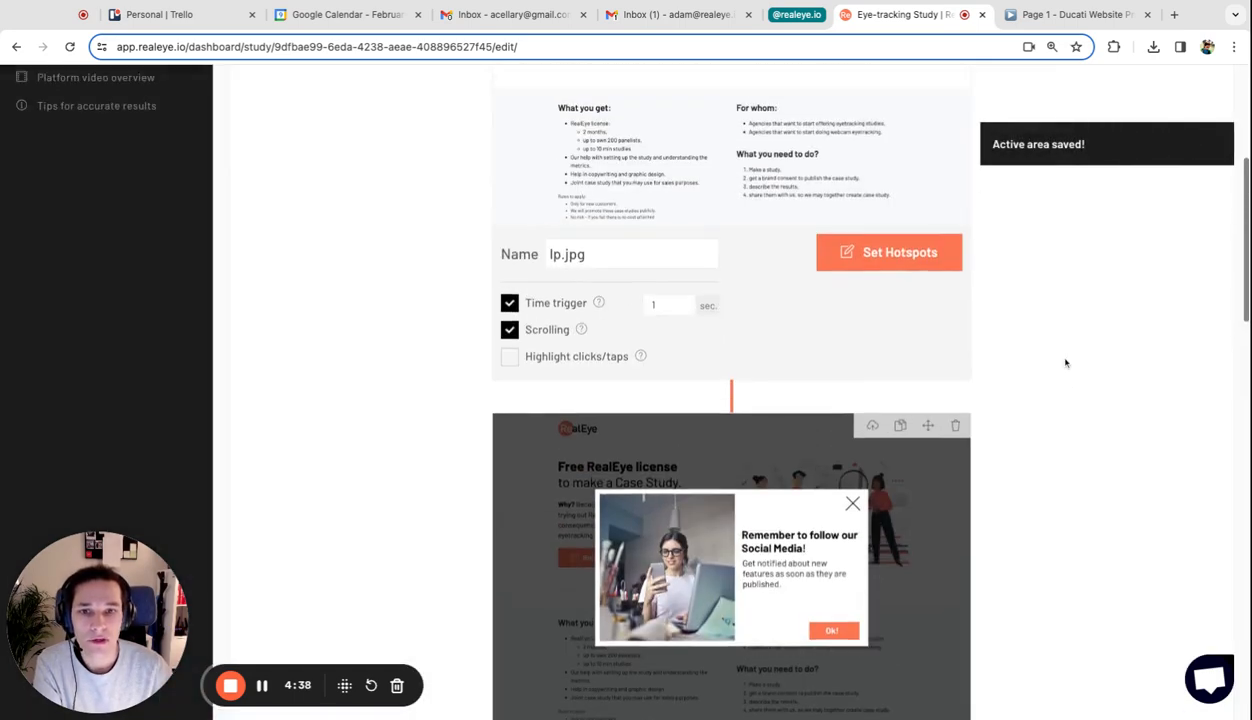
scroll(1000, 375, up, 1)
scroll(600, 440, up, 1)
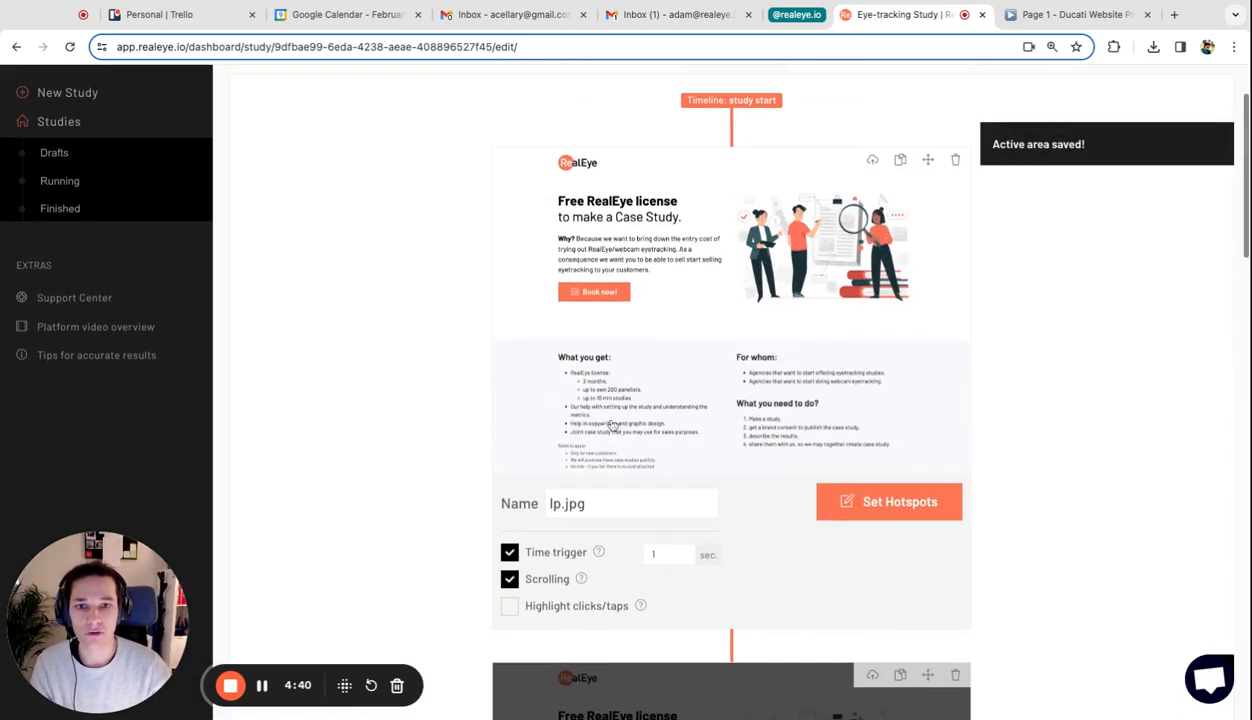
click(590, 502)
key(BackSpace)
text(- begininngin)
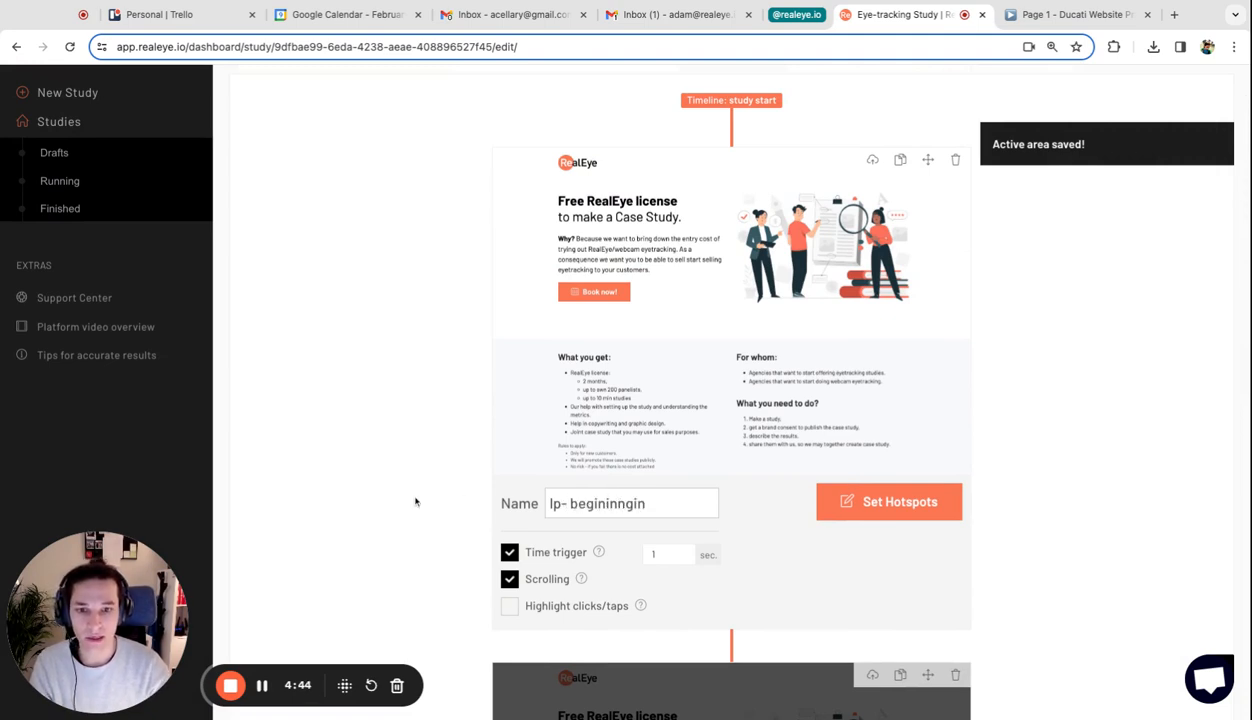
key(BackSpace)
key(BackSpace)
key(BackSpace)
text(in)
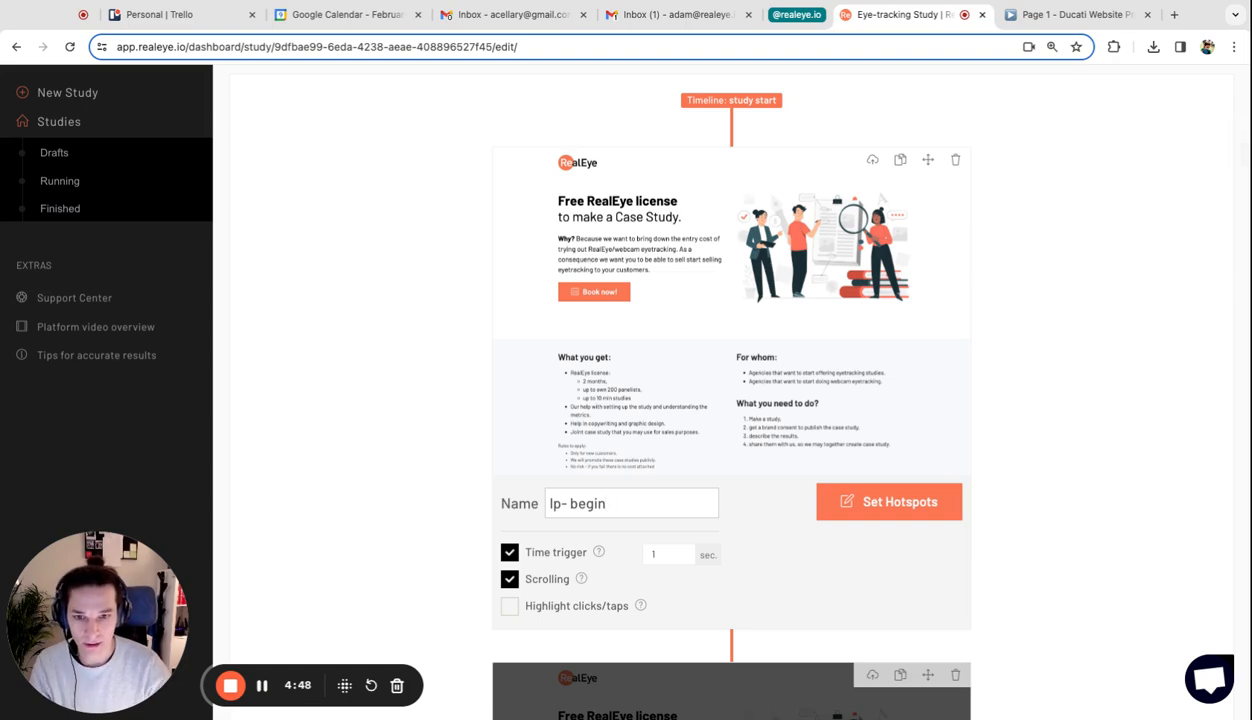
Rename the lp.jpg screen that follows popup.jpg to "lp long".
scroll(325, 469, down, 8)
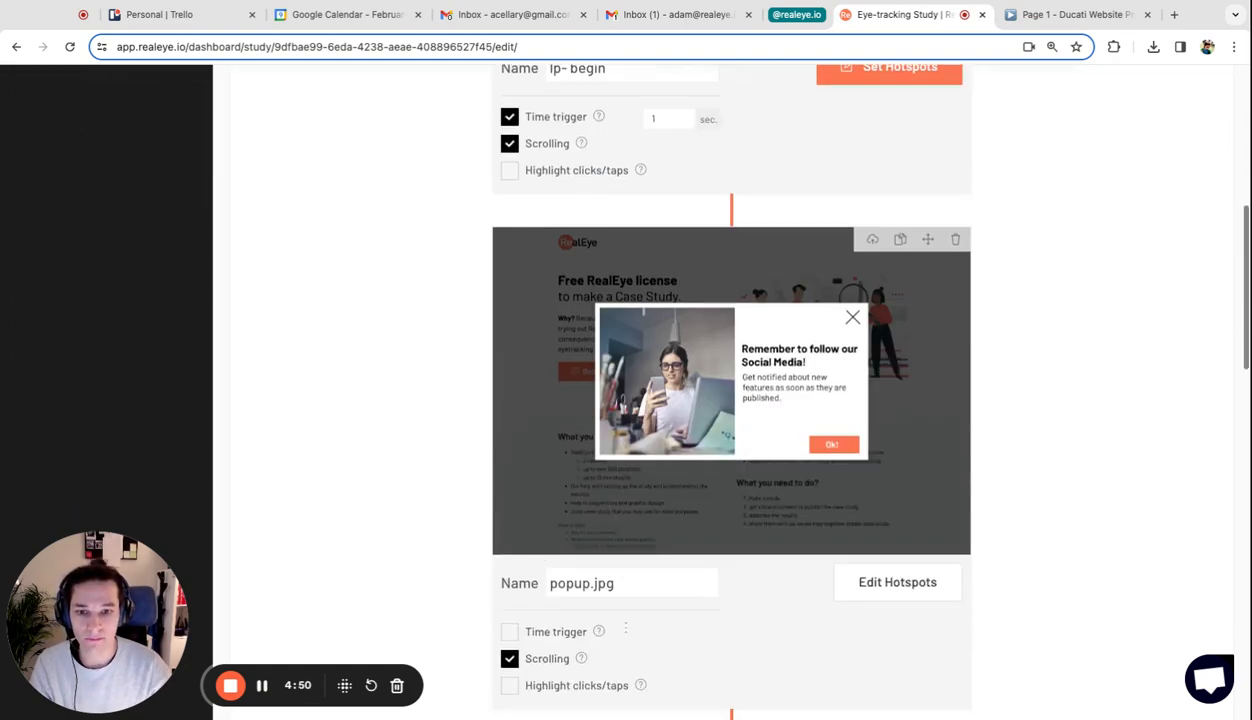
scroll(580, 590, down, 3)
scroll(447, 606, down, 3)
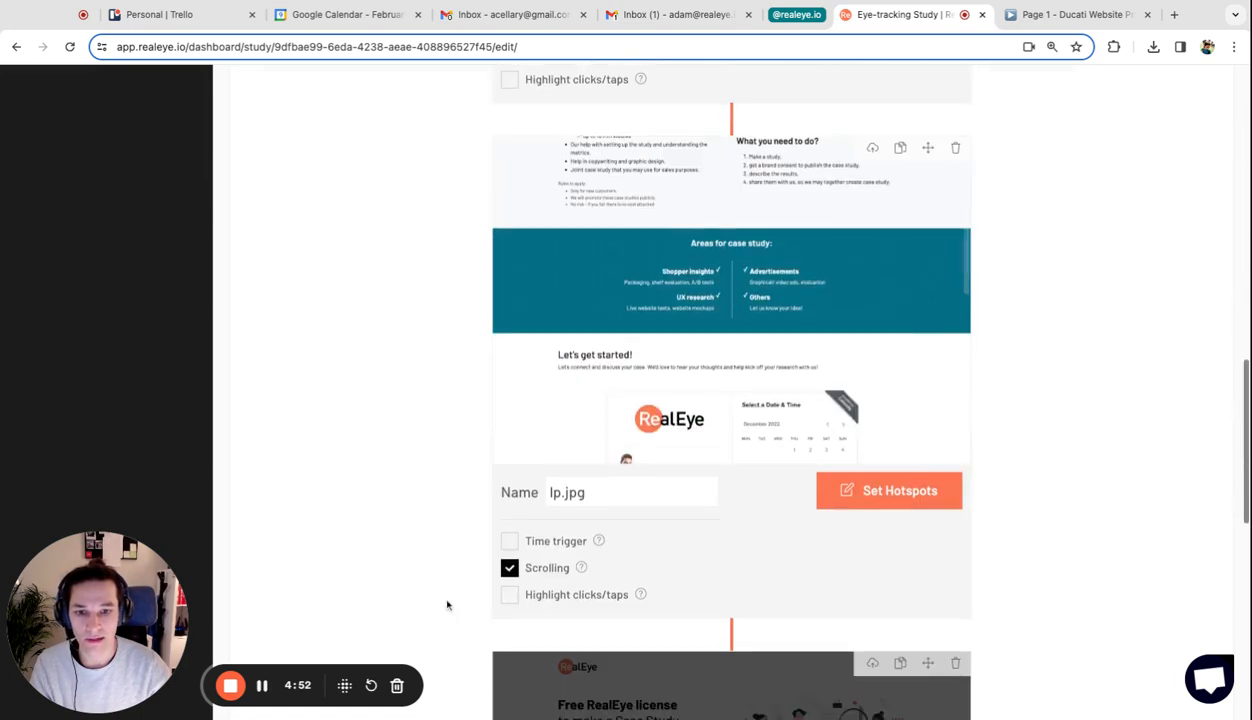
click(590, 497)
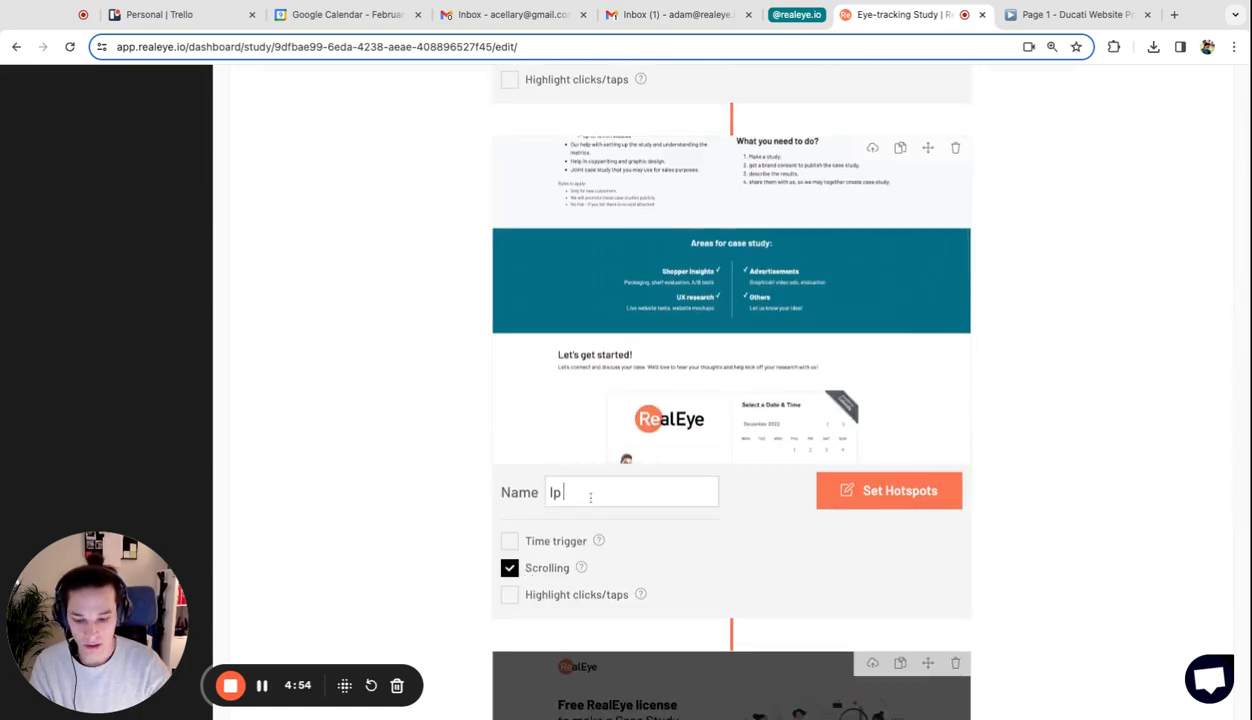
text(long)
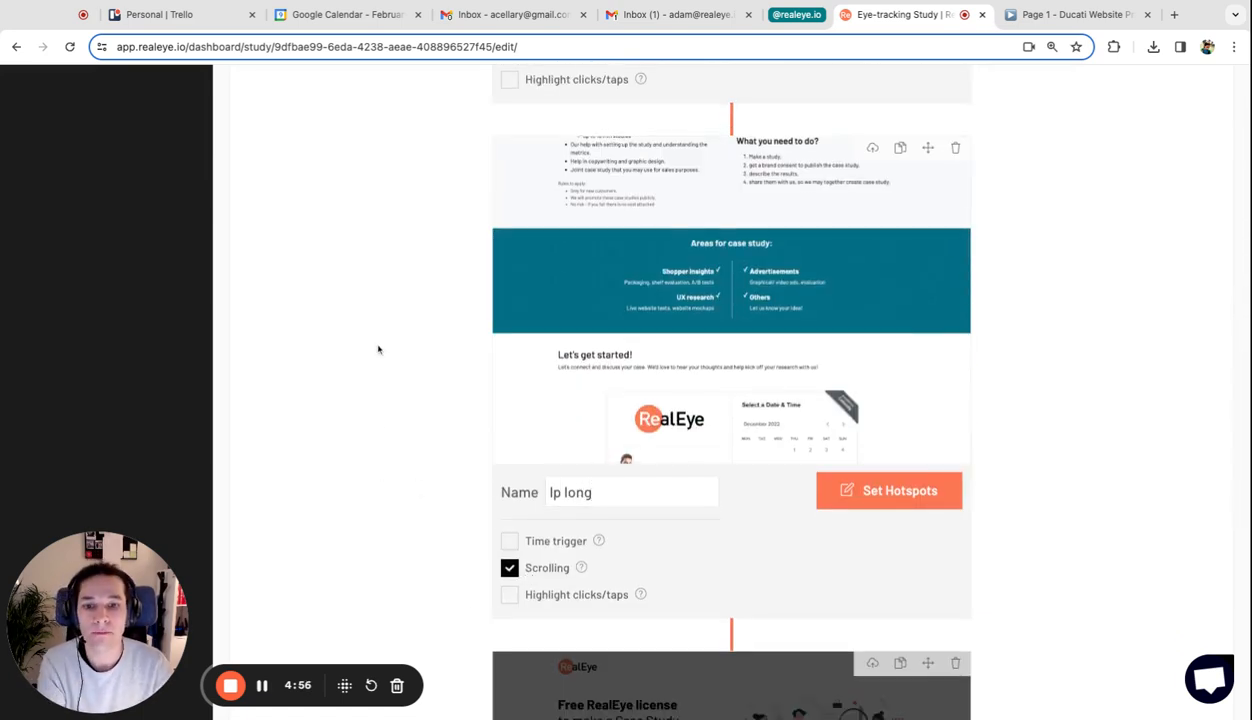
Check the action targets of the X and Ok! hotspots on popup.jpg, then save the active area.
scroll(377, 333, up, 7)
scroll(377, 333, down, 2)
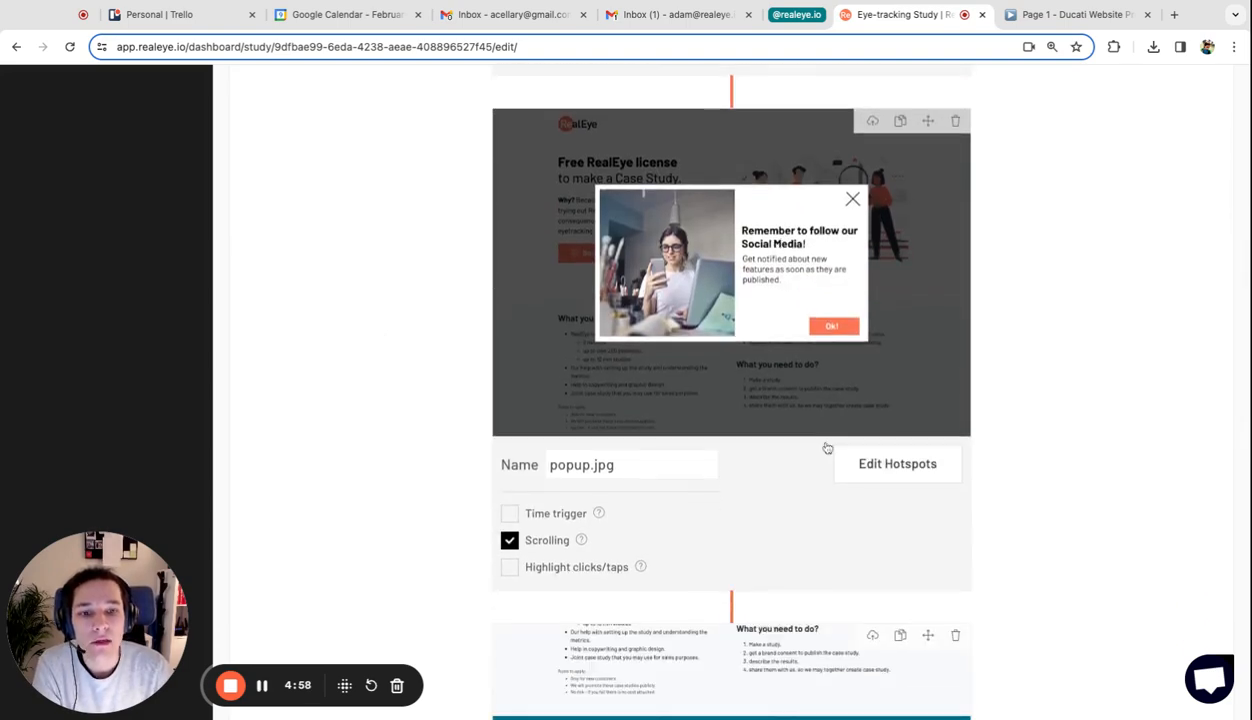
click(899, 475)
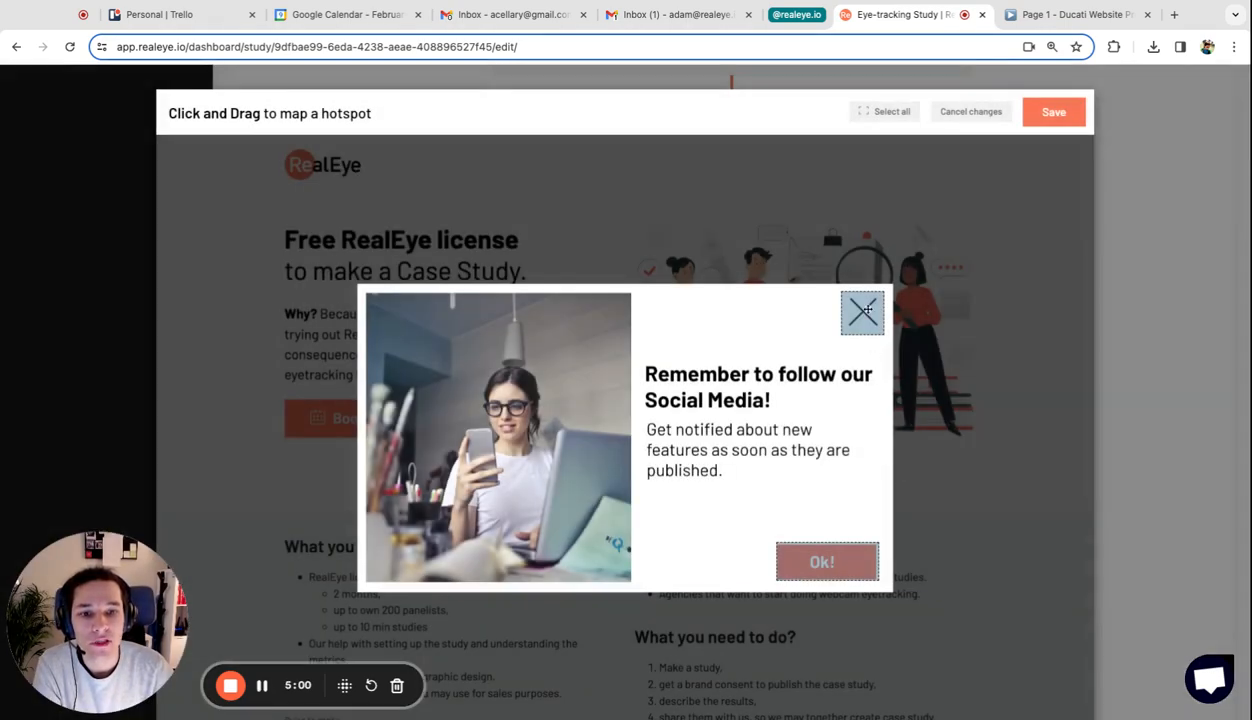
click(867, 318)
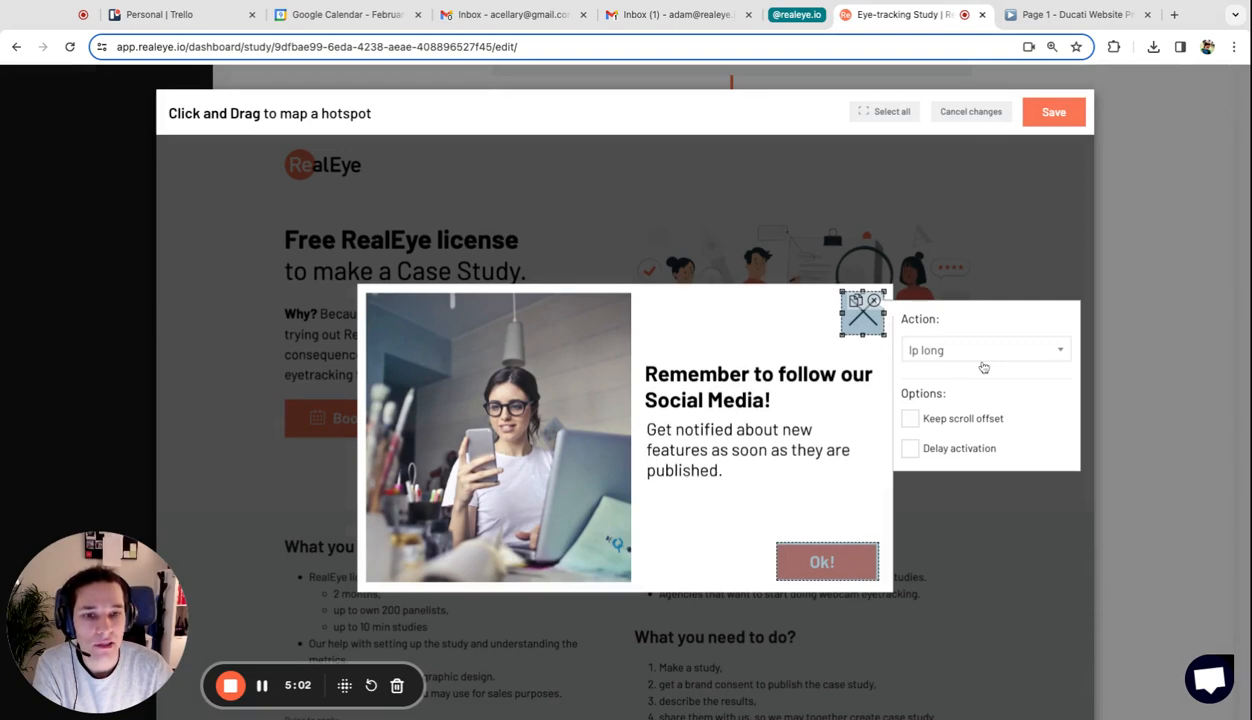
click(921, 345)
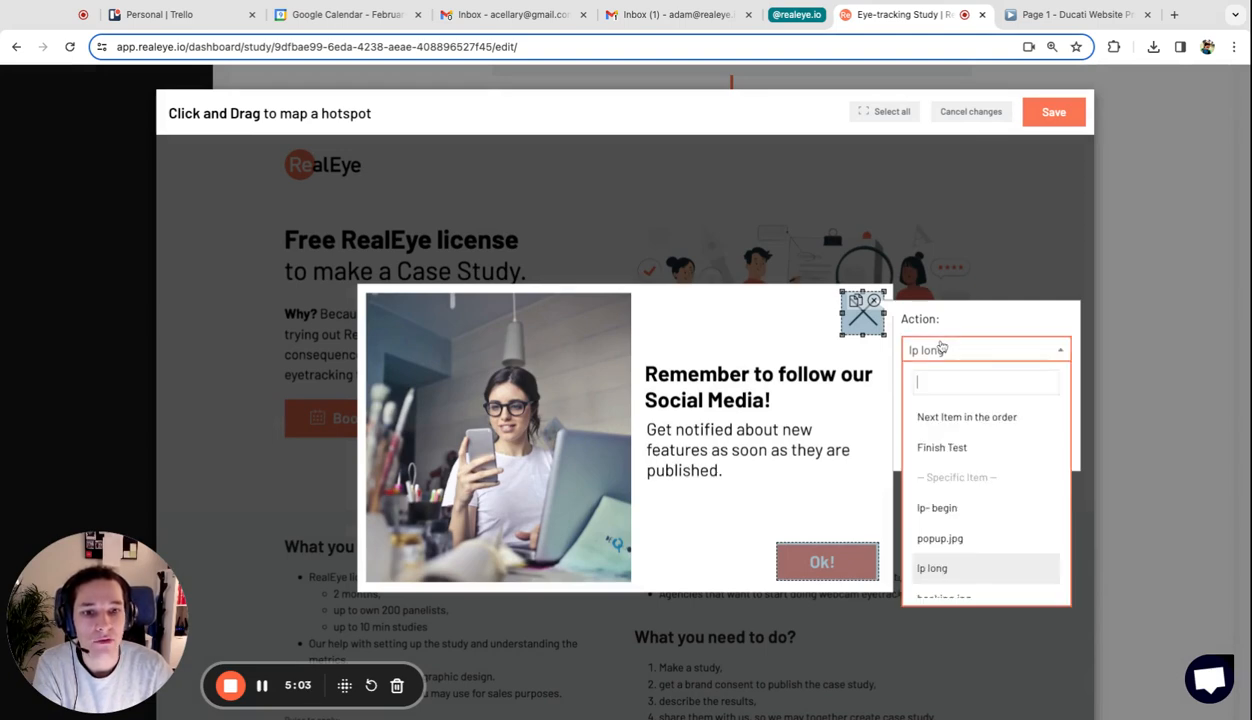
click(957, 578)
click(838, 565)
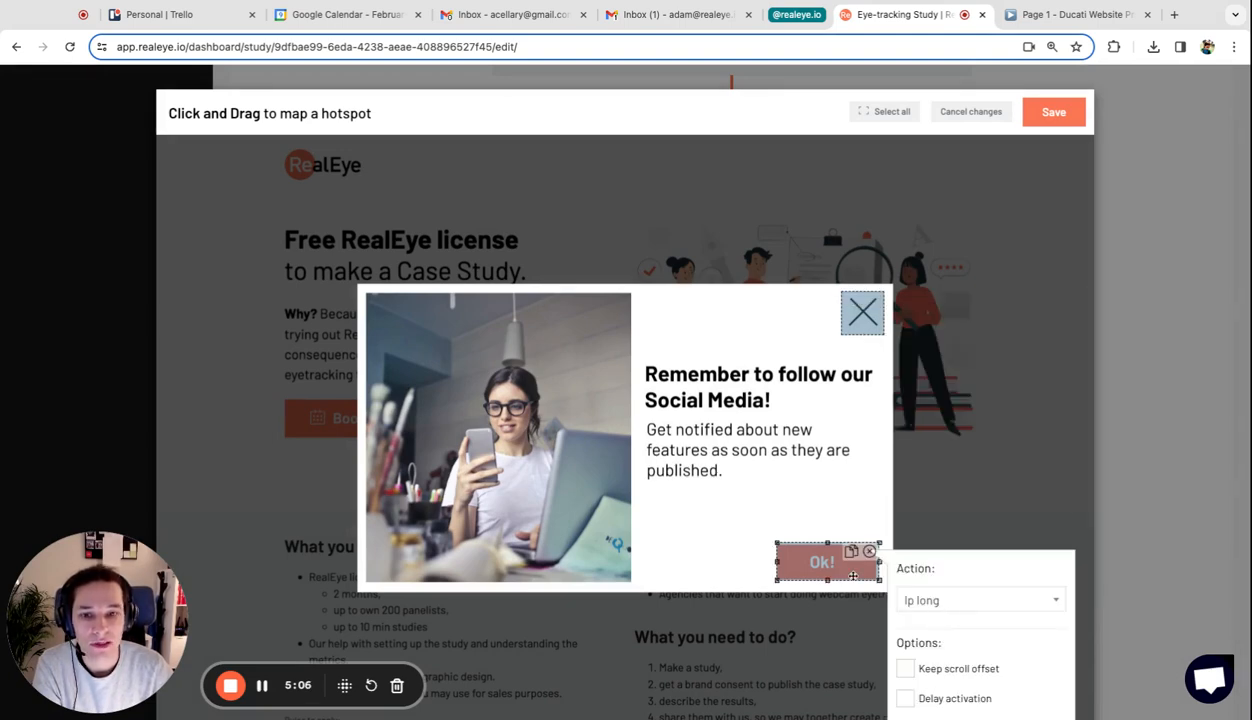
click(1047, 111)
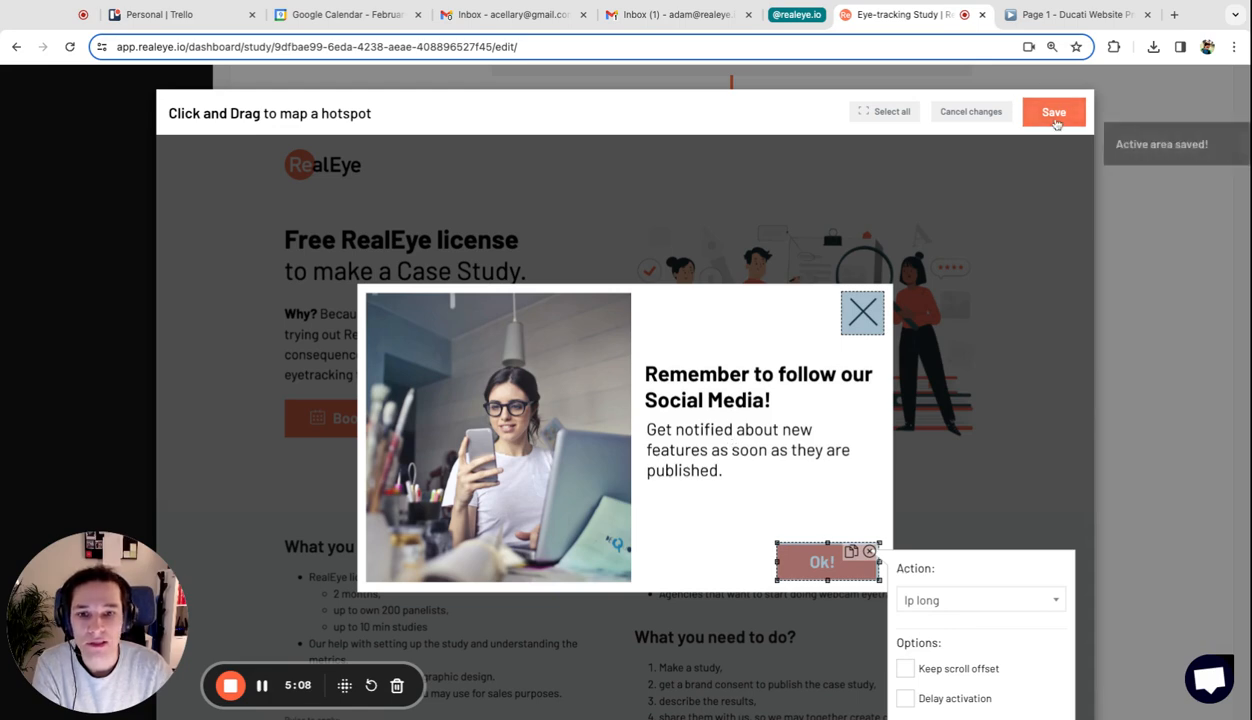
Map a hotspot over the Book now! button on the lp long screen and set its action to booking.jpg.
scroll(1026, 397, down, 5)
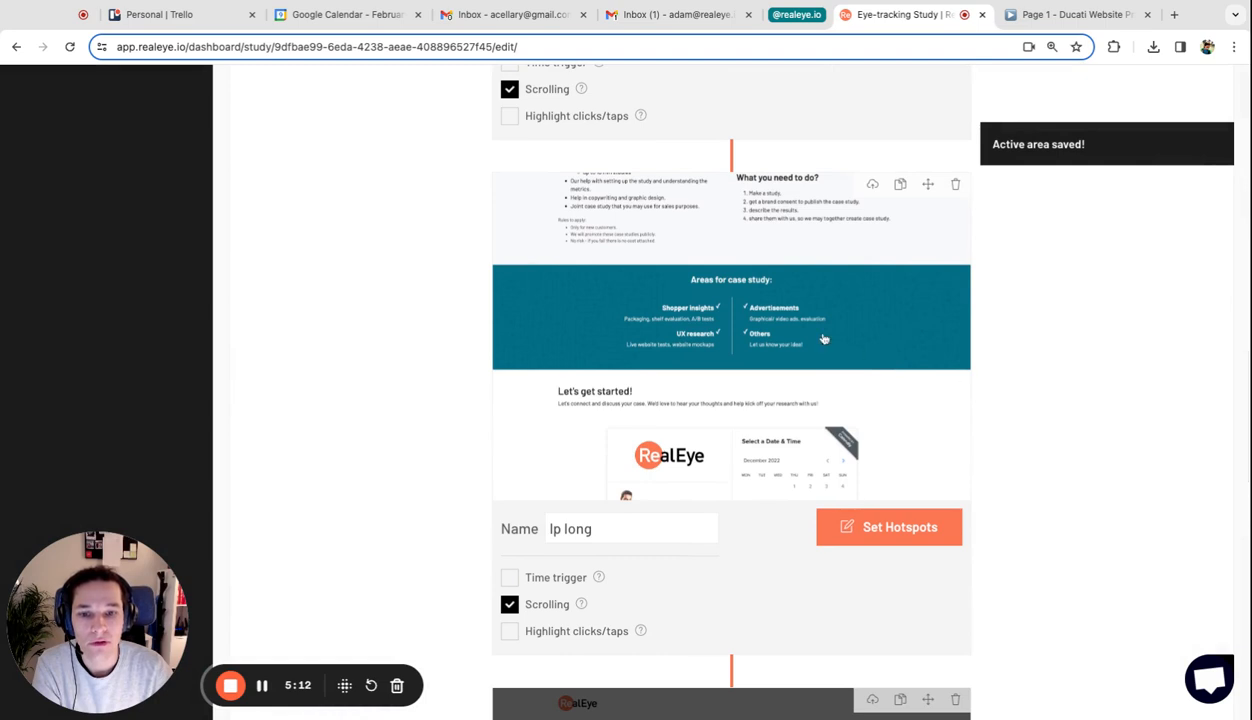
scroll(820, 336, up, 3)
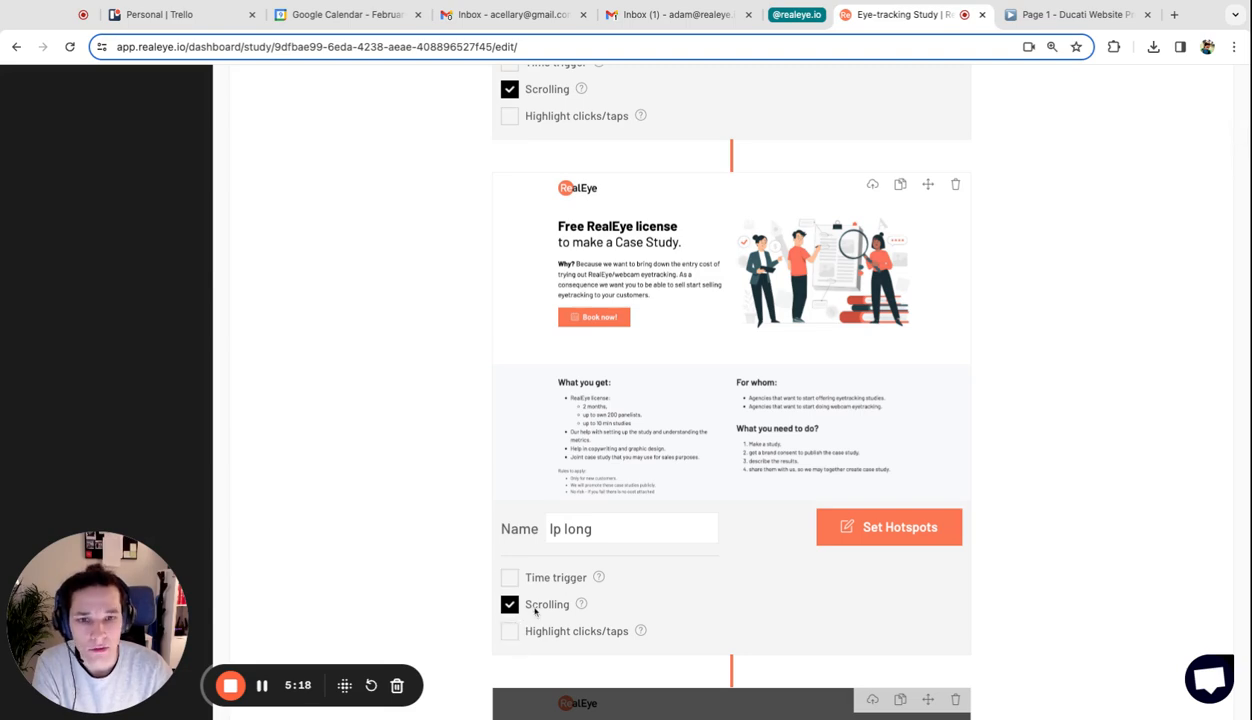
click(863, 528)
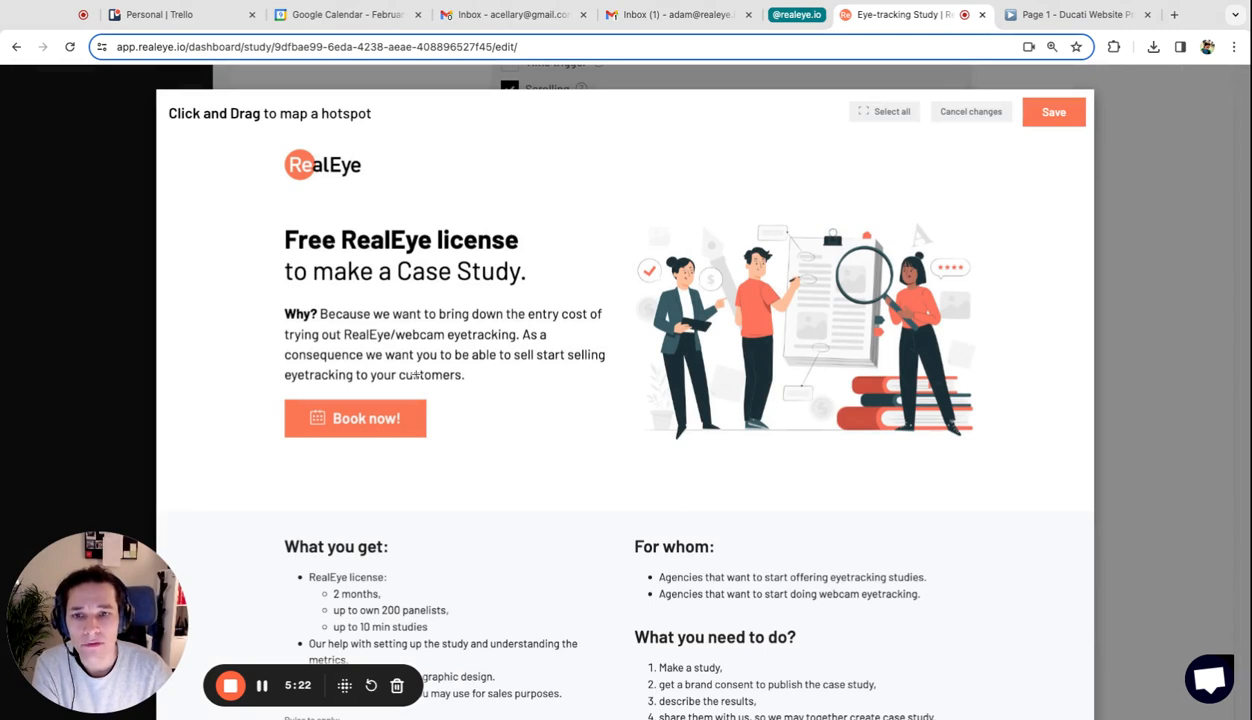
drag(284, 398, 426, 438)
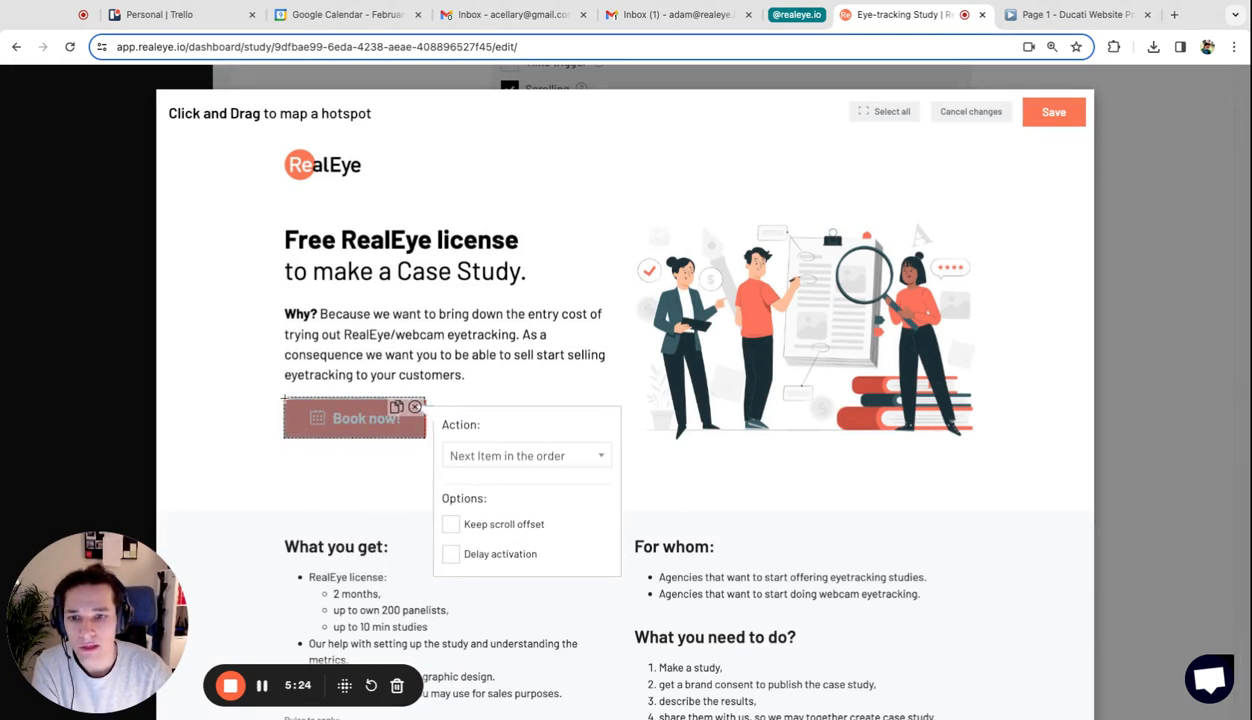
click(540, 456)
scroll(550, 605, down, 1)
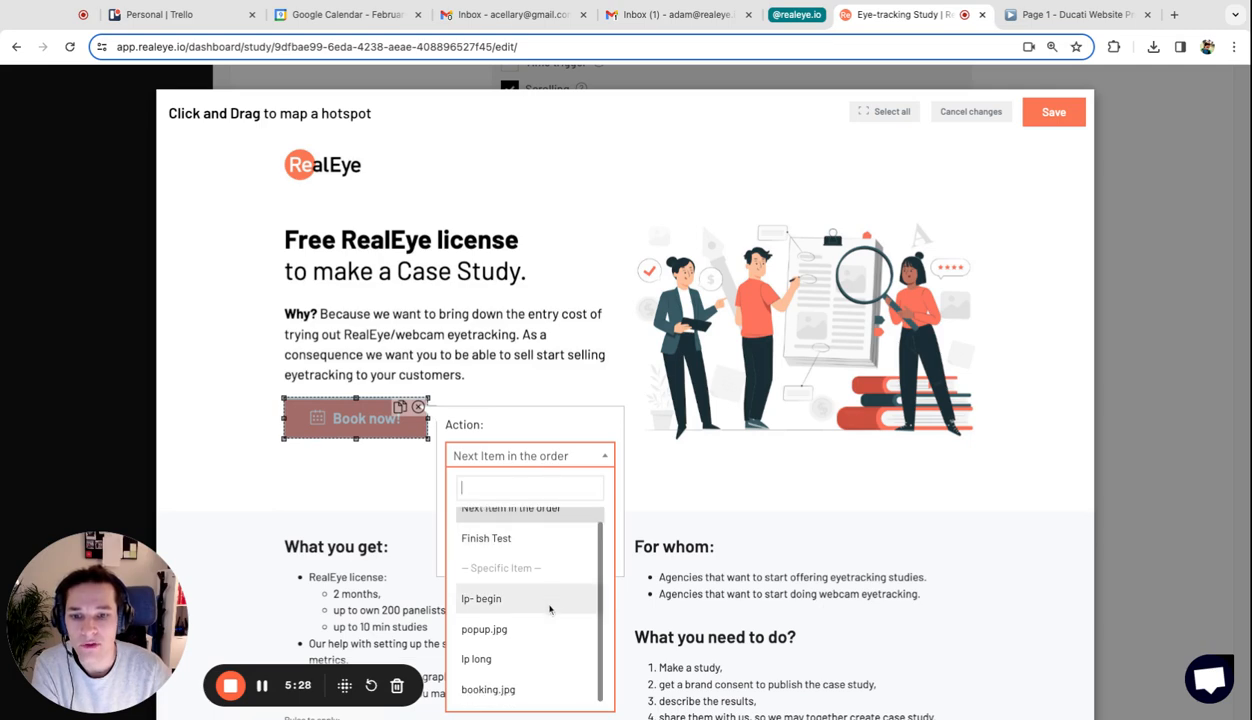
click(519, 690)
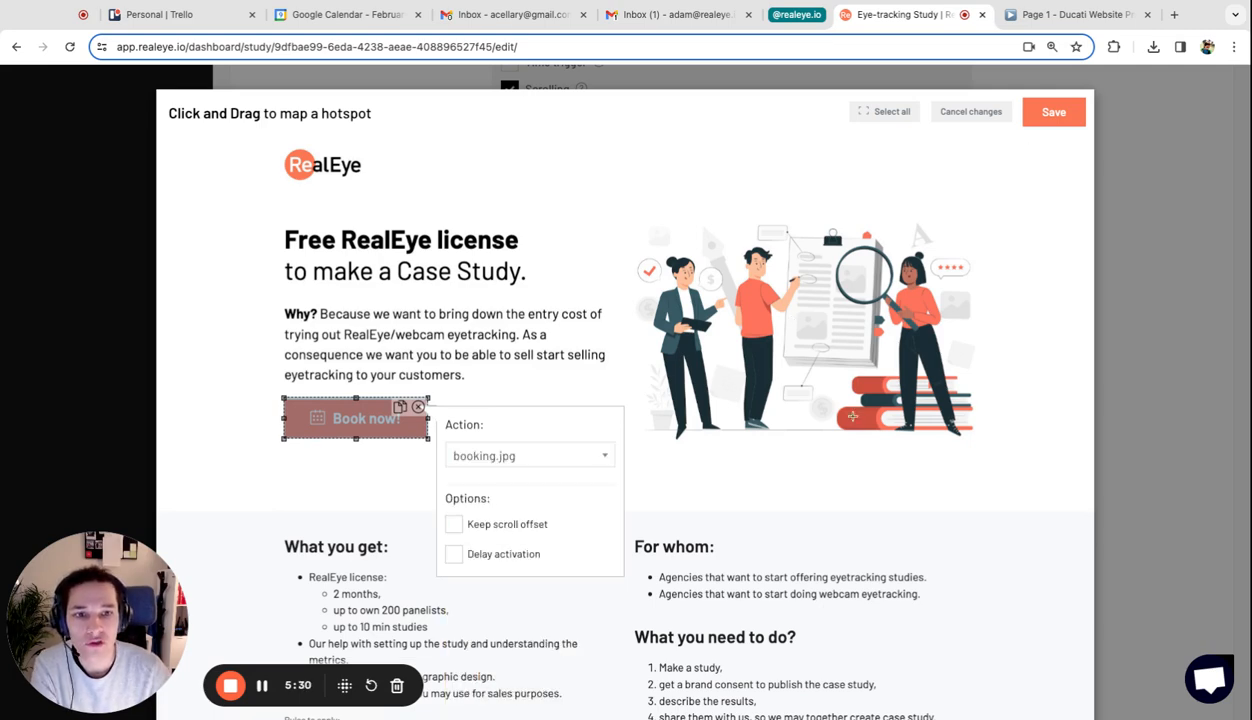
Map a hotspot over the highlighted calendar dates 13 to 29 on lp long and set its action to booking.jpg.
scroll(834, 408, down, 10)
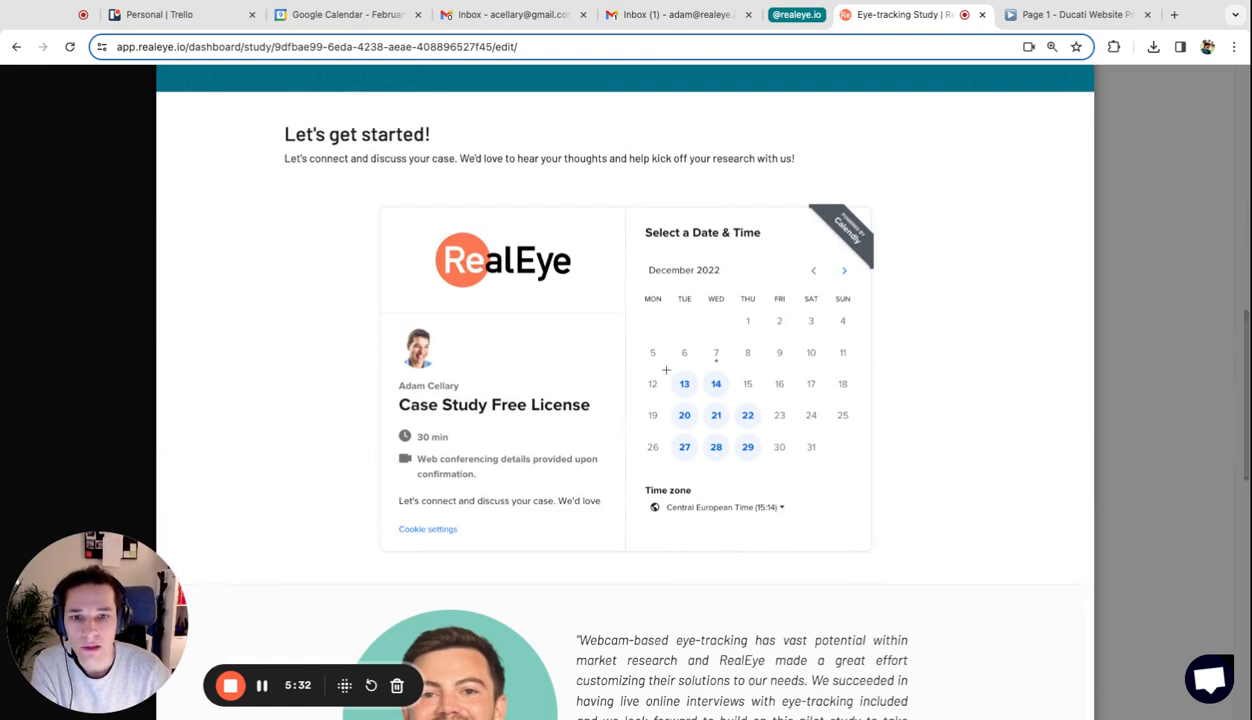
click(663, 367)
drag(663, 368, 767, 468)
click(891, 441)
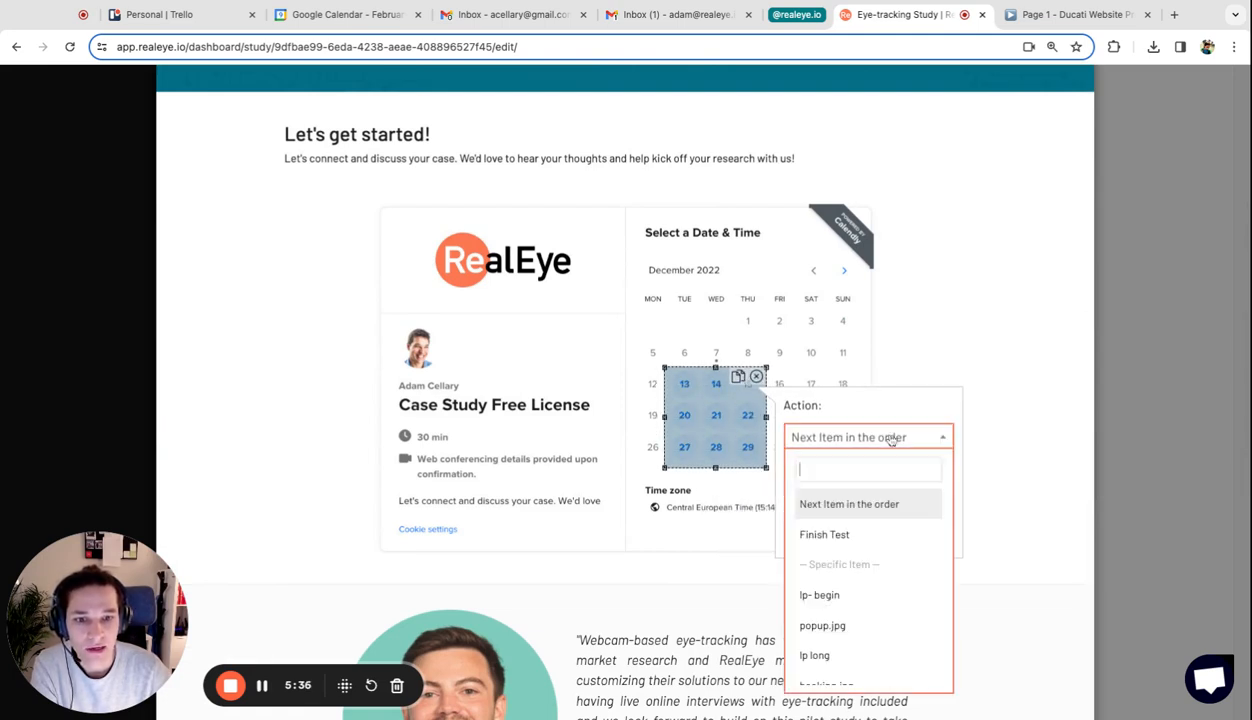
scroll(880, 569, down, 1)
click(840, 671)
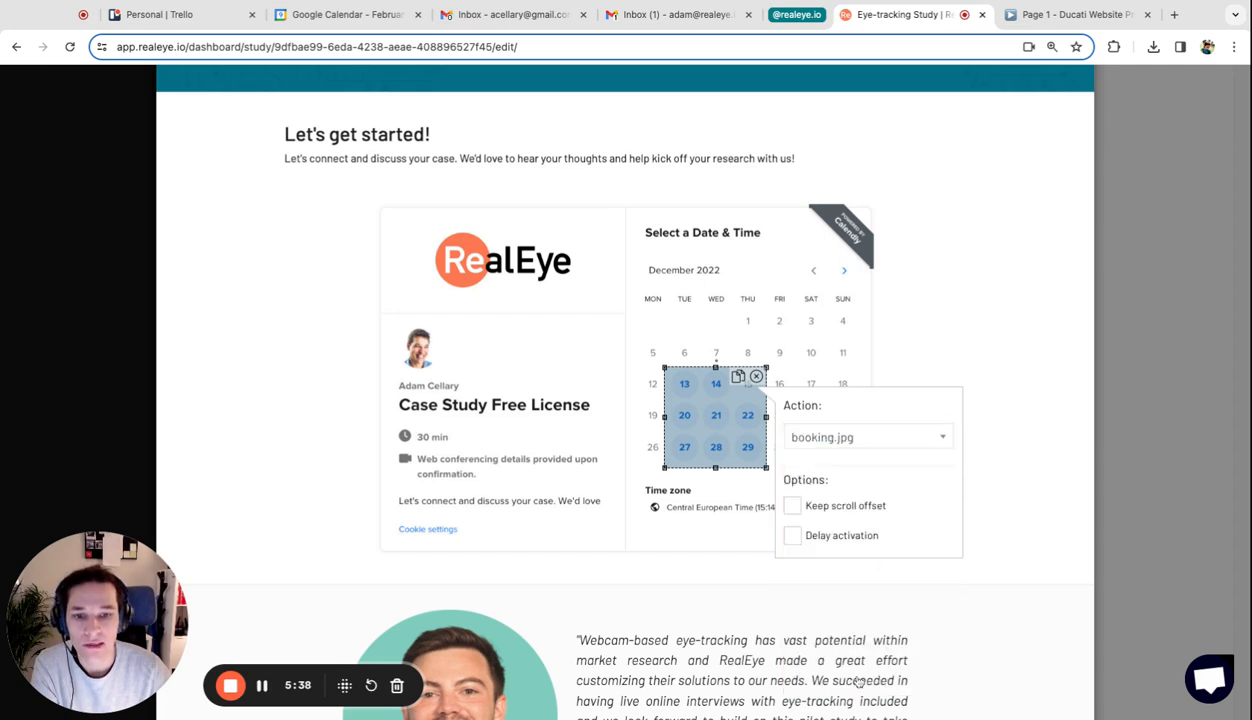
Map a hotspot over the Start Now button on lp long, set its action to Finish Test, and save the active area.
scroll(679, 535, down, 6)
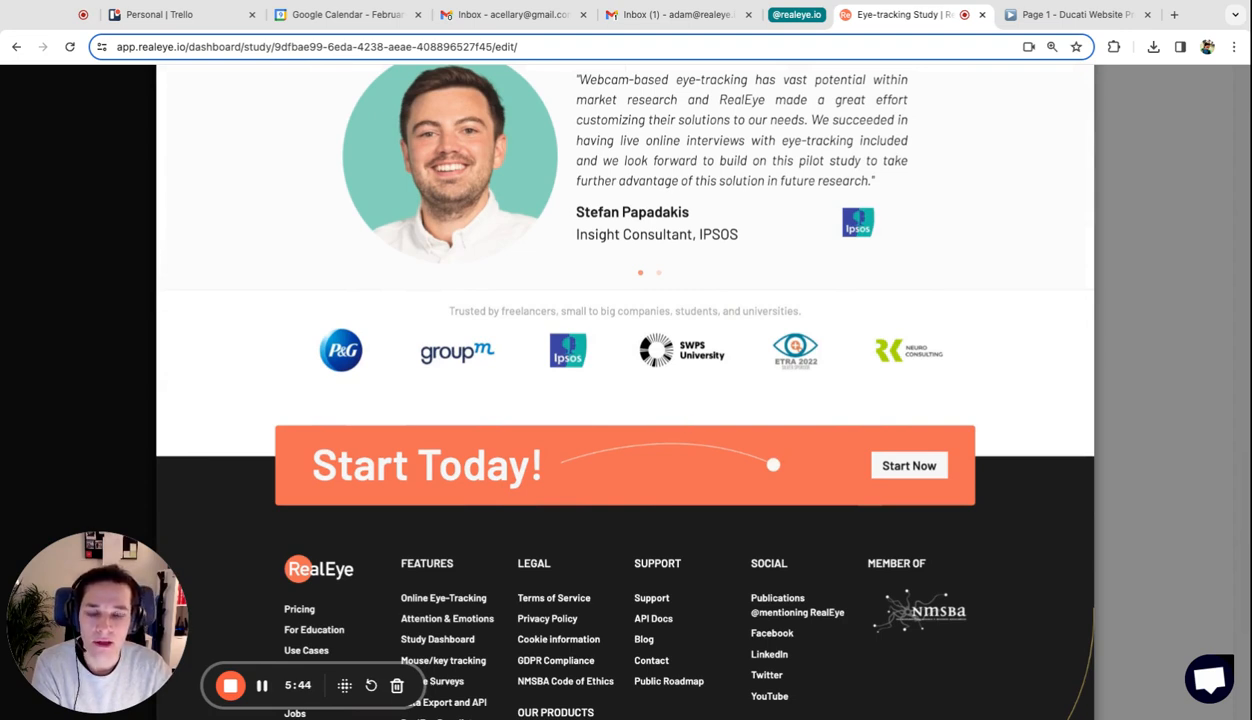
click(874, 458)
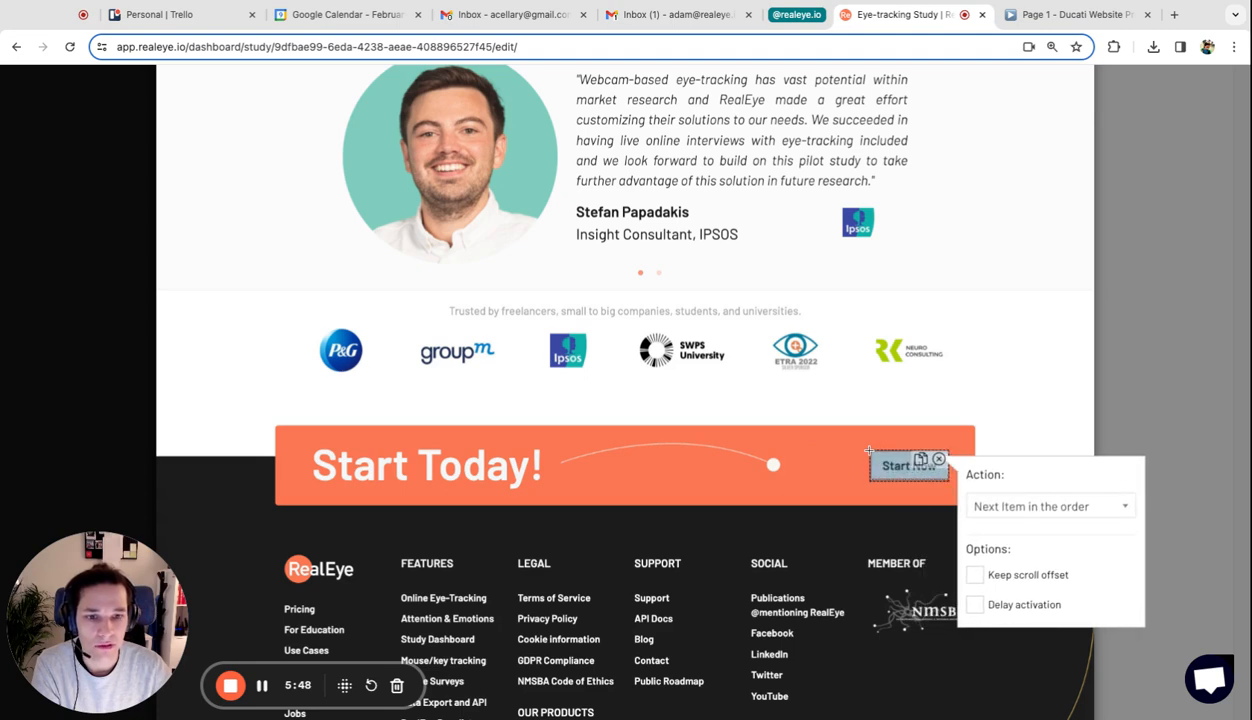
click(1016, 505)
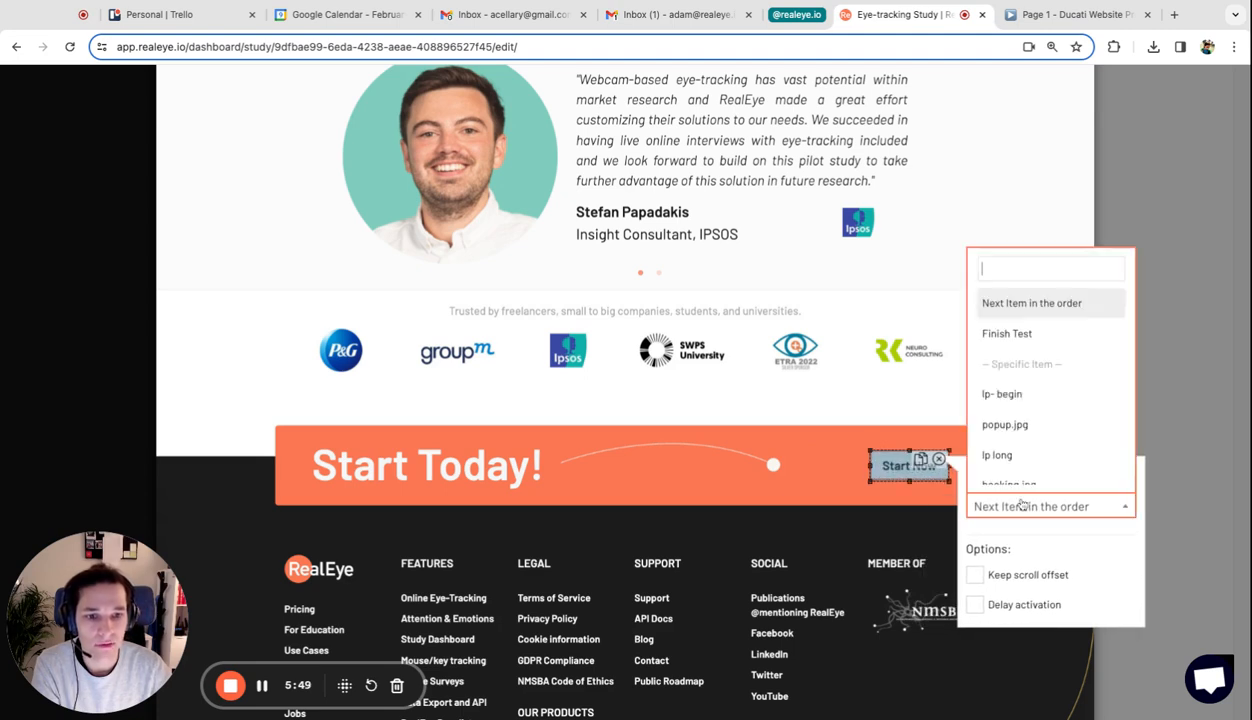
click(1005, 333)
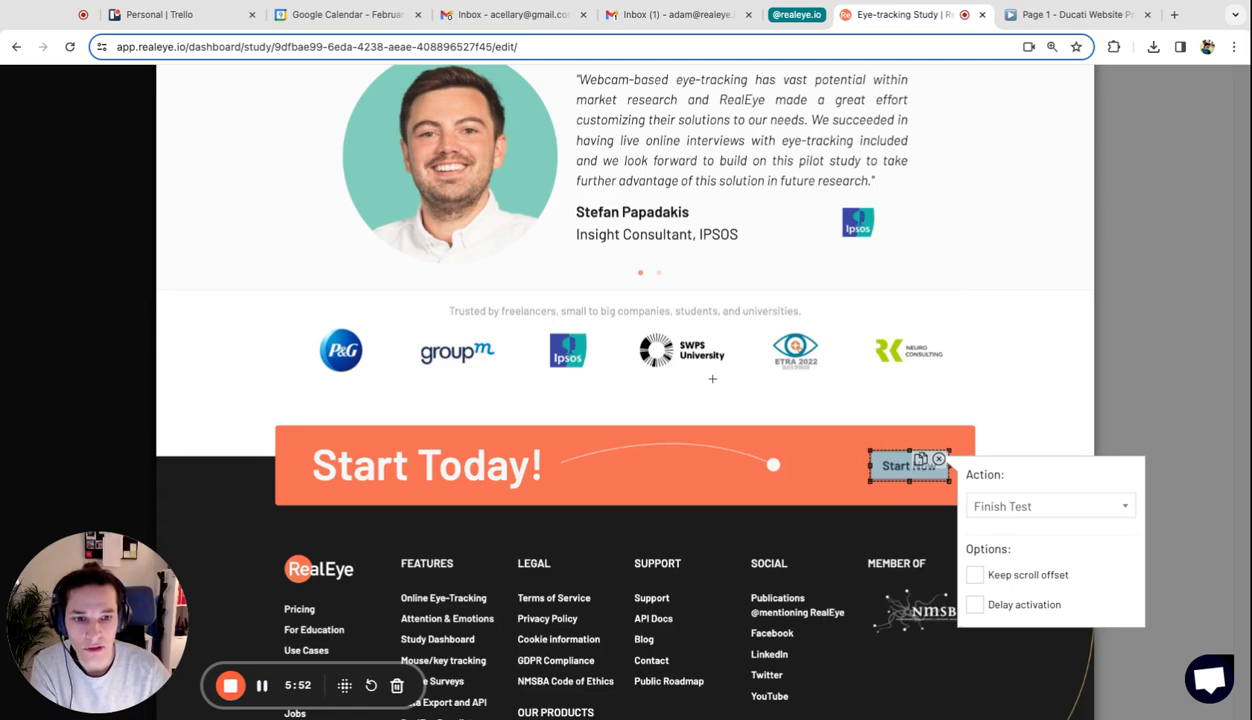
scroll(712, 378, up, 15)
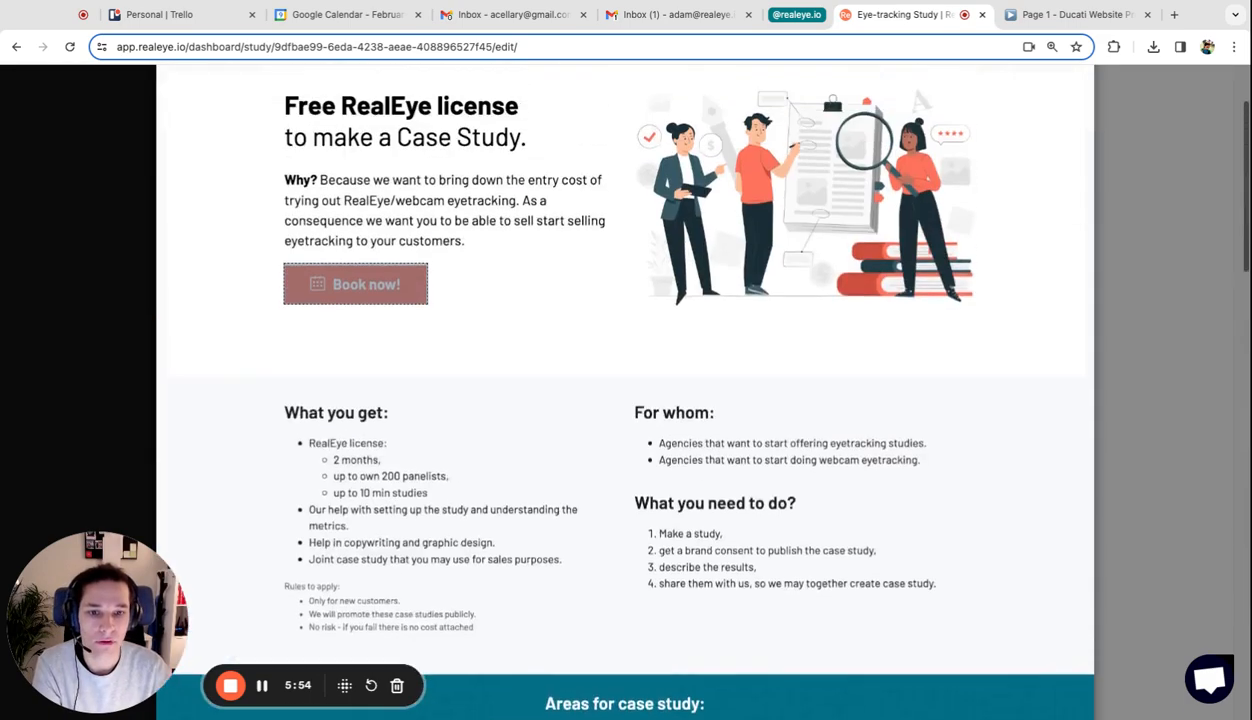
click(1050, 112)
Map a hotspot over the highlighted calendar dates 13 to 29 on booking.jpg and set its action to Finish Test.
scroll(1093, 436, down, 5)
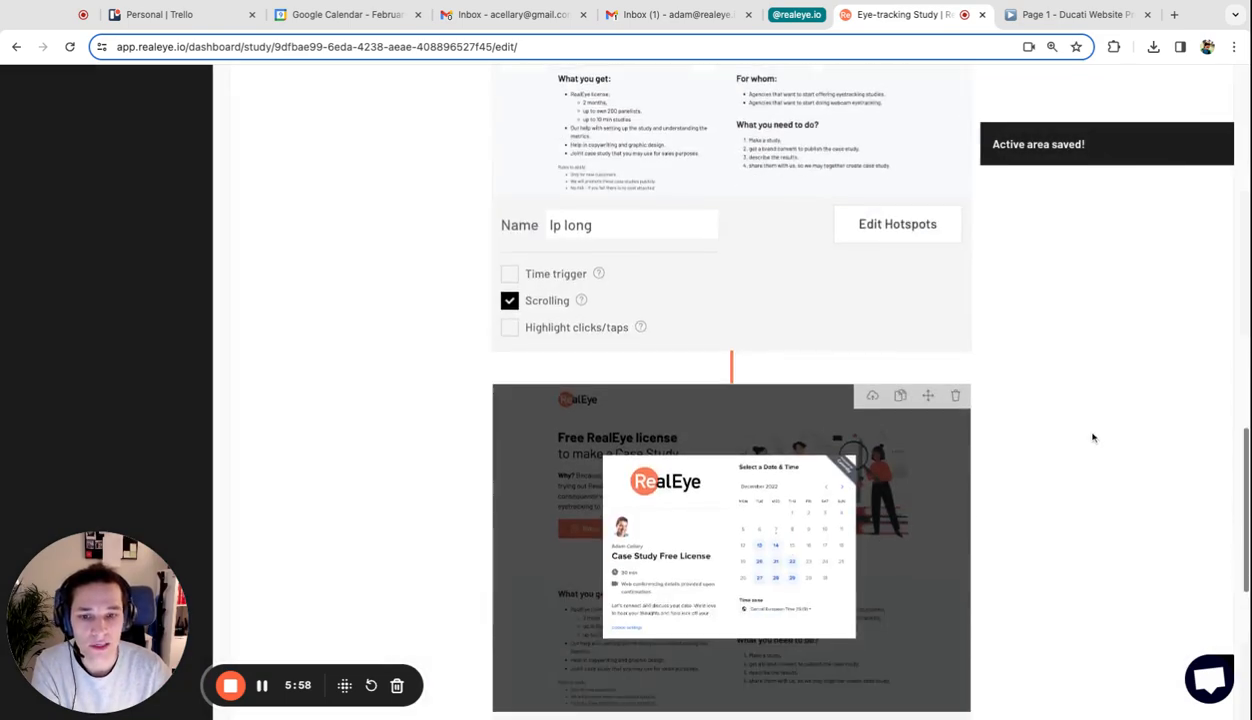
click(735, 433)
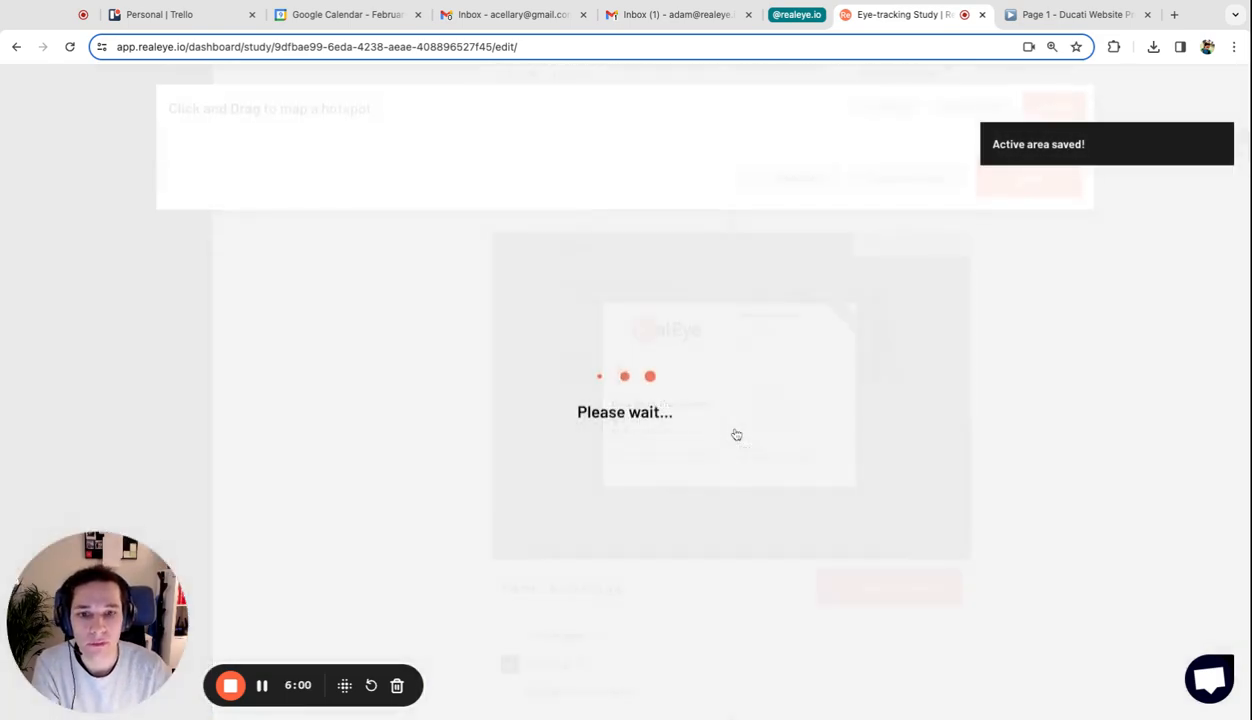
scroll(736, 433, down, 1)
scroll(735, 433, down, 1)
scroll(735, 433, down, 5)
scroll(735, 433, up, 6)
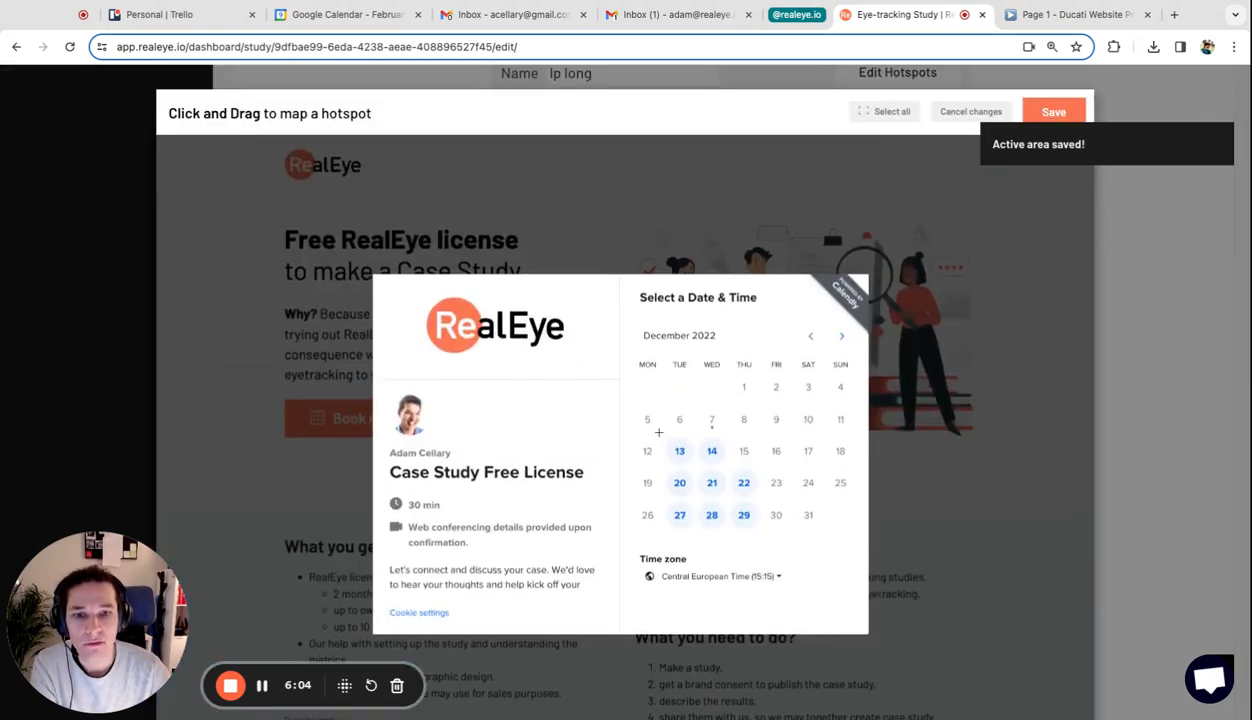
drag(658, 431, 770, 540)
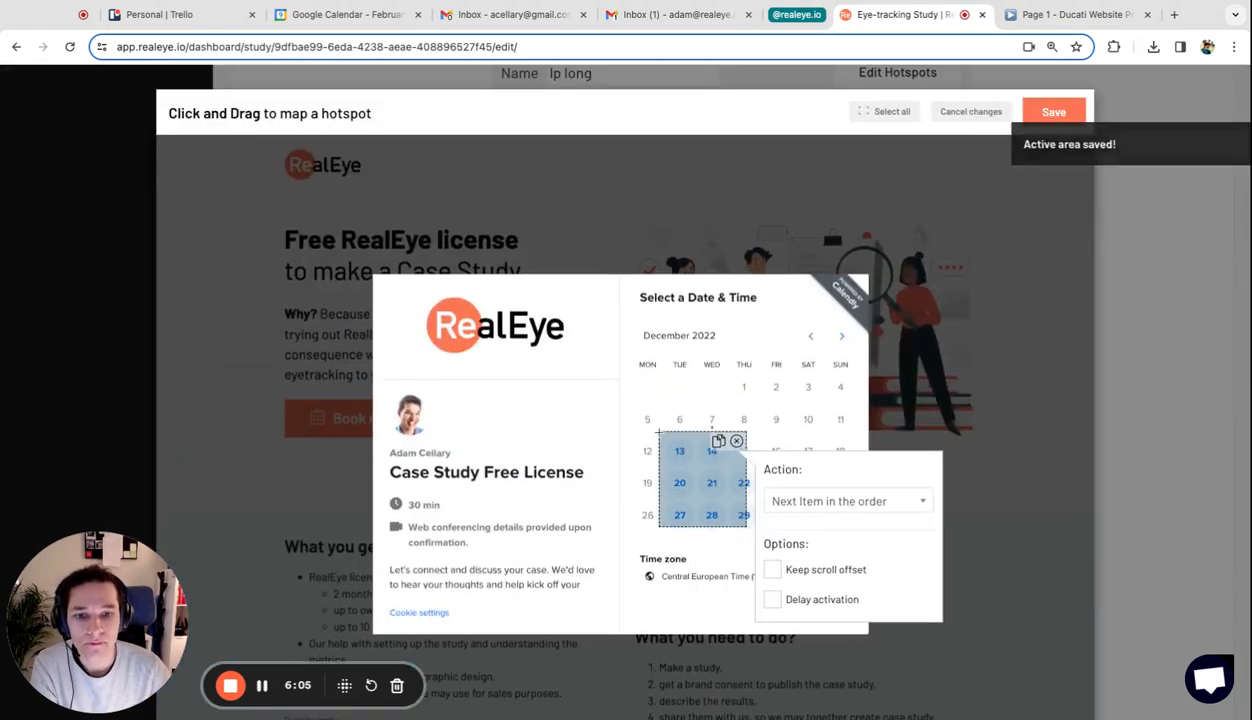
click(835, 497)
scroll(859, 343, down, 1)
scroll(859, 343, up, 1)
click(843, 332)
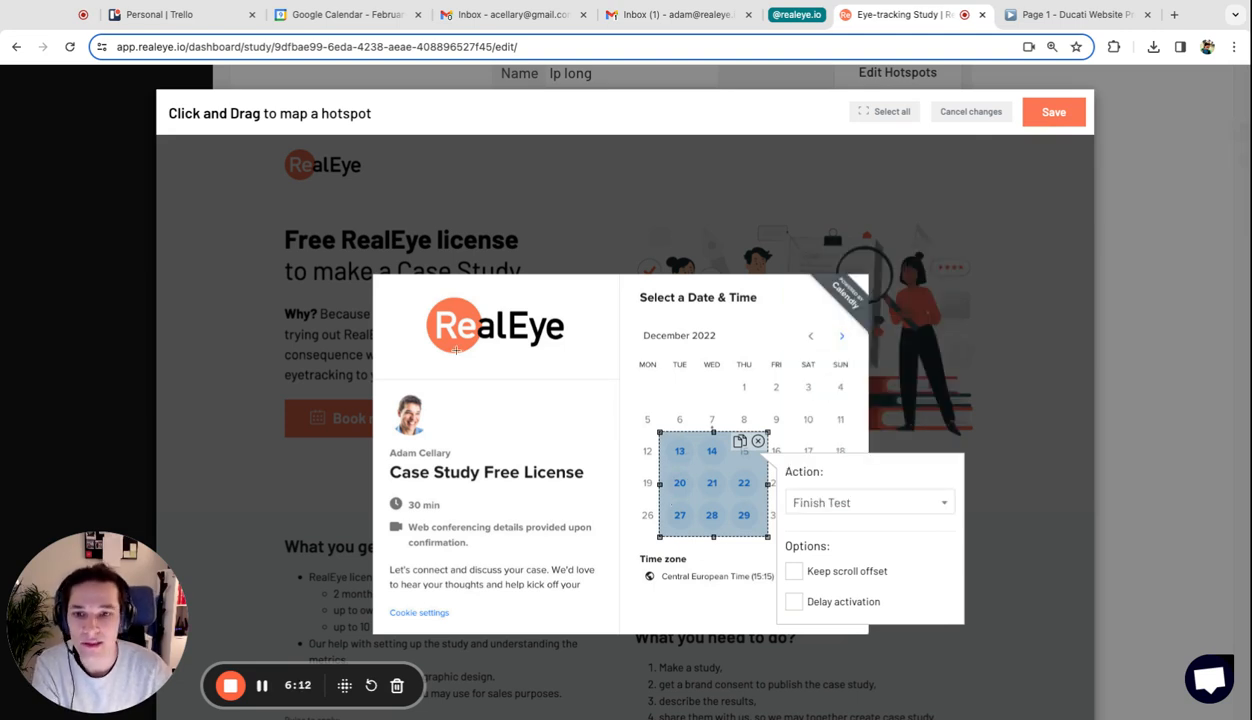
Map a hotspot over the RealEye logo inside the booking window and set its action to lp long.
drag(418, 289, 571, 361)
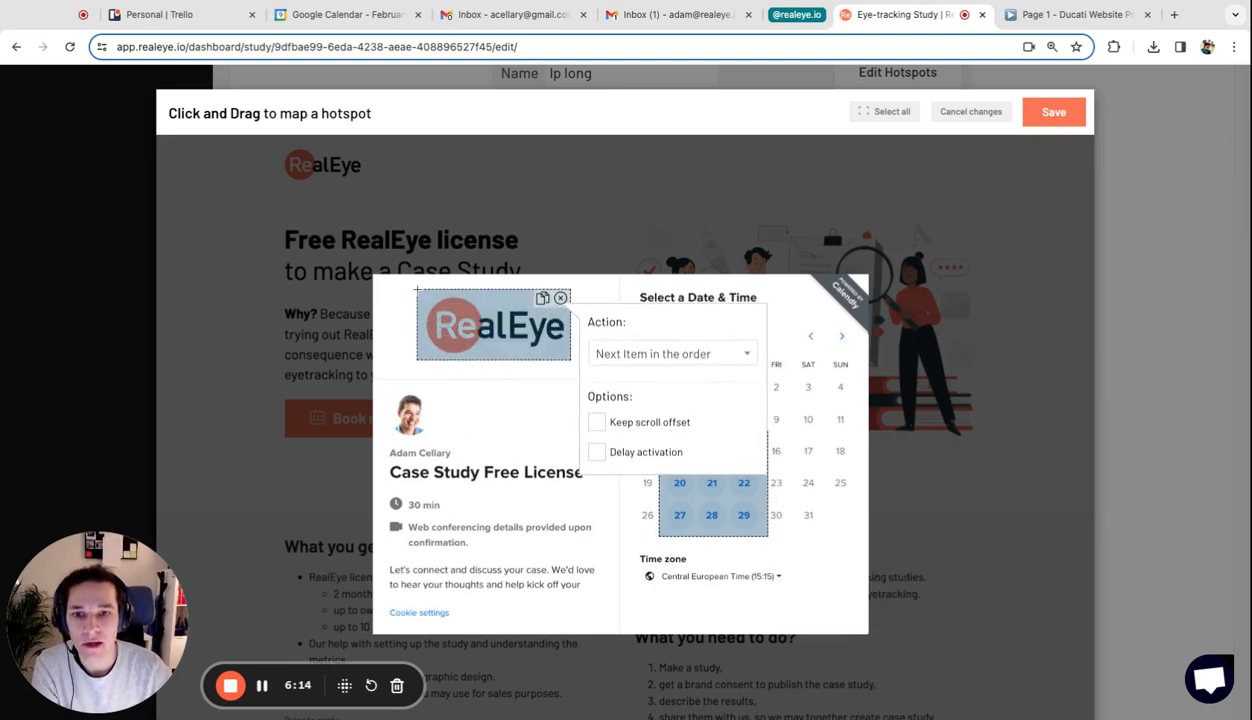
click(677, 355)
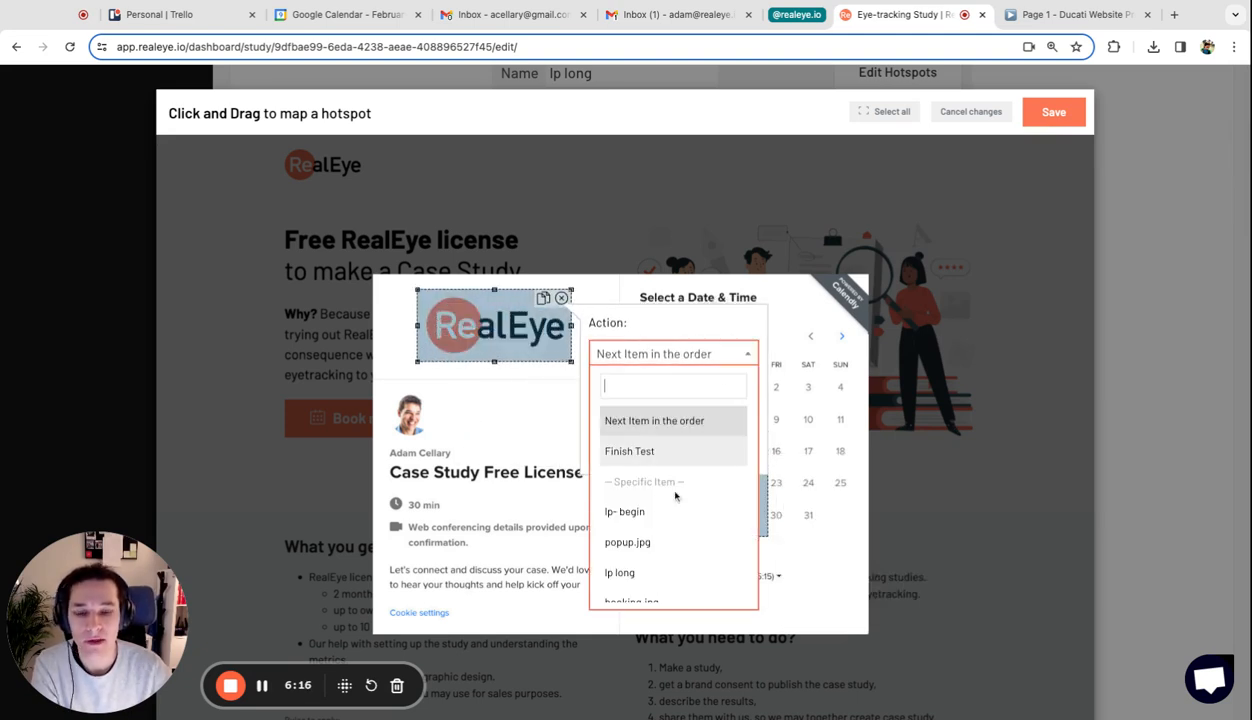
click(669, 574)
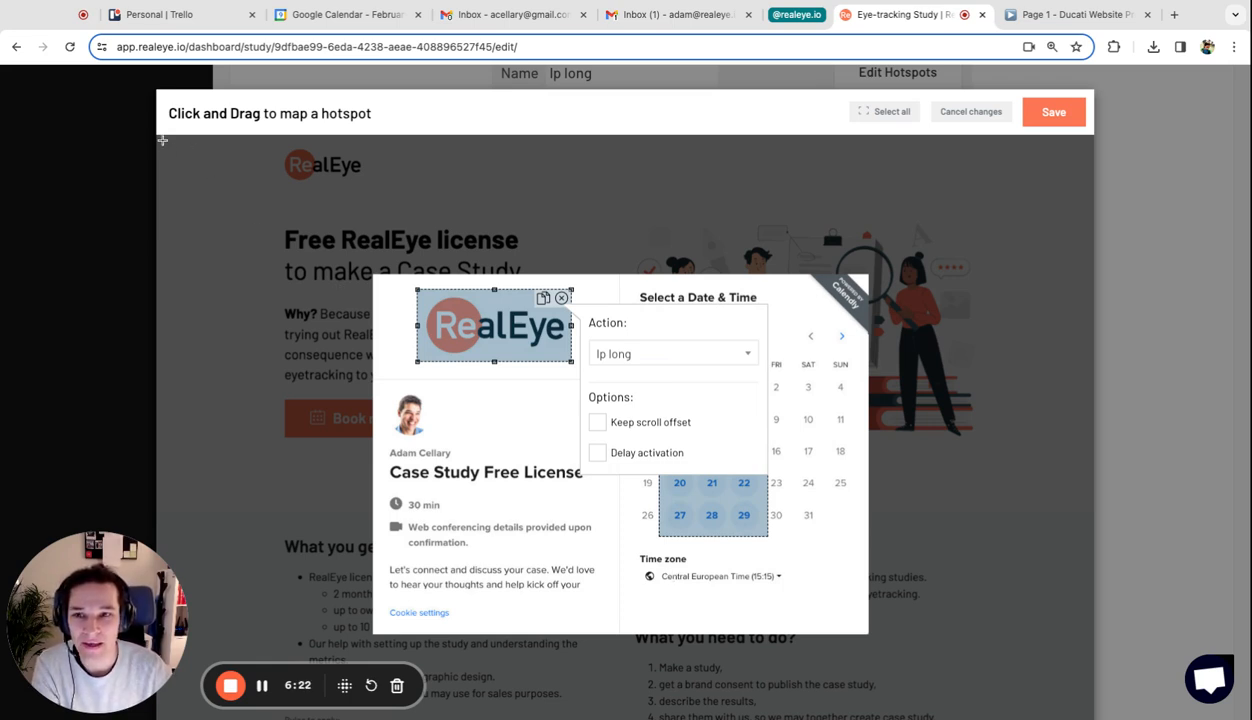
Map hotspots over the dimmed background above, right and left of the booking window, each with action lp long, and save the active area.
drag(162, 137, 1077, 271)
click(1180, 215)
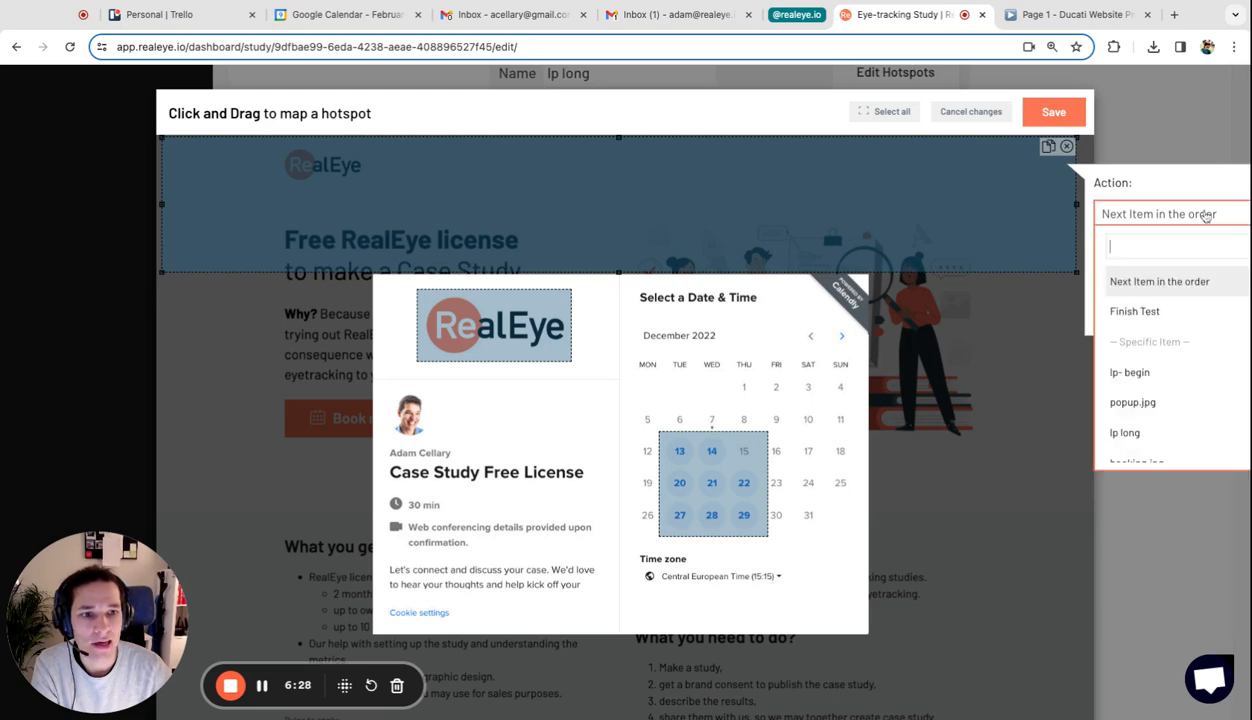
click(1128, 431)
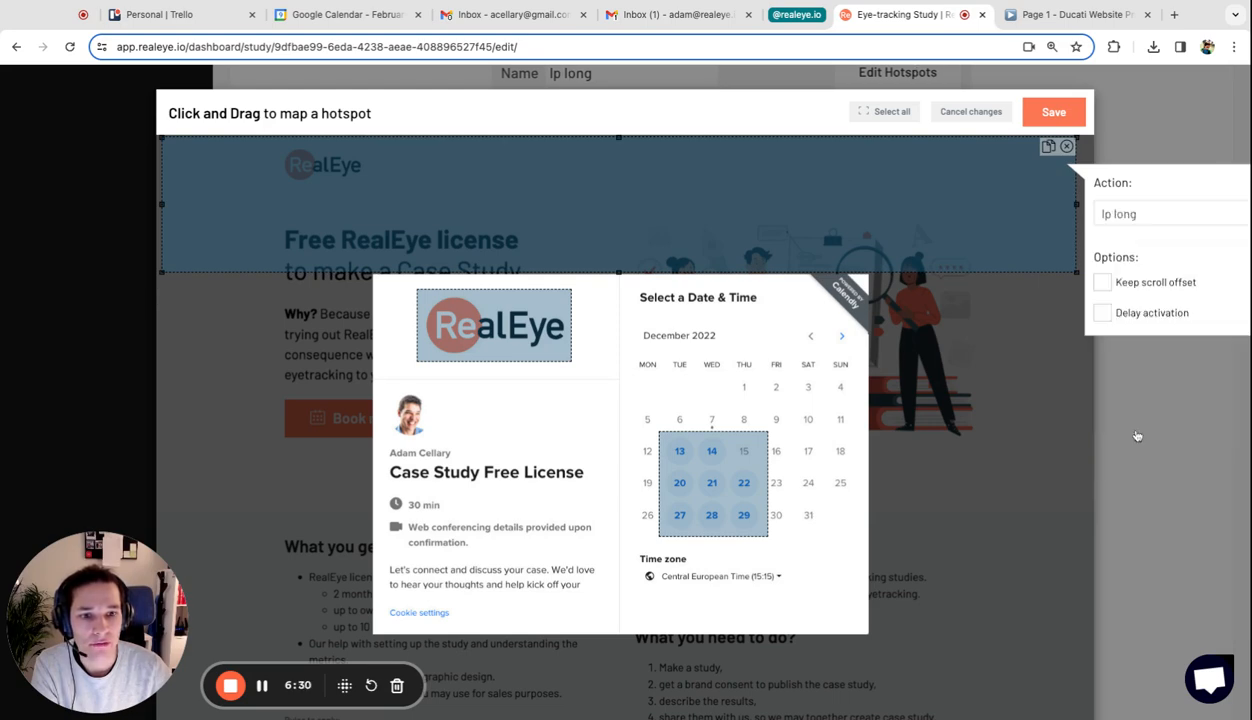
drag(873, 277, 1085, 705)
click(1168, 413)
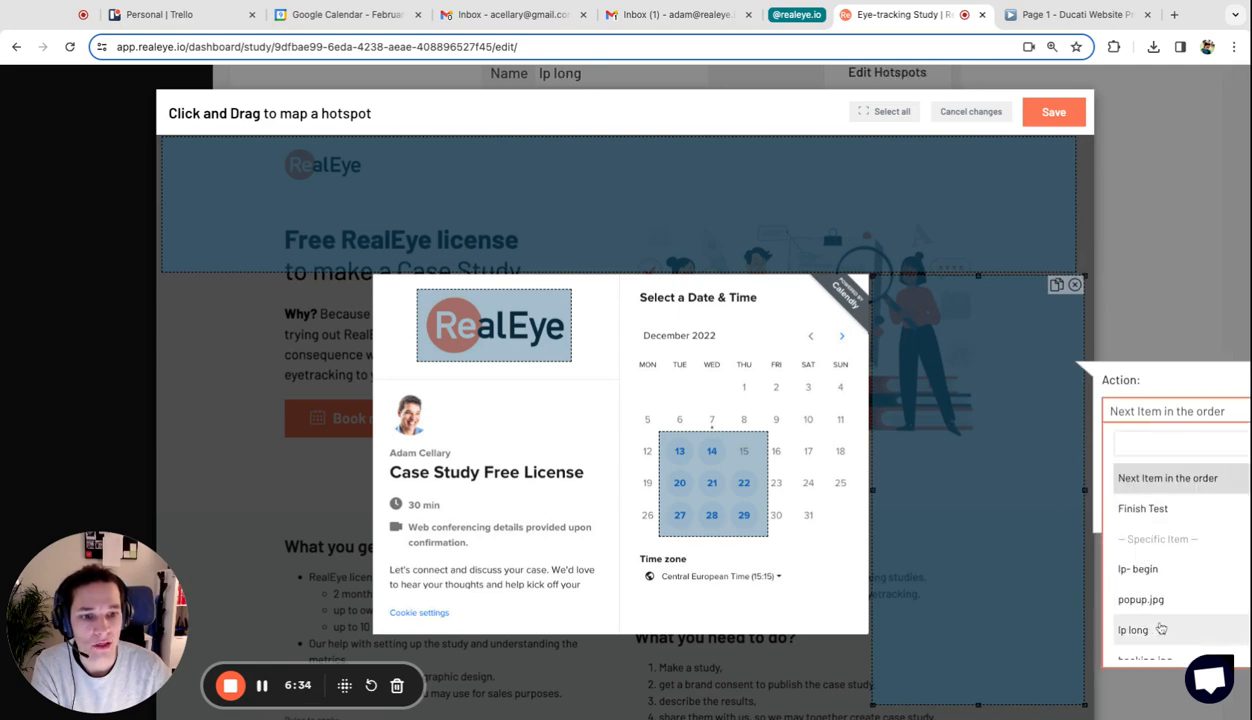
click(1128, 618)
drag(371, 276, 162, 705)
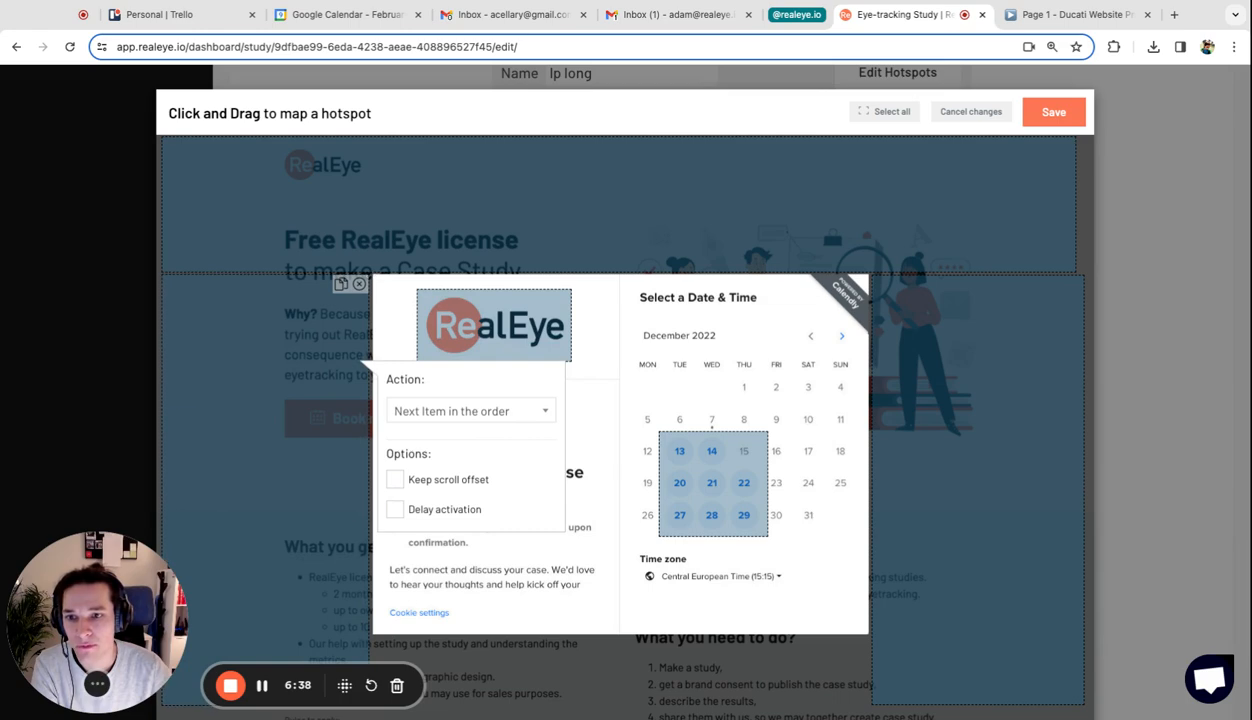
click(510, 411)
scroll(486, 525, down, 1)
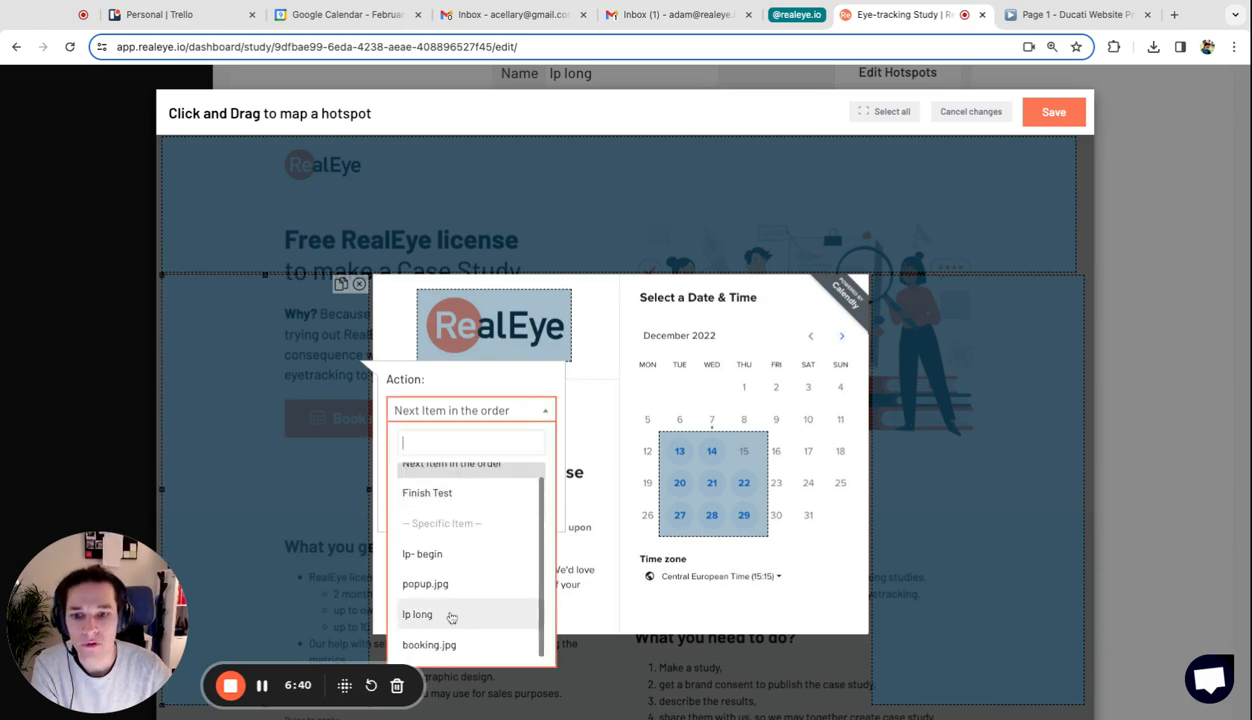
click(451, 616)
click(1054, 112)
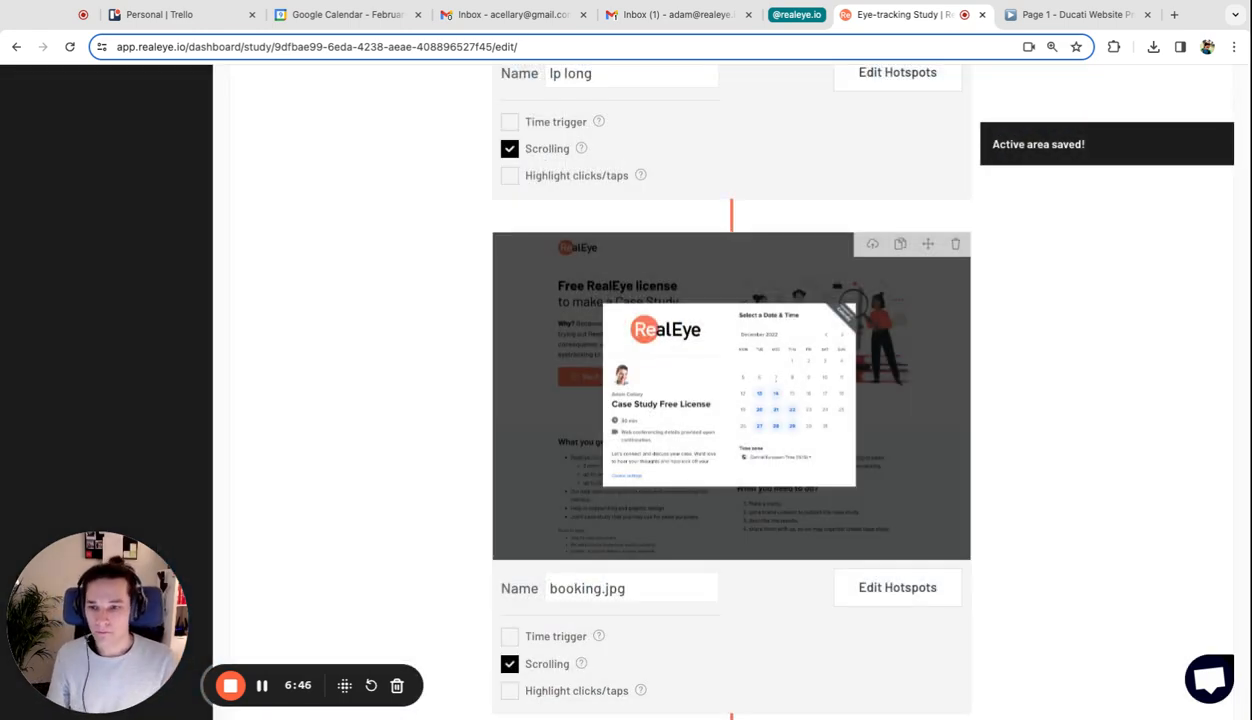
Set up a follow-up survey after the study and add the question "How difficult was the booking process?".
scroll(731, 390, down, 3)
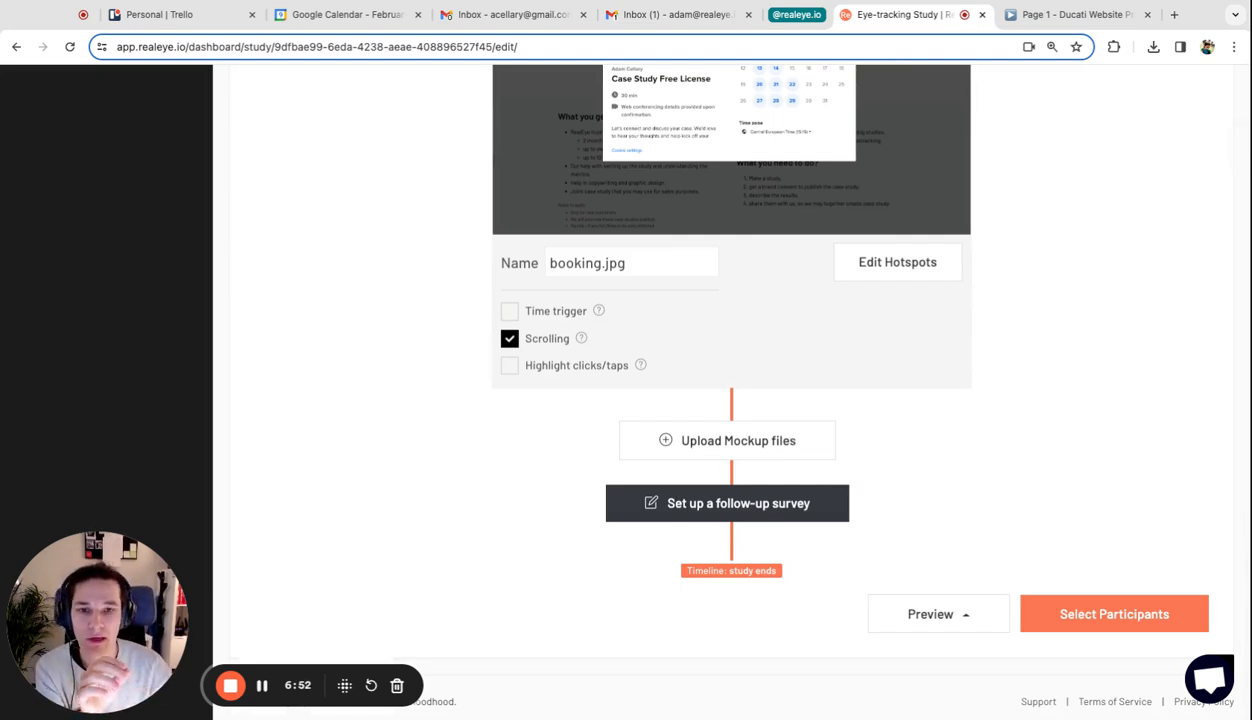
scroll(731, 390, up, 7)
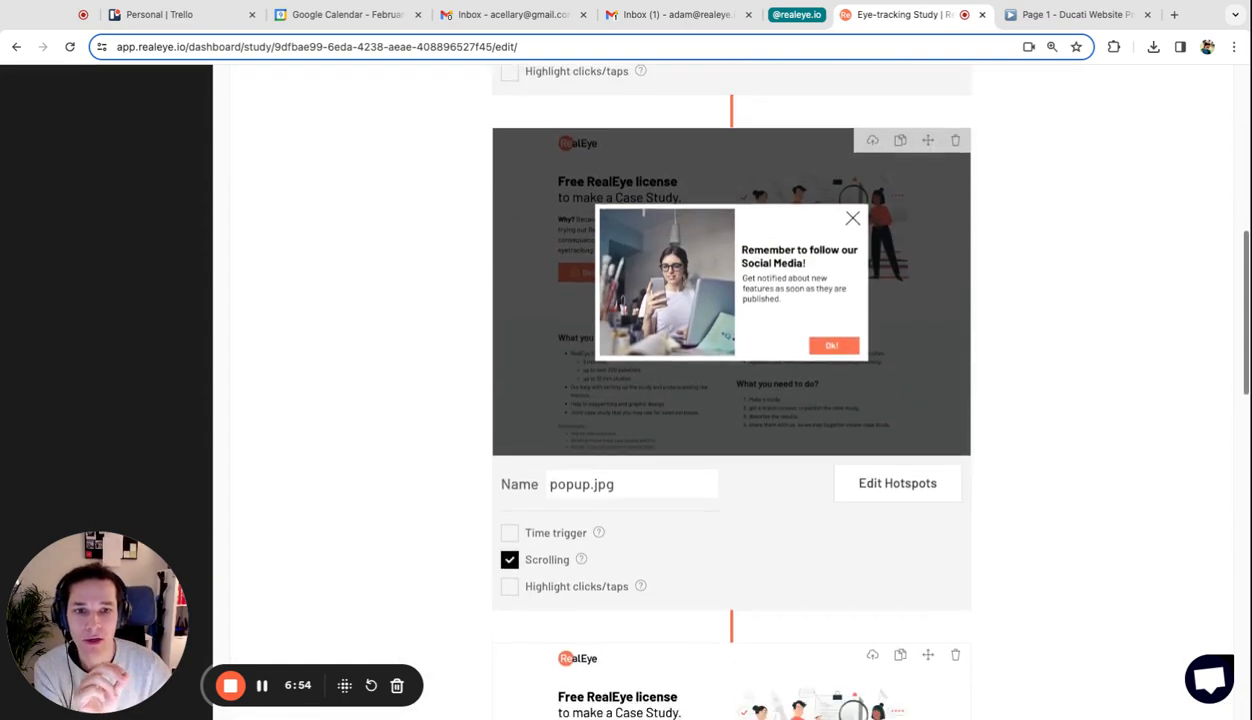
scroll(731, 390, down, 7)
scroll(722, 489, down, 1)
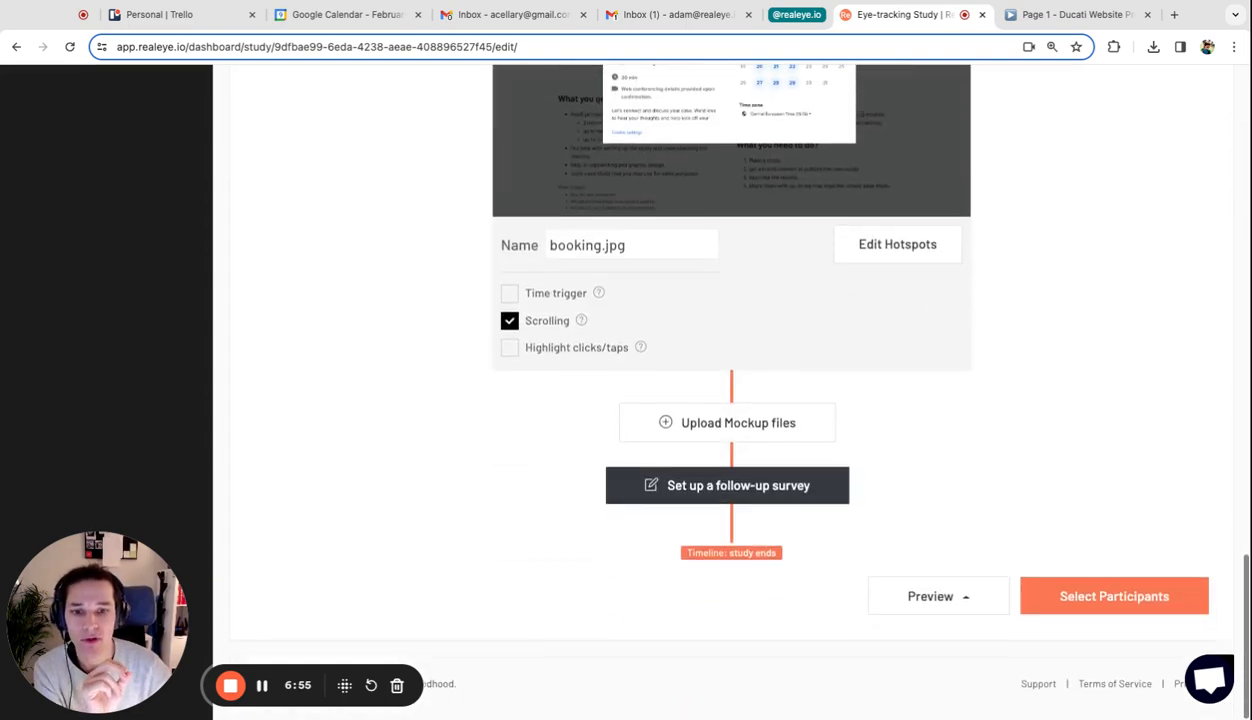
click(722, 489)
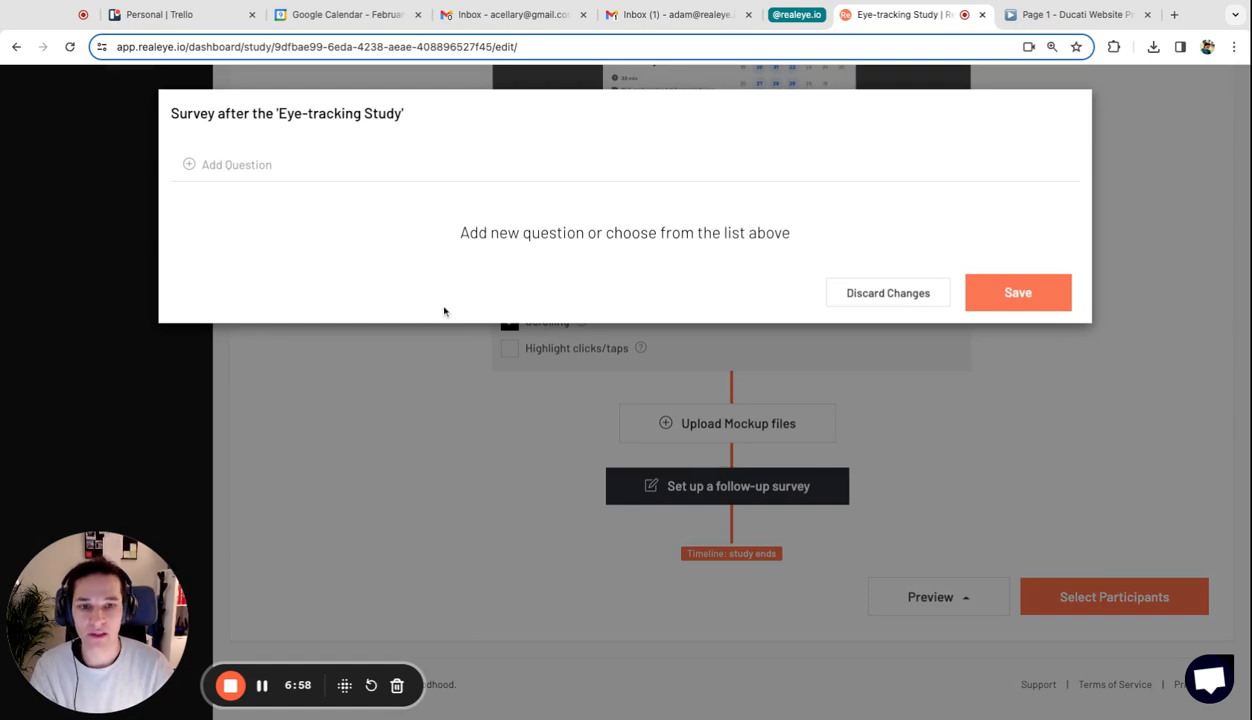
click(236, 164)
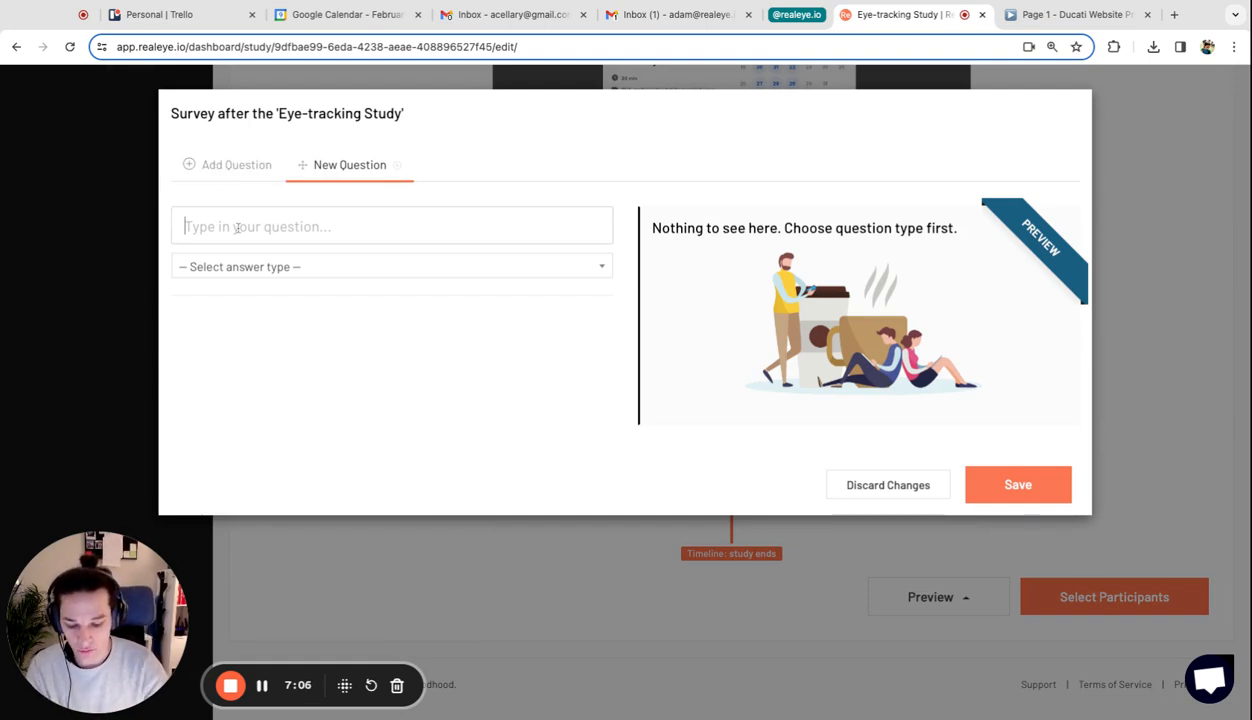
text(Hvae)
key(ctrl+a)
text(How difficult was the )
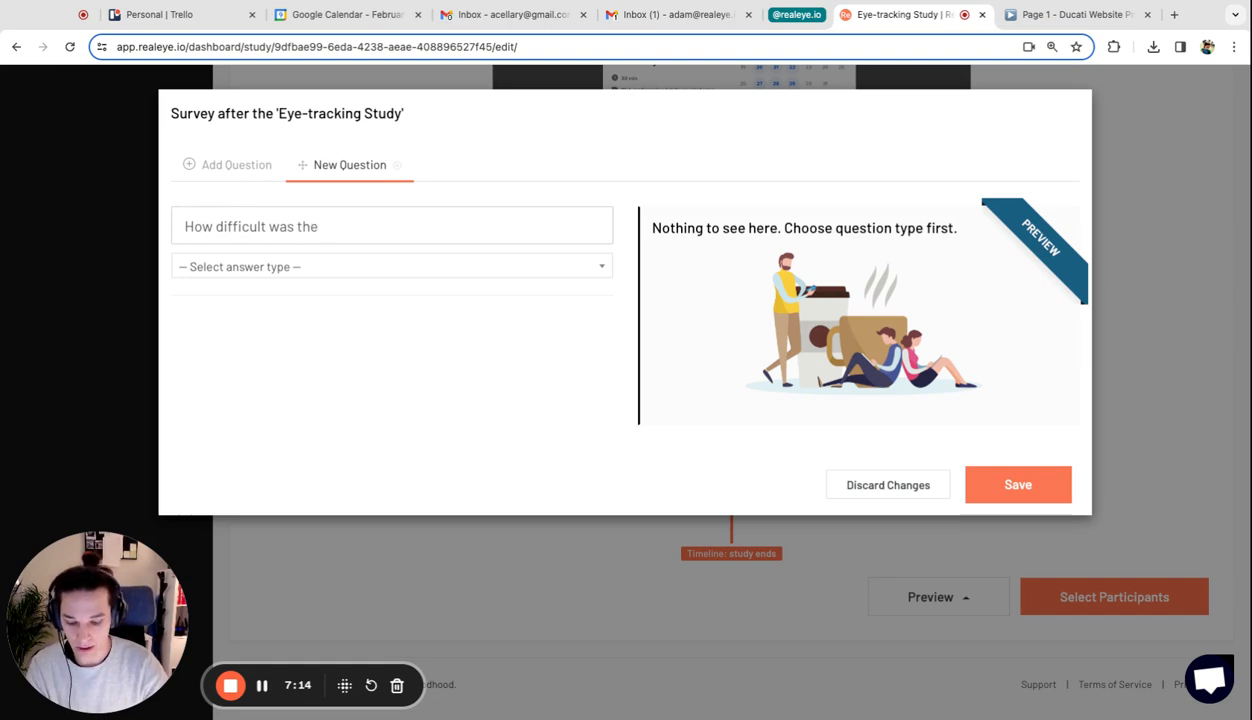
text(booking process?)
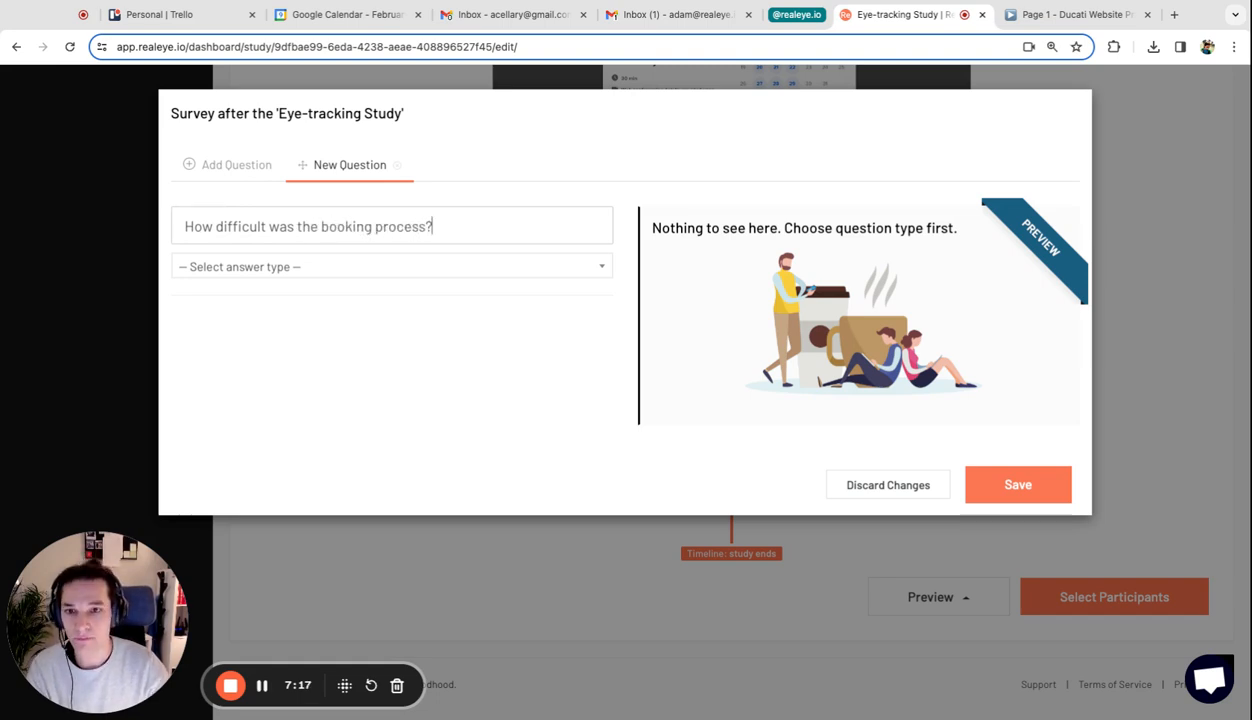
Set the booking difficulty question's answer type to 1 - 5 Rating scale and make the answer required.
click(268, 270)
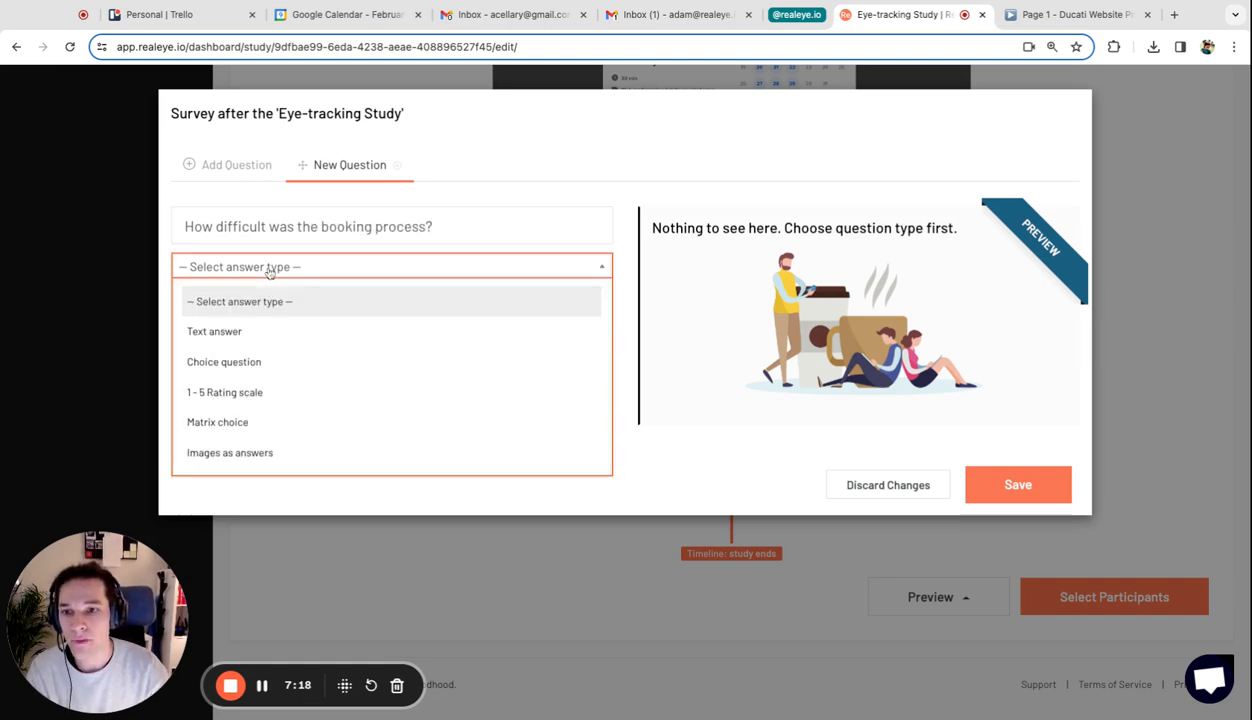
click(257, 392)
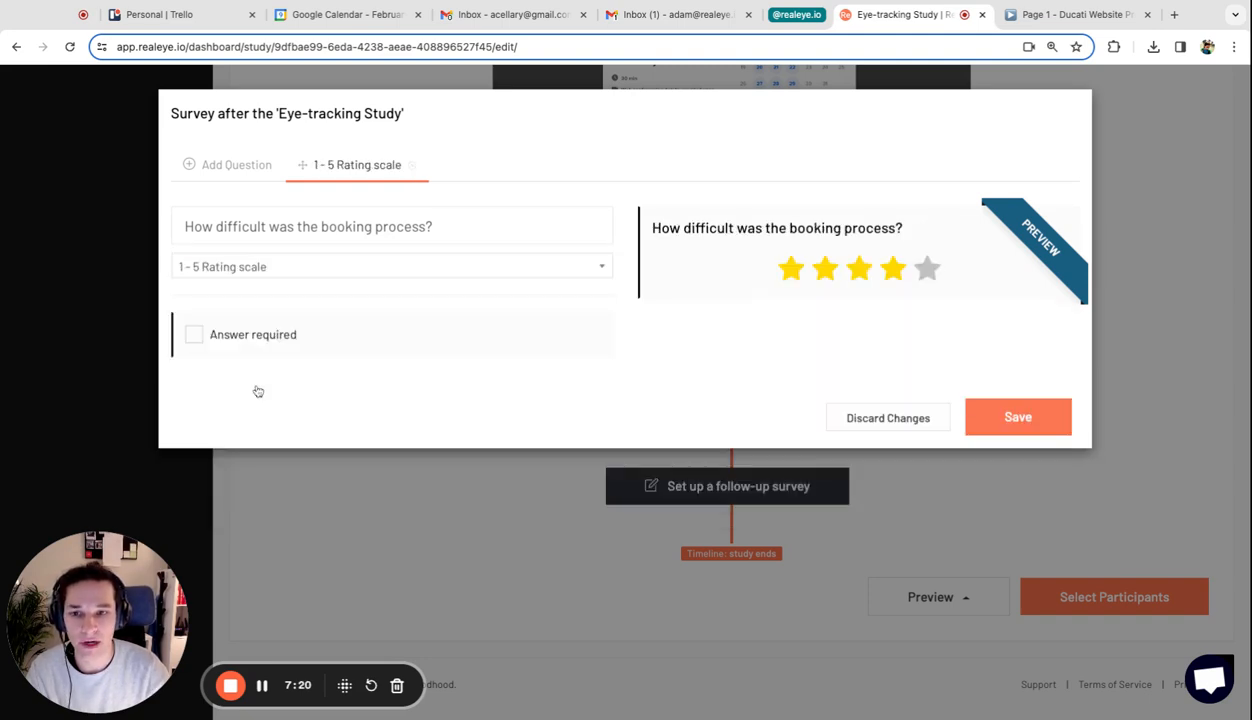
click(192, 335)
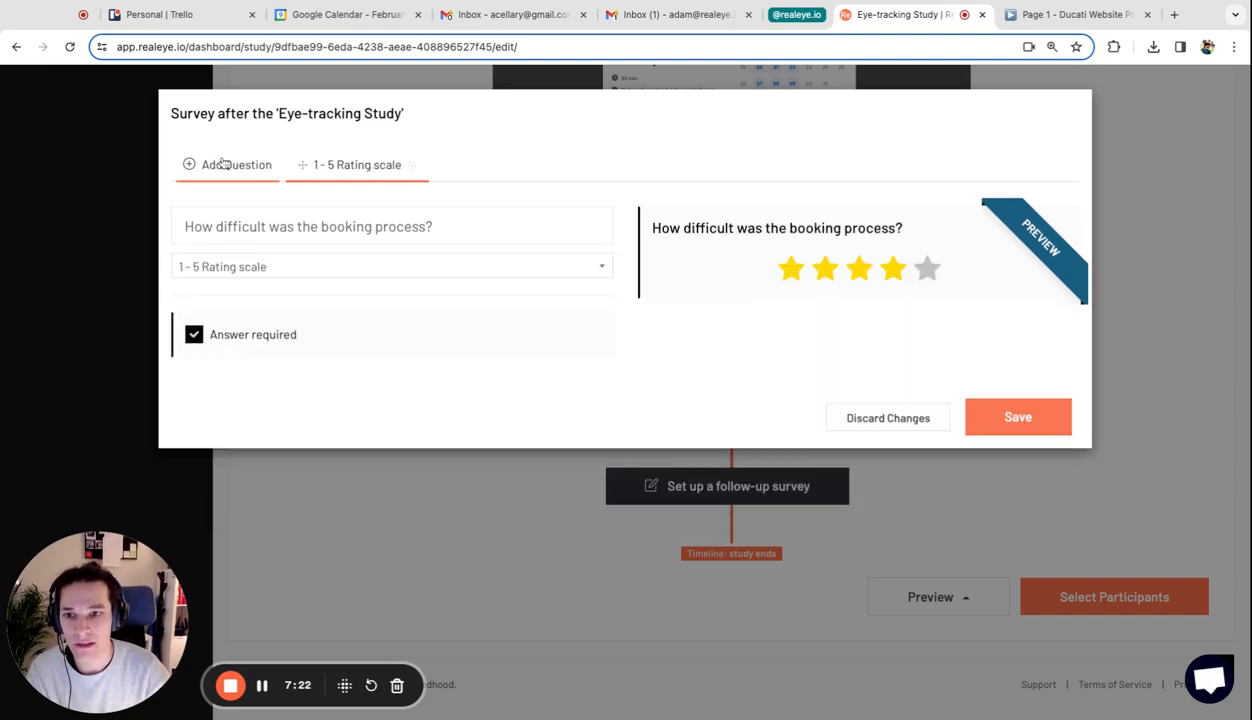
Add a second survey question of type Choice question reading "Have you found the booking action on the landing page?".
click(224, 163)
click(334, 269)
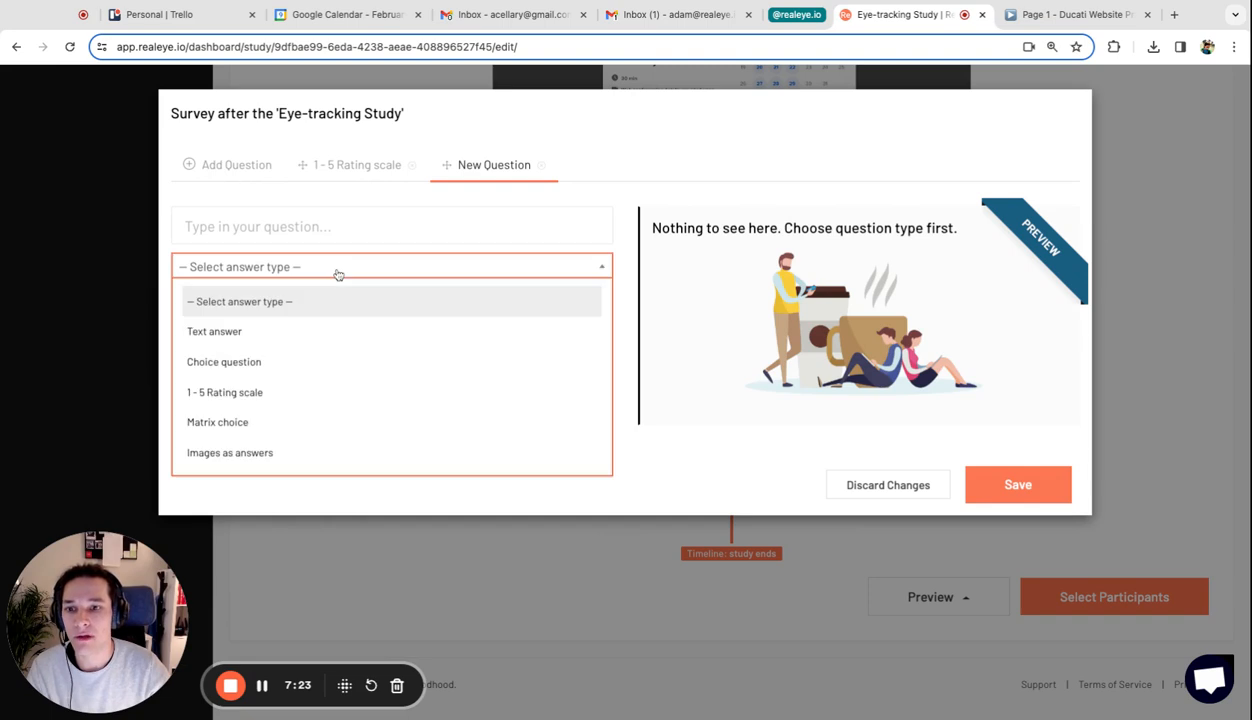
click(296, 361)
click(320, 227)
text(Have)
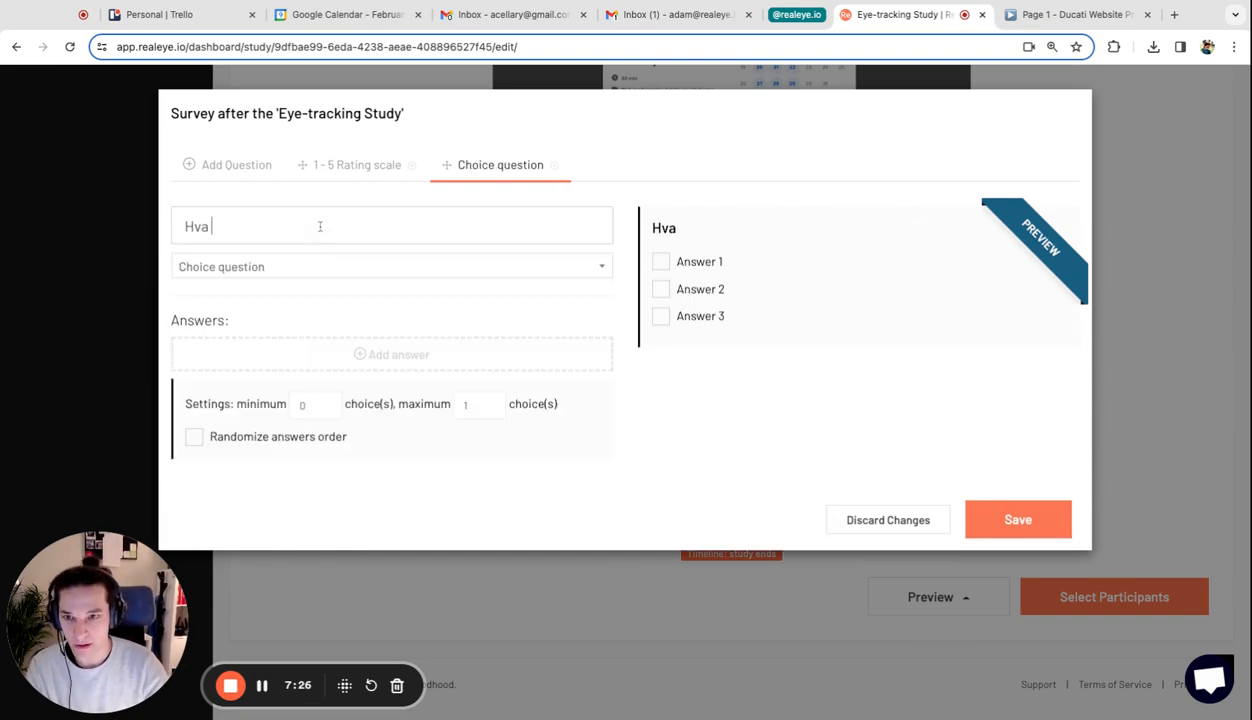
key(BackSpace)
key(BackSpace)
text(ve you found the b)
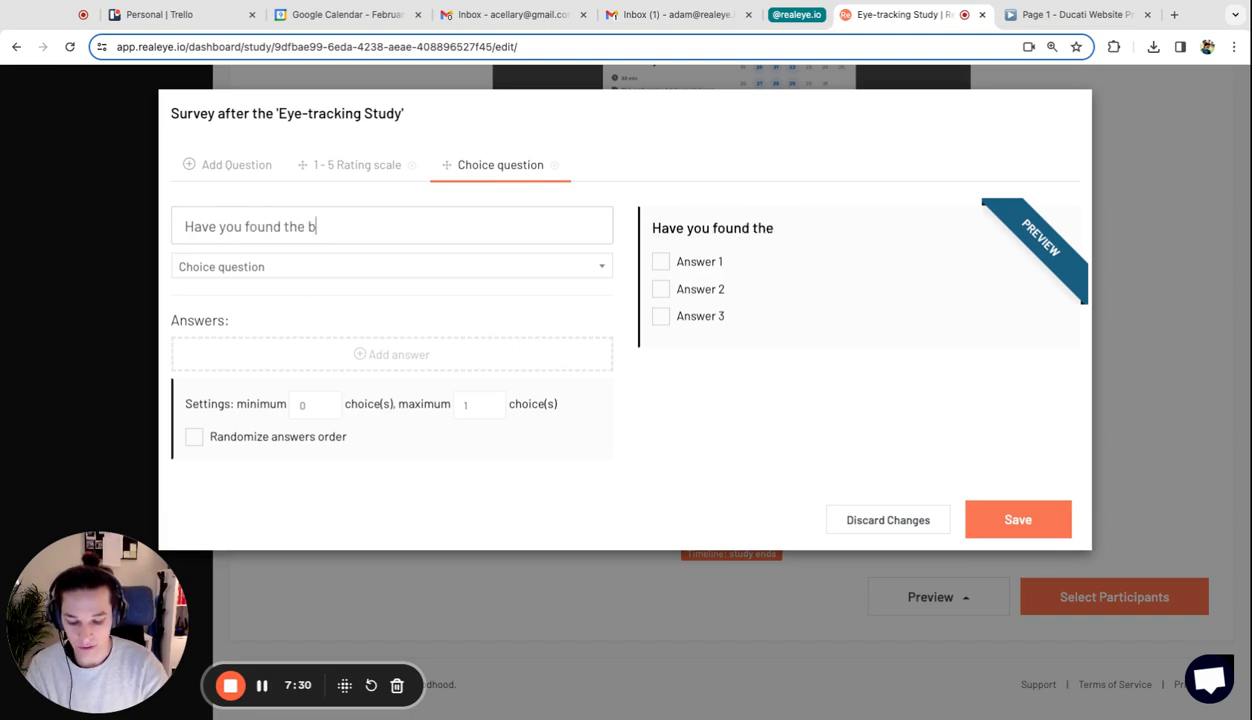
text(0ooki)
key(BackSpace)
key(BackSpace)
key(BackSpace)
key(BackSpace)
key(BackSpace)
text(oo)
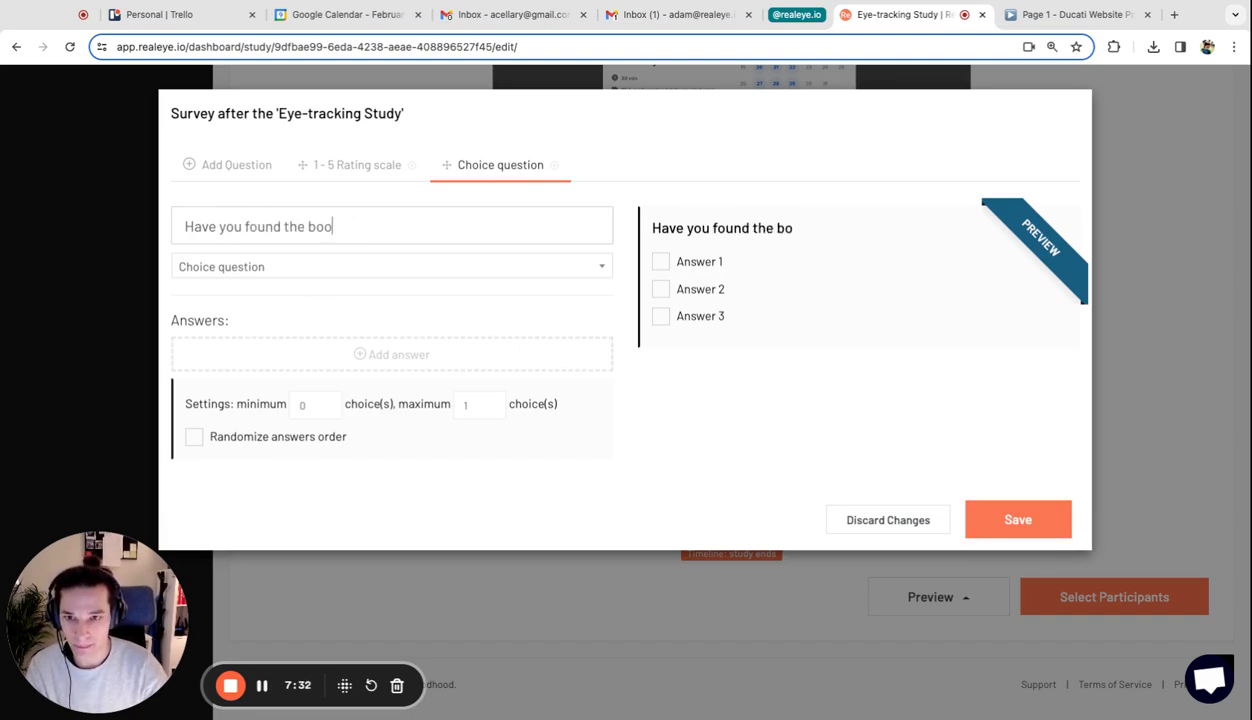
text(king action on the landing page?)
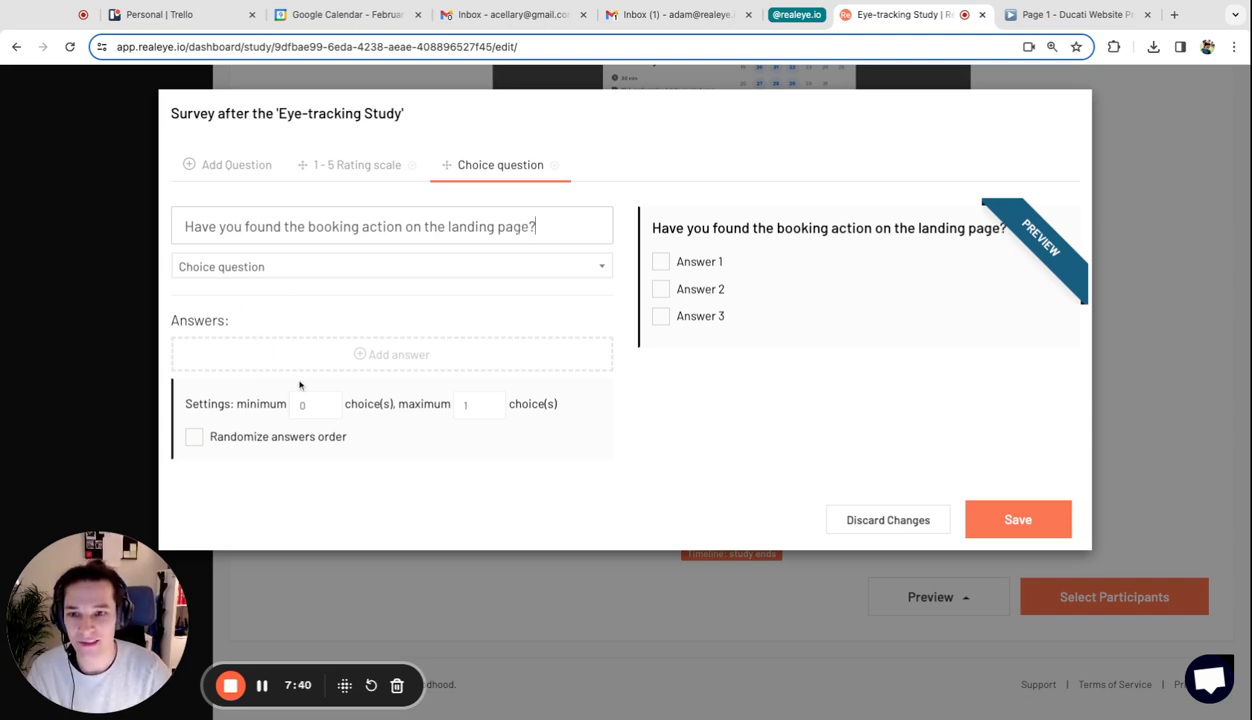
Add two answers reading "Ye" and "No" to the landing page booking question and randomize the answers order.
click(321, 355)
click(319, 392)
click(370, 352)
text(Yers)
key(Tab)
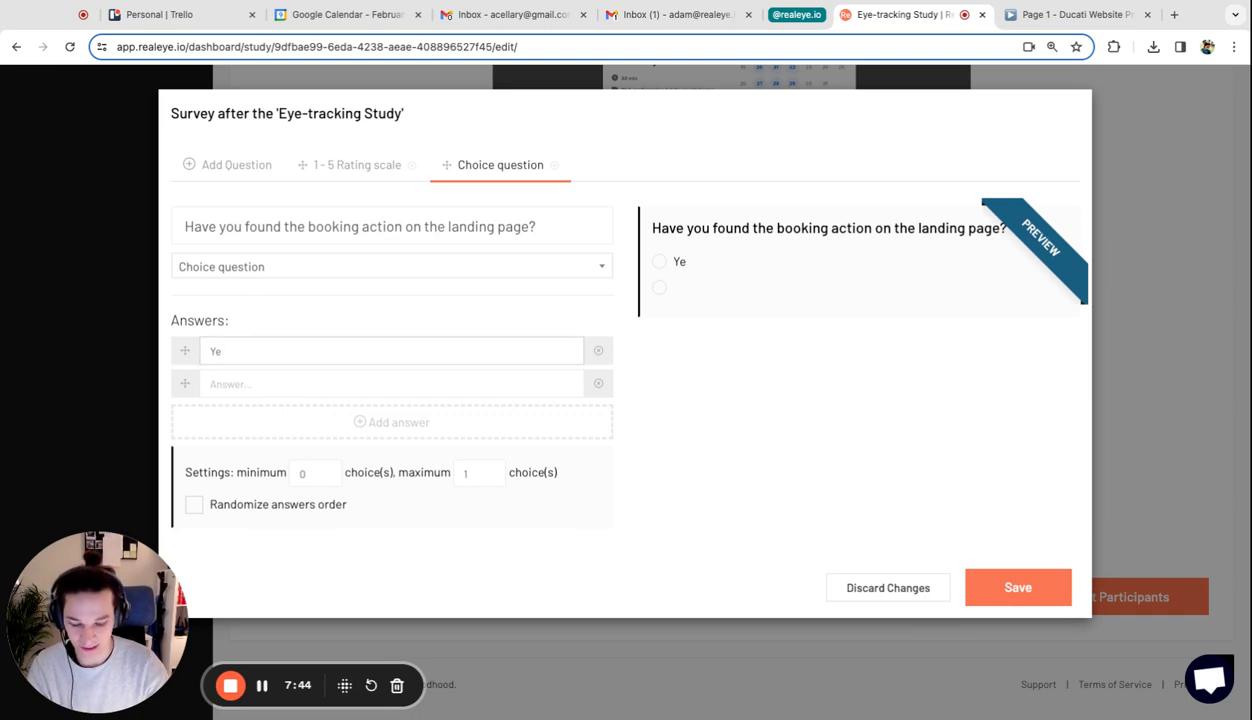
text(Nop)
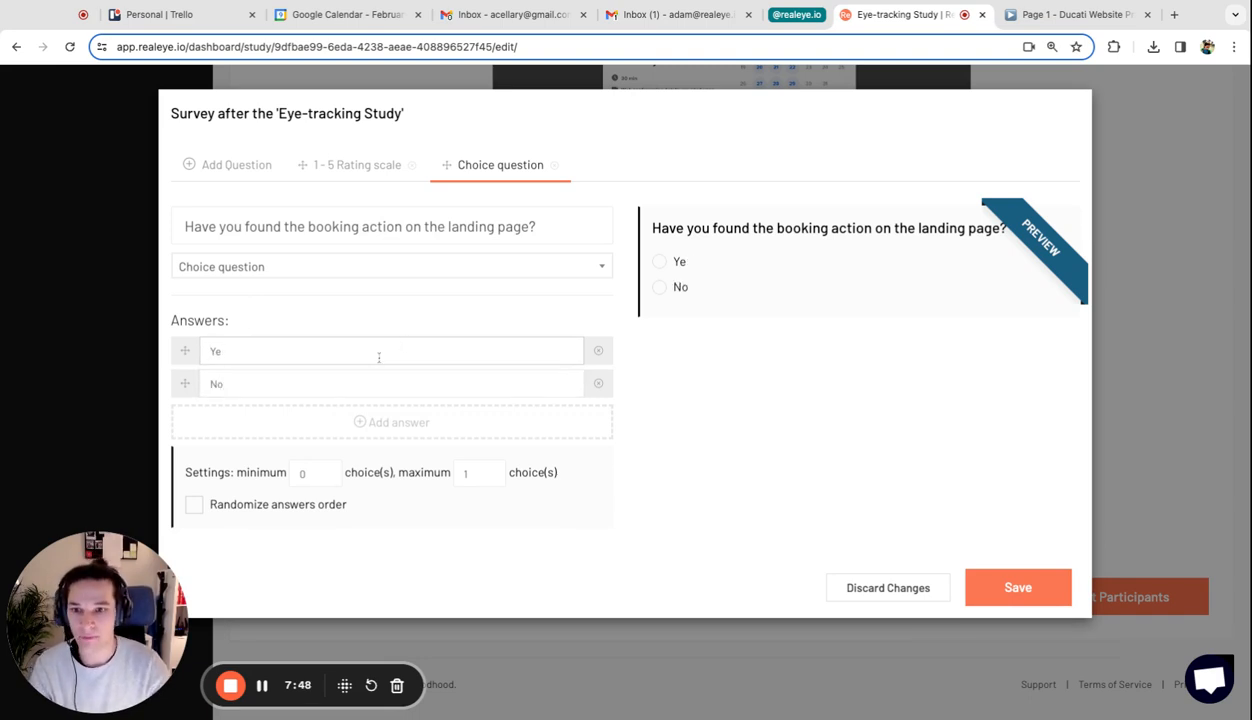
click(303, 474)
click(258, 503)
Add a third survey question of type Choice question reading "Will you subscribe to RealEye Social Media?".
click(252, 168)
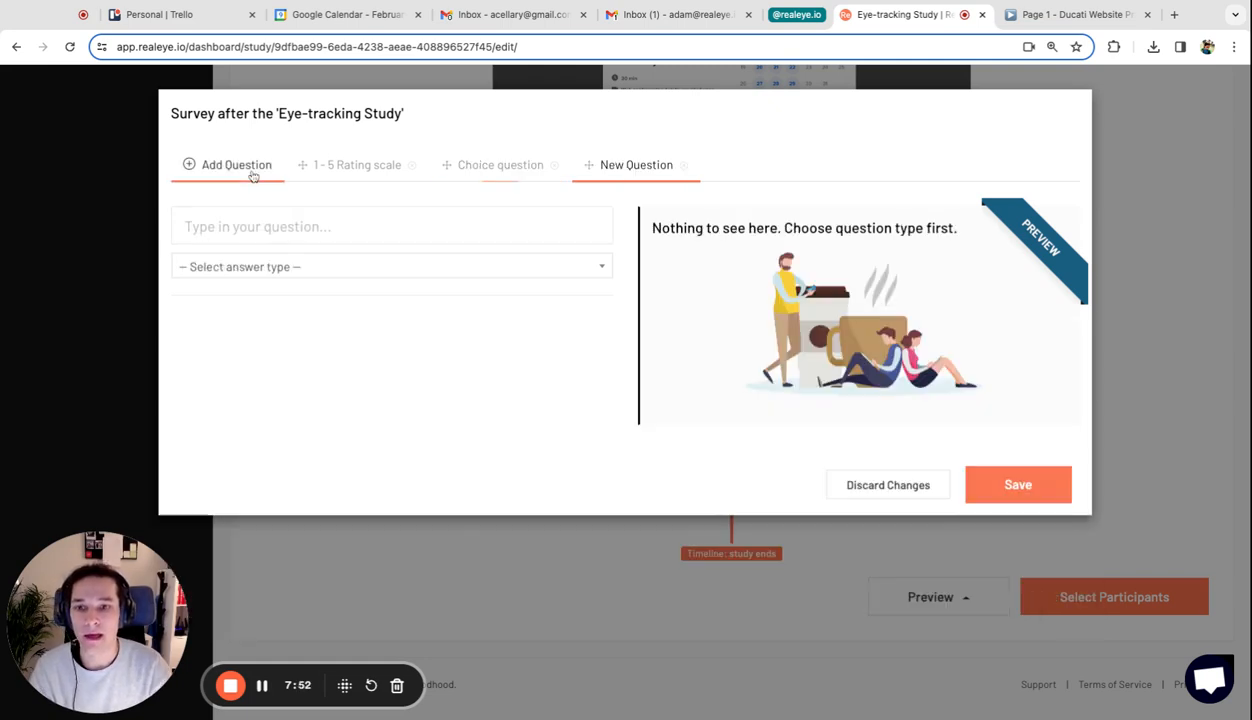
click(291, 270)
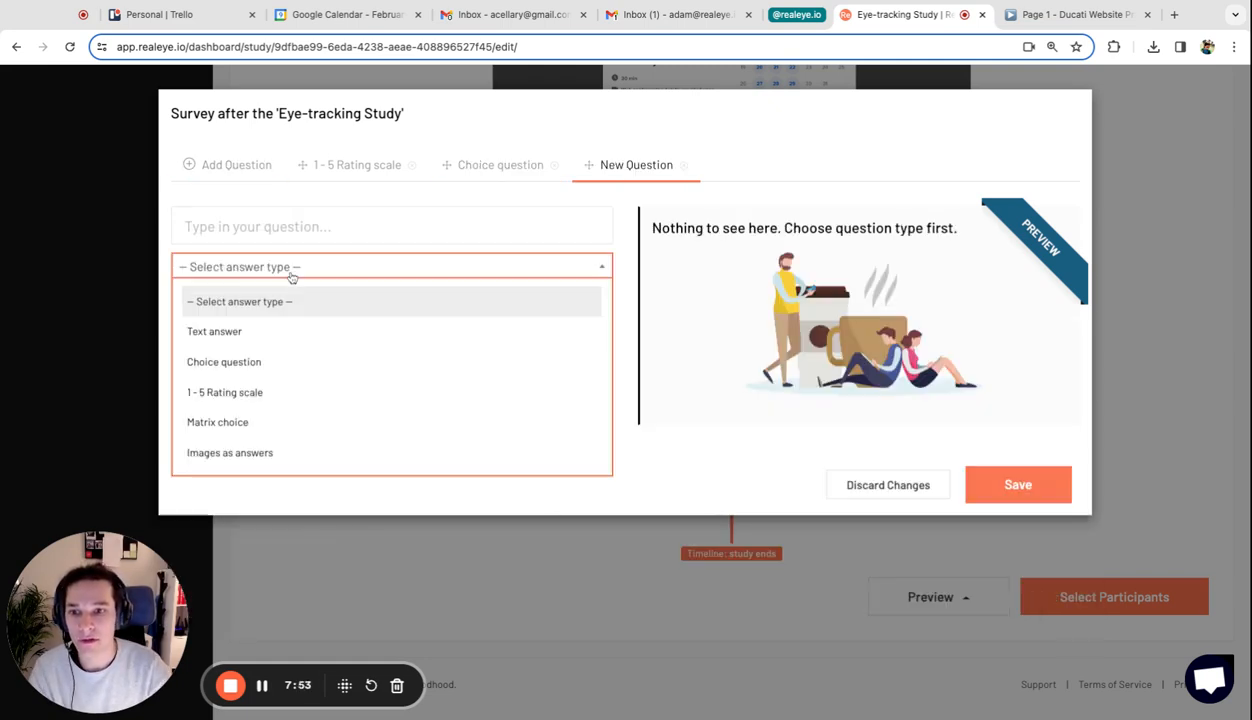
click(264, 364)
text(Wi)
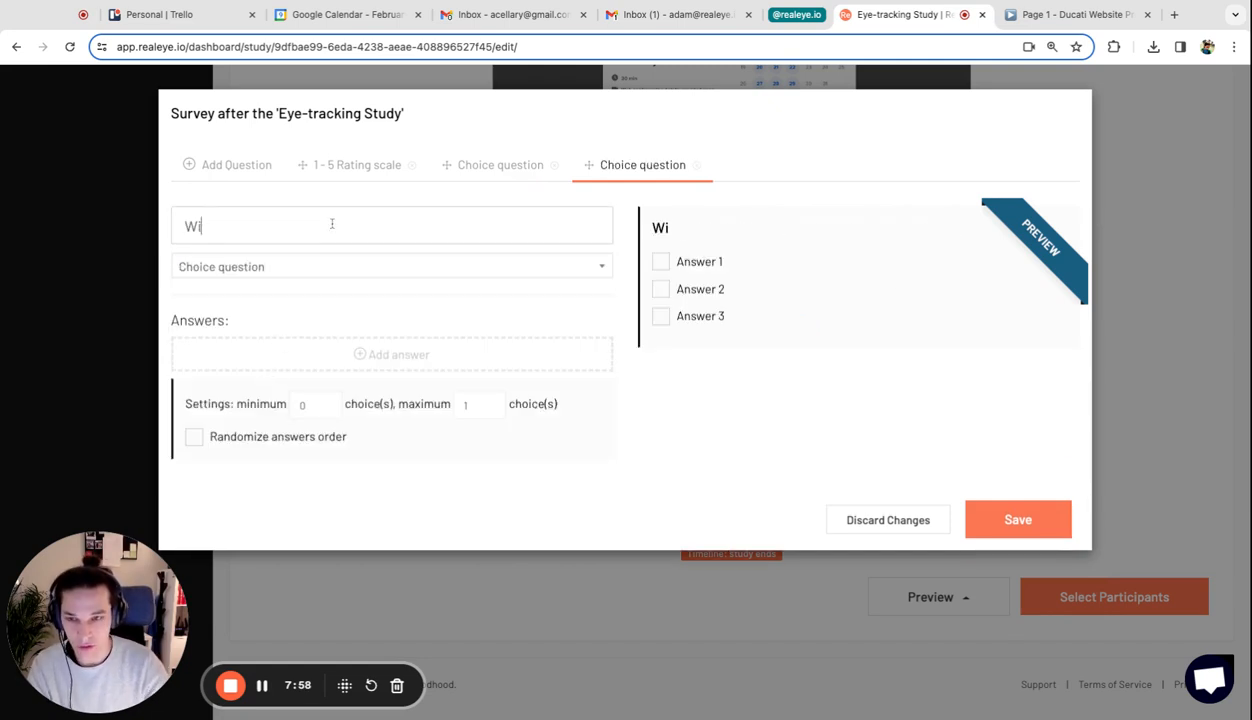
text(ll you subscri)
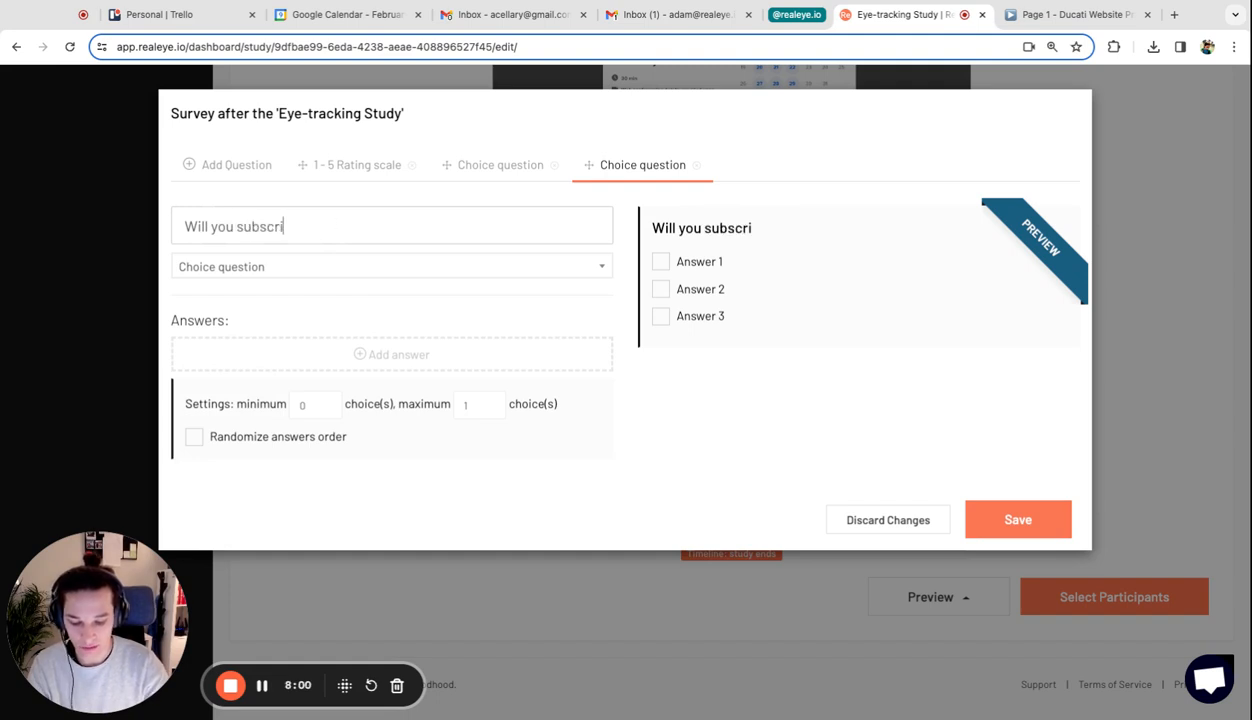
text(be to RealEye S)
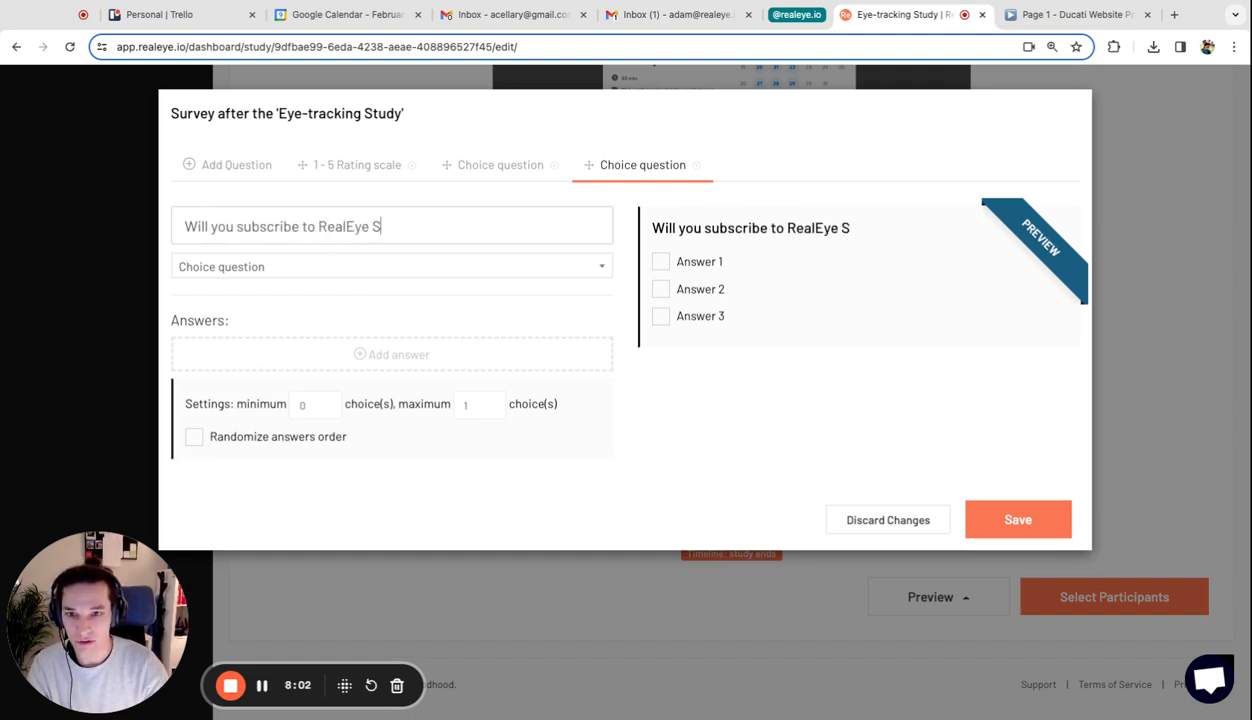
text(ocial Media?)
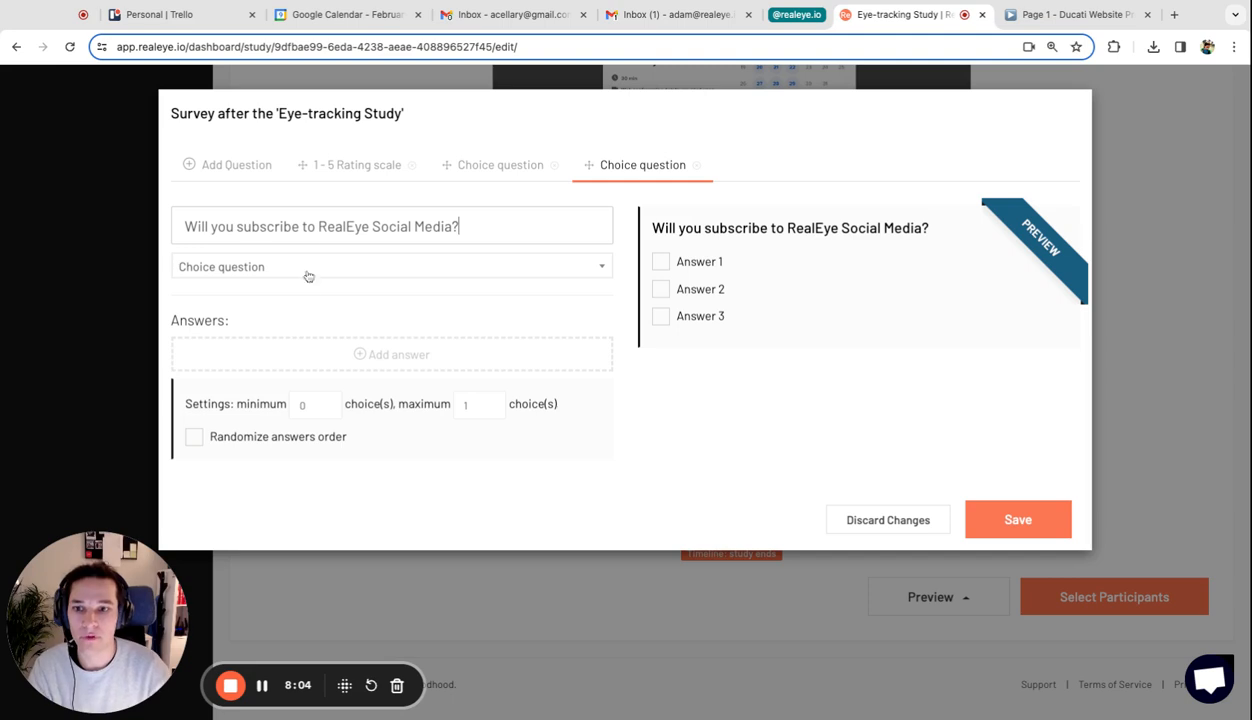
Give the social media question the answers "Yes" and "No" in randomized order and save the survey.
click(271, 356)
text(Yes)
text(No)
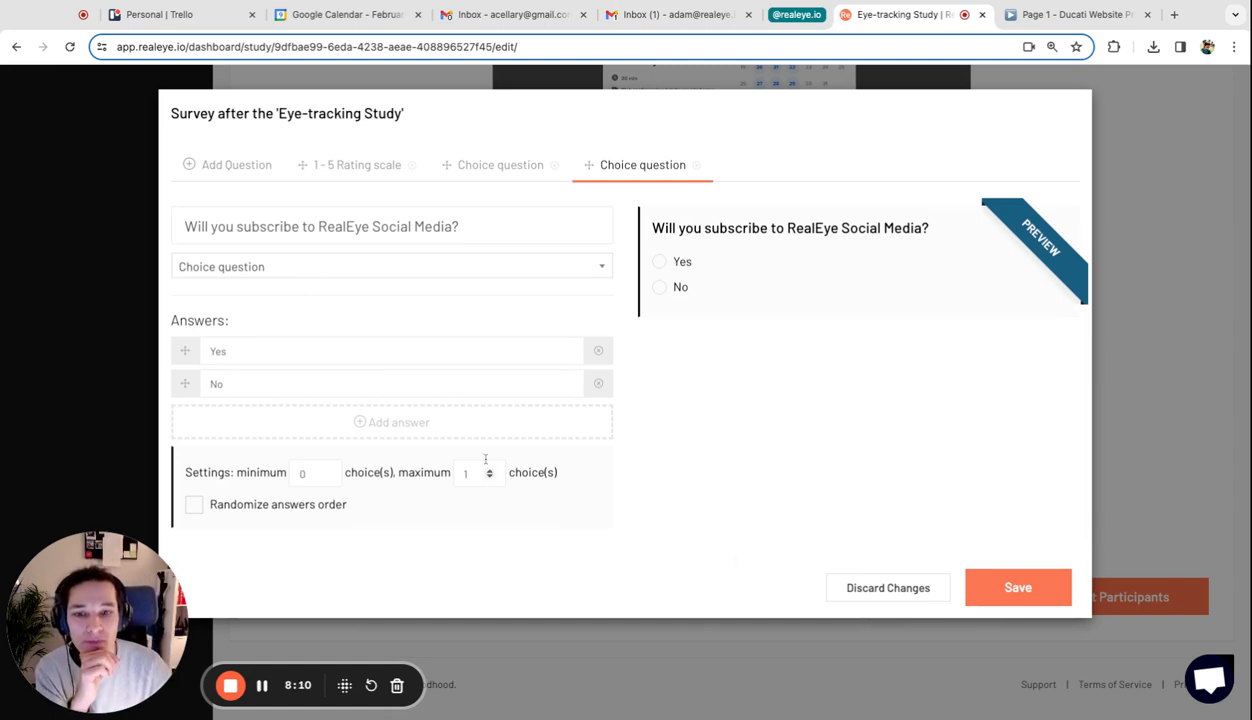
click(279, 503)
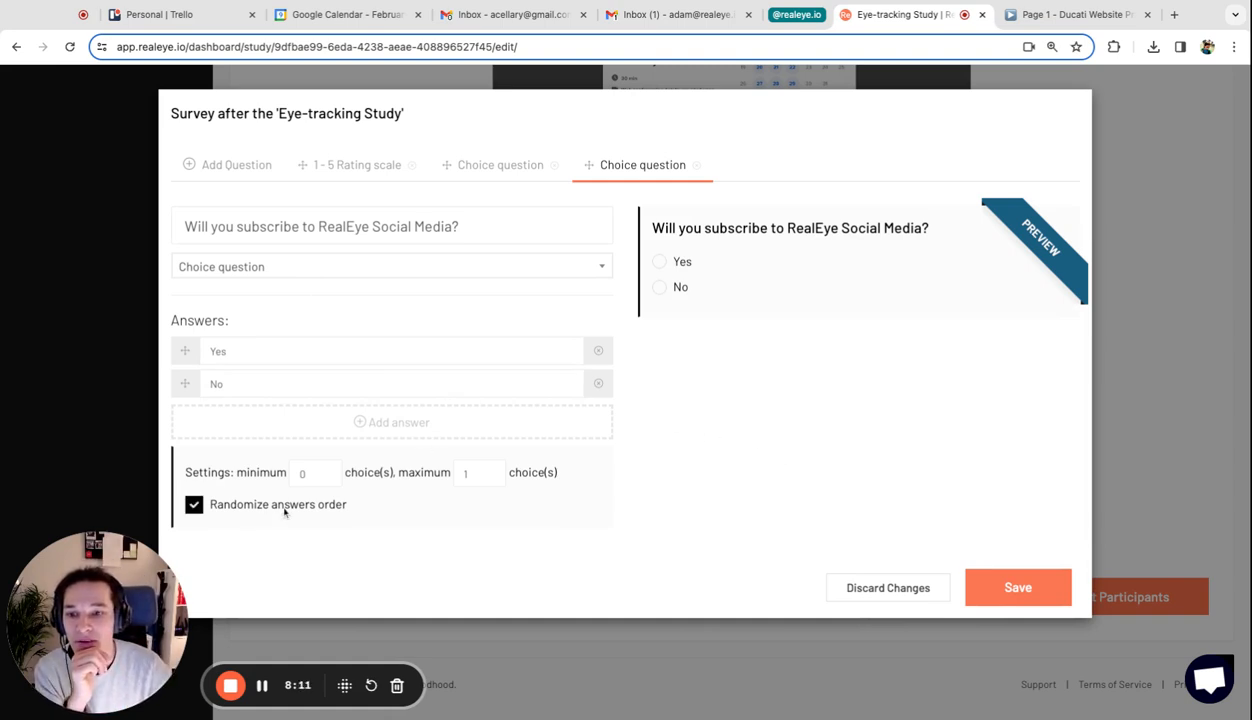
click(1015, 592)
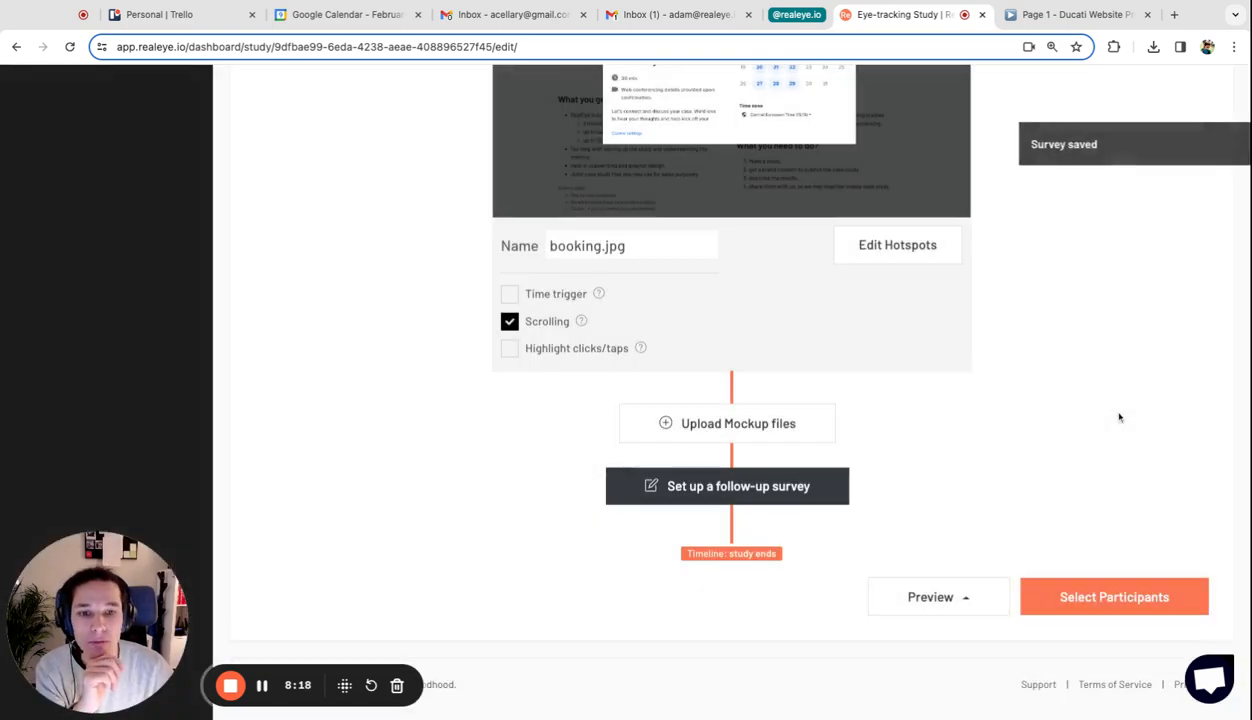
Look over the mockup timeline, view the study's option for sharing a preview link and close it.
scroll(1037, 375, up, 18)
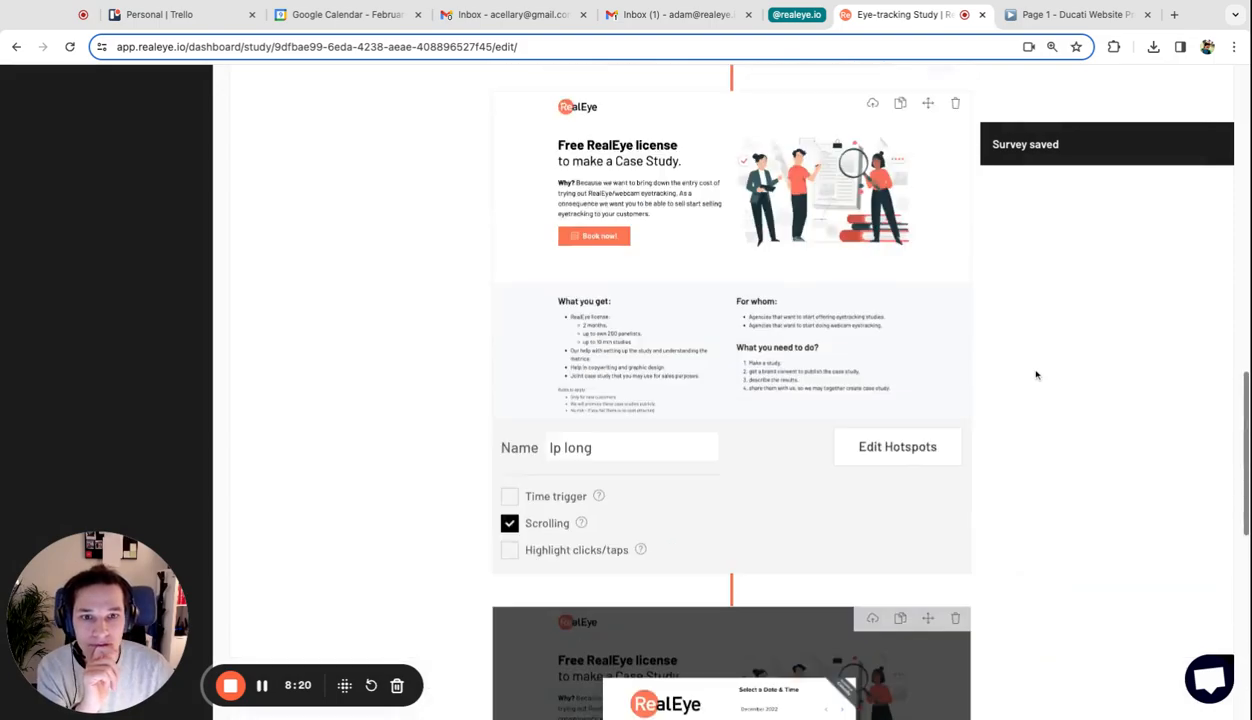
scroll(1037, 375, down, 10)
scroll(950, 450, down, 5)
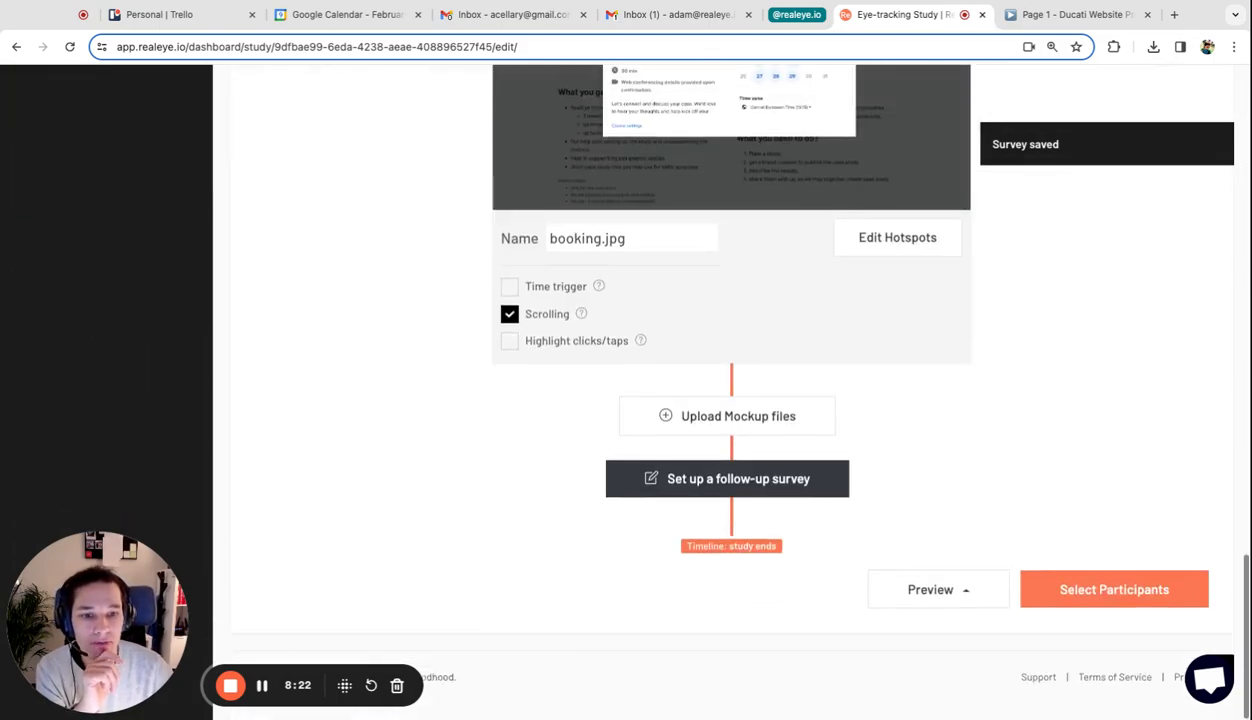
click(960, 600)
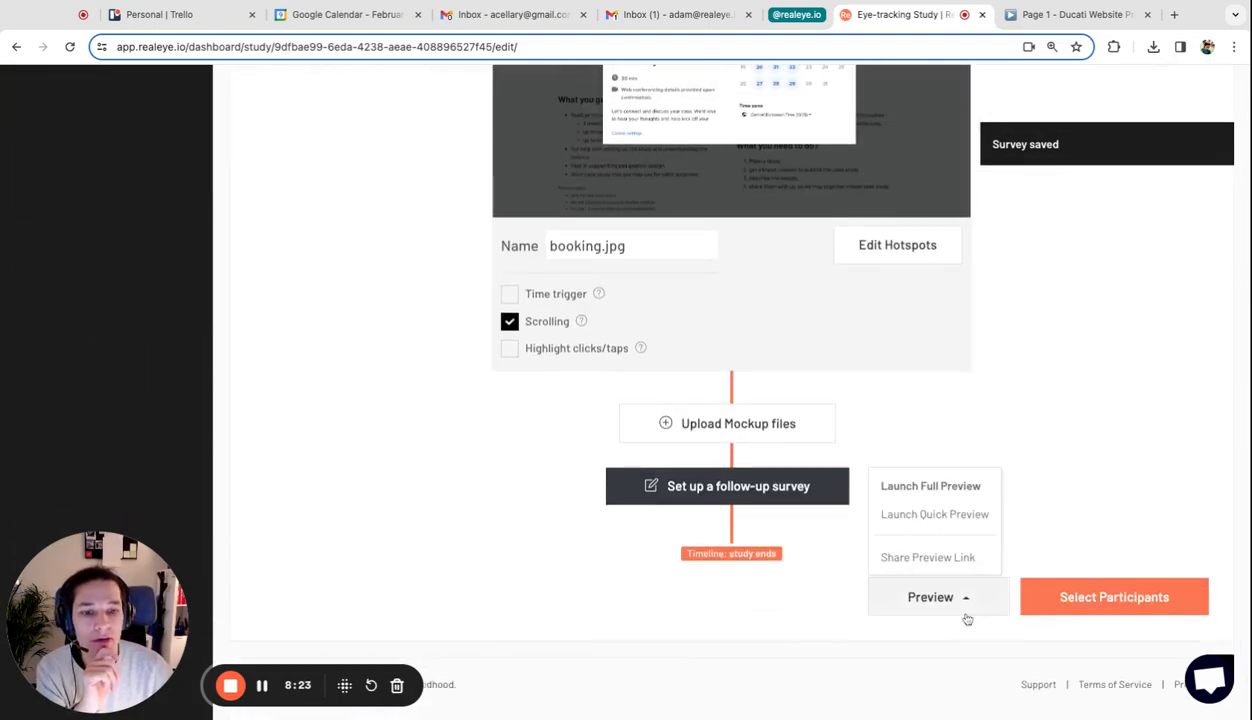
click(914, 558)
click(848, 109)
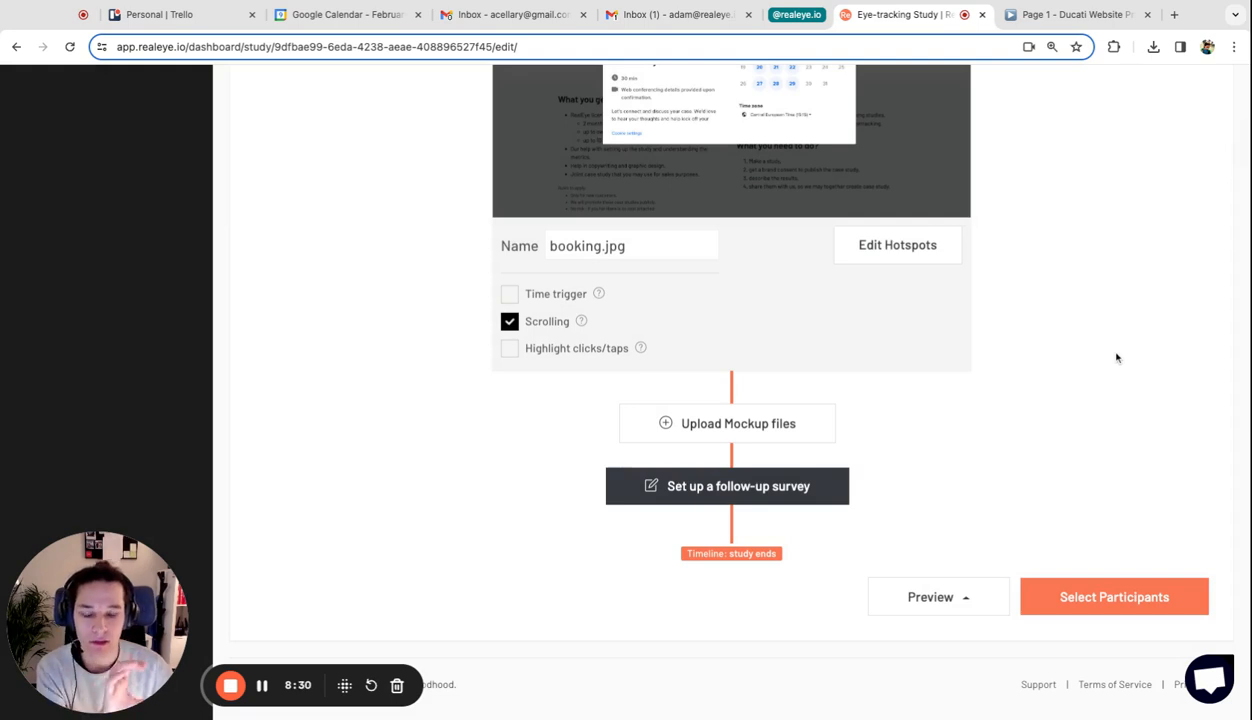
Run the study with an own participant count limit of 100 and 0 RealEye panelists.
click(1106, 597)
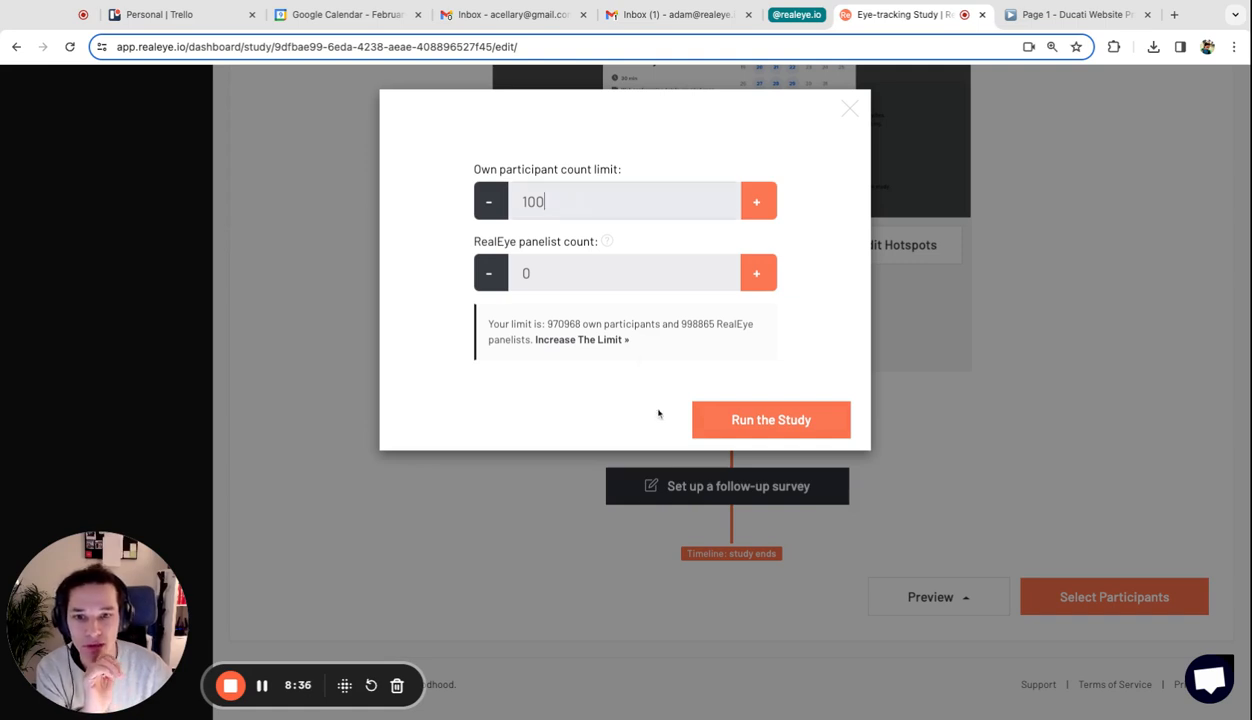
click(762, 410)
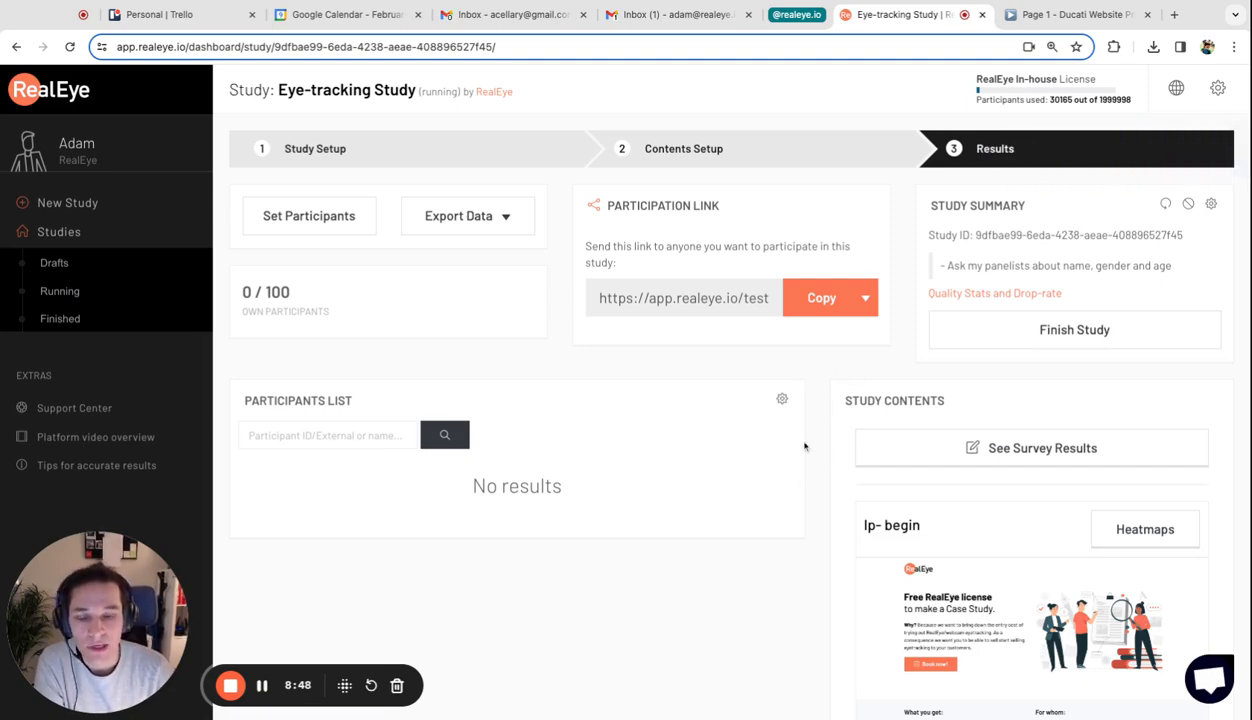
Copy the running study's participation link and open it in a new browser tab.
scroll(820, 452, down, 5)
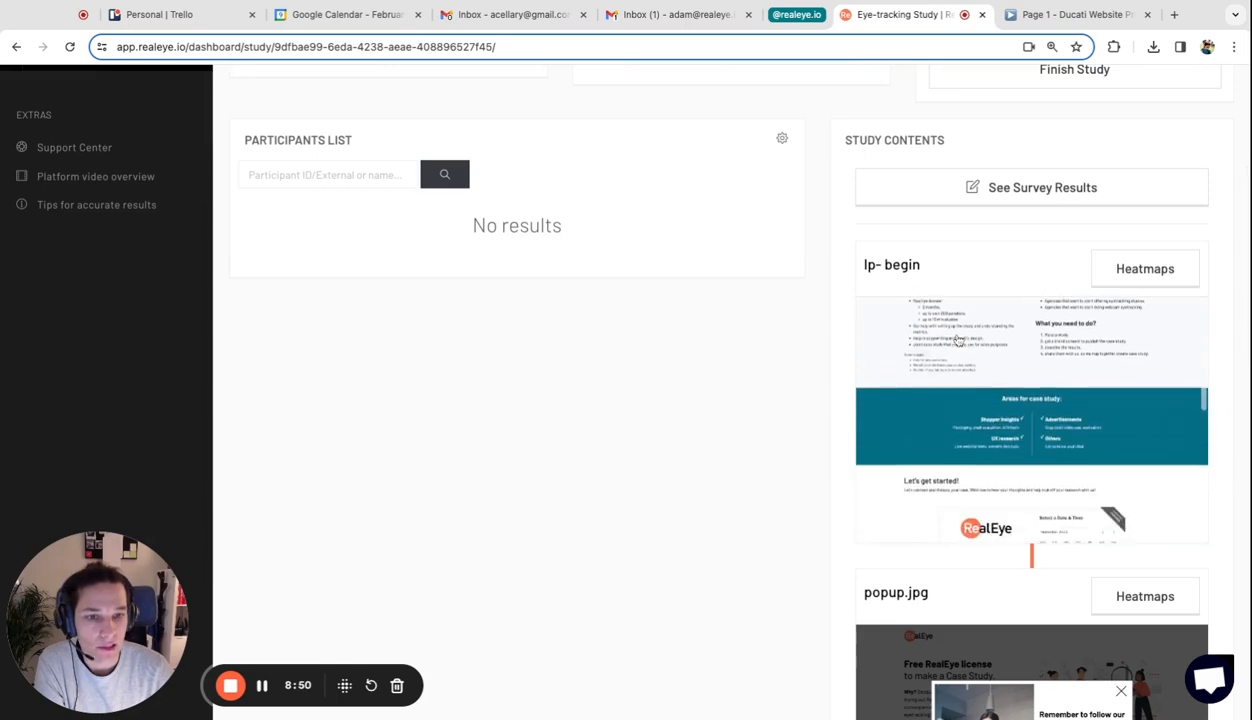
scroll(819, 438, down, 10)
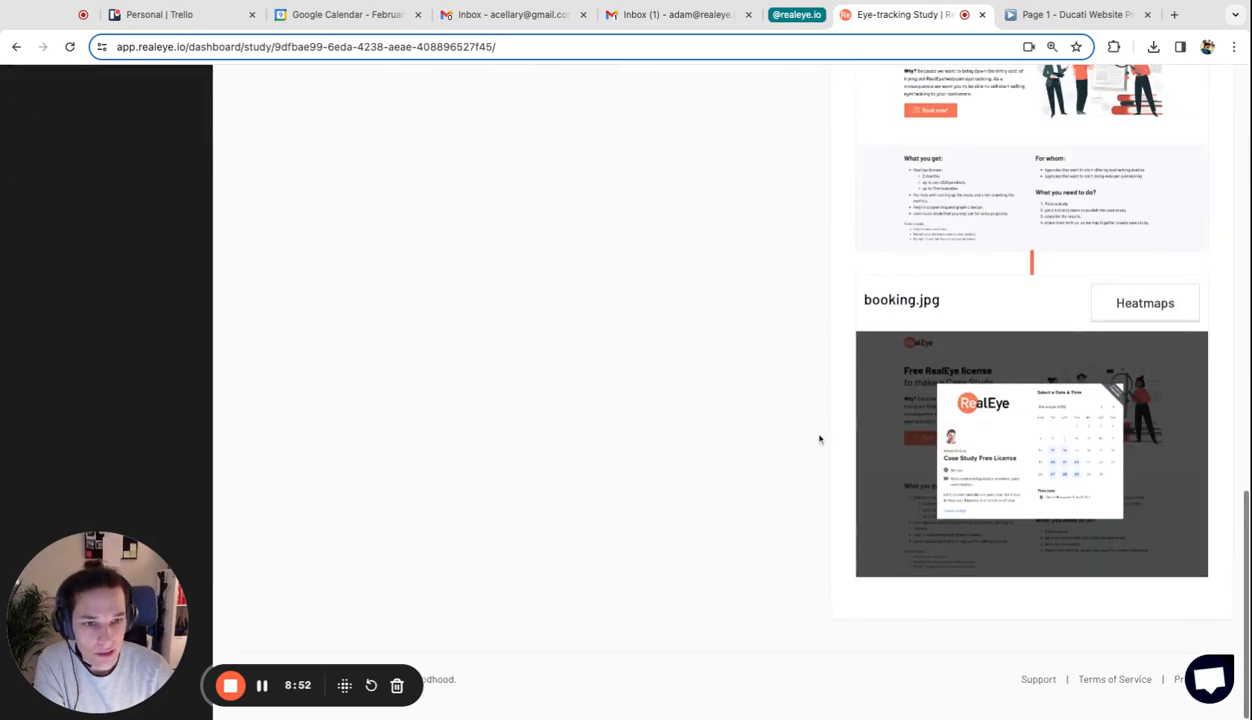
scroll(819, 438, up, 13)
scroll(819, 438, down, 1)
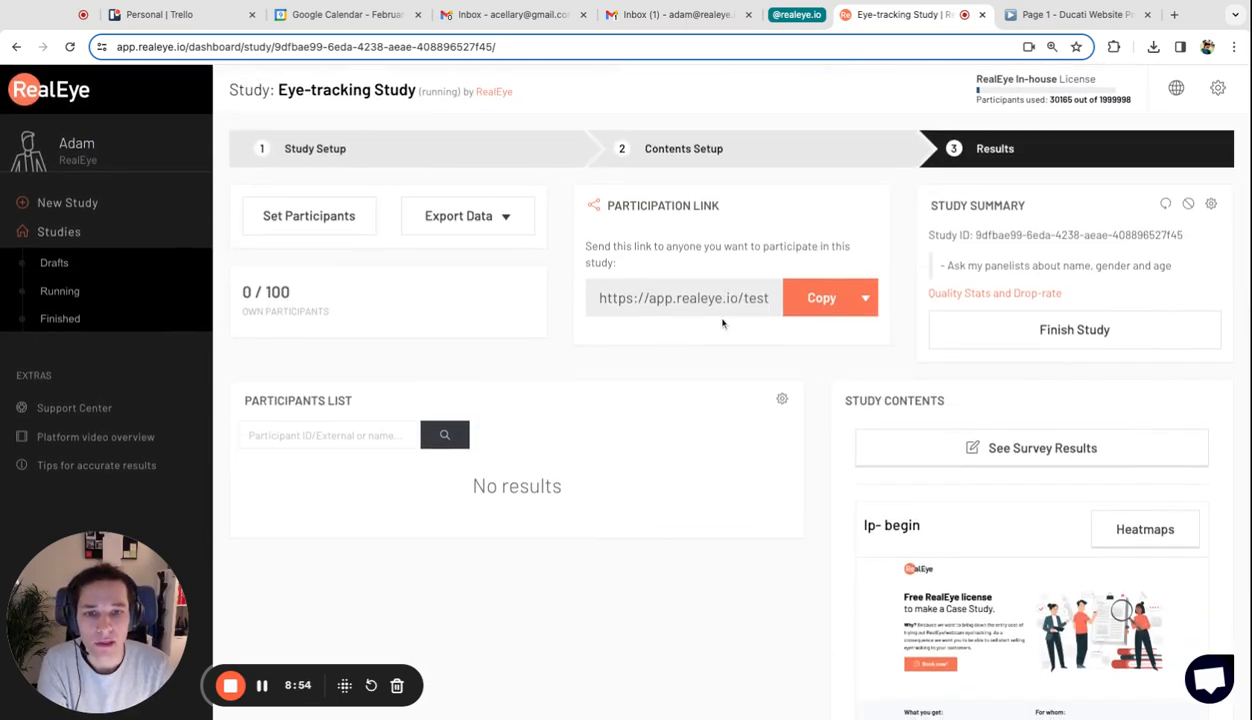
click(796, 300)
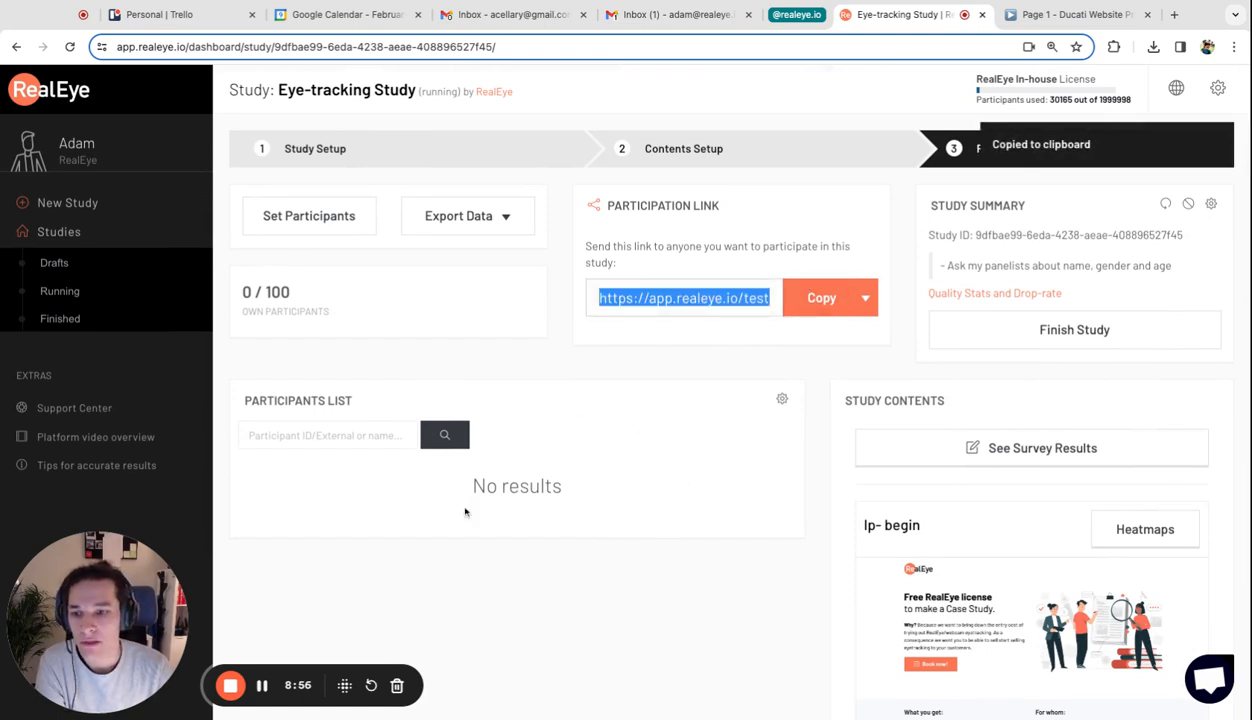
click(865, 297)
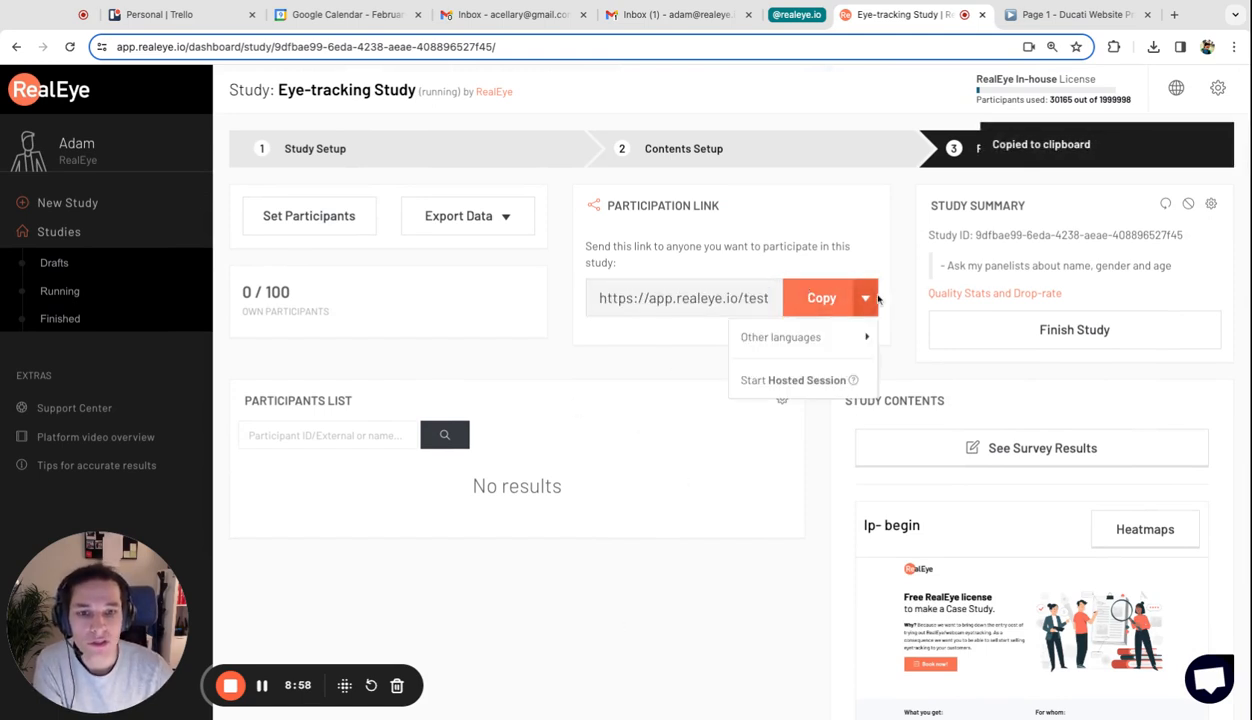
click(879, 247)
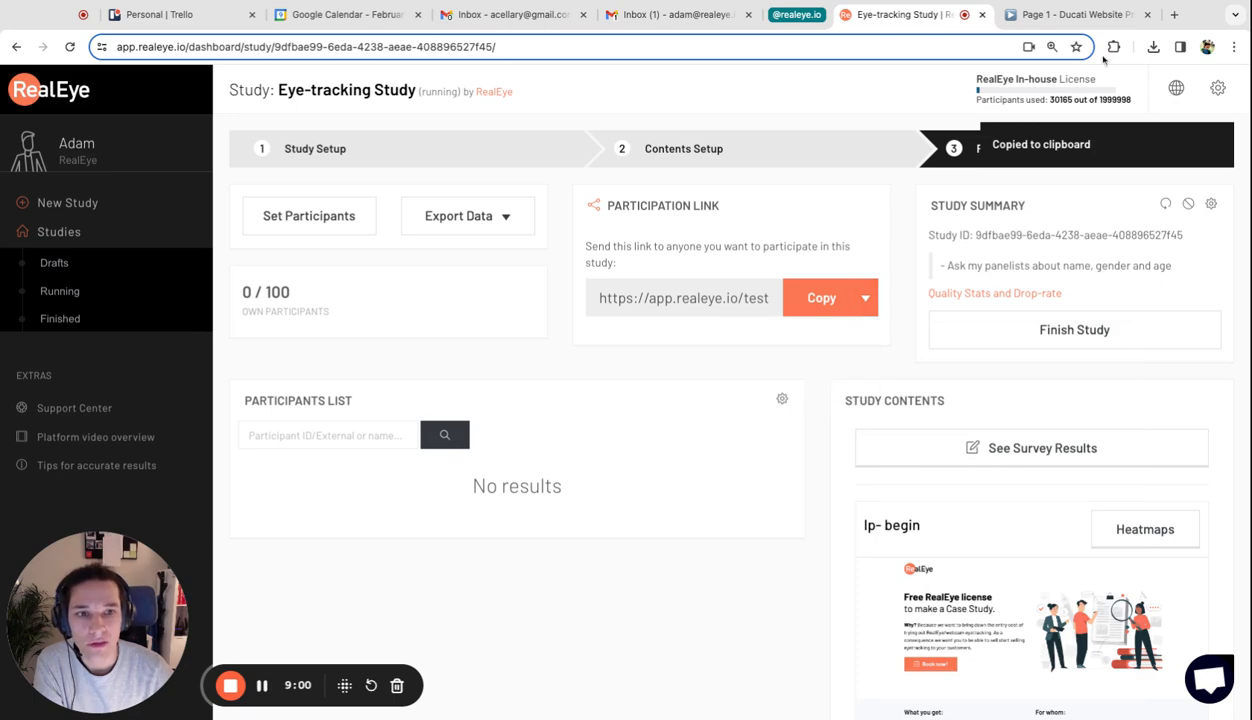
click(1177, 16)
key(ctrl+v)
key(Return)
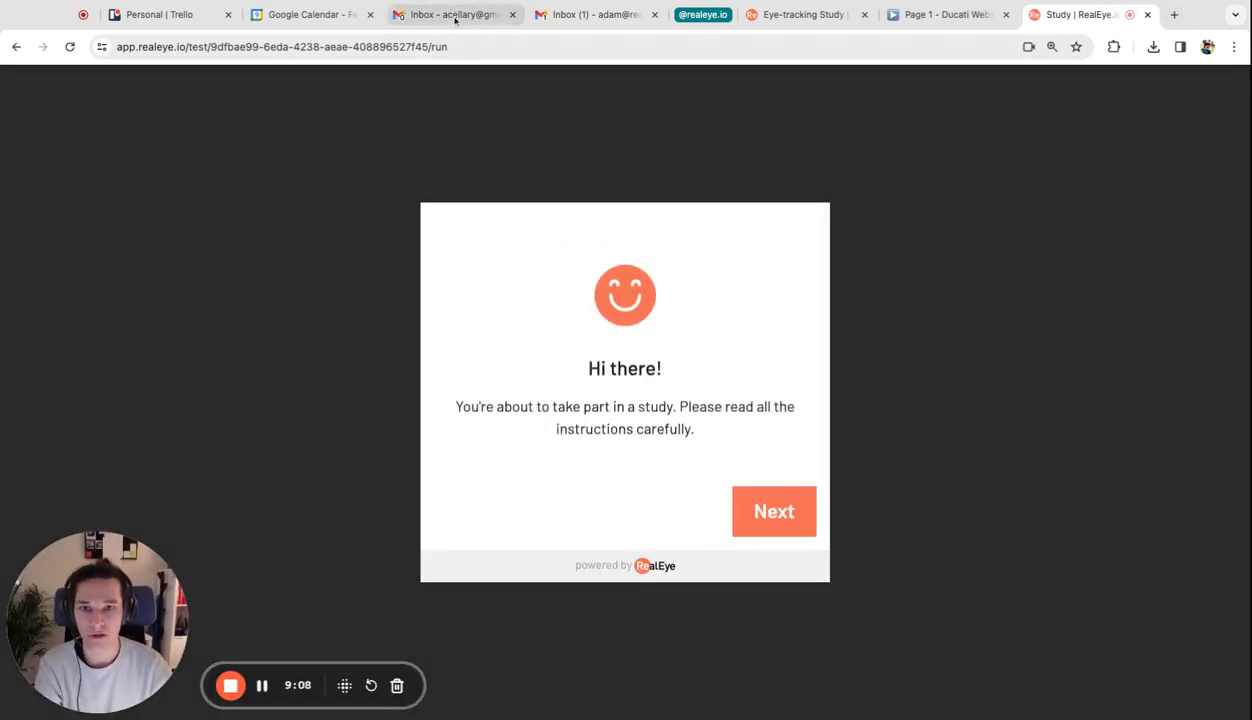
Go through the participant introduction, agreeing to the RealEye Terms of Service and Privacy Policy and continuing past camera access.
click(785, 513)
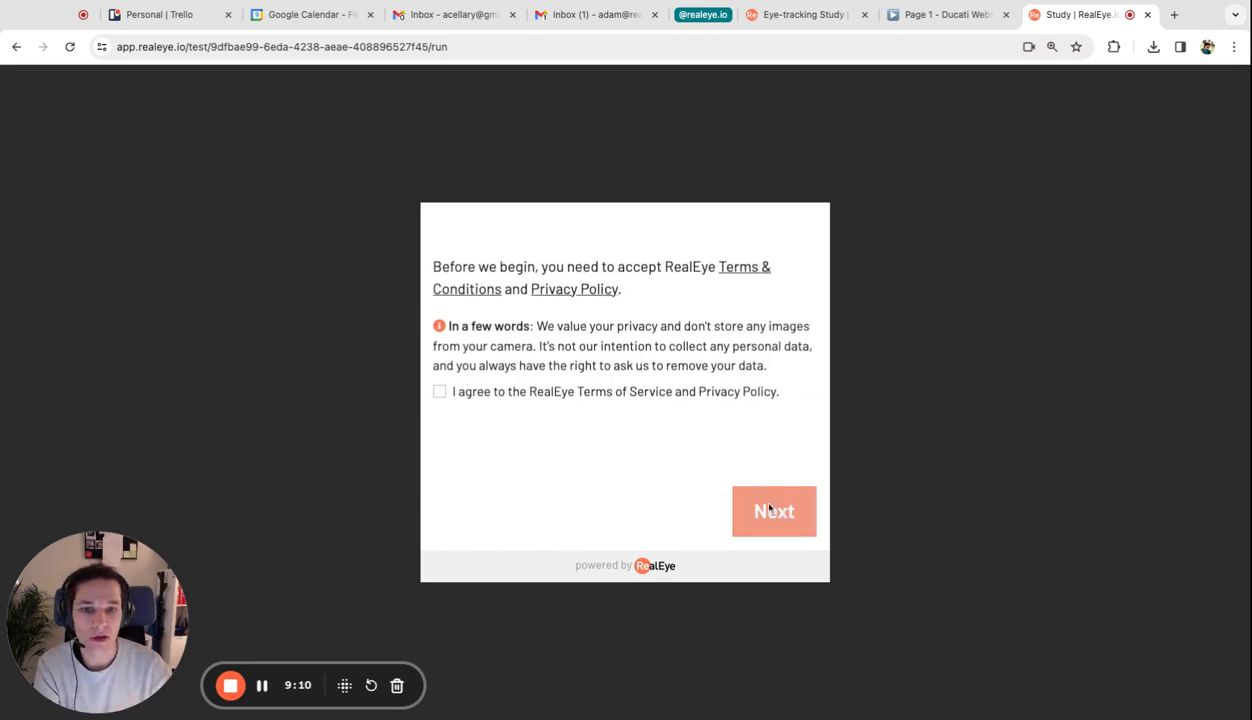
click(606, 391)
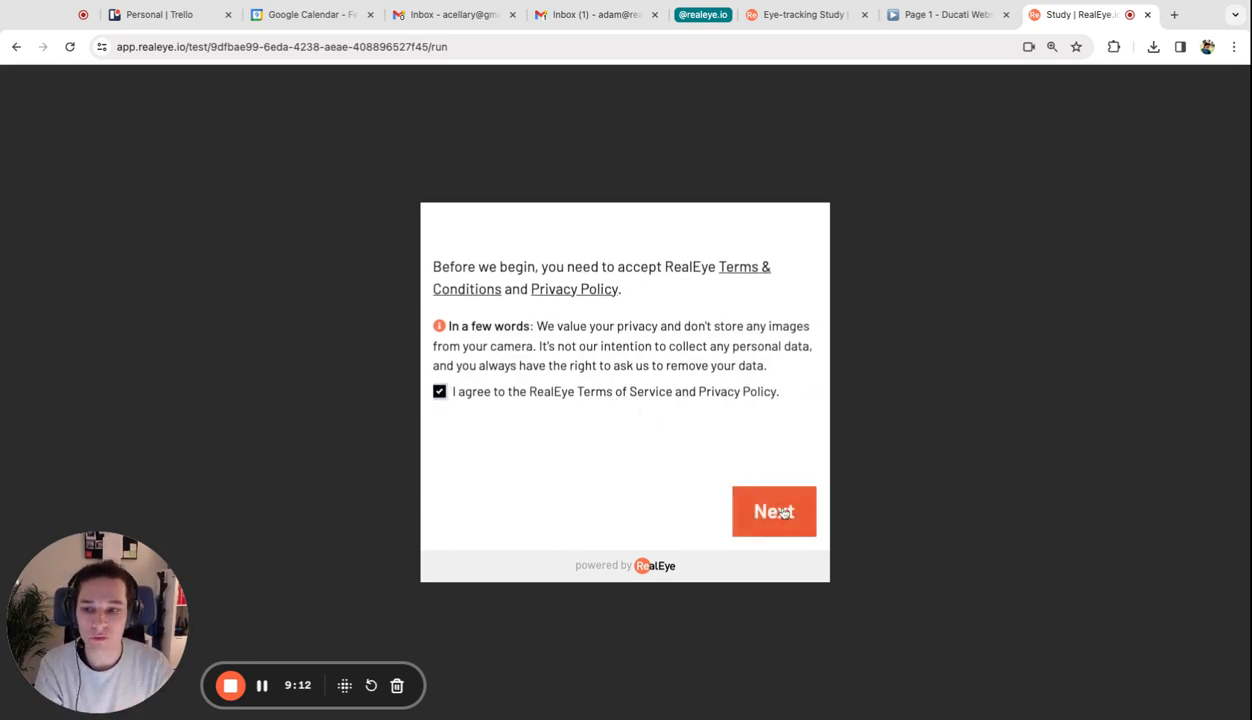
click(783, 512)
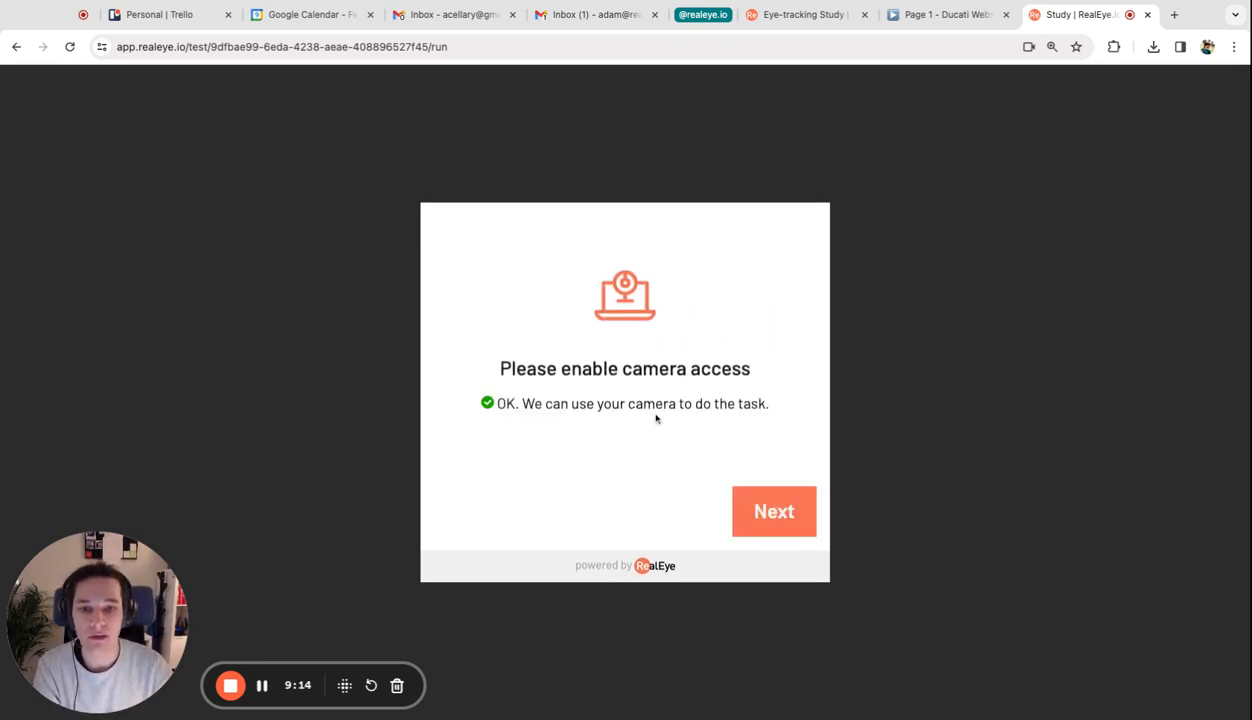
click(790, 516)
click(774, 511)
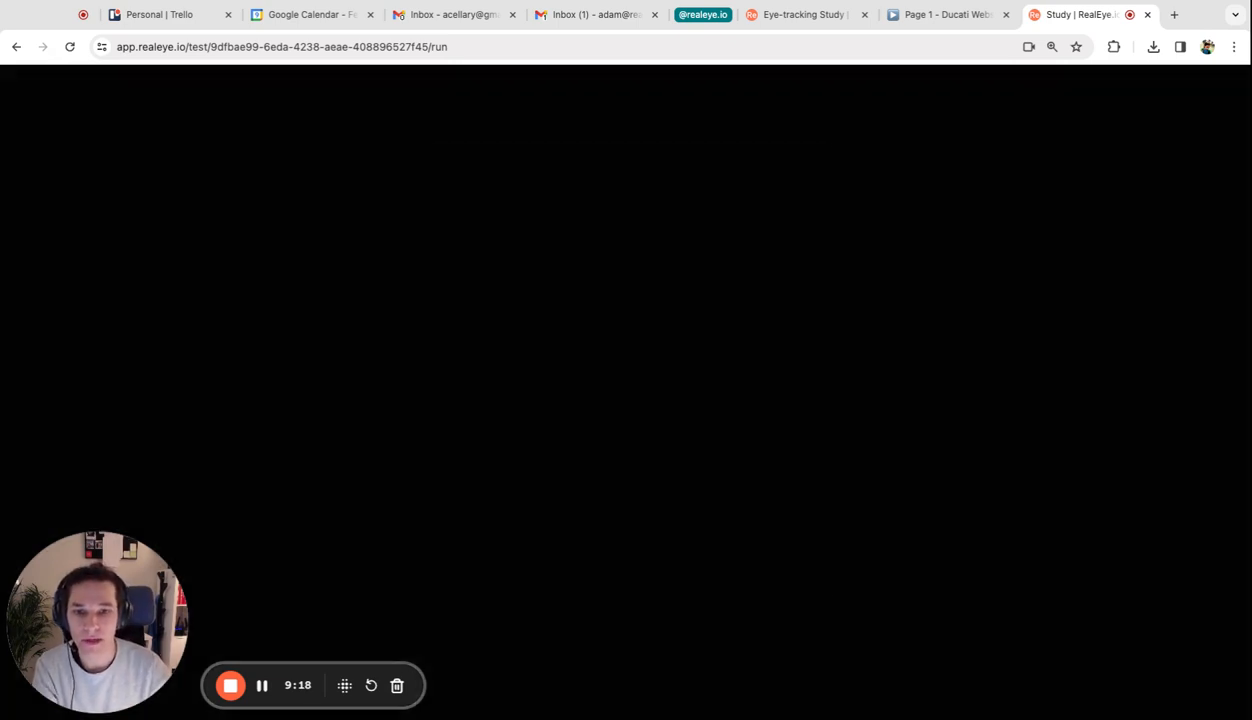
Switch the study to the C930c camera and confirm that the face is inside the green frame.
click(684, 588)
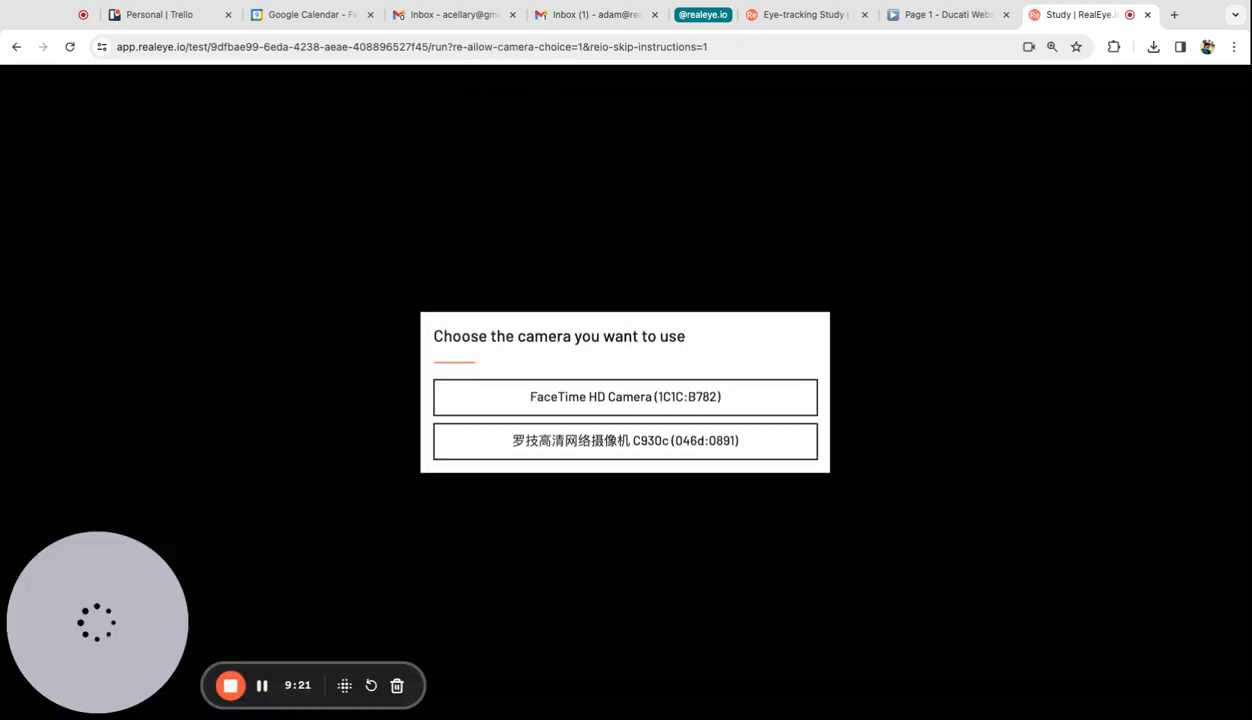
click(655, 450)
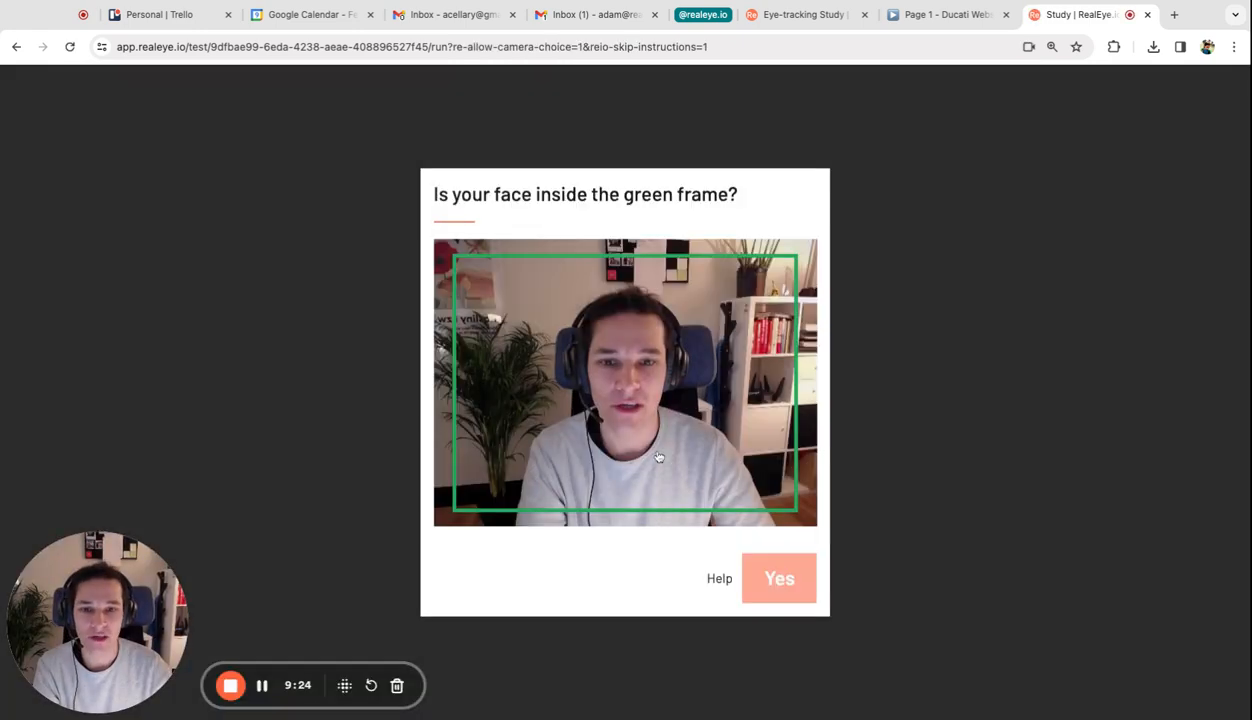
click(774, 592)
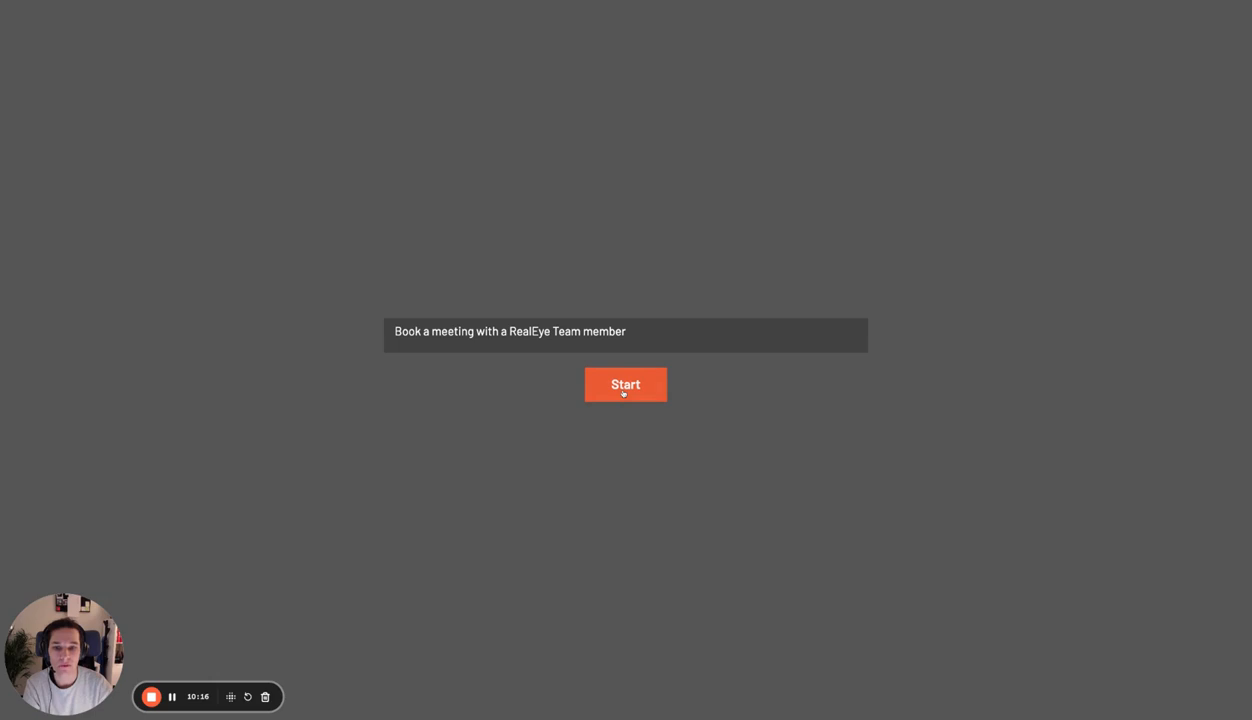
Start the task of booking a meeting with a RealEye Team member and accept the social media popup.
click(623, 390)
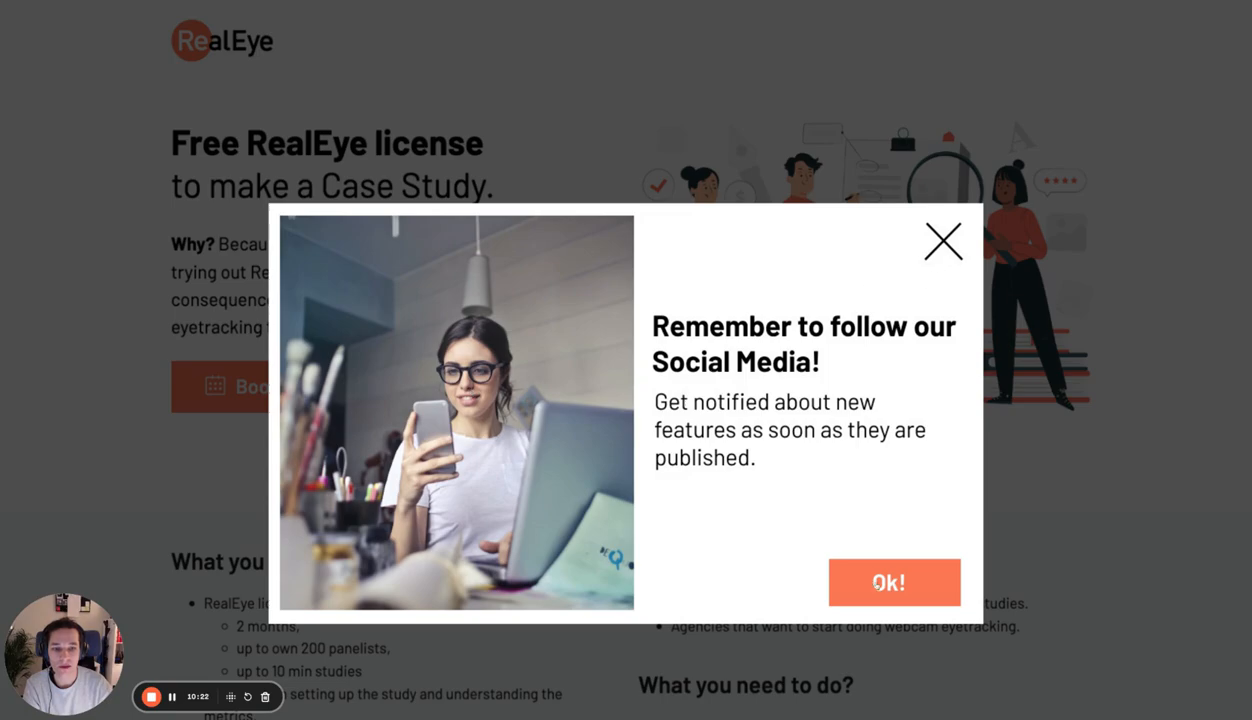
click(875, 580)
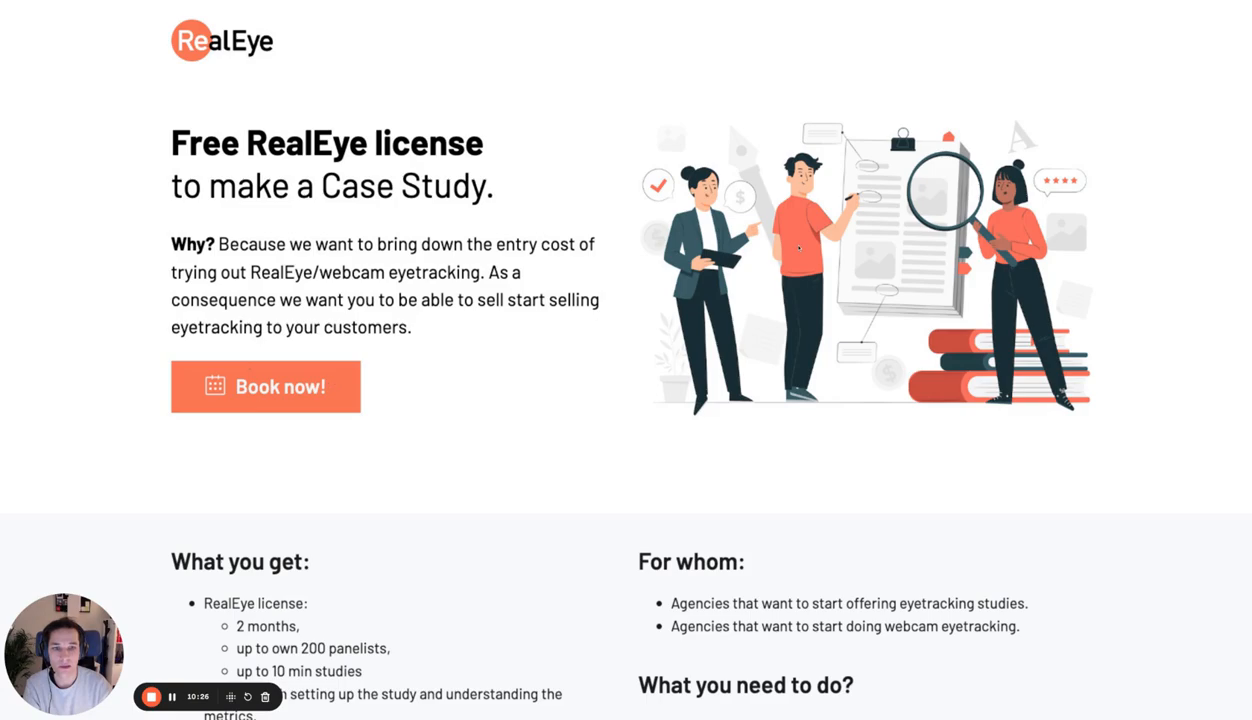
Open the booking window from the landing page's Book now! action and return to the page through the dimmed background.
click(270, 395)
scroll(270, 395, down, 1)
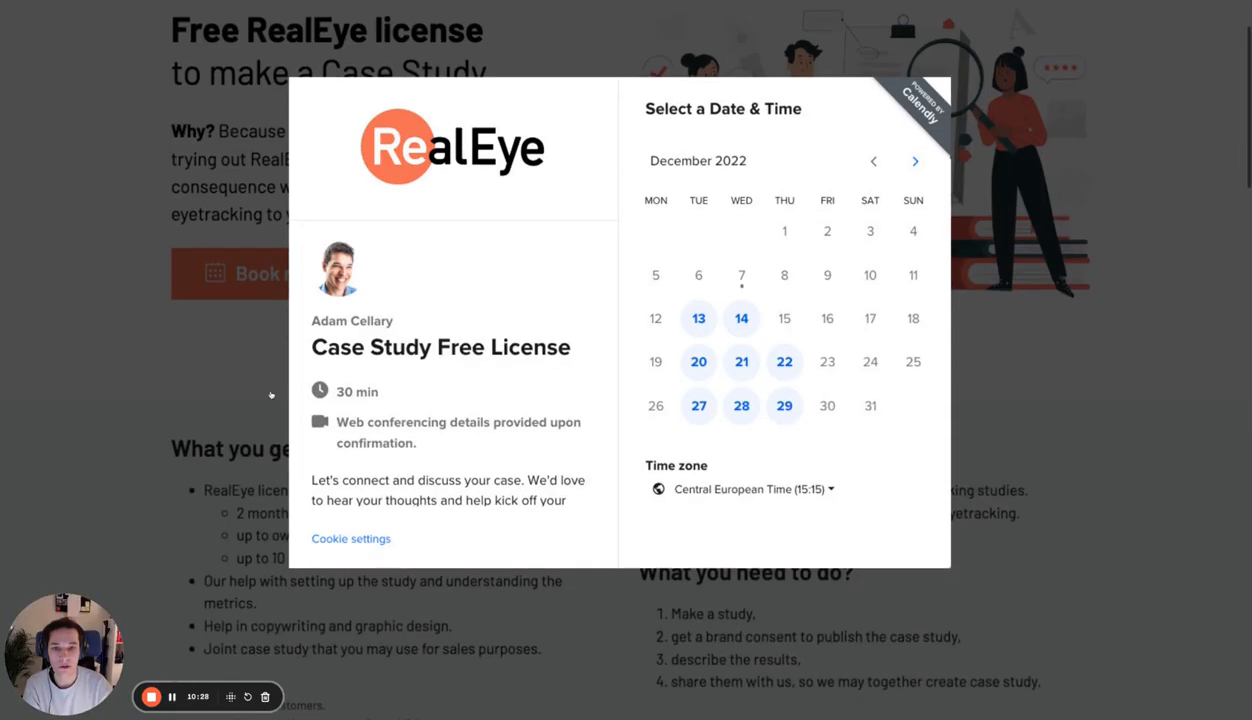
click(92, 388)
scroll(362, 298, down, 4)
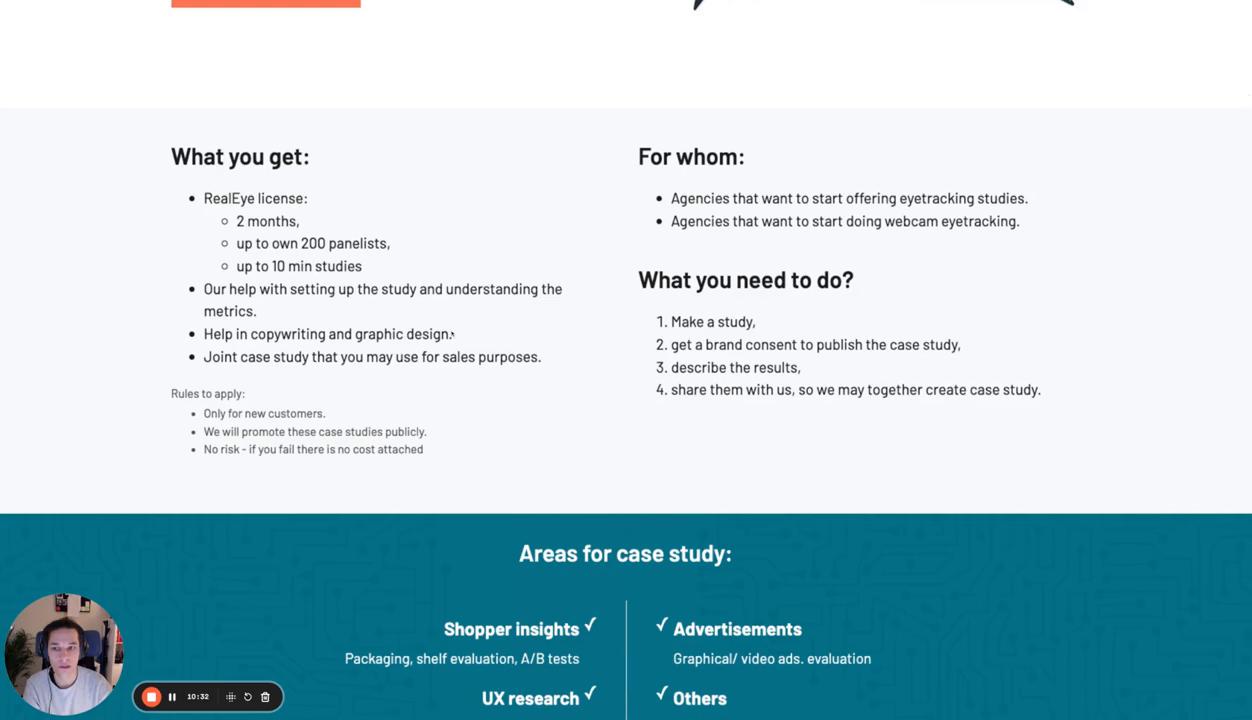
Look through the landing page mockup past the booking calendar to the testimonial, and finish the booking task.
scroll(453, 335, down, 2)
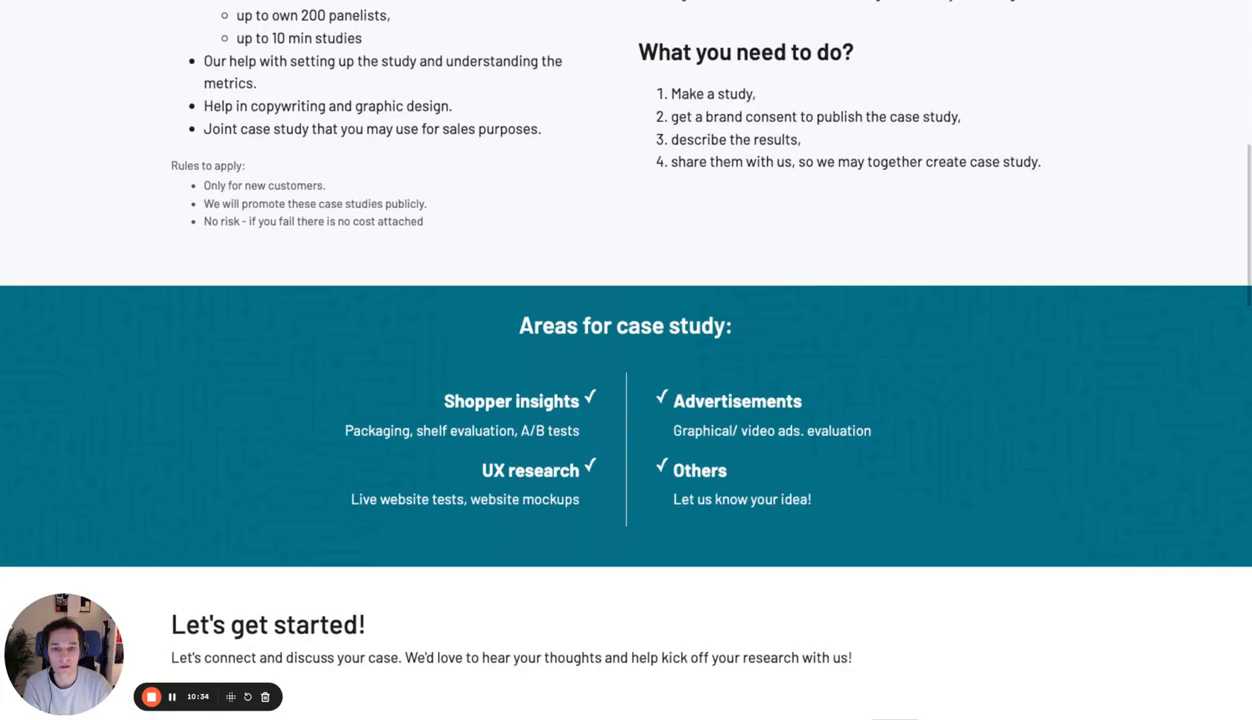
scroll(453, 335, down, 5)
scroll(626, 400, down, 2)
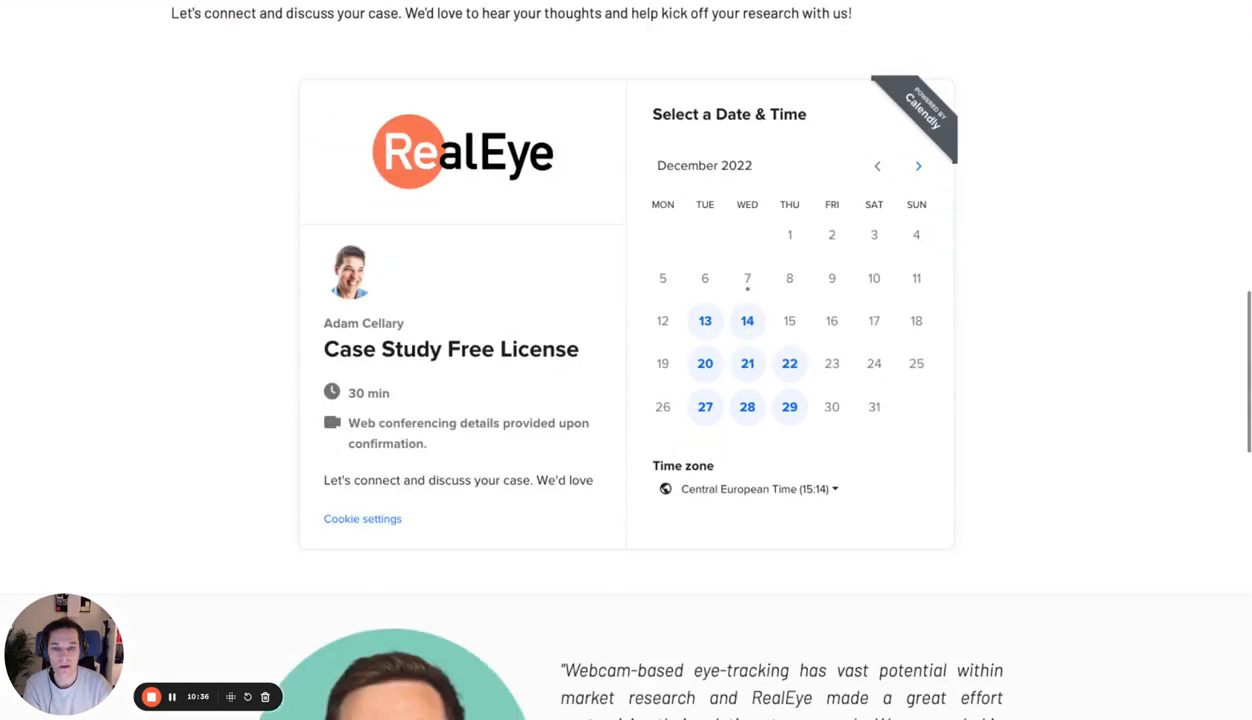
scroll(626, 360, down, 10)
scroll(626, 360, up, 9)
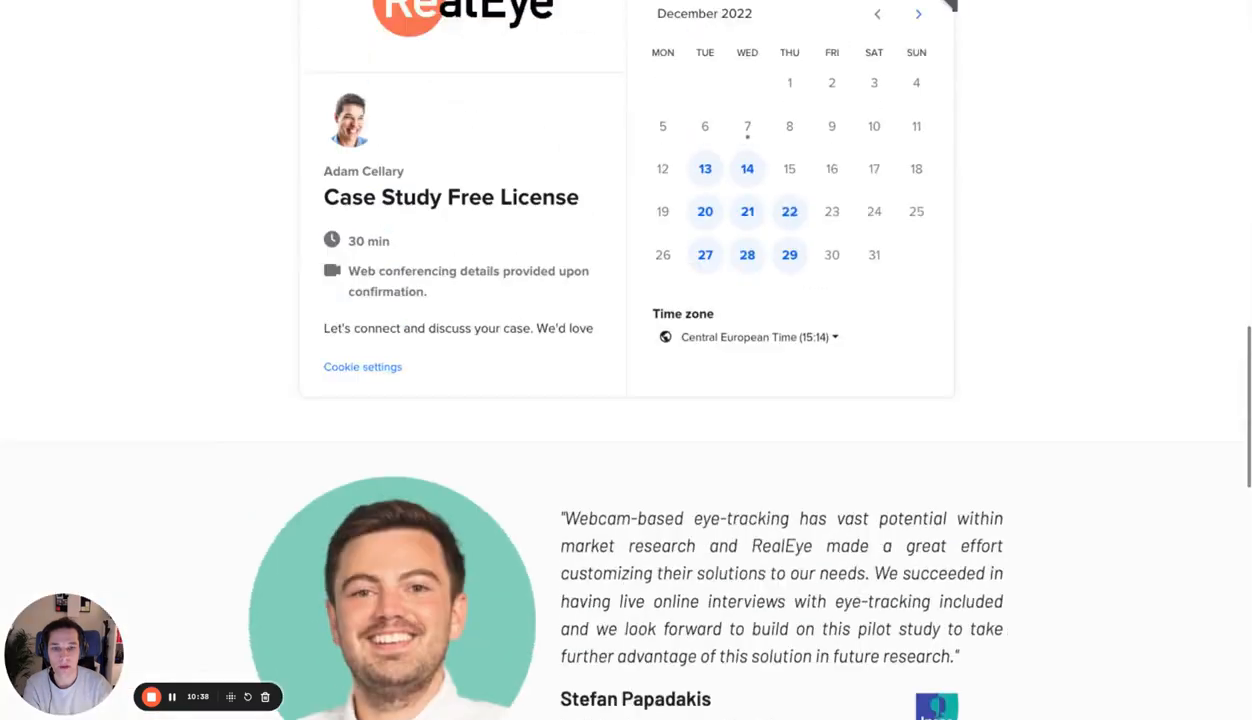
key(ctrl+Tab)
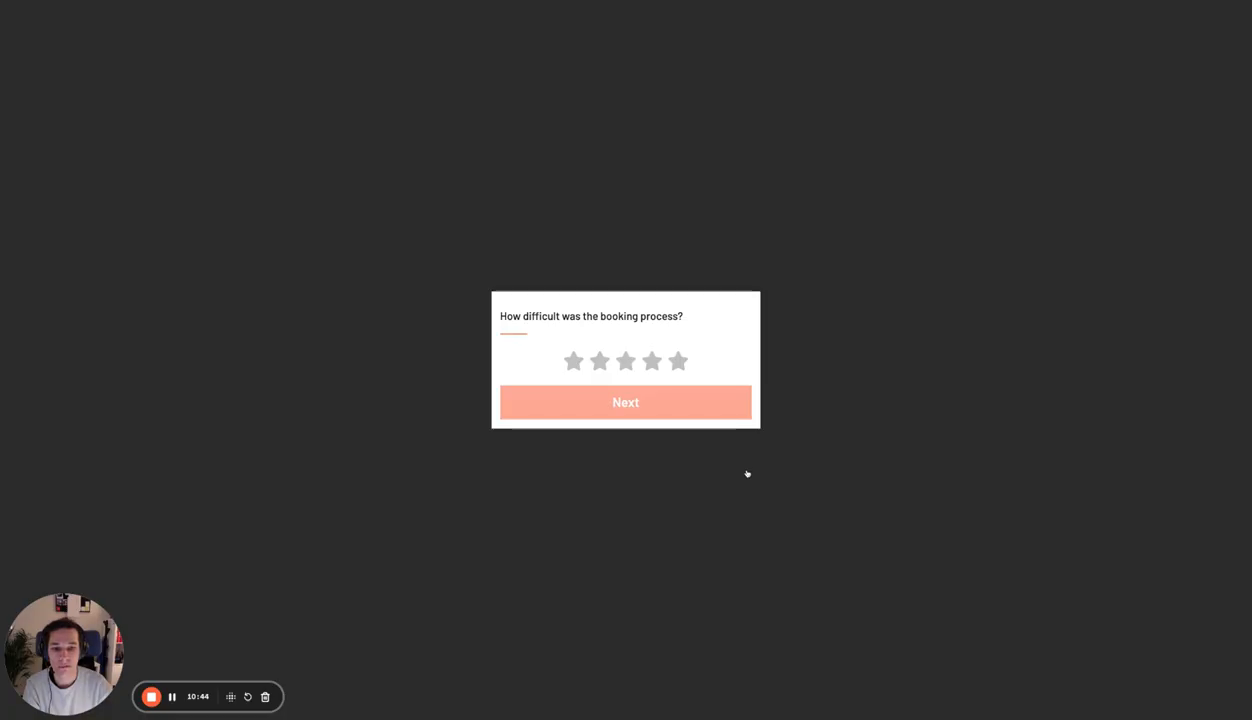
Answer the survey: one star for booking difficulty, Yes to finding the booking action, and Yes to subscribing to RealEye Social Media.
click(625, 361)
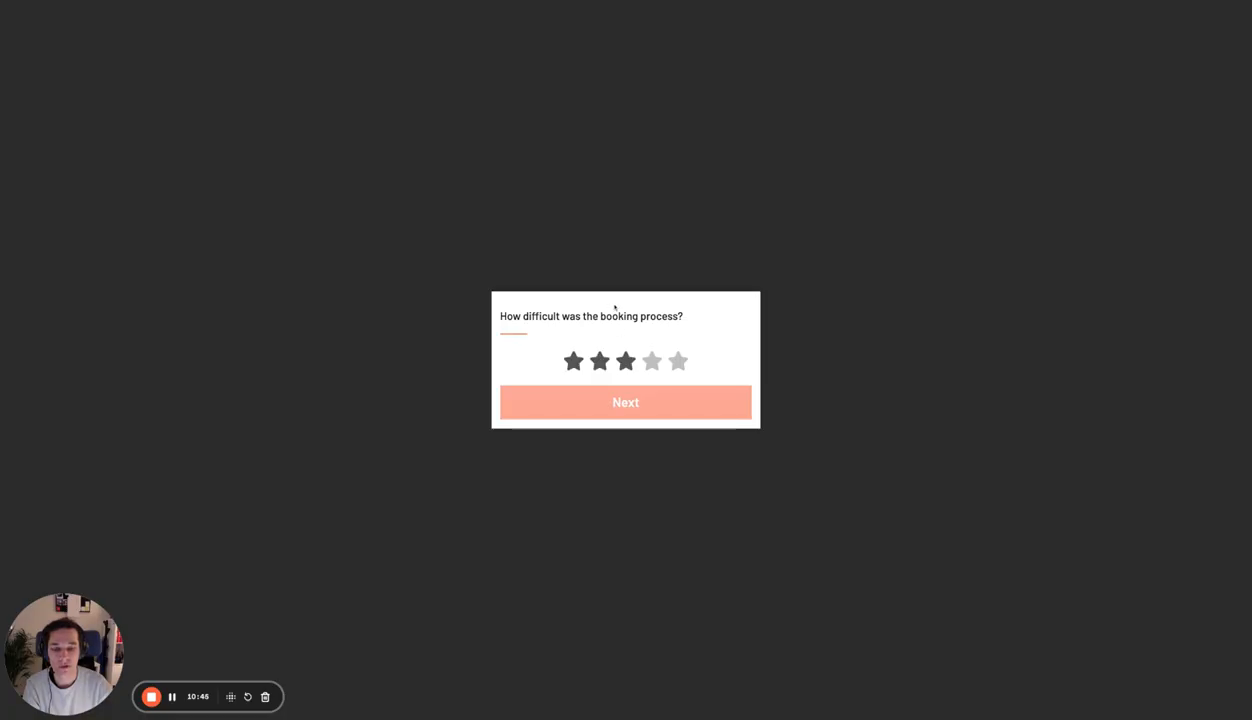
click(574, 361)
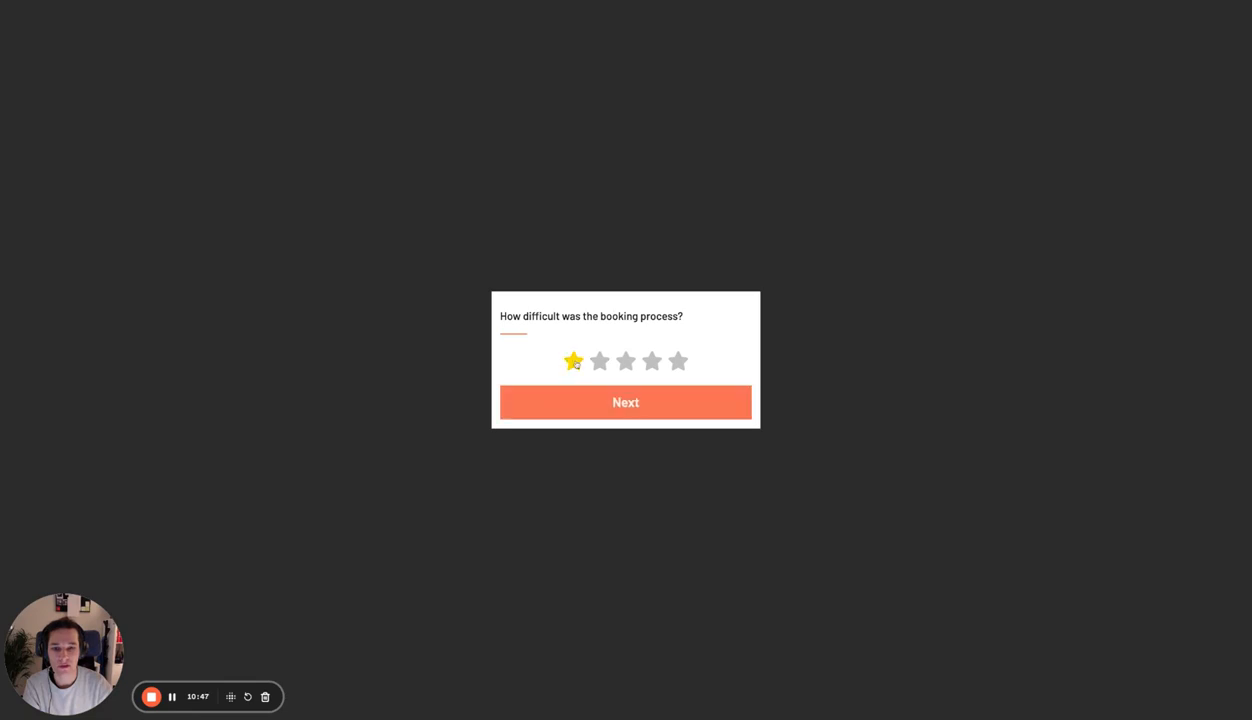
click(627, 404)
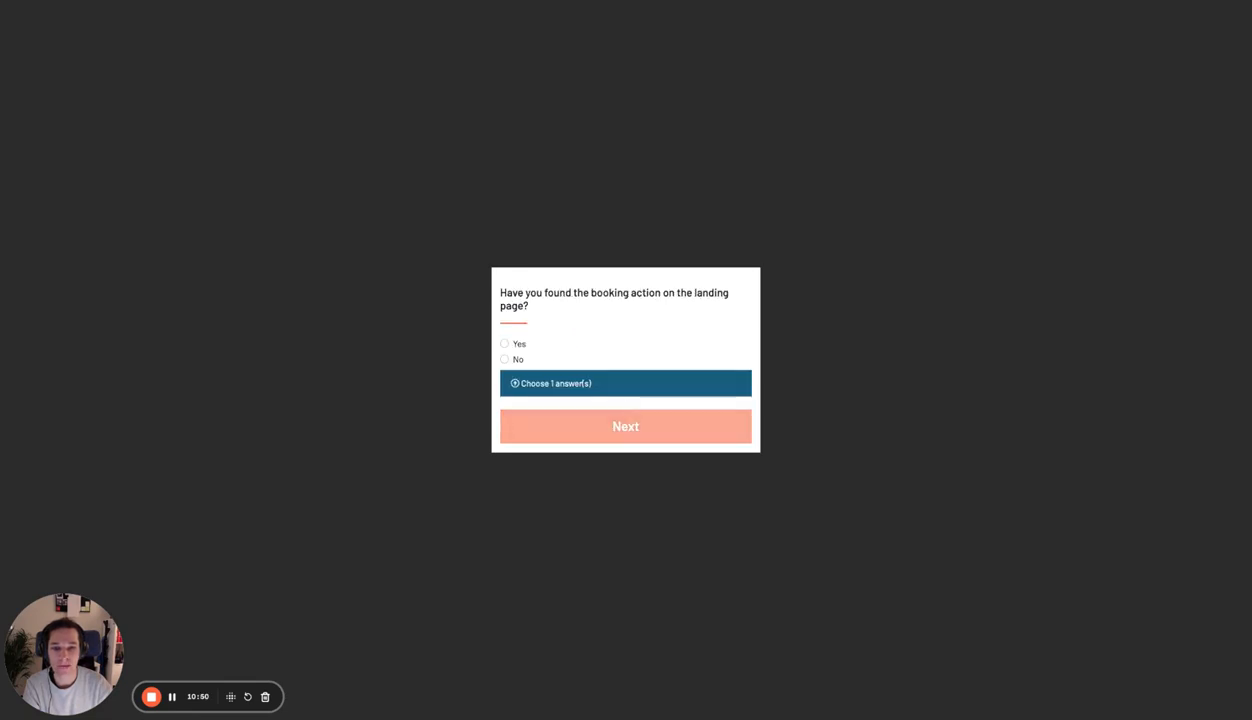
click(517, 345)
click(614, 426)
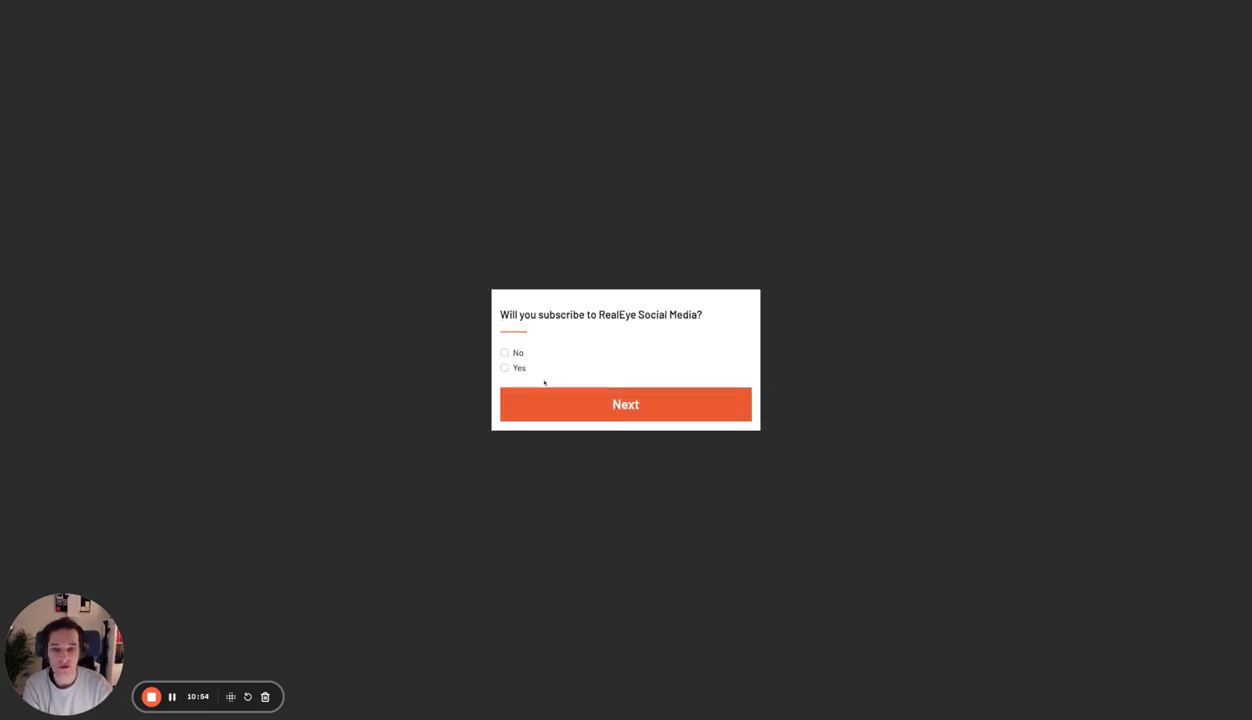
click(661, 418)
Fill in the optional participant info with the first name, age 37 and gender Male, and submit it to complete the study.
click(604, 203)
text(Adam)
key(Tab)
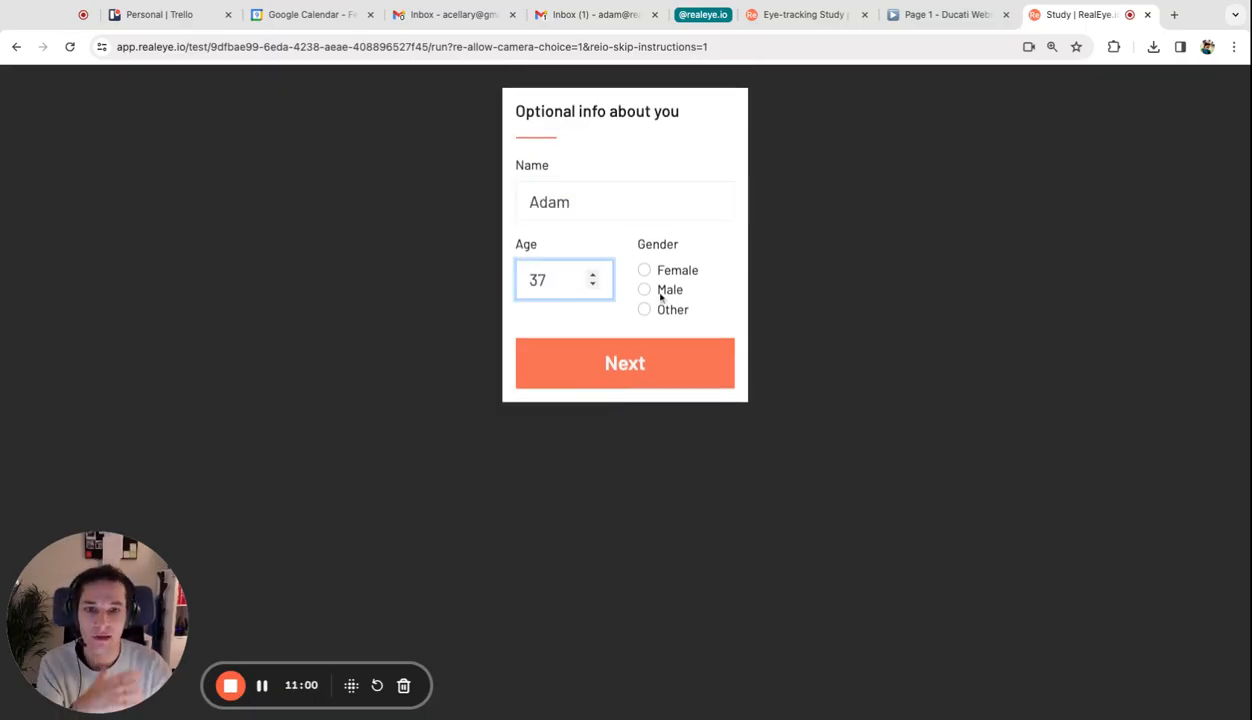
click(660, 292)
click(610, 366)
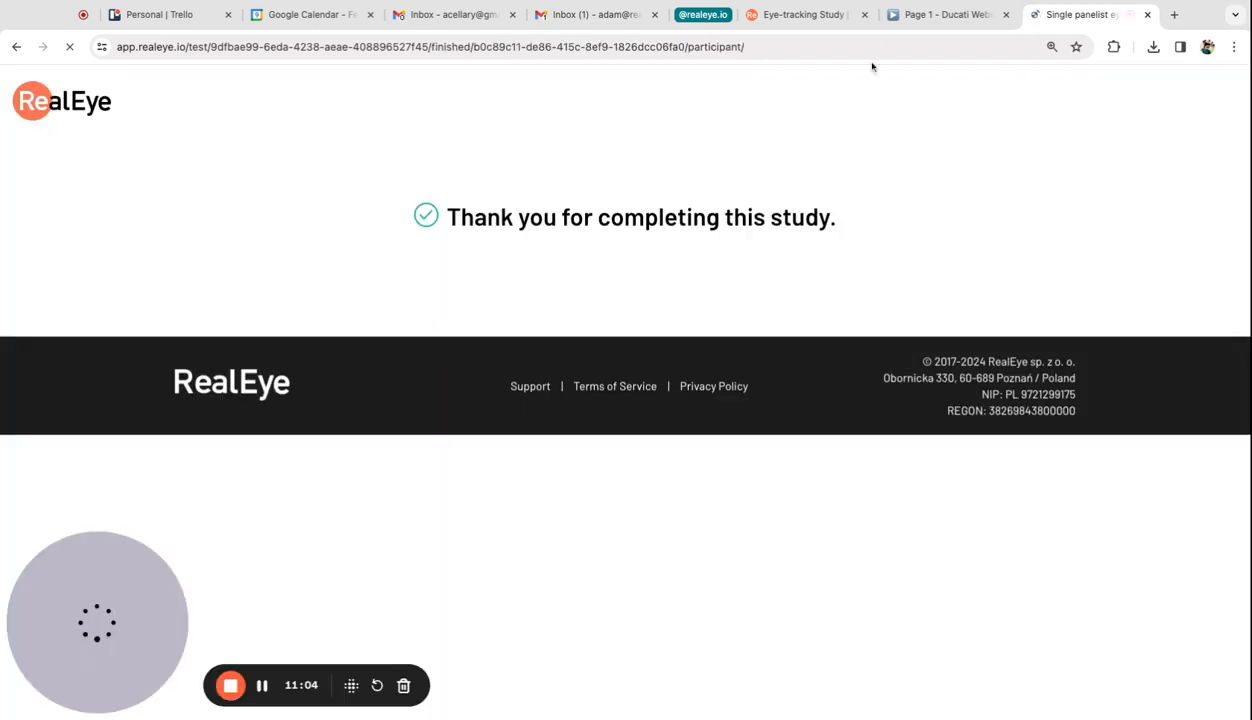
Return to the Eye-tracking Study results and expand the participant's test flow.
click(805, 14)
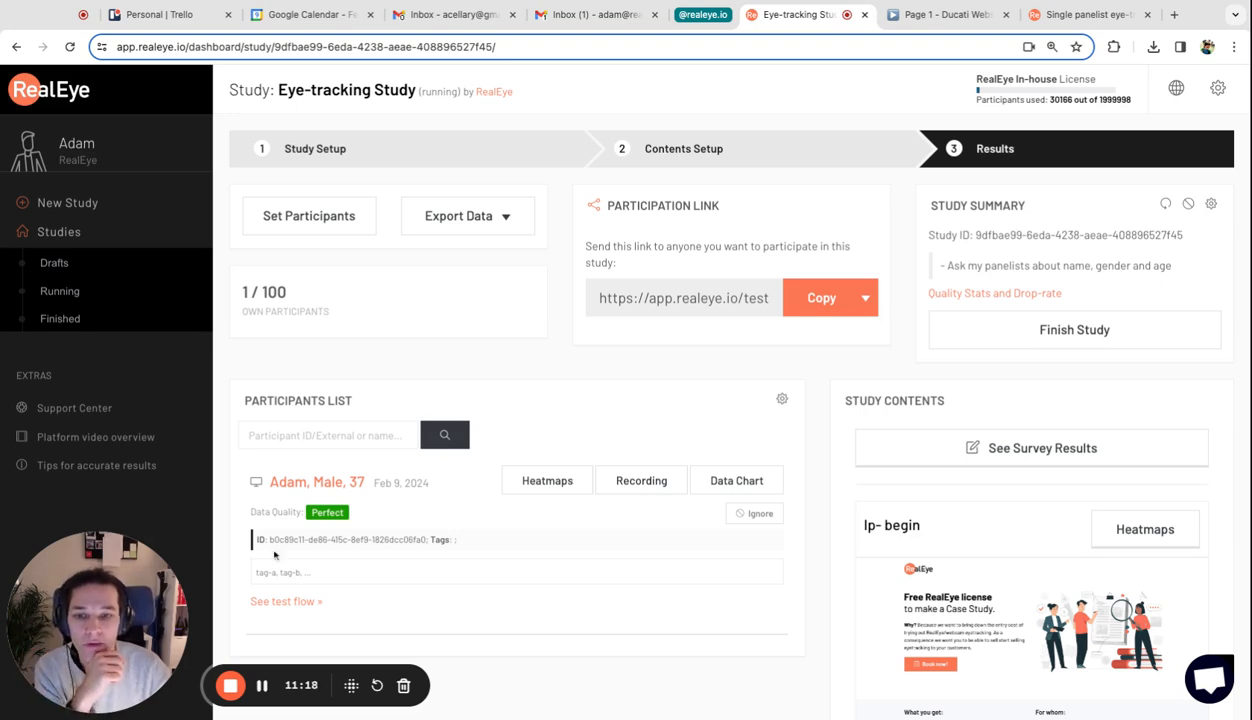
click(294, 604)
scroll(300, 520, down, 1)
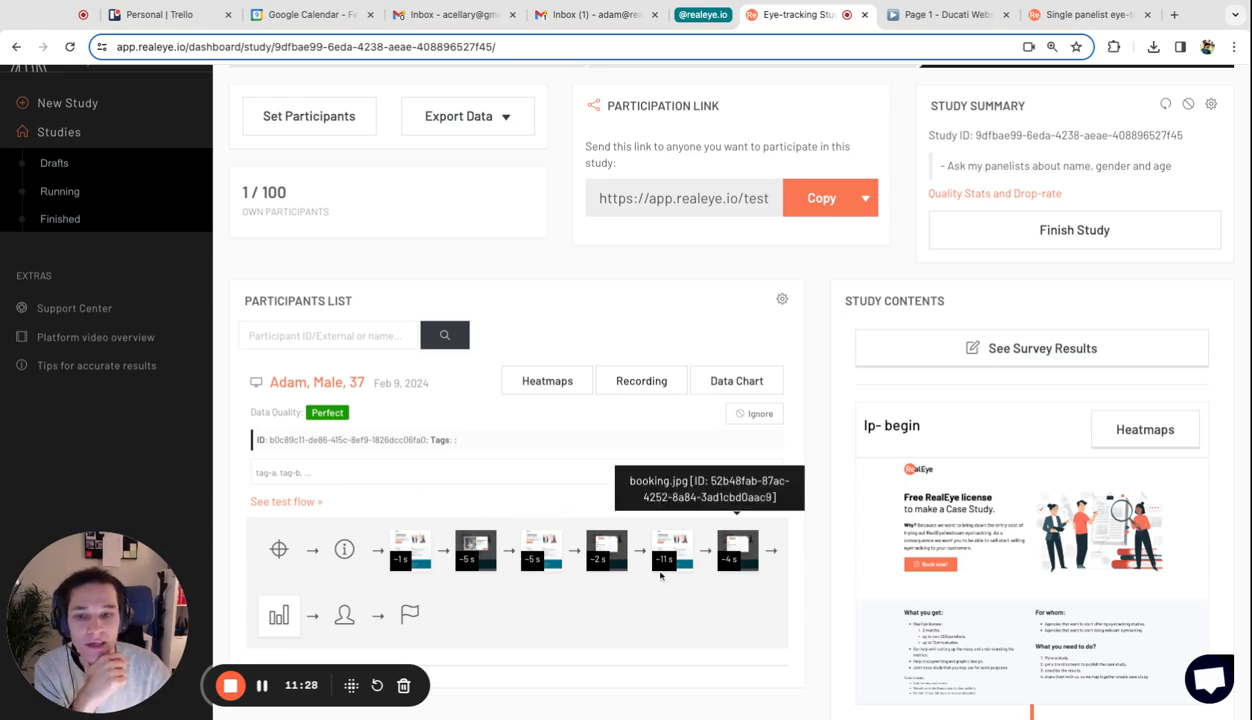
Review the participant's answers to the rating scale and both choice questions from the test flow, and close the survey results.
click(281, 616)
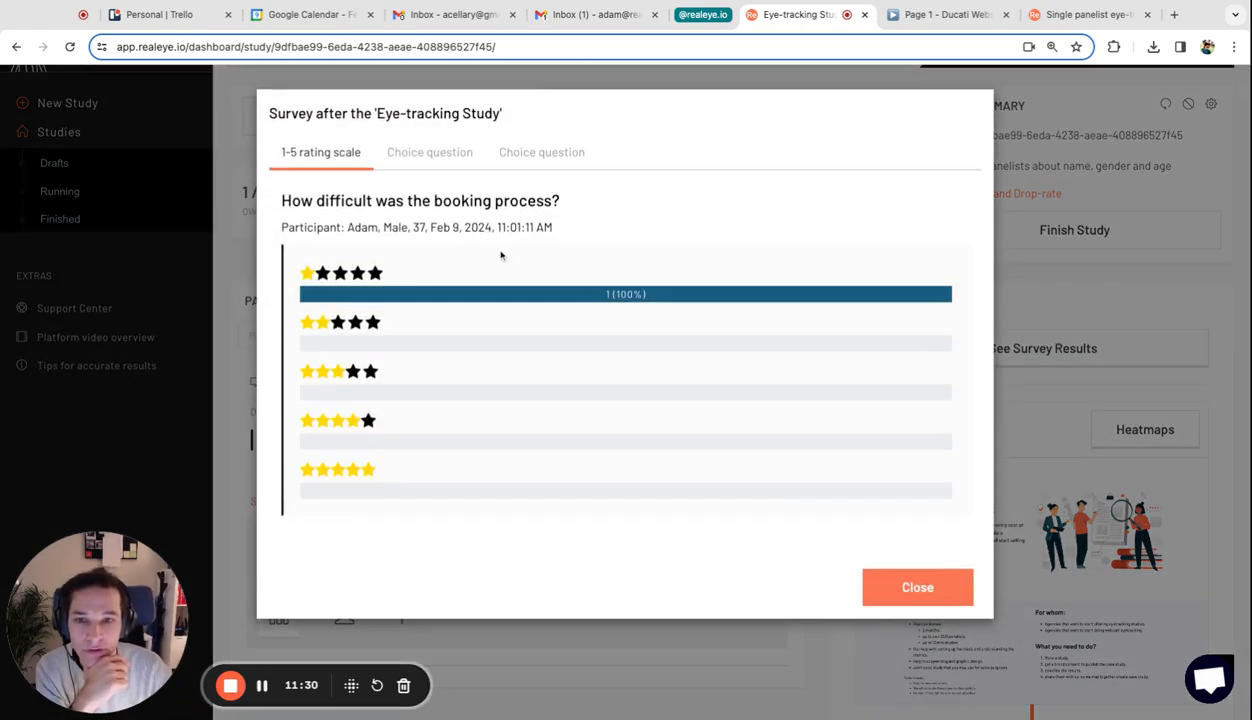
click(430, 152)
click(542, 158)
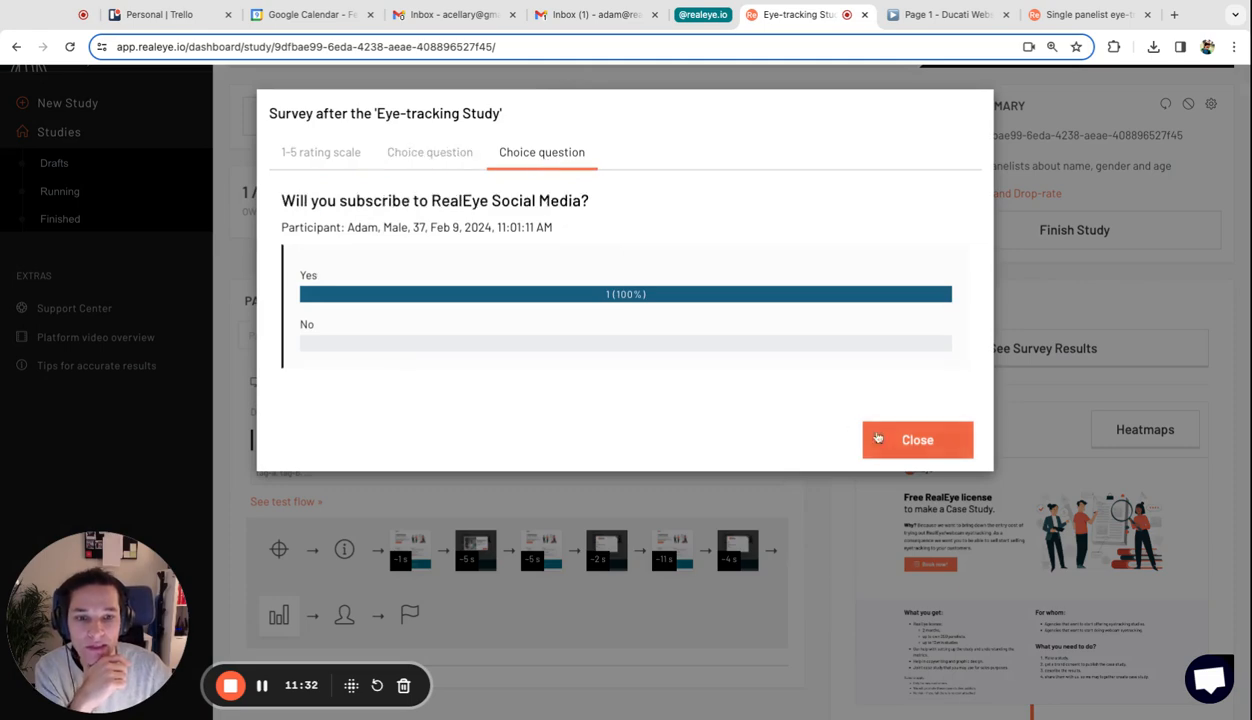
click(900, 438)
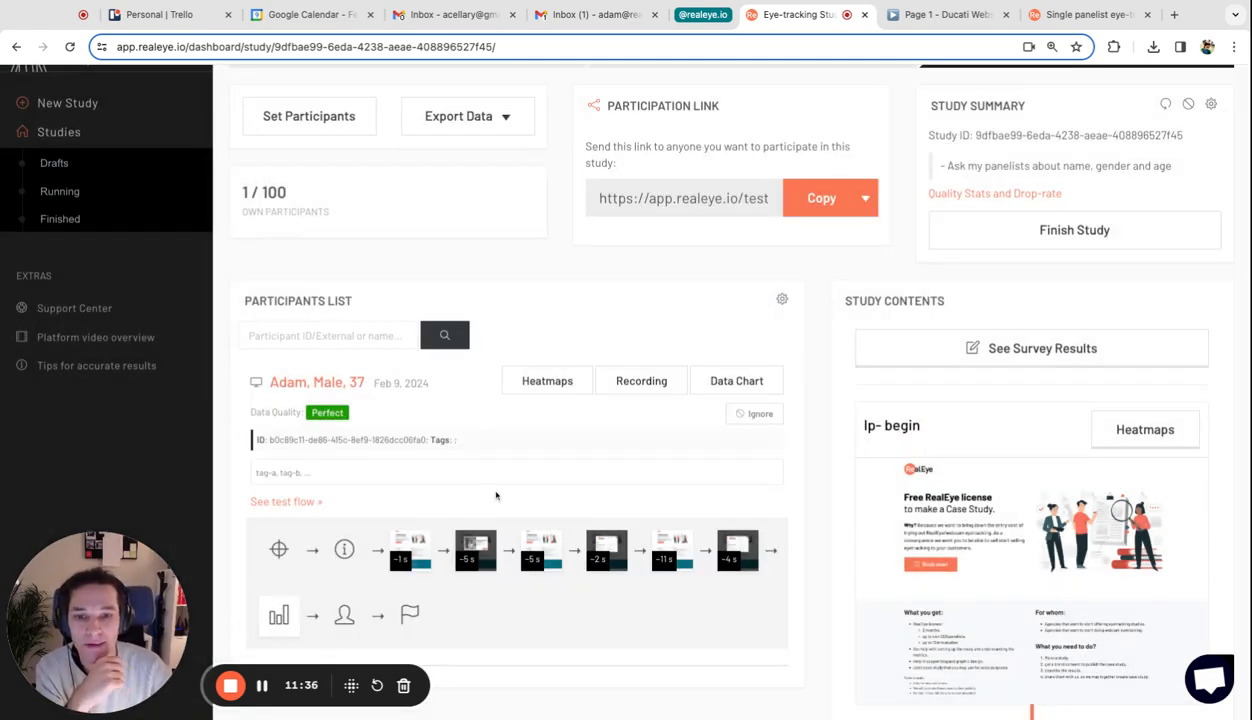
Play the participant's recording and show the Attention and Emotions chart beneath it.
click(627, 391)
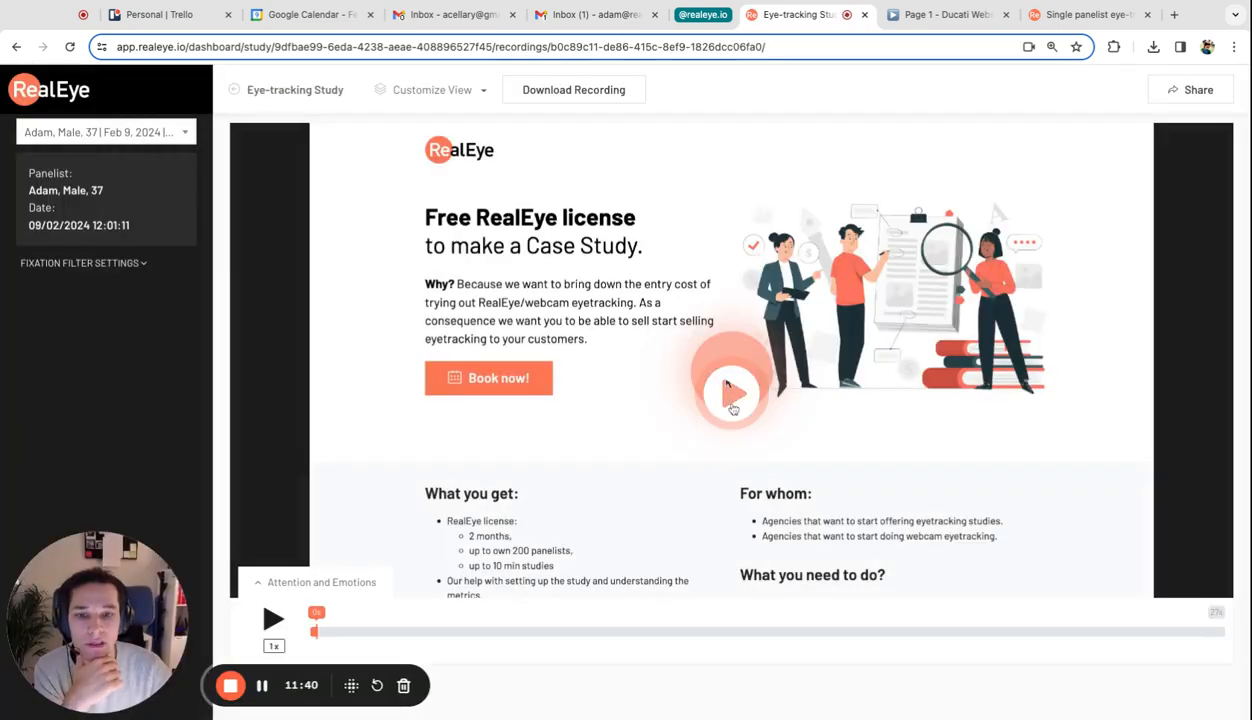
click(729, 389)
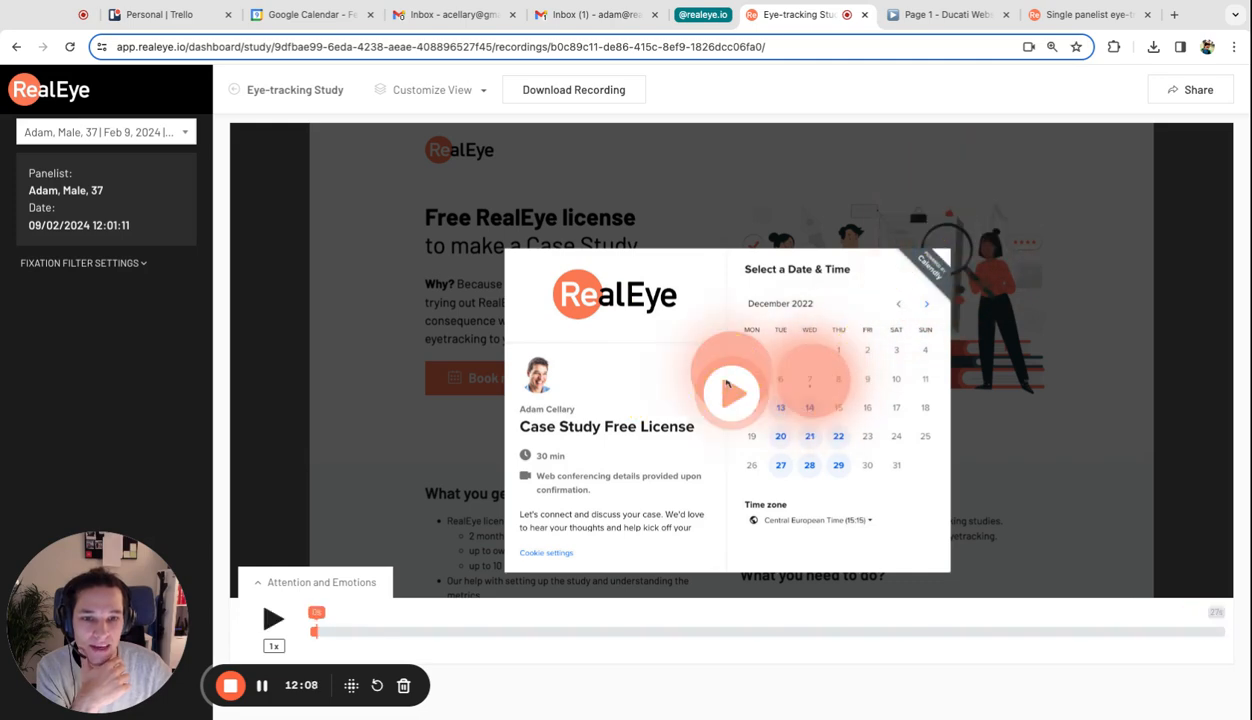
click(332, 592)
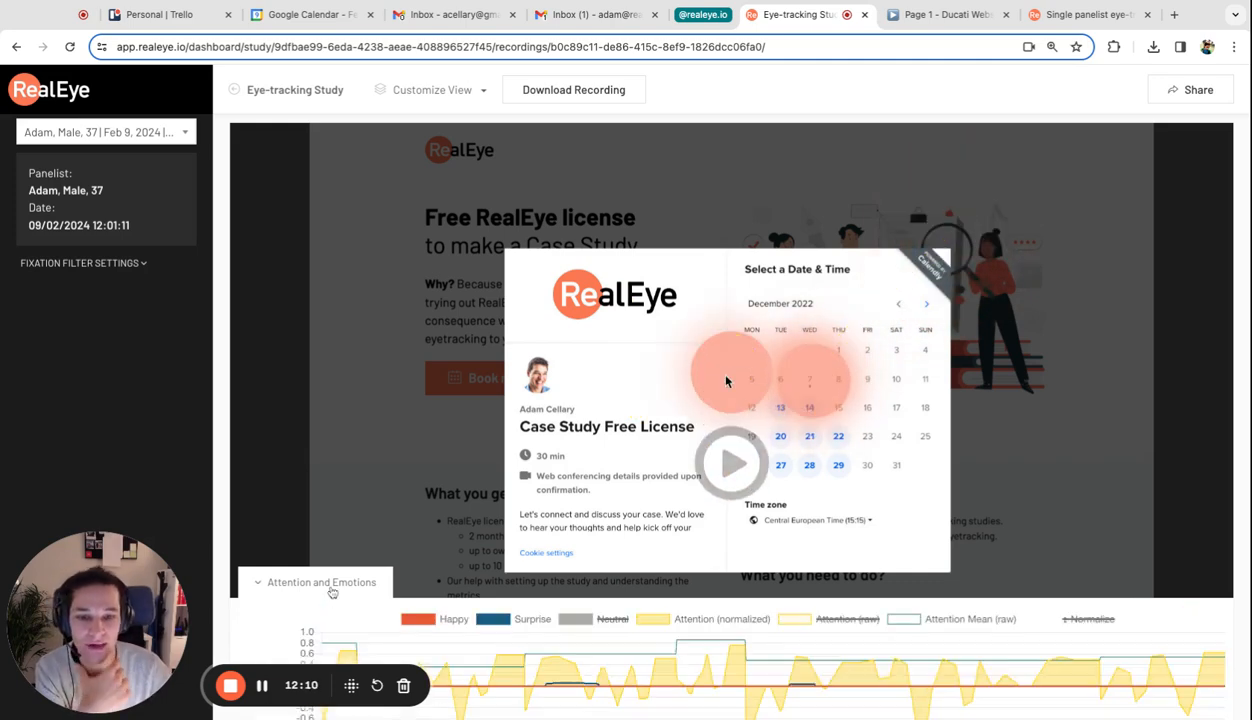
scroll(488, 447, down, 2)
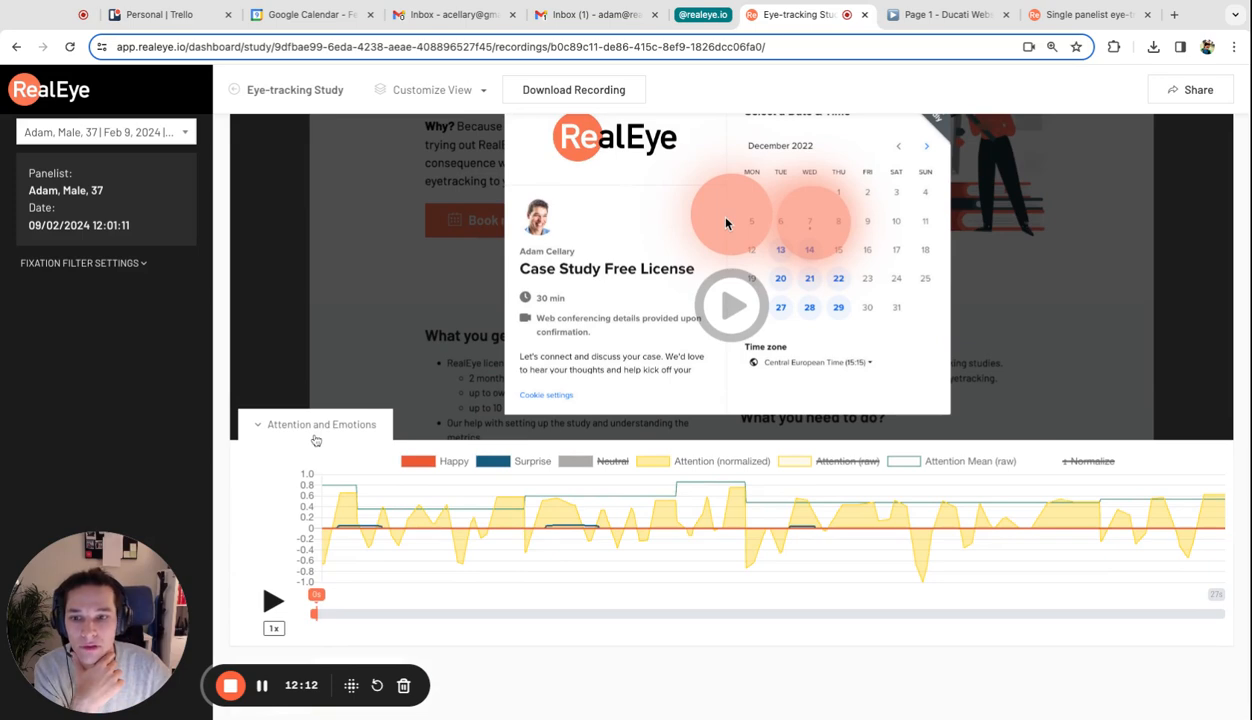
click(310, 432)
click(328, 564)
scroll(450, 480, down, 3)
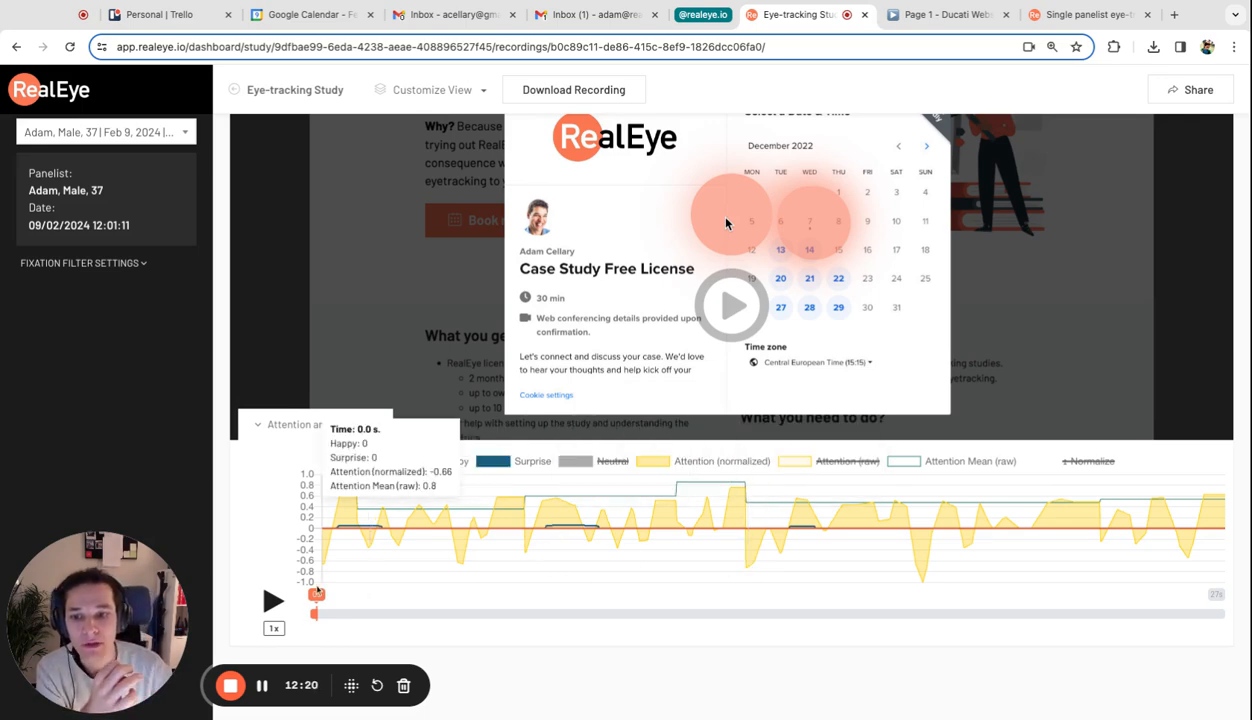
Scrub the recording forward to about 16 s and back to about 10 s to compare gaze with the attention chart.
click(318, 611)
drag(320, 610, 838, 612)
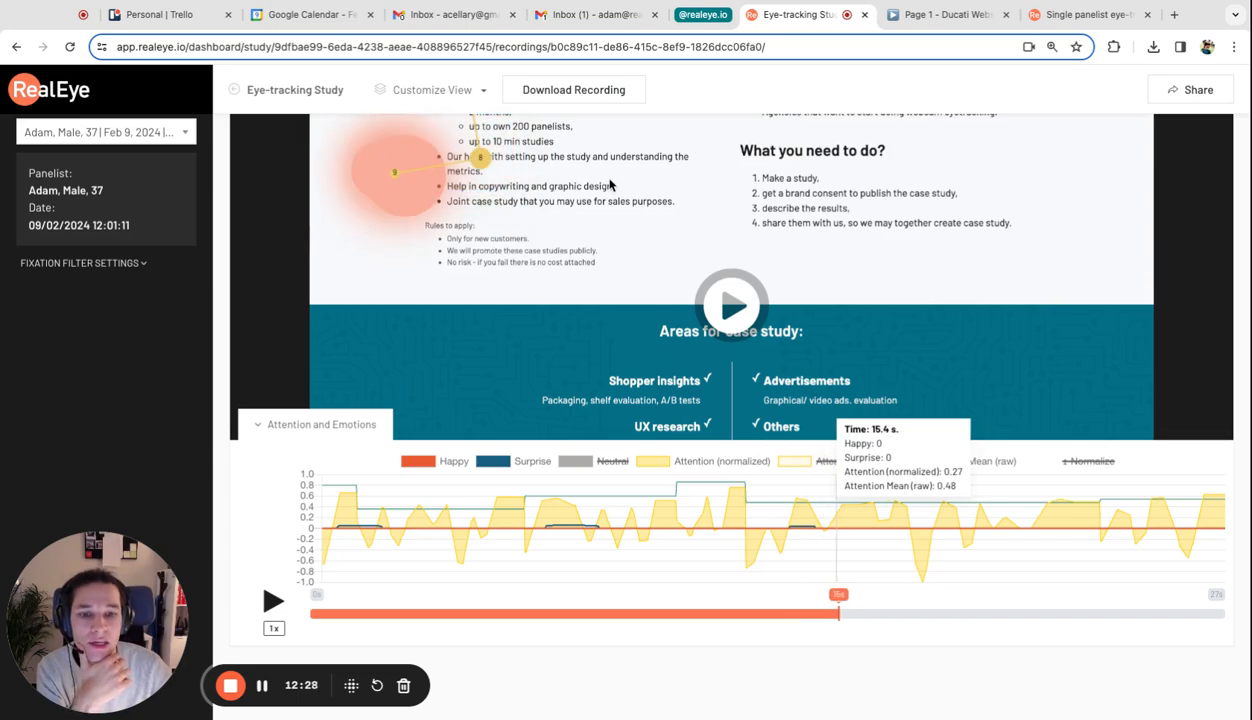
scroll(730, 400, up, 3)
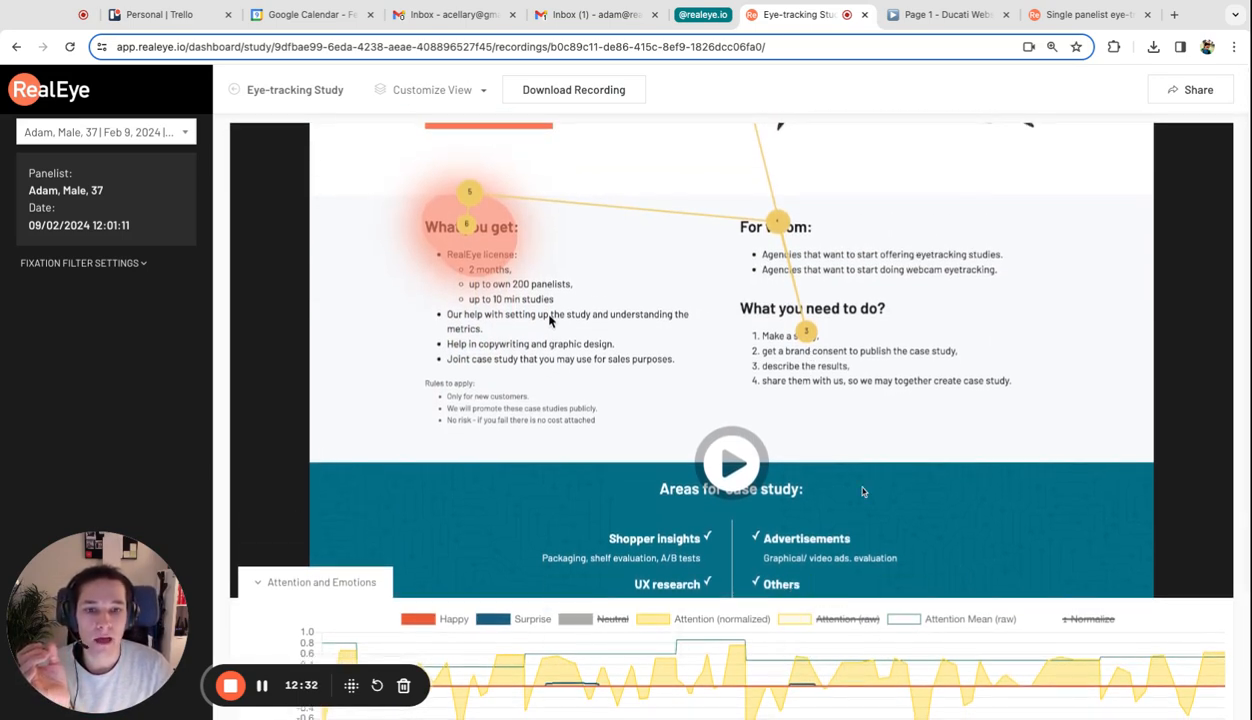
scroll(785, 318, down, 1)
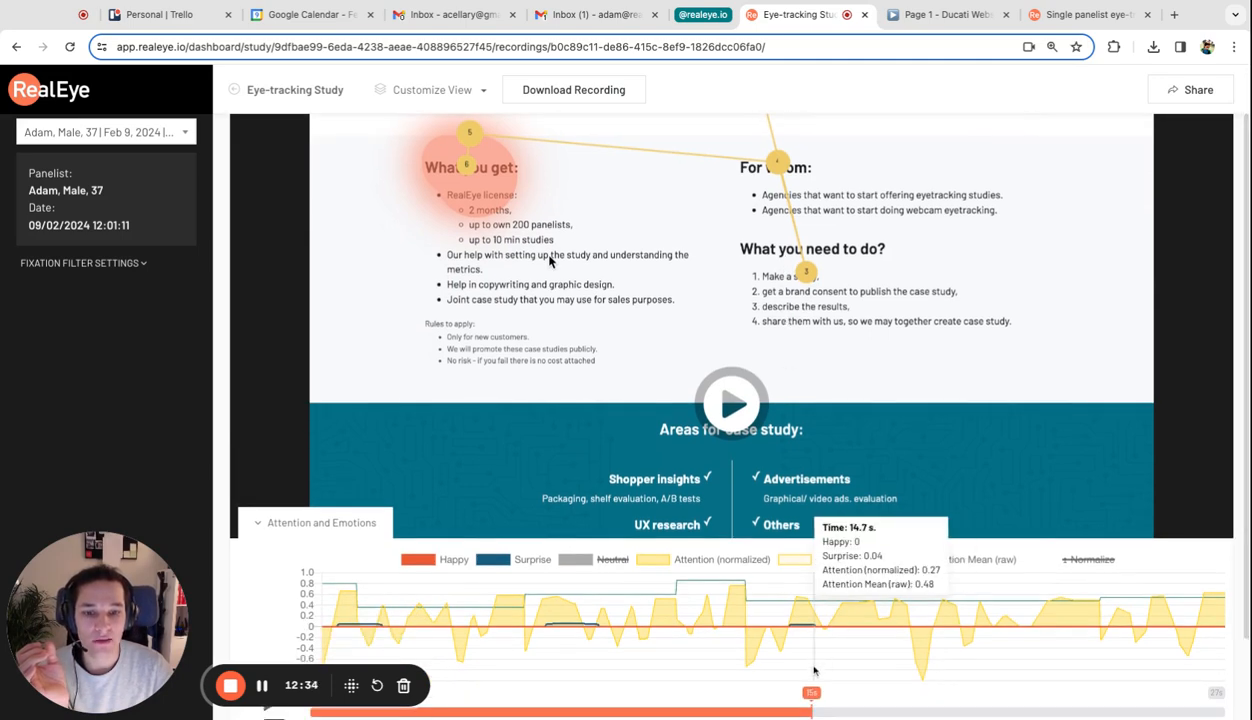
drag(811, 696, 523, 696)
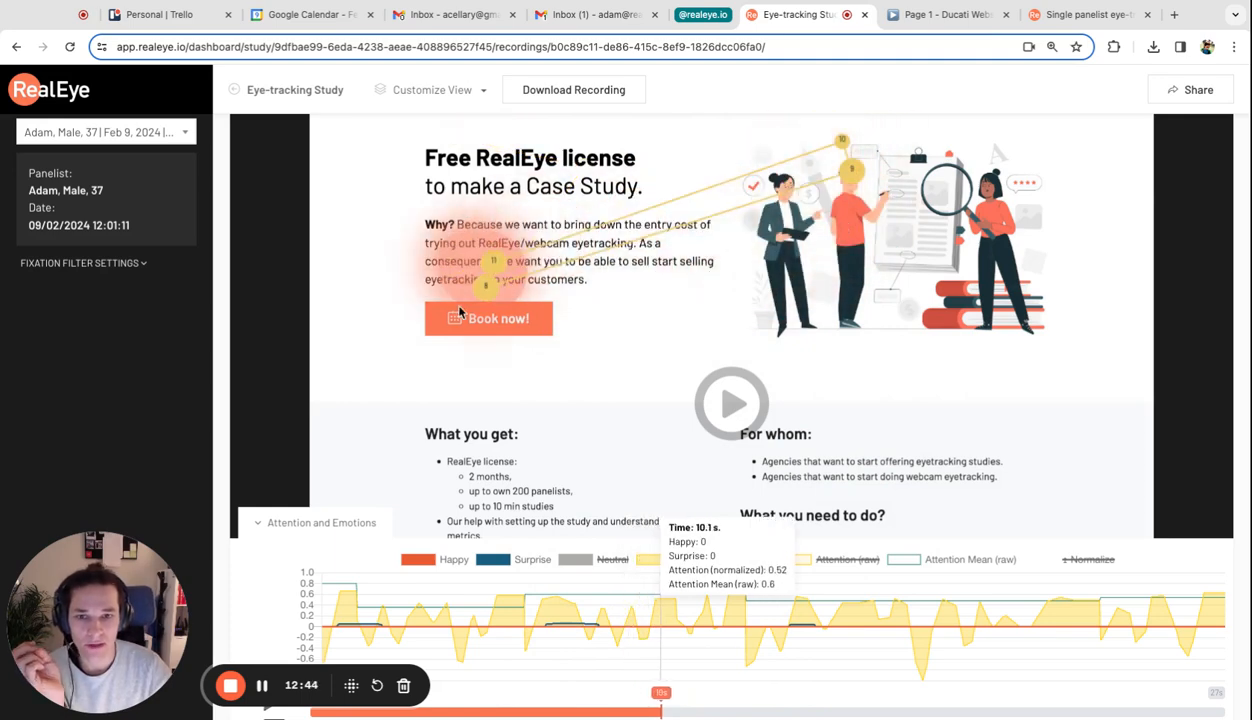
Move through the recording in small increments around 10 s, up to the moment the booking window opens from Book now!
key(Left)
key(Left)
key(Left)
key(Left)
key(Left)
key(Left)
key(Left)
key(Left)
key(Left)
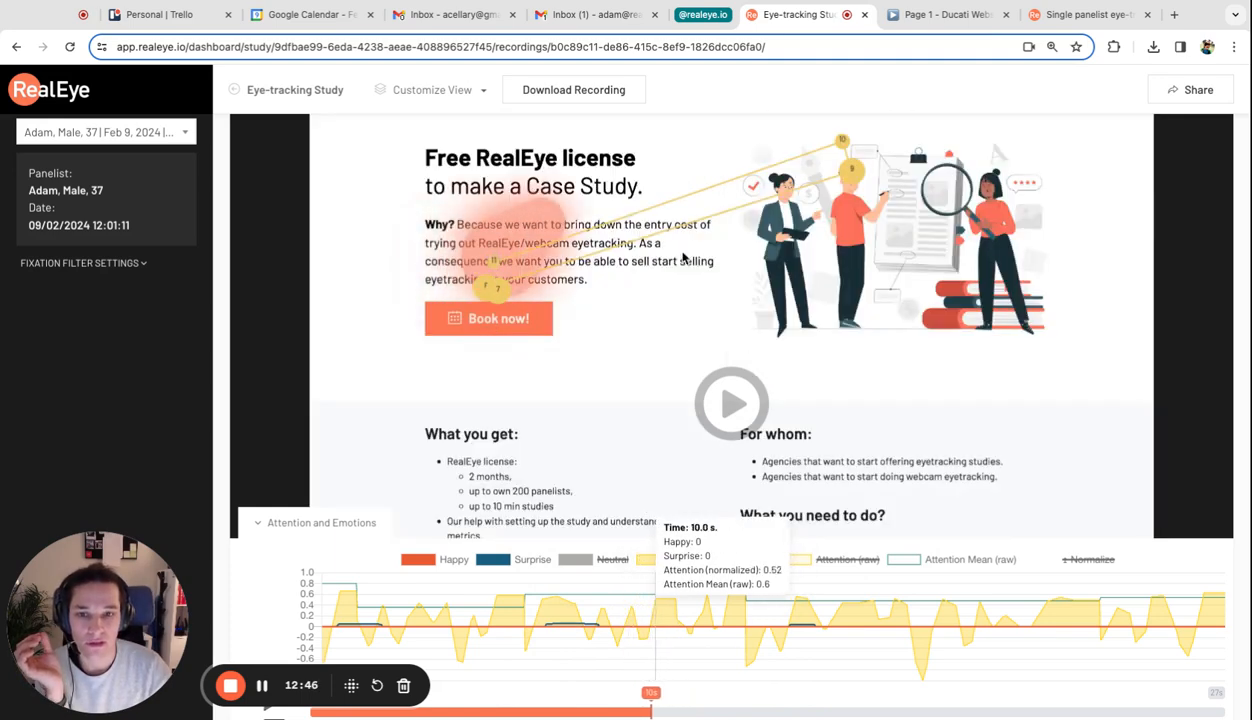
key(Right)
key(Right)
key(Right)
key(Right)
key(Right)
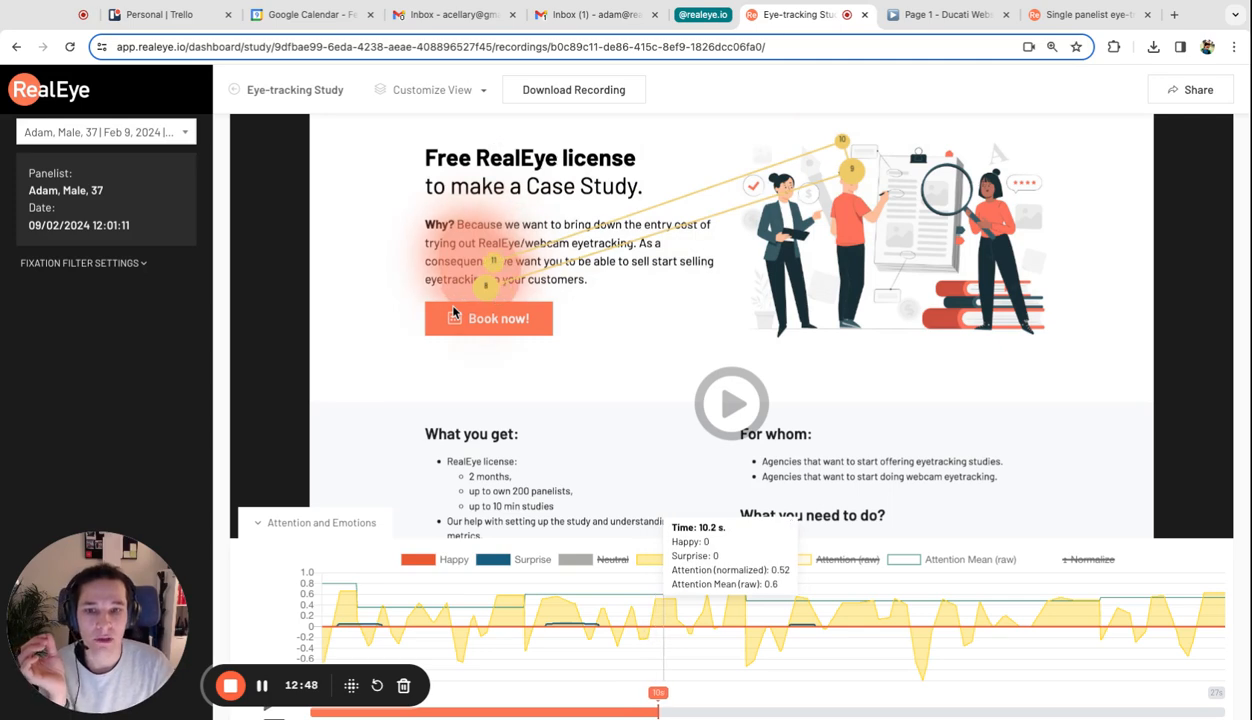
key(Right)
key(Left)
key(Right)
key(Right)
key(Left)
key(Right)
key(Right)
key(Right)
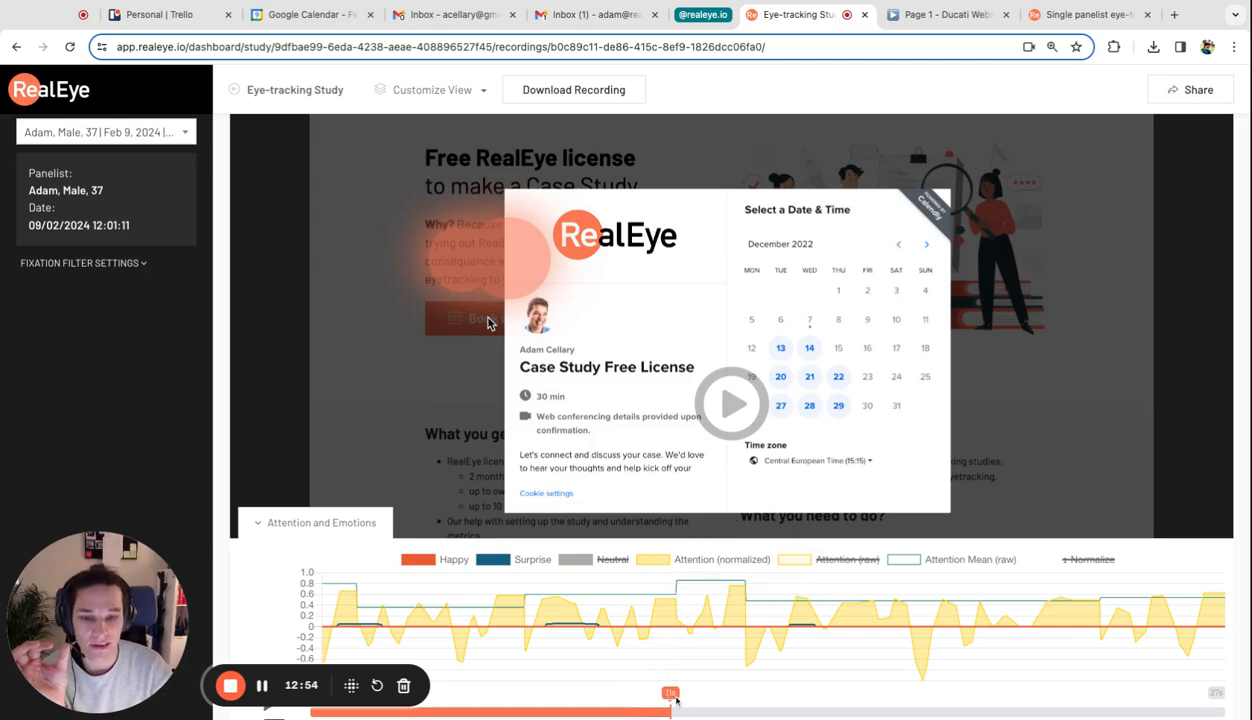
Scrub the recording to about 14 s and on to 22 s, and go back to the Eye-tracking Study results.
drag(671, 712, 775, 712)
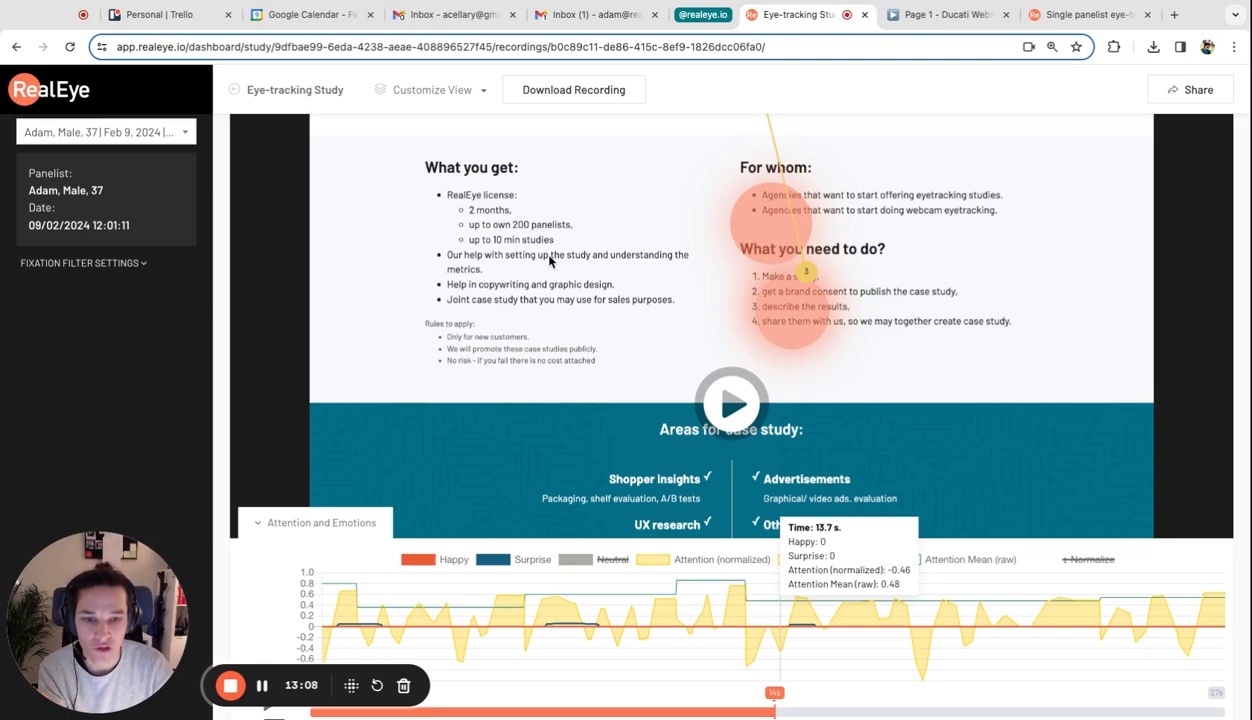
mouse_move(775, 712)
mouse_down()
mouse_move(749, 712)
mouse_move(776, 712)
mouse_up()
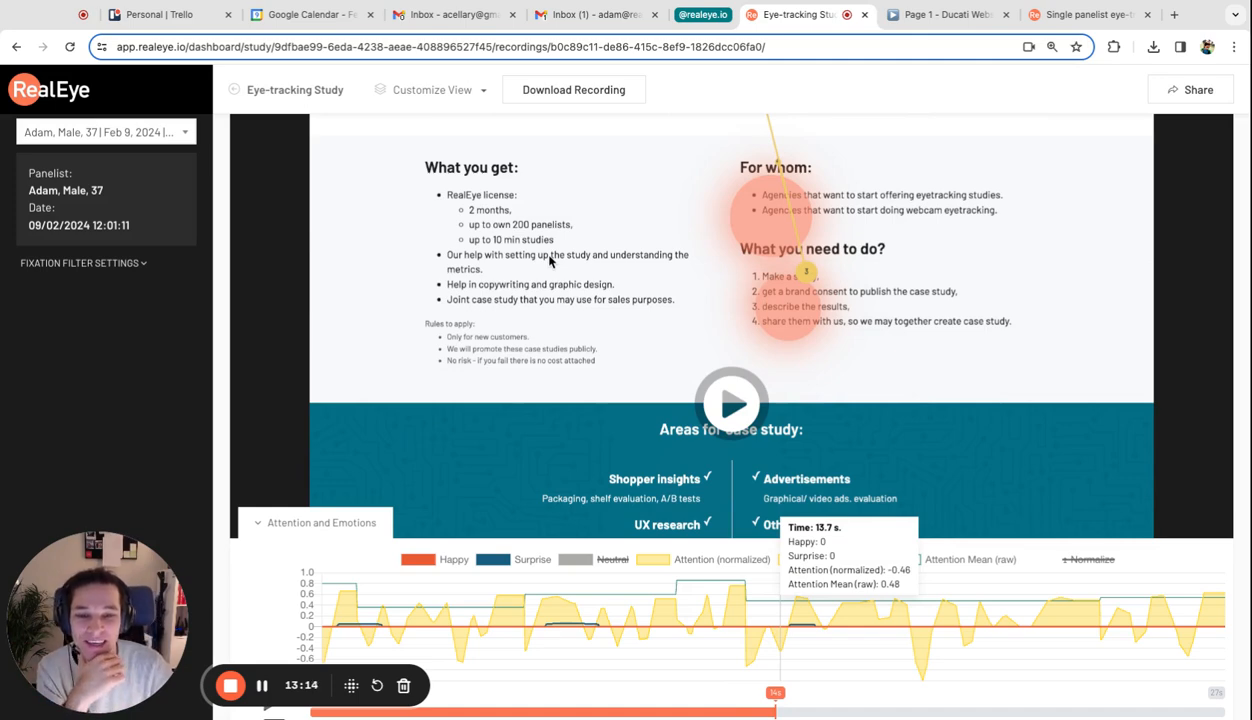
drag(776, 712, 1066, 712)
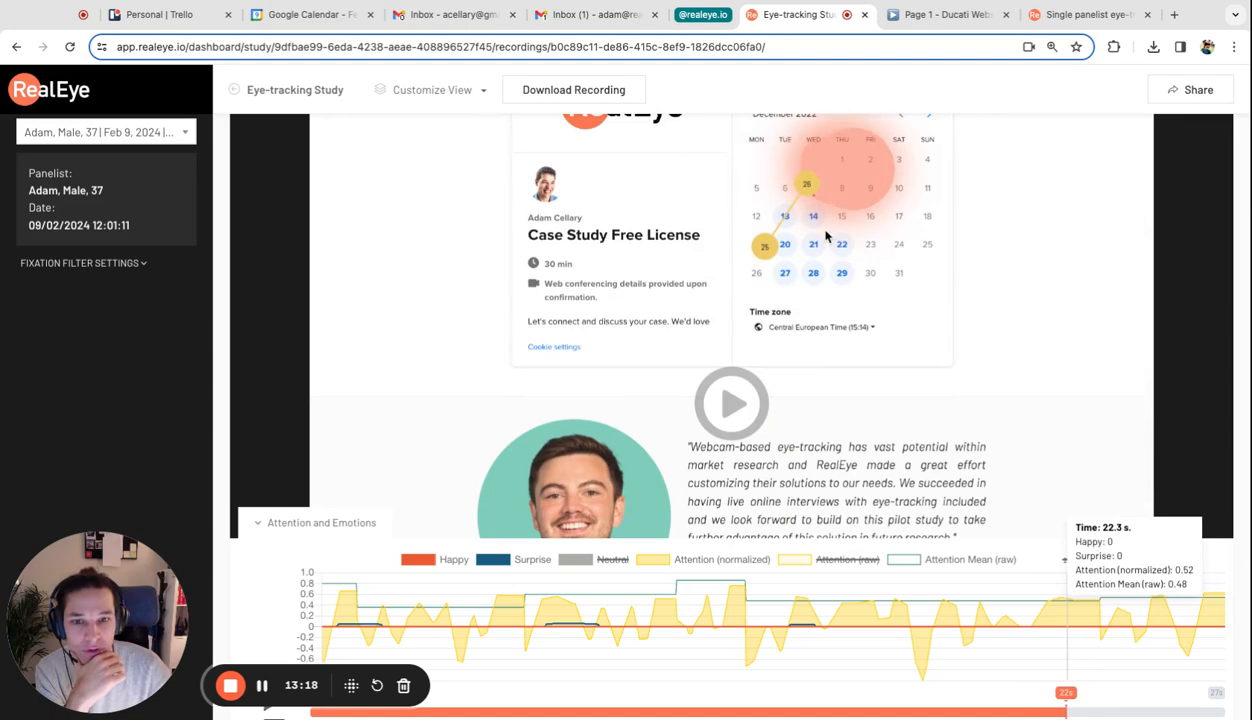
click(302, 90)
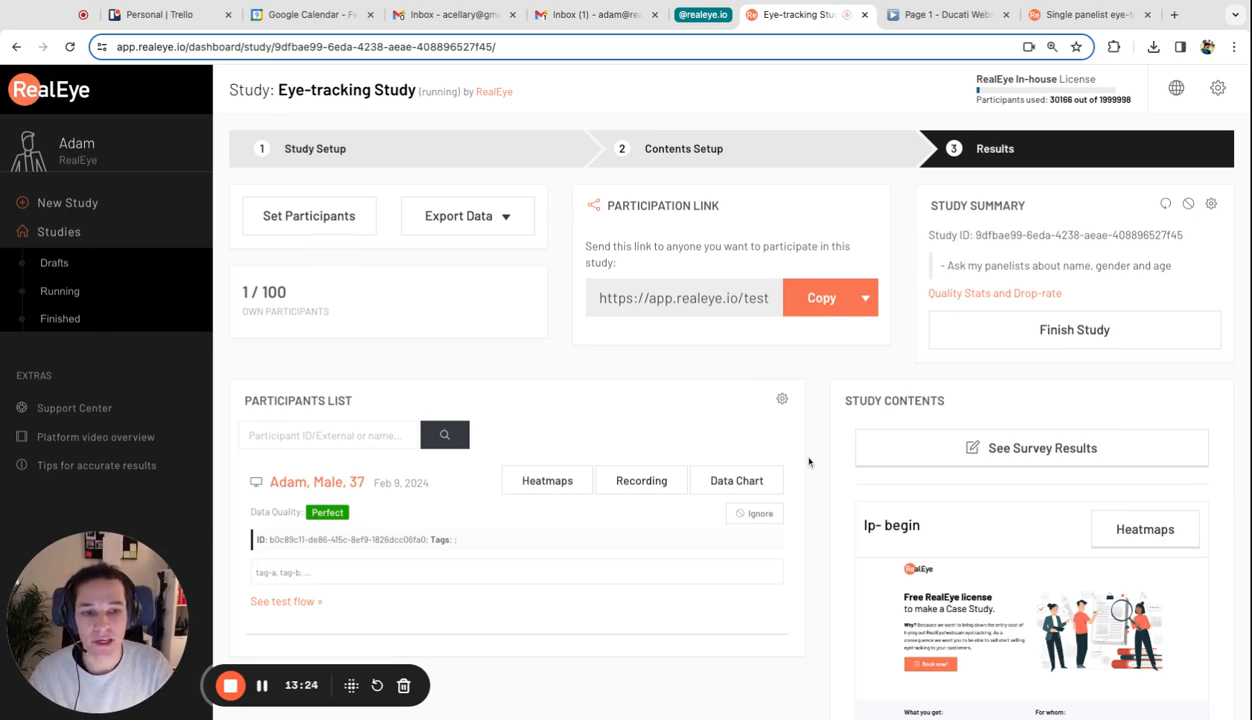
Search the running studies for "webinar", open the Webinar study and look through its participants and contents.
click(87, 296)
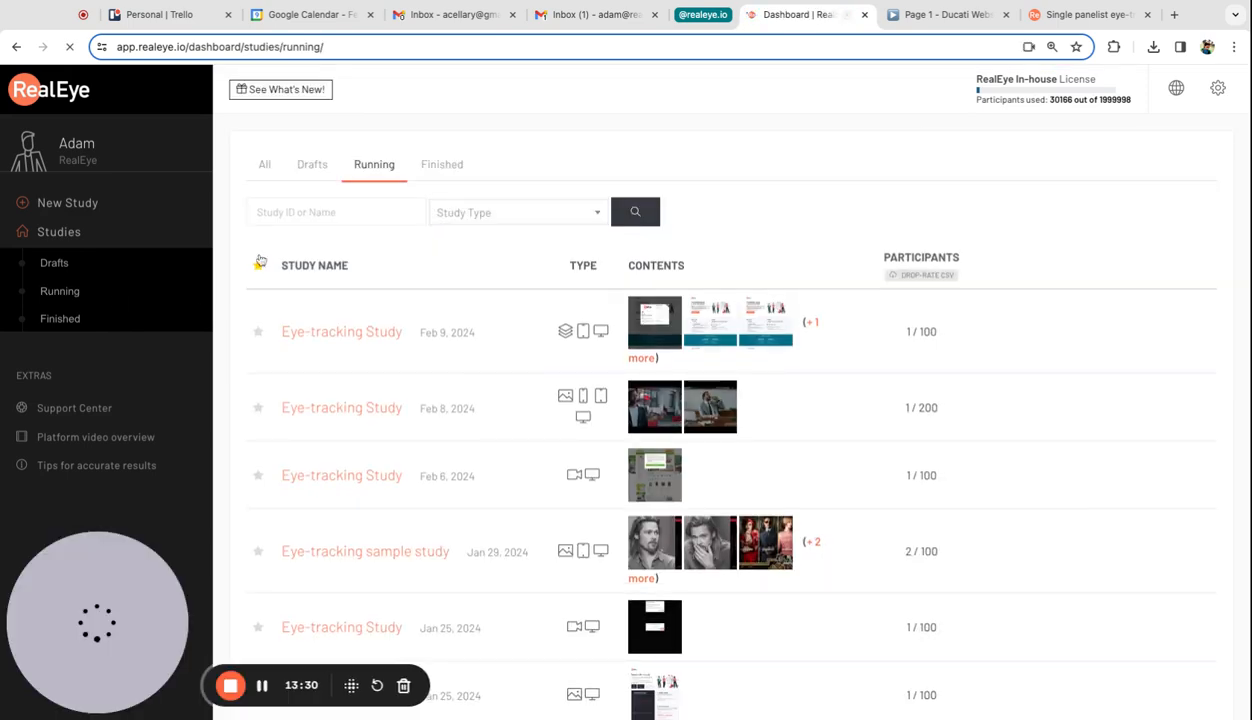
click(297, 215)
text(webinar)
key(Return)
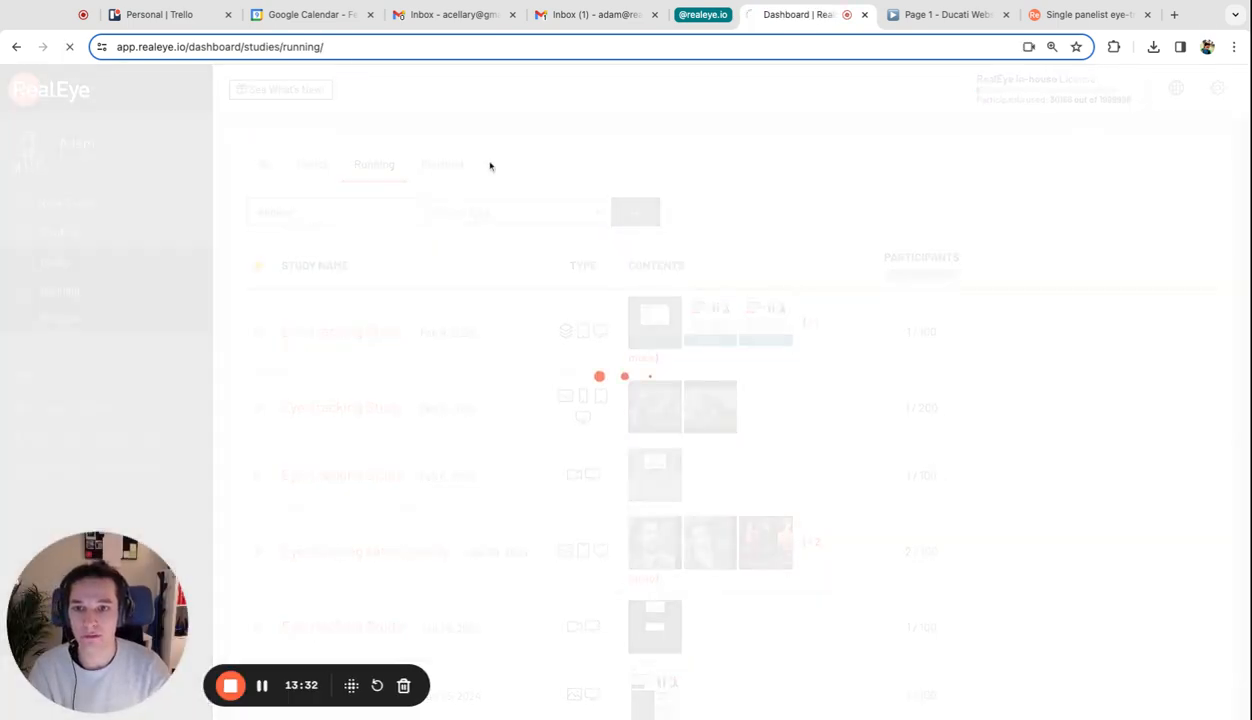
click(322, 583)
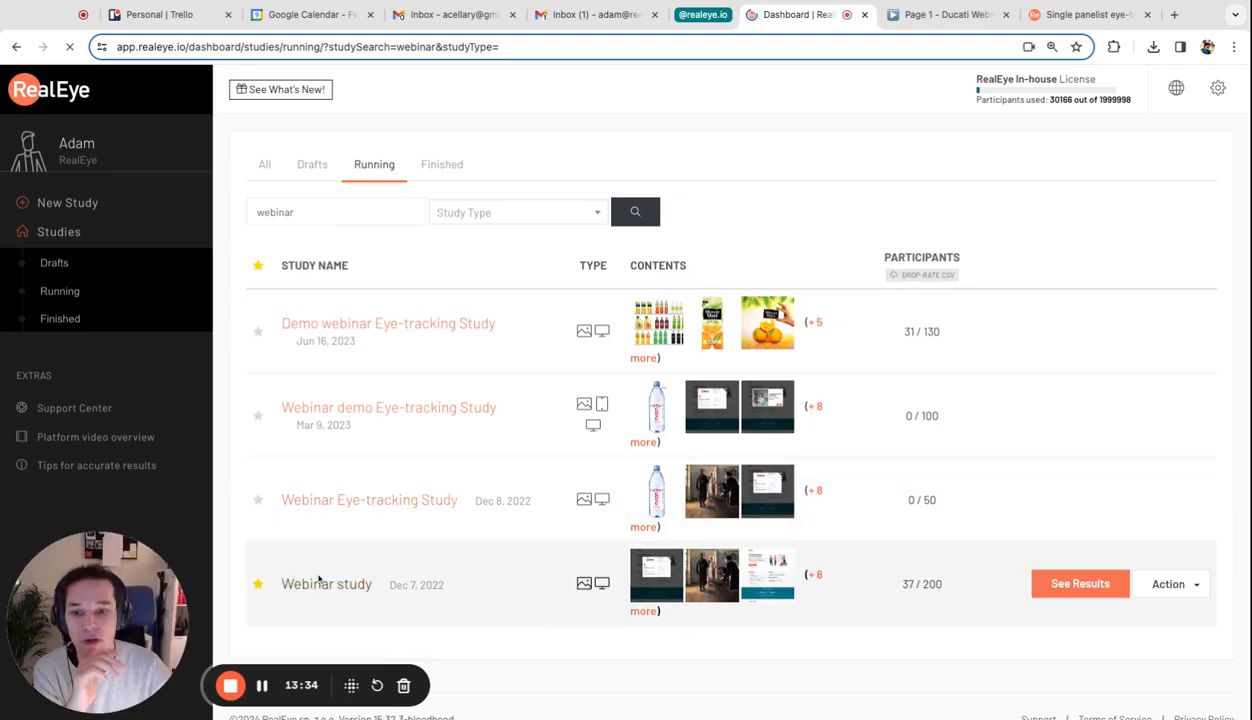
scroll(648, 359, down, 15)
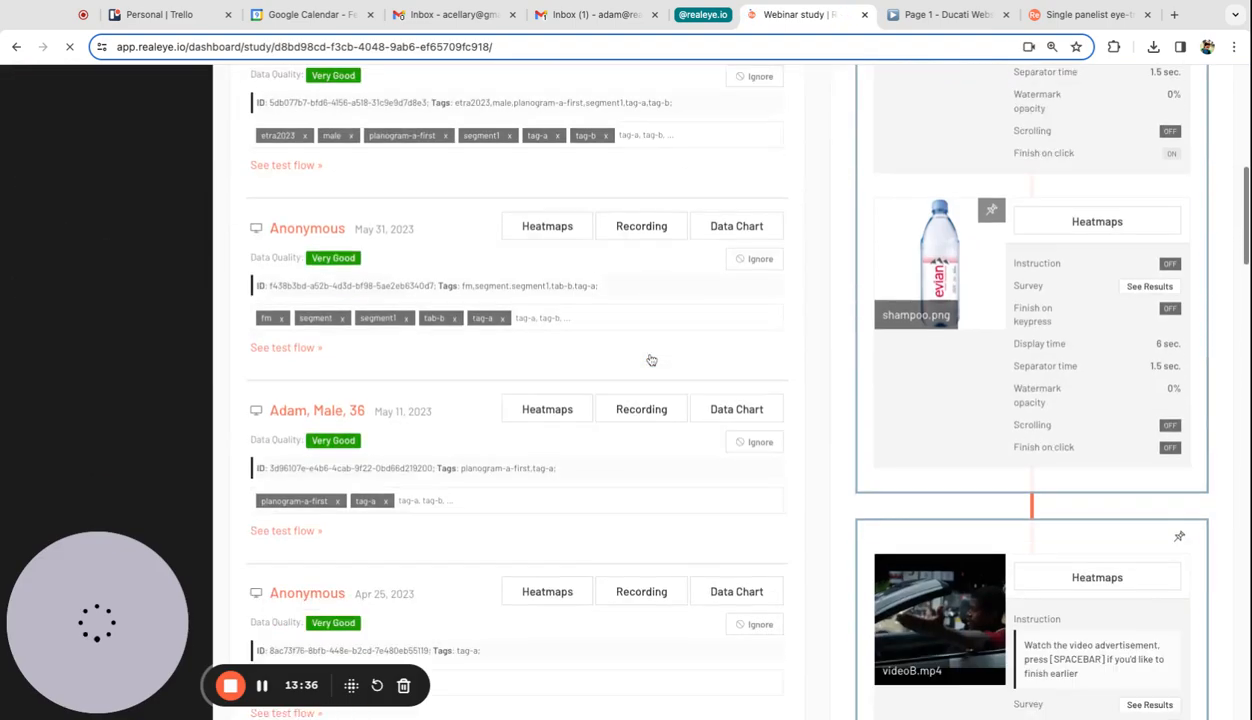
Open the heatmaps of lp-case-study-popup-2.png, lp-case-study-popup.png and lp-case-study.png in separate browser tabs, and switch to the lp-case-study.png one.
scroll(806, 477, down, 3)
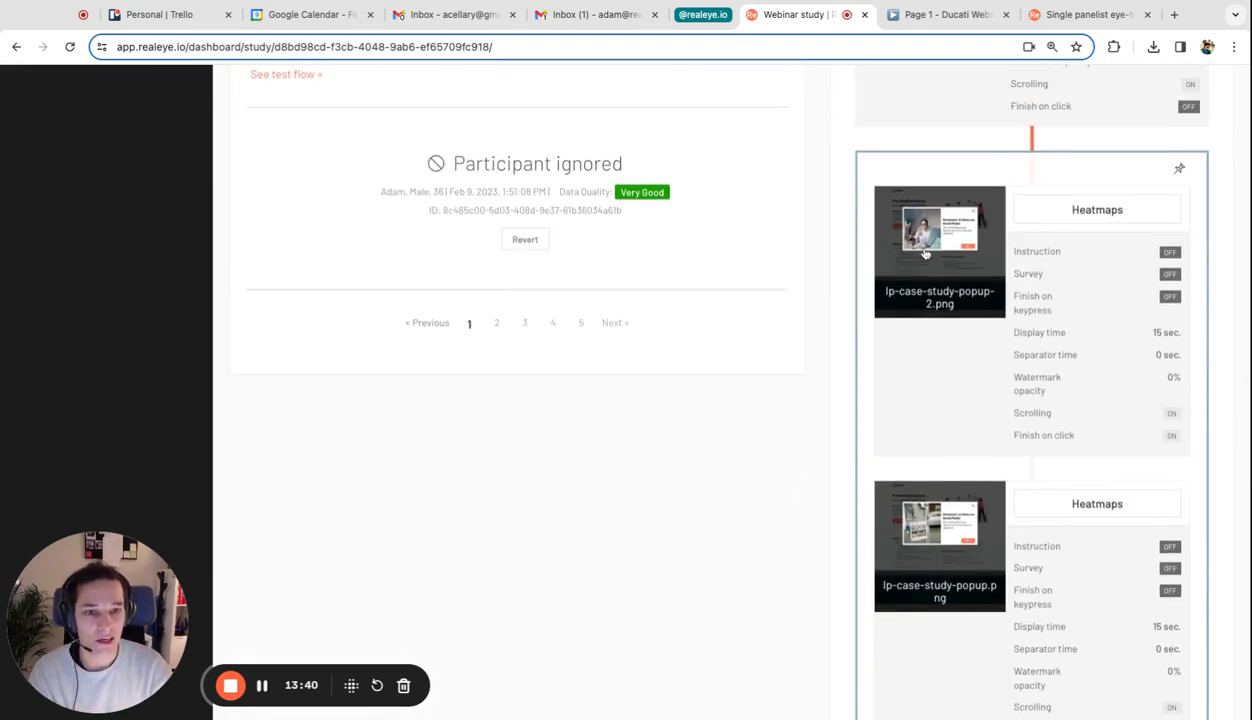
click(1097, 214)
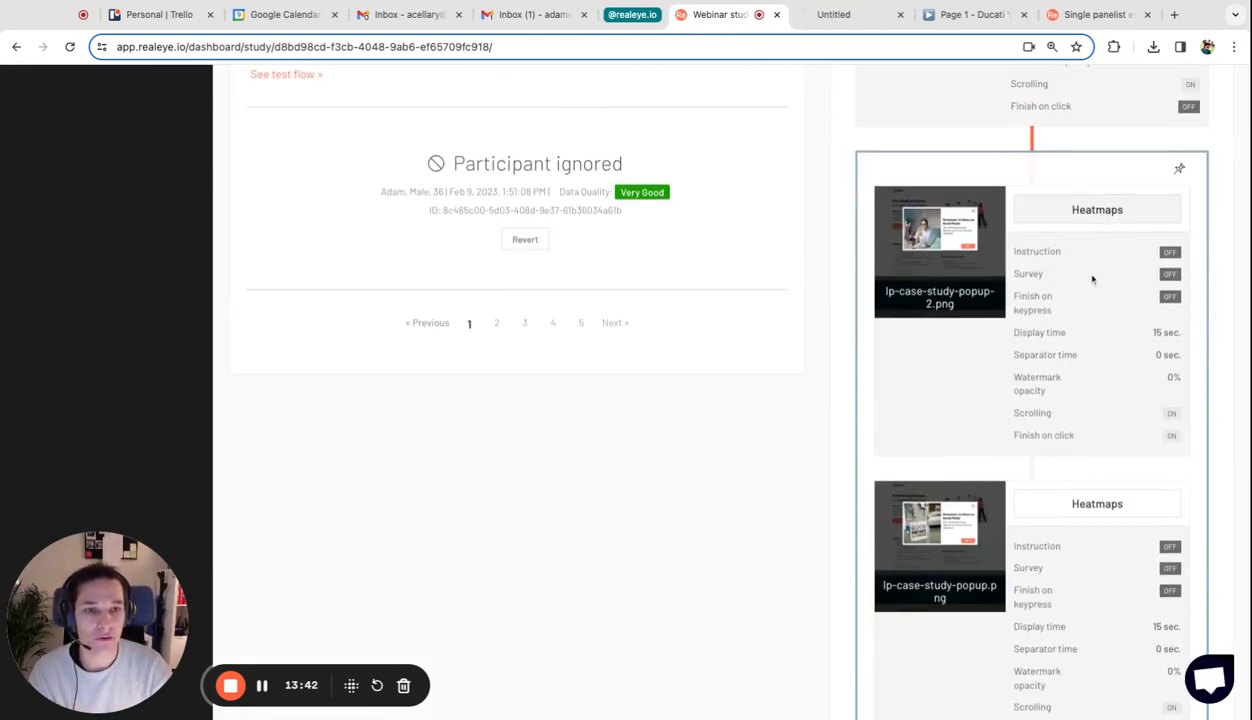
click(1070, 508)
scroll(1096, 484, down, 4)
click(1095, 480)
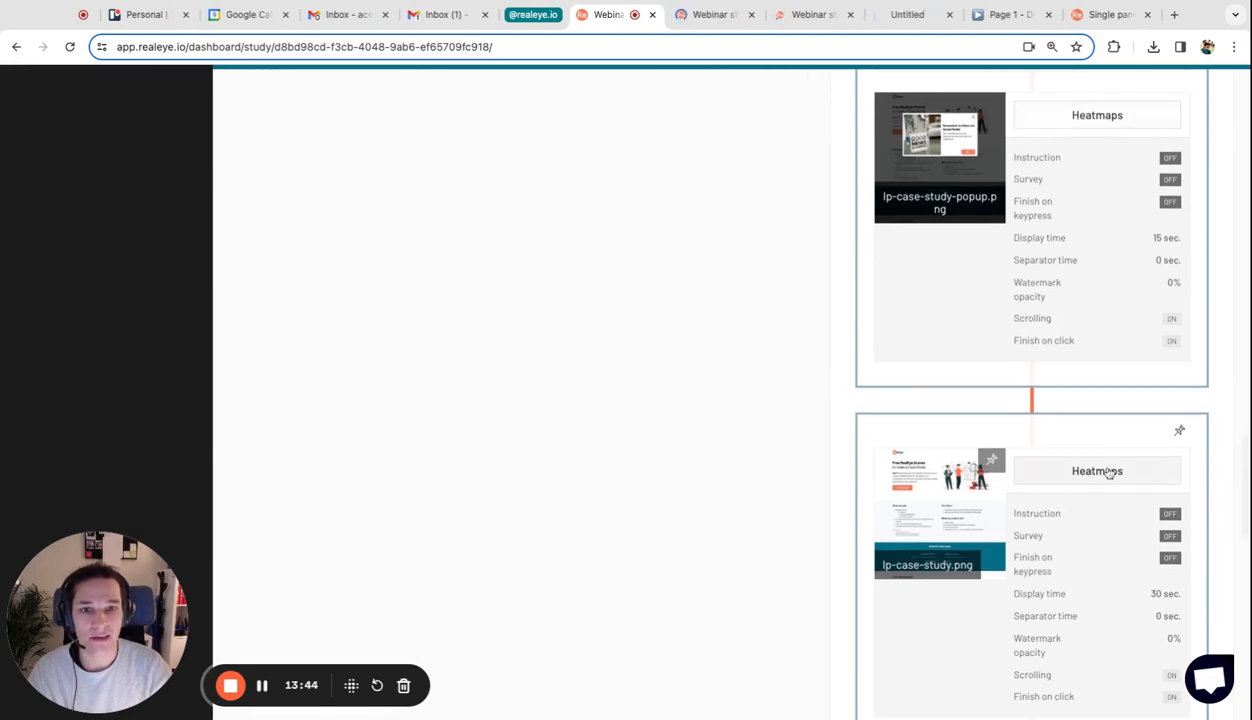
click(896, 22)
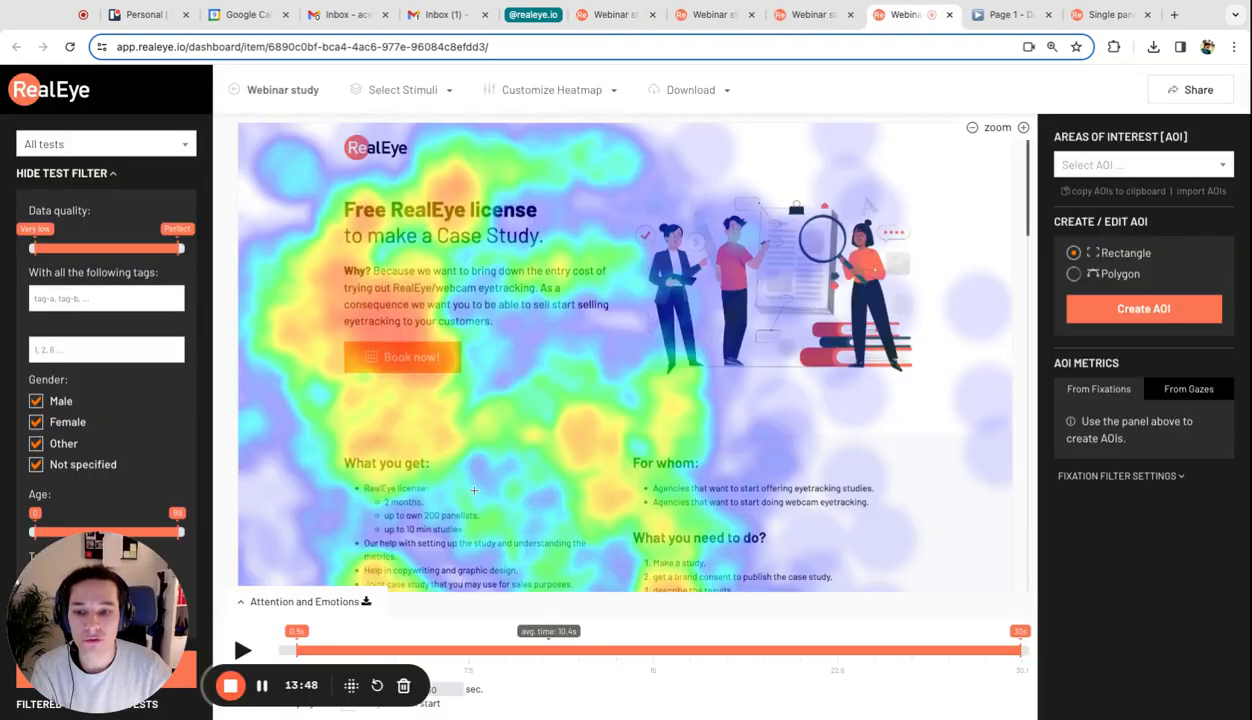
Expand the Attention and Emotions chart for the landing page heatmap, look at it, and collapse it again.
scroll(474, 490, down, 1)
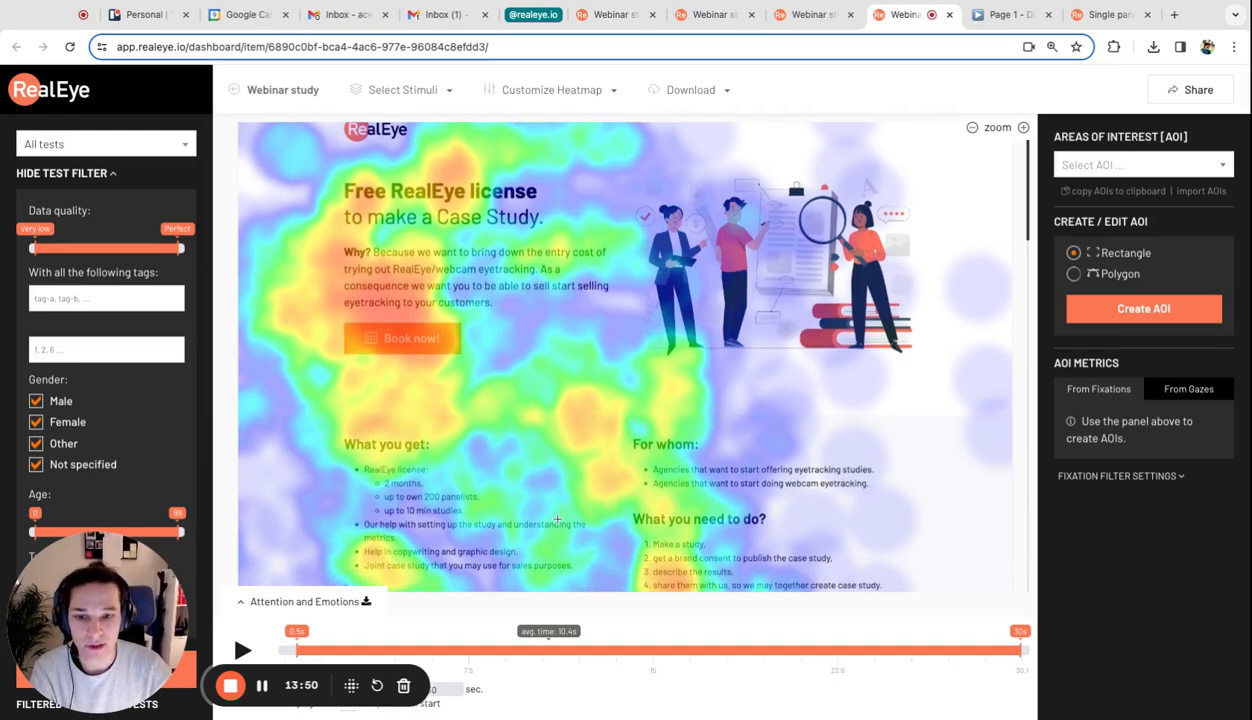
click(333, 600)
scroll(333, 595, down, 1)
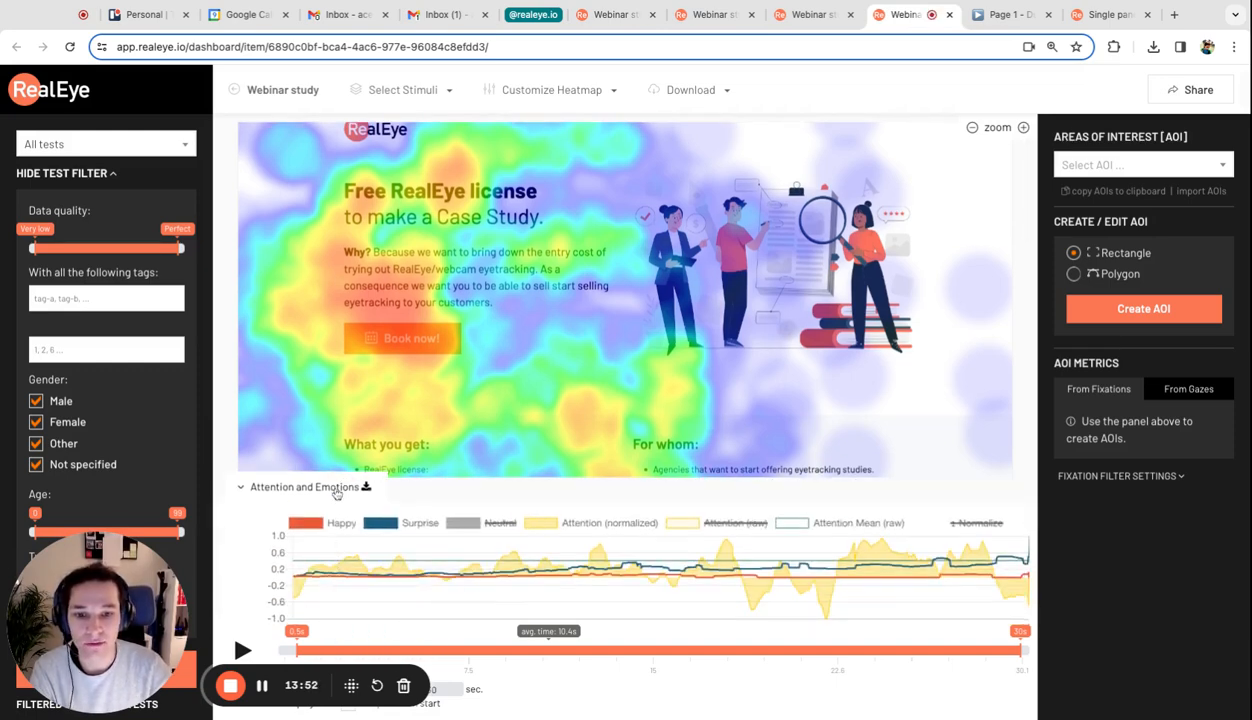
click(325, 492)
Set the end of the heatmap's time range to 29.5 s and look over the whole landing page.
mouse_move(1019, 634)
mouse_down()
mouse_move(326, 635)
mouse_move(1007, 637)
mouse_up()
scroll(566, 303, down, 2)
scroll(566, 304, up, 2)
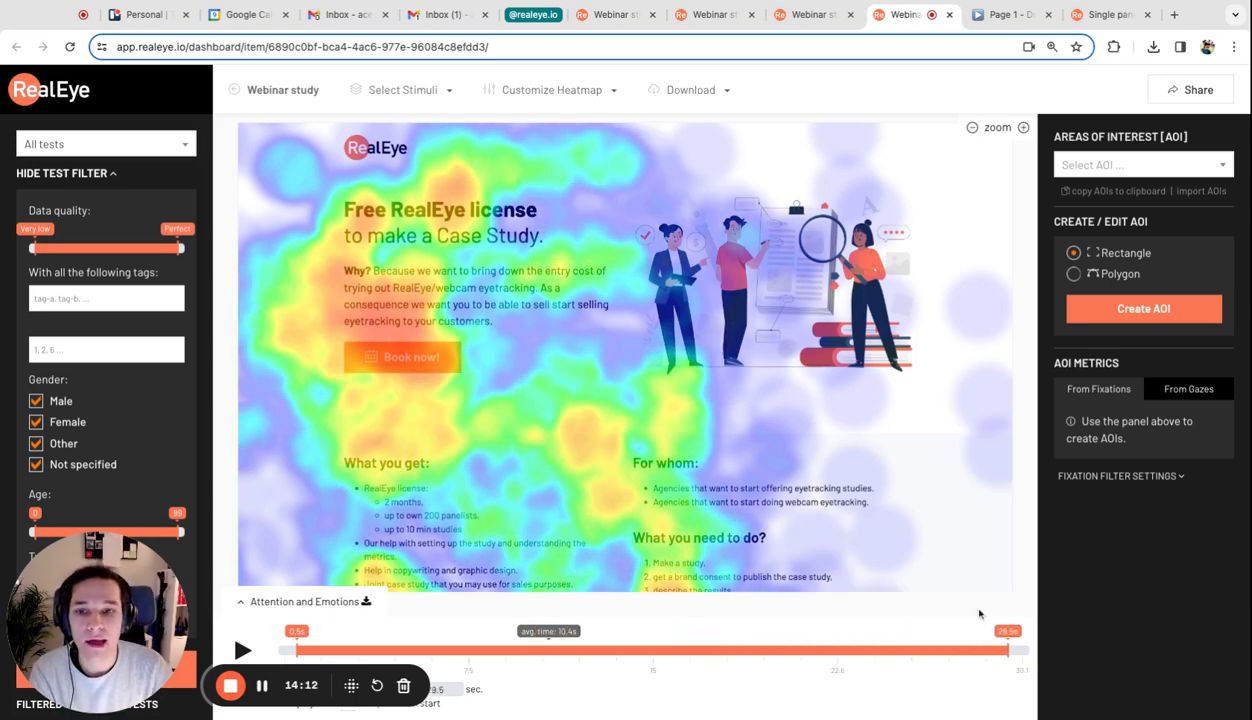
scroll(587, 346, down, 5)
scroll(587, 346, down, 2)
scroll(587, 346, up, 8)
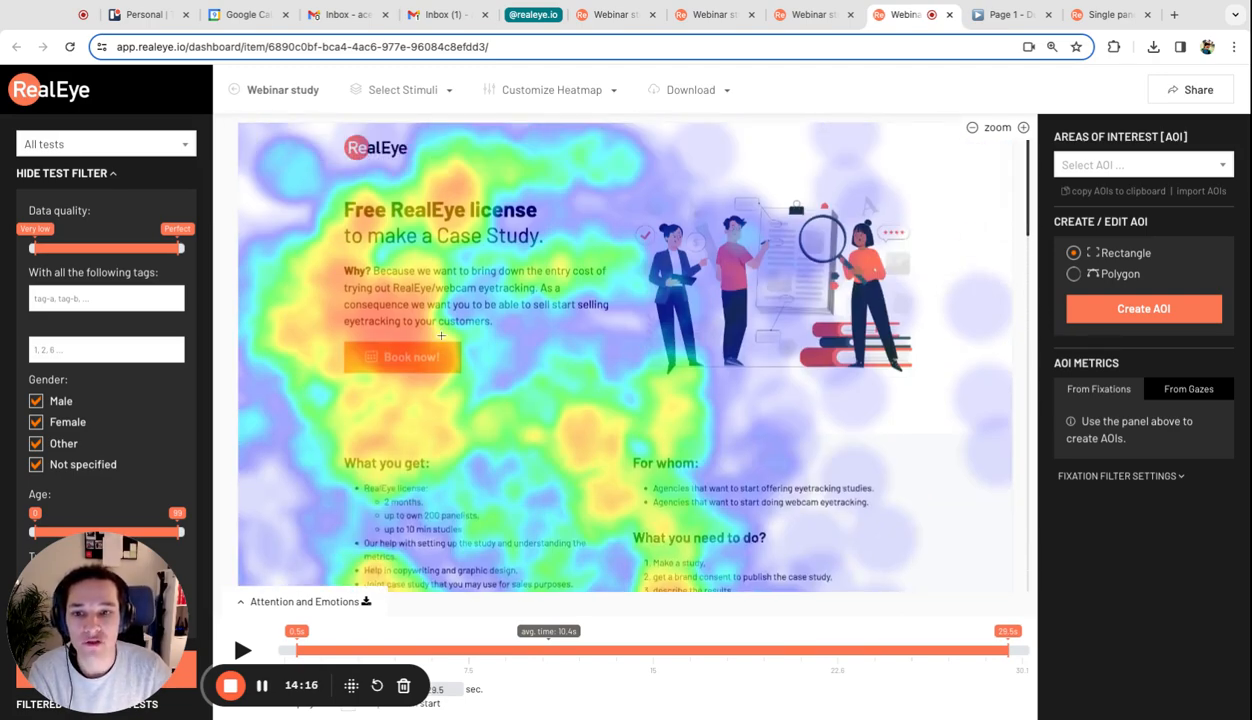
Draw a rectangular area of interest around the Book now! button and set the heatmap's mouse display to Clicks only.
drag(340, 340, 465, 374)
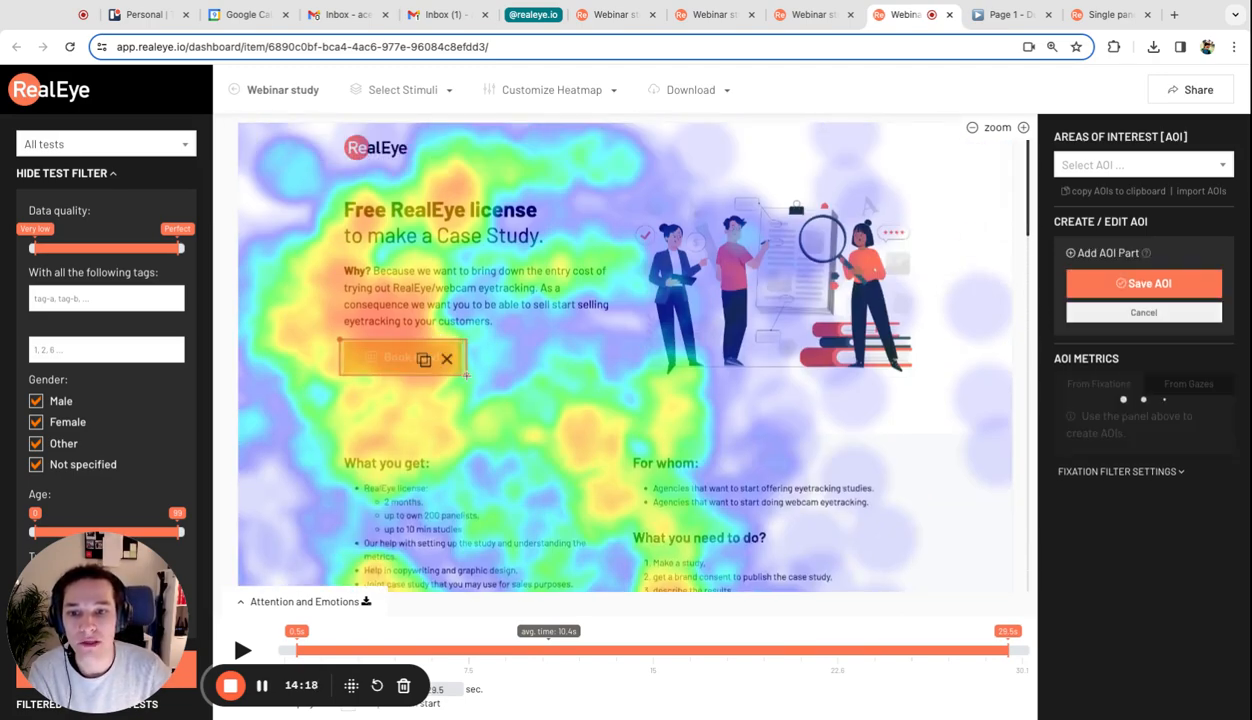
click(573, 91)
click(302, 190)
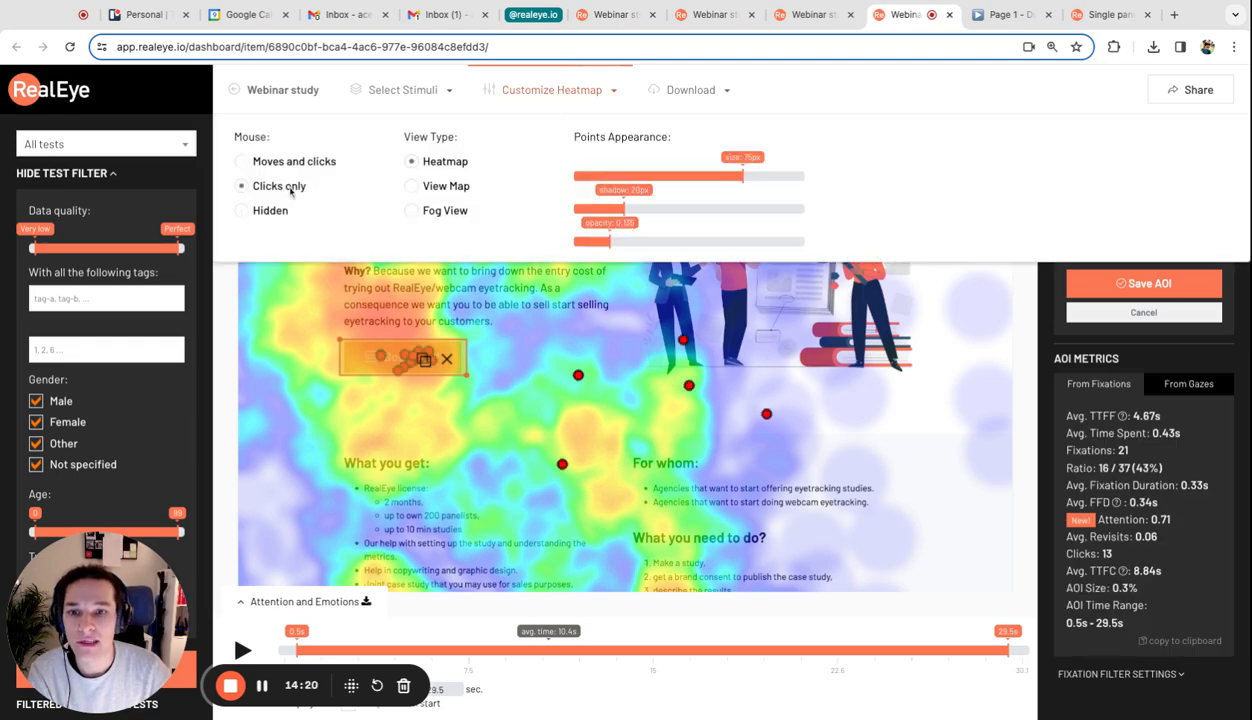
click(557, 108)
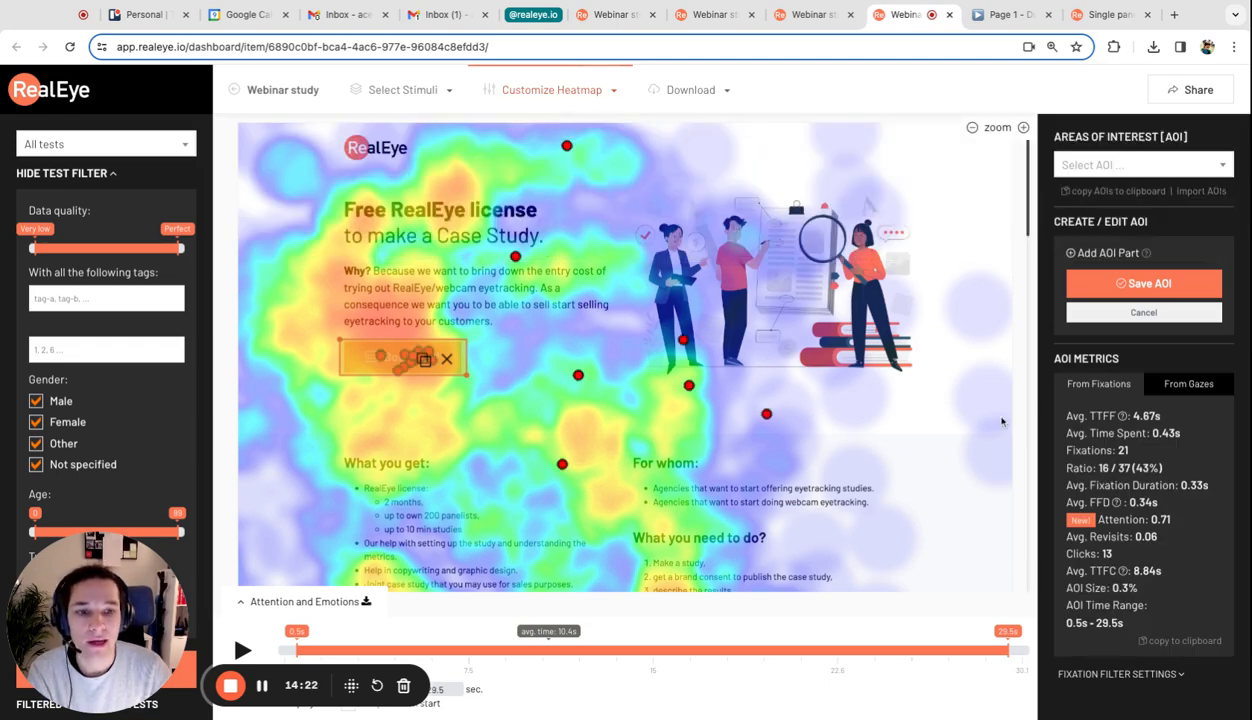
Compare Avg. TTFF and Avg. TTFC for the Book now! area of interest, and remove the area.
triple_click(1094, 418)
click(1145, 415)
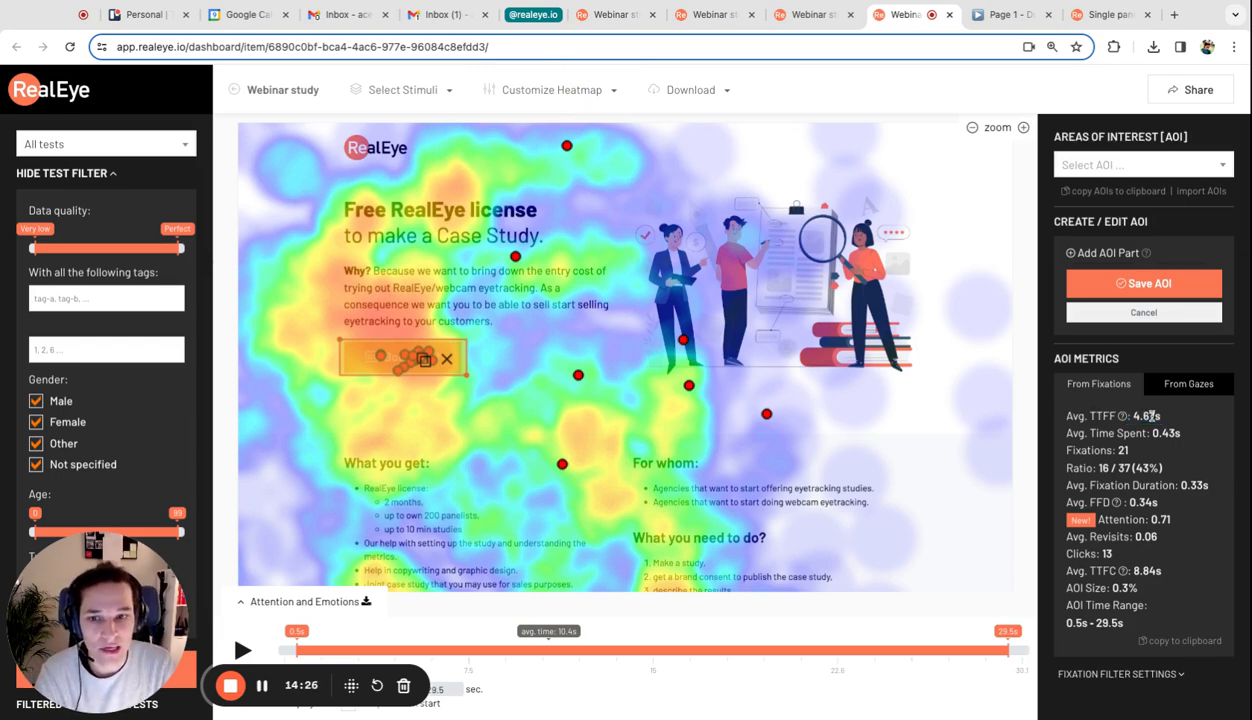
triple_click(1132, 568)
click(1153, 569)
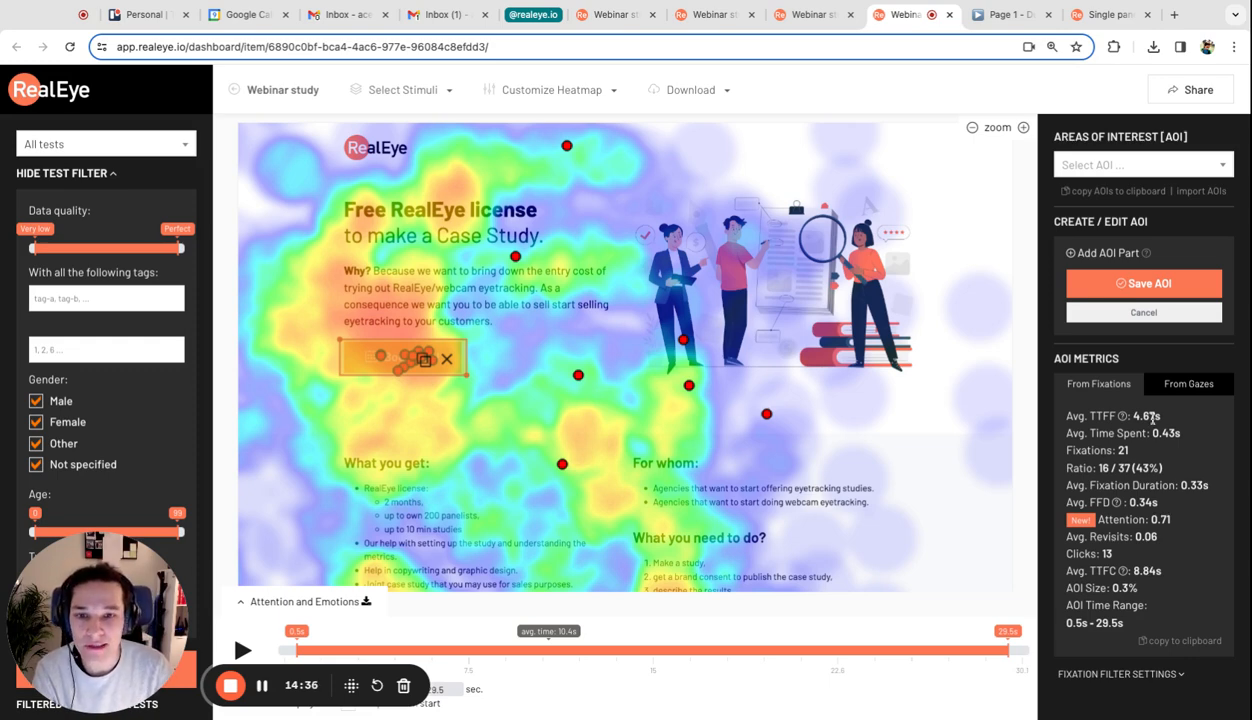
click(448, 359)
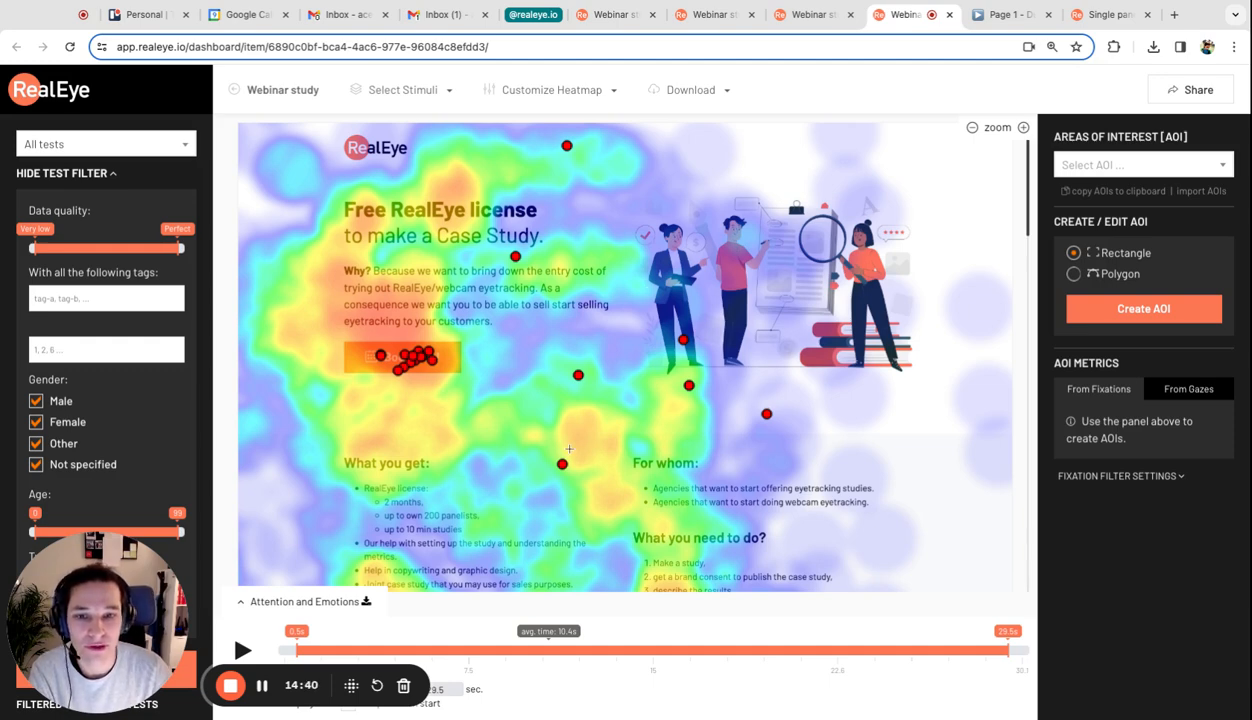
Use a temporary area of interest around the people illustration, about 39% wide and 10% high, to examine its ratio, time spent and attention.
drag(626, 183, 933, 386)
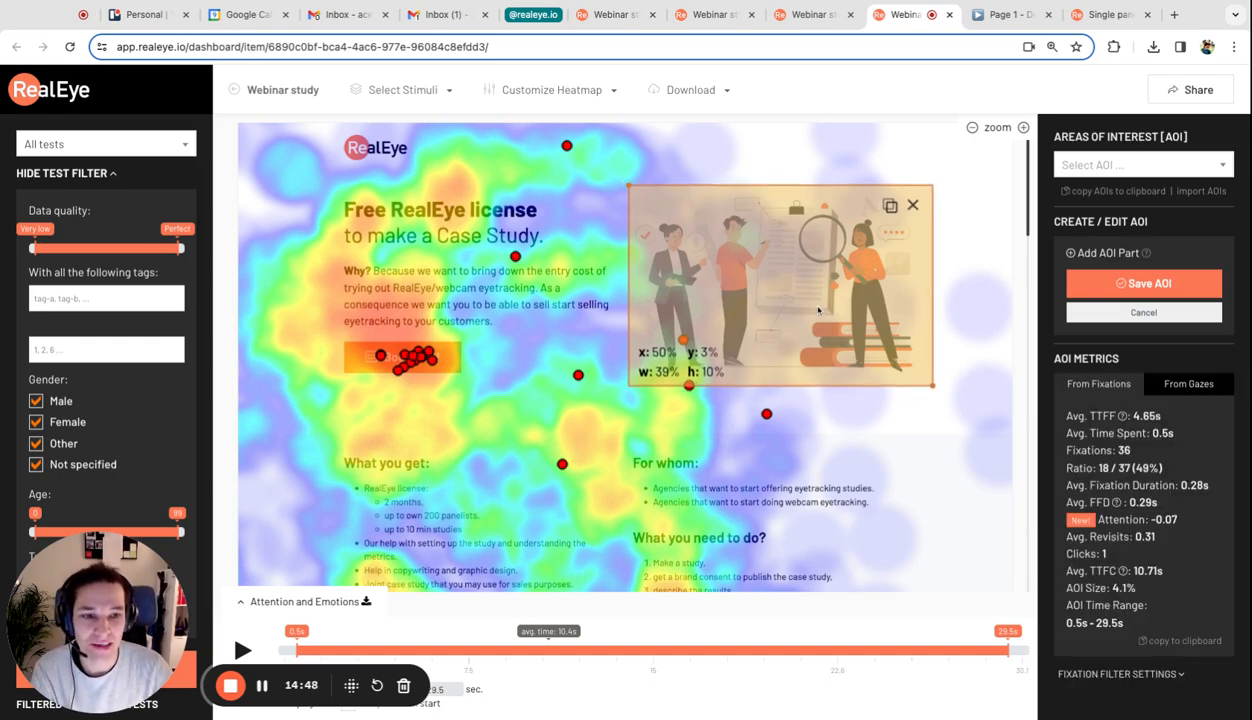
triple_click(1110, 460)
click(1110, 460)
triple_click(1140, 433)
click(1140, 433)
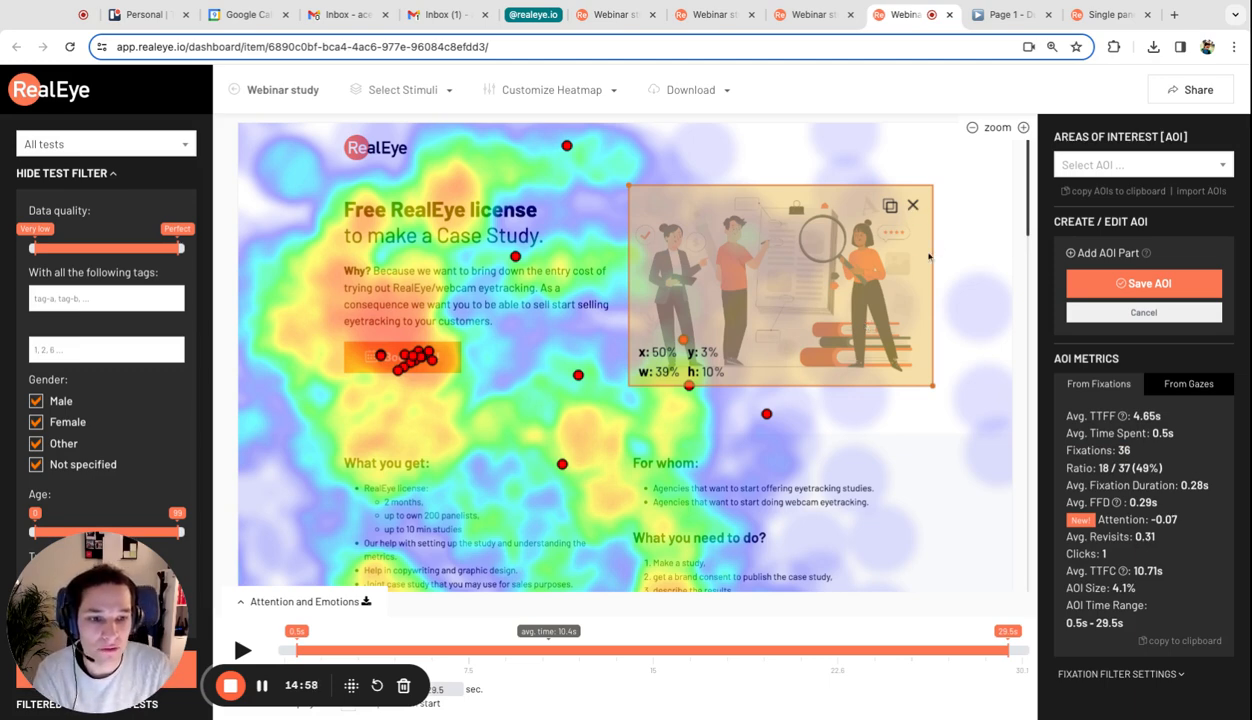
triple_click(1148, 521)
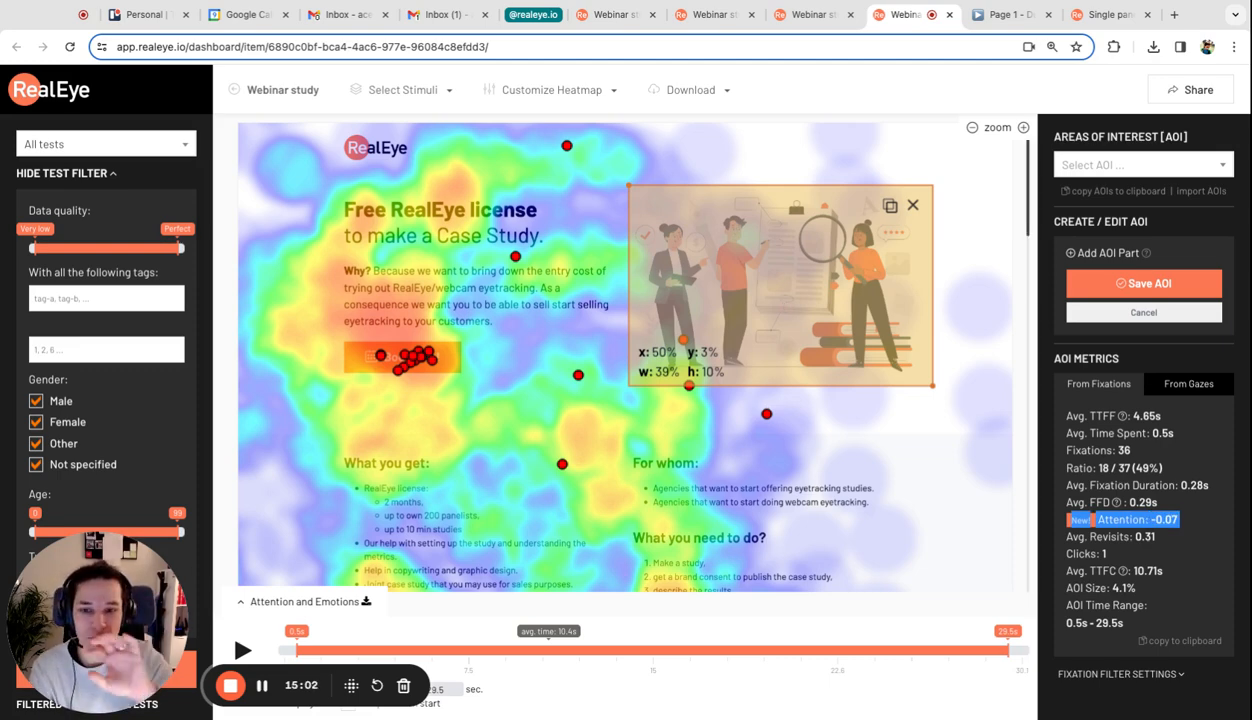
click(913, 205)
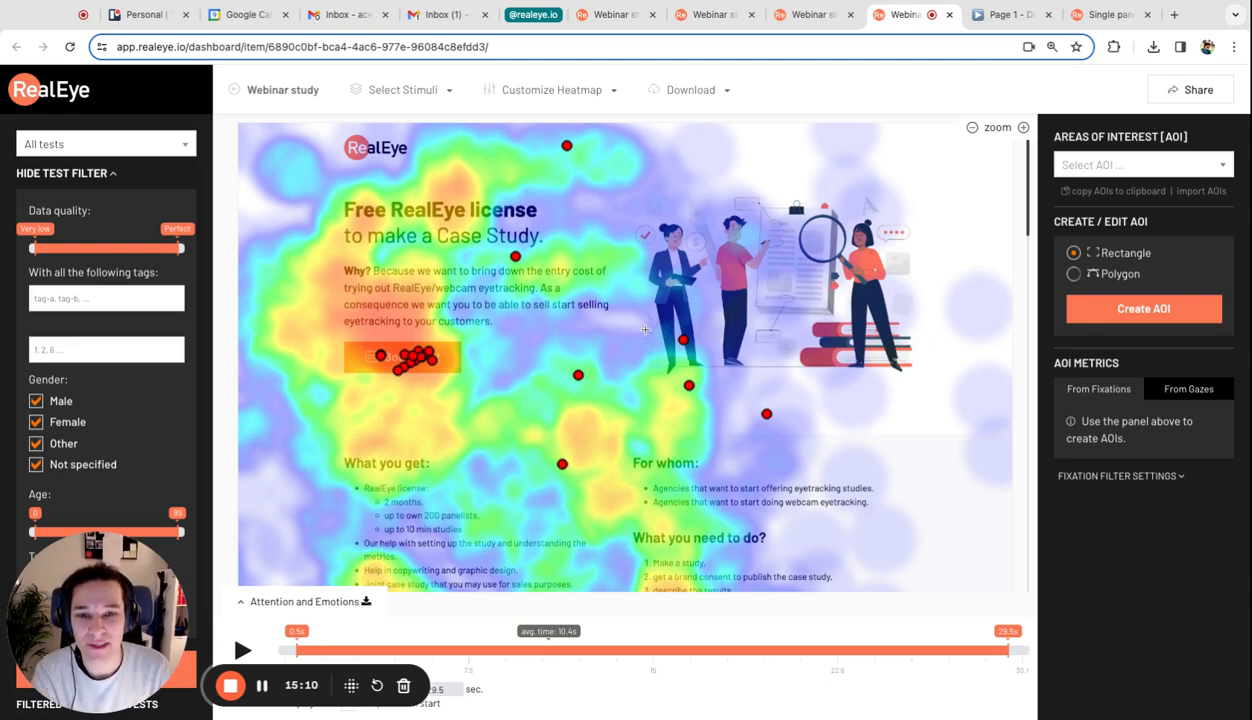
Draw a rectangular area of interest about 12% wide and 4% high over the clicked dates in the booking calendar.
scroll(645, 329, down, 2)
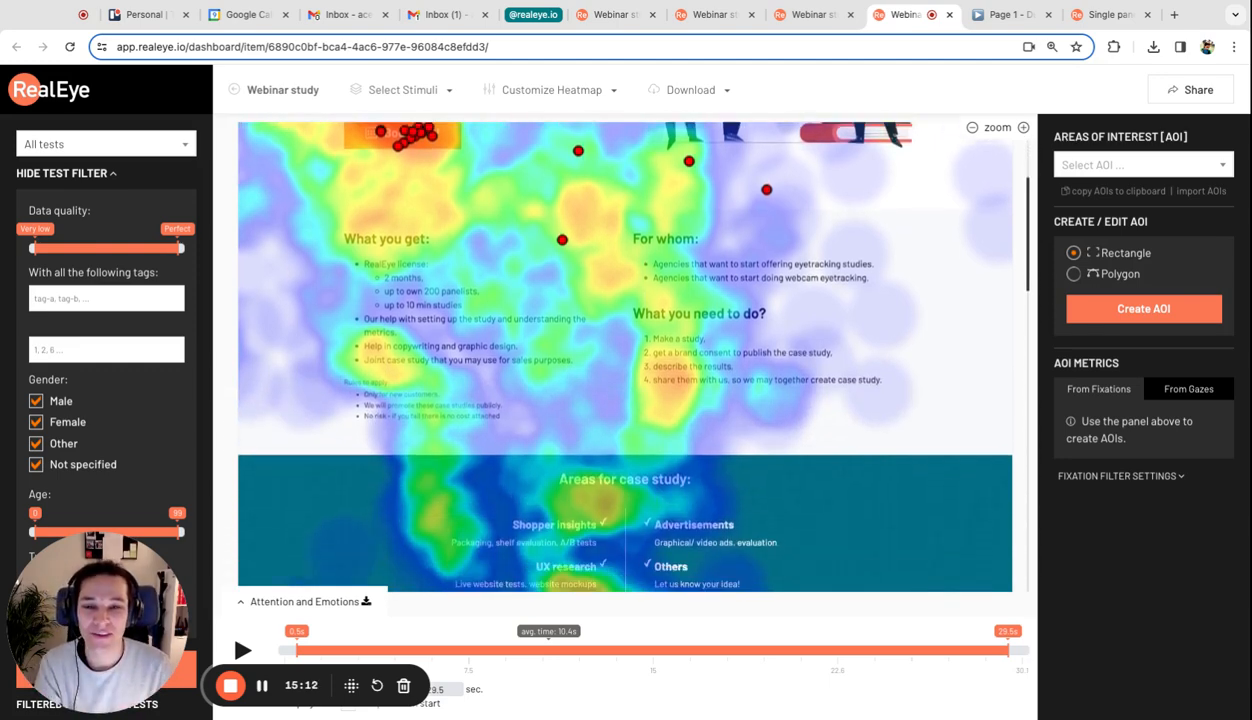
scroll(624, 350, down, 5)
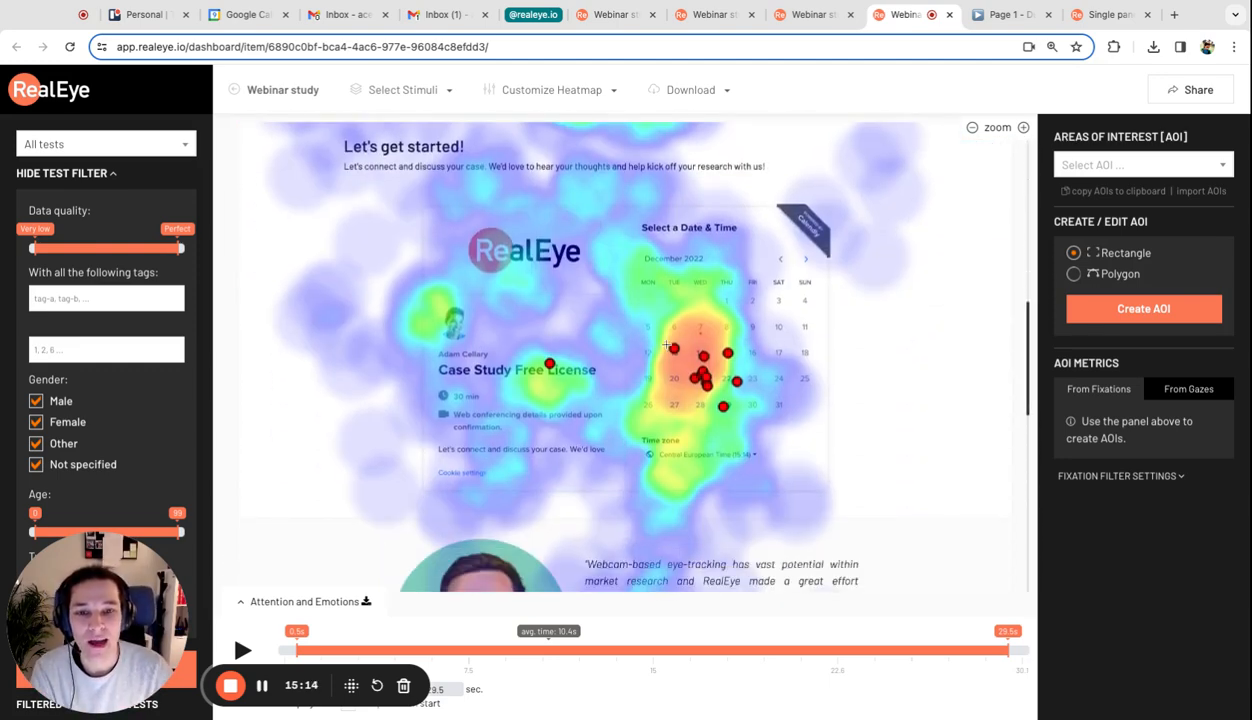
drag(652, 339, 746, 421)
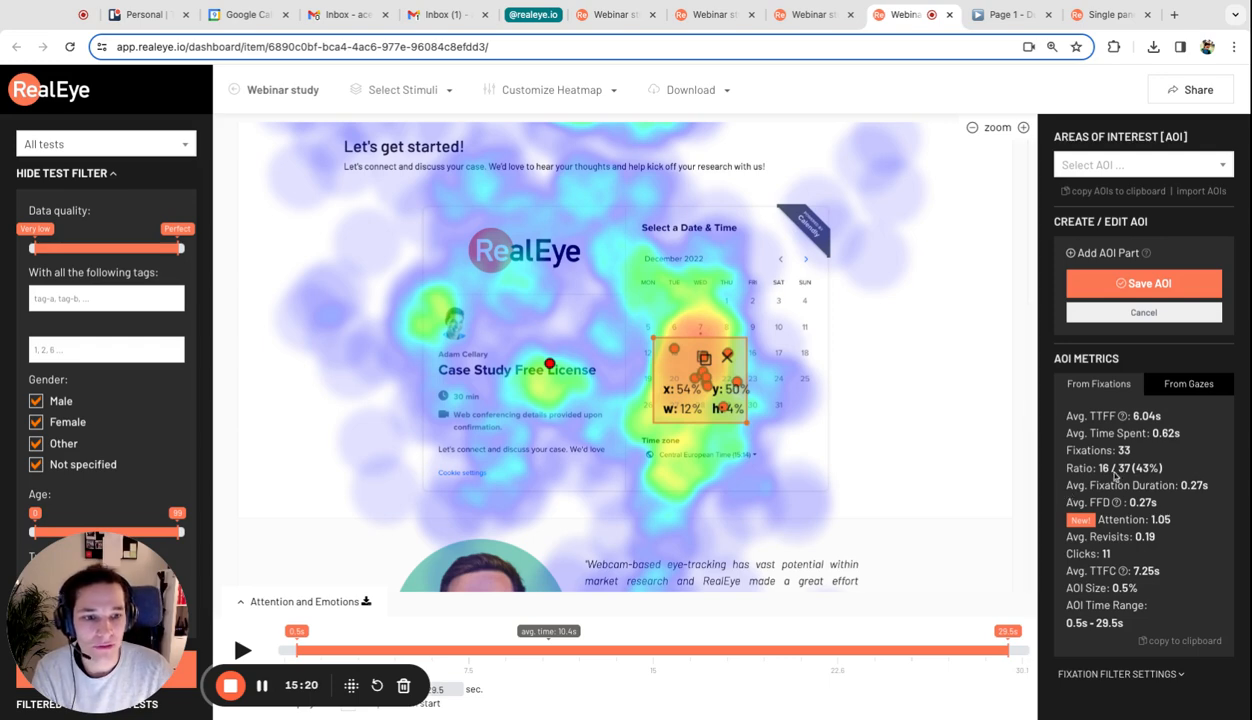
Examine Avg. TTFF, Clicks and Avg. TTFC for the calendar's area of interest, and remove the area.
triple_click(1138, 416)
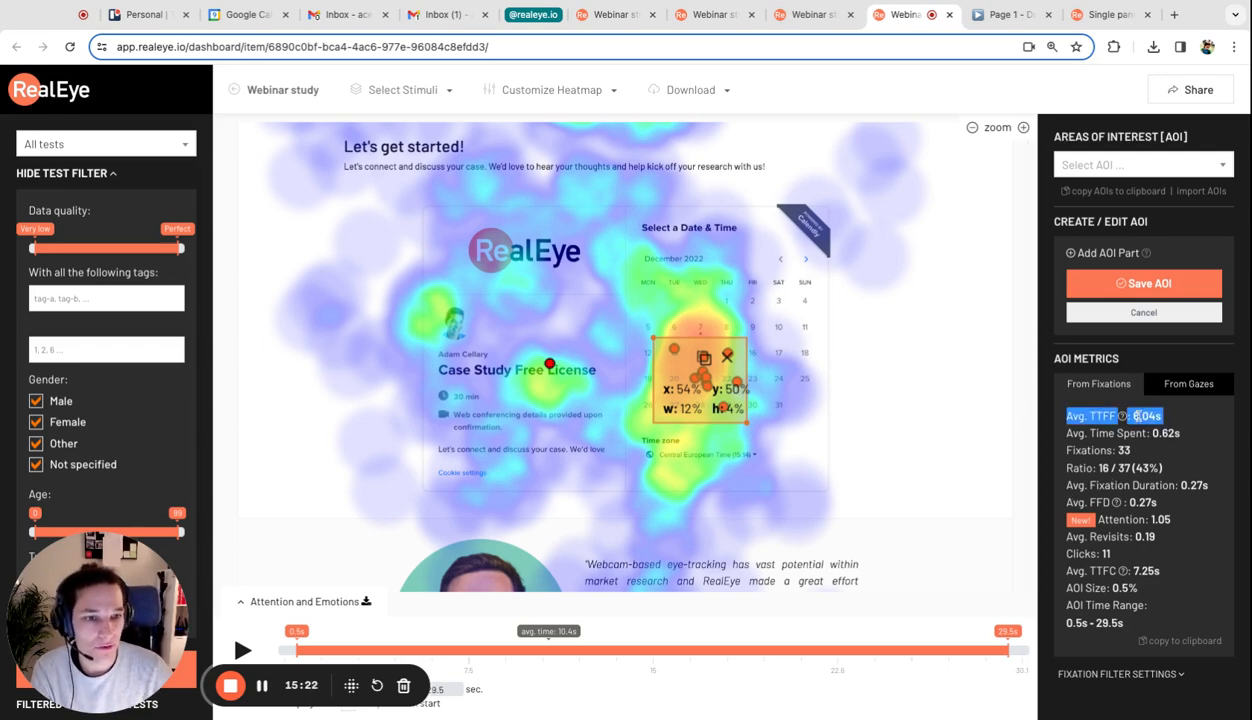
click(1138, 416)
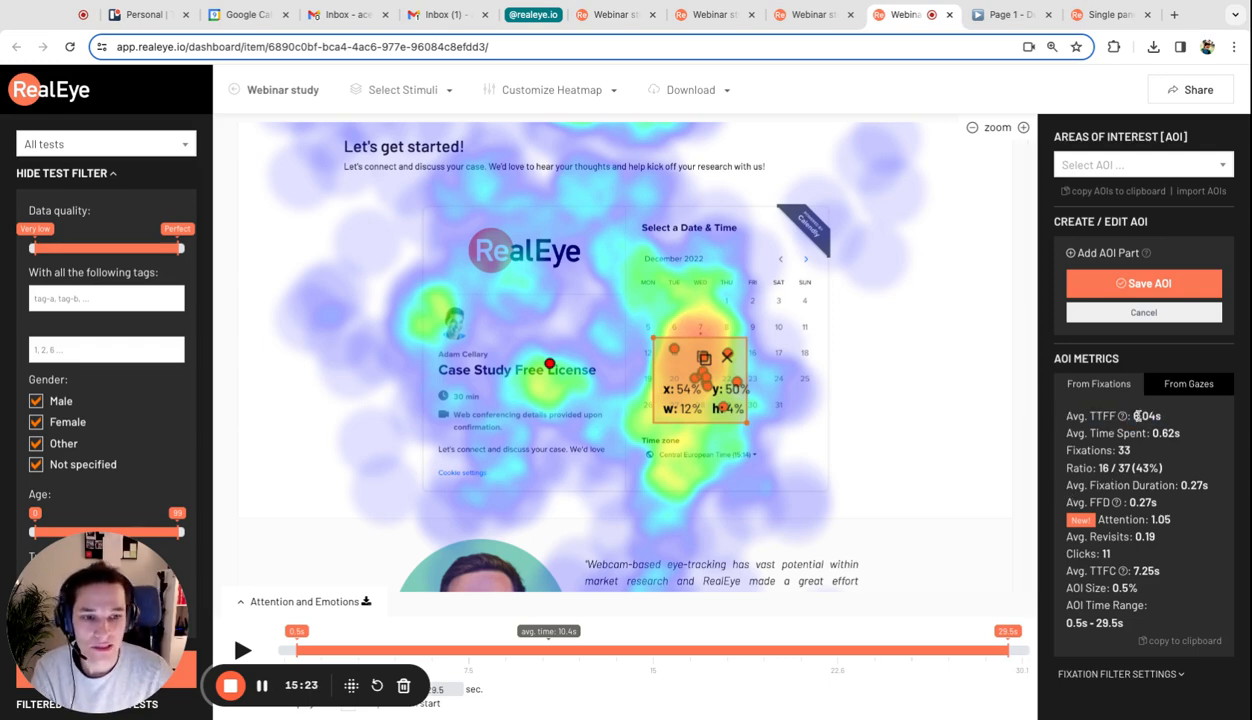
triple_click(1087, 555)
triple_click(1085, 571)
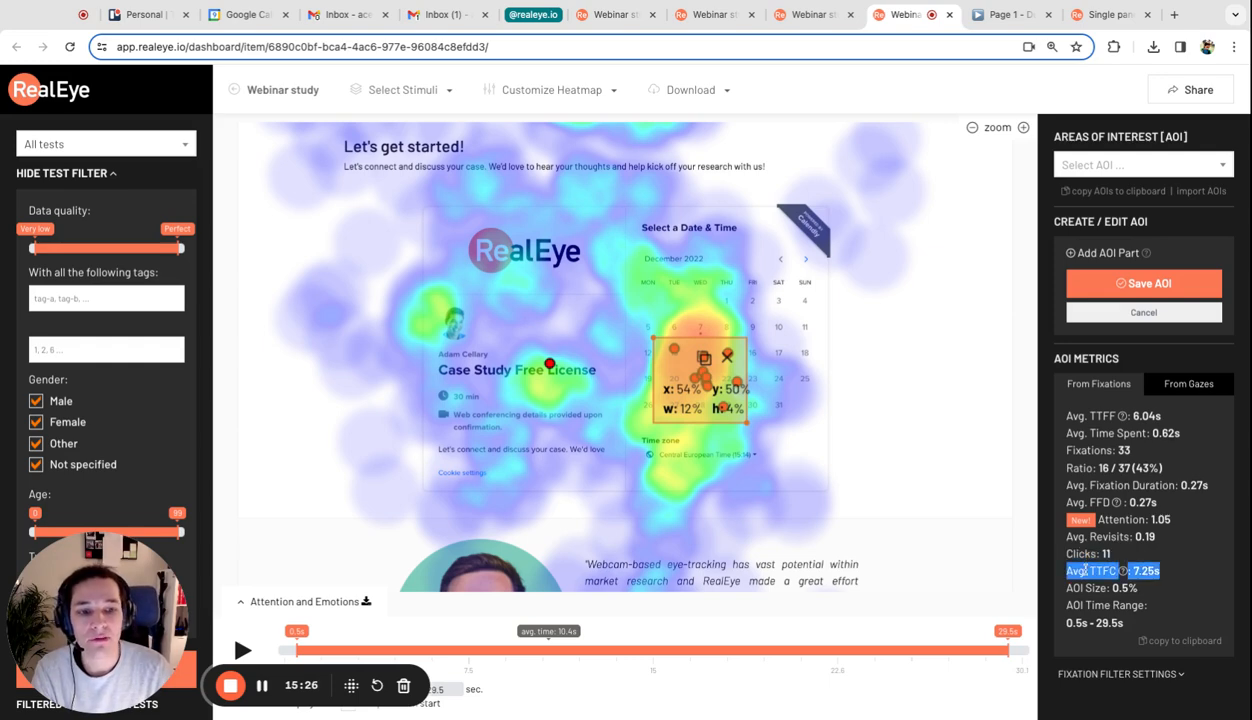
click(1085, 570)
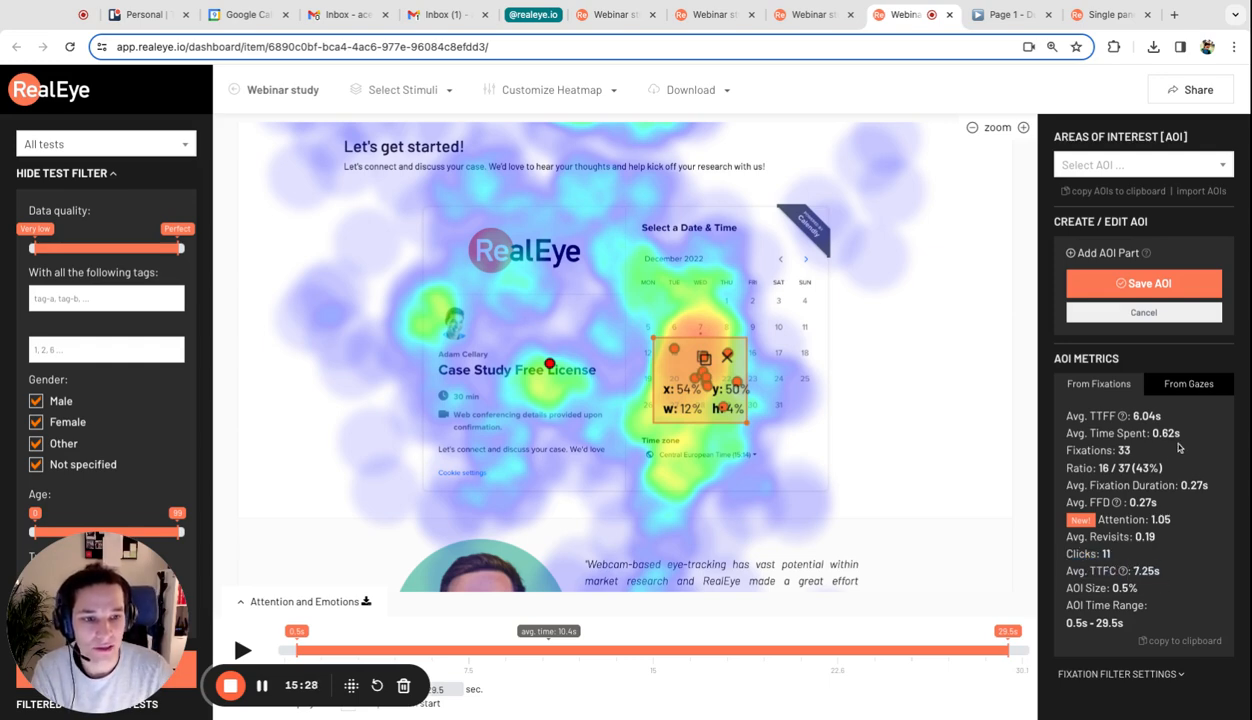
triple_click(1147, 571)
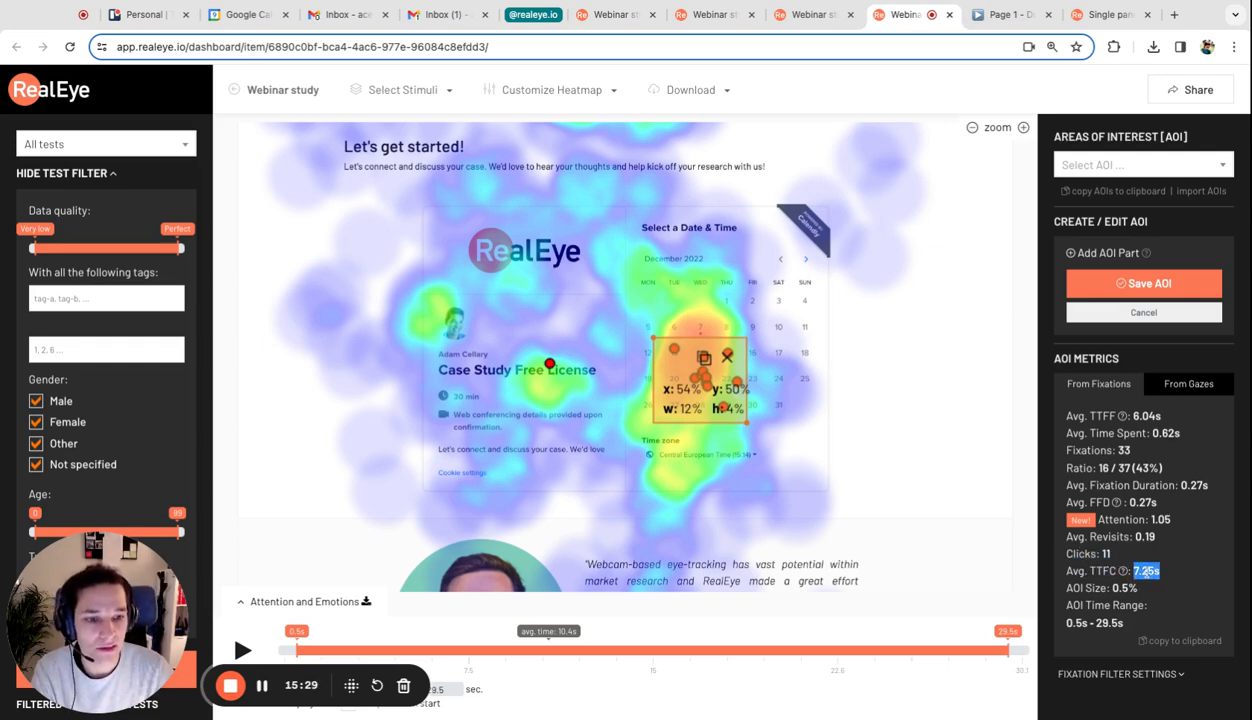
click(1137, 416)
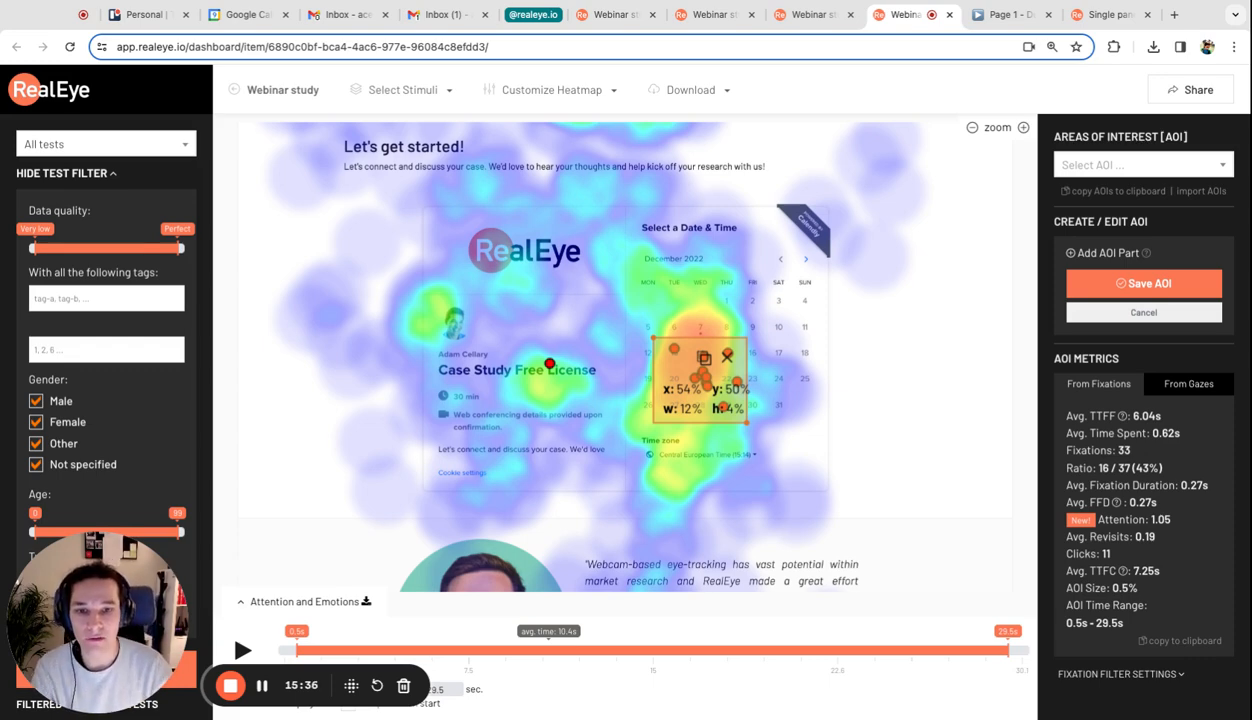
click(727, 357)
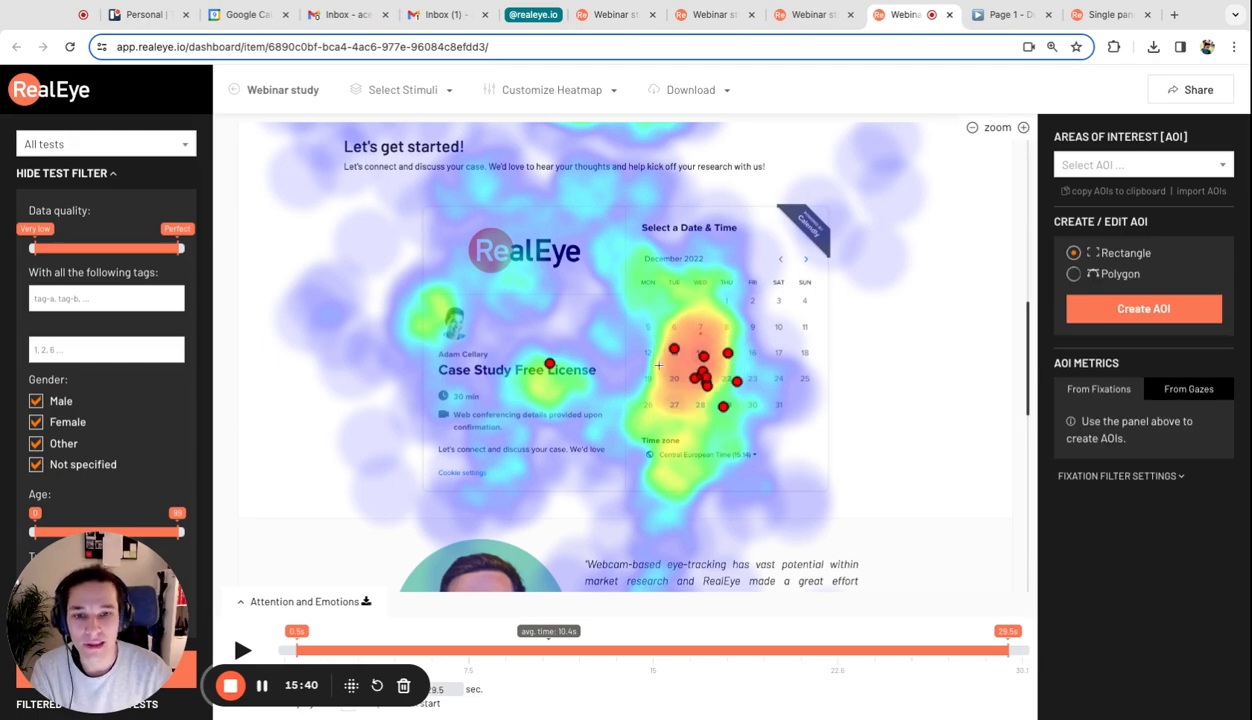
Check the Book now! button's clicks with a temporary area of interest about 16% wide and 2% high, and compare them with the calendar's clicks.
scroll(671, 328, up, 7)
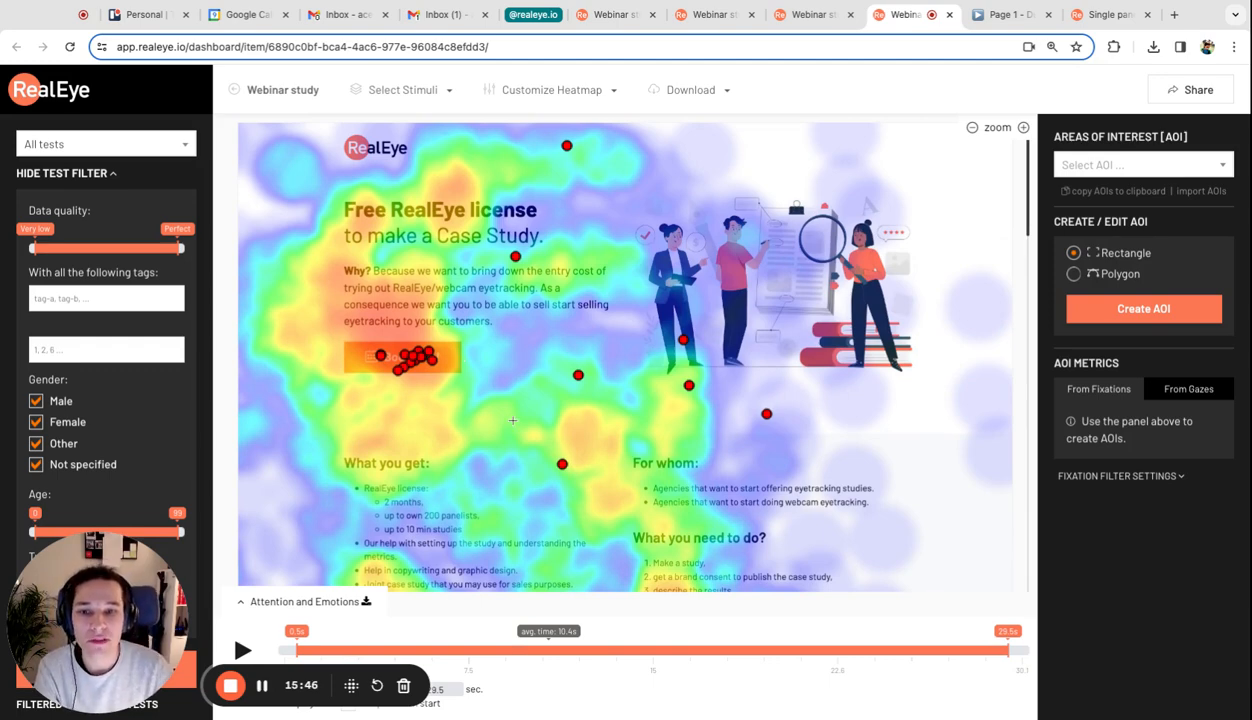
scroll(512, 420, down, 3)
scroll(512, 420, up, 3)
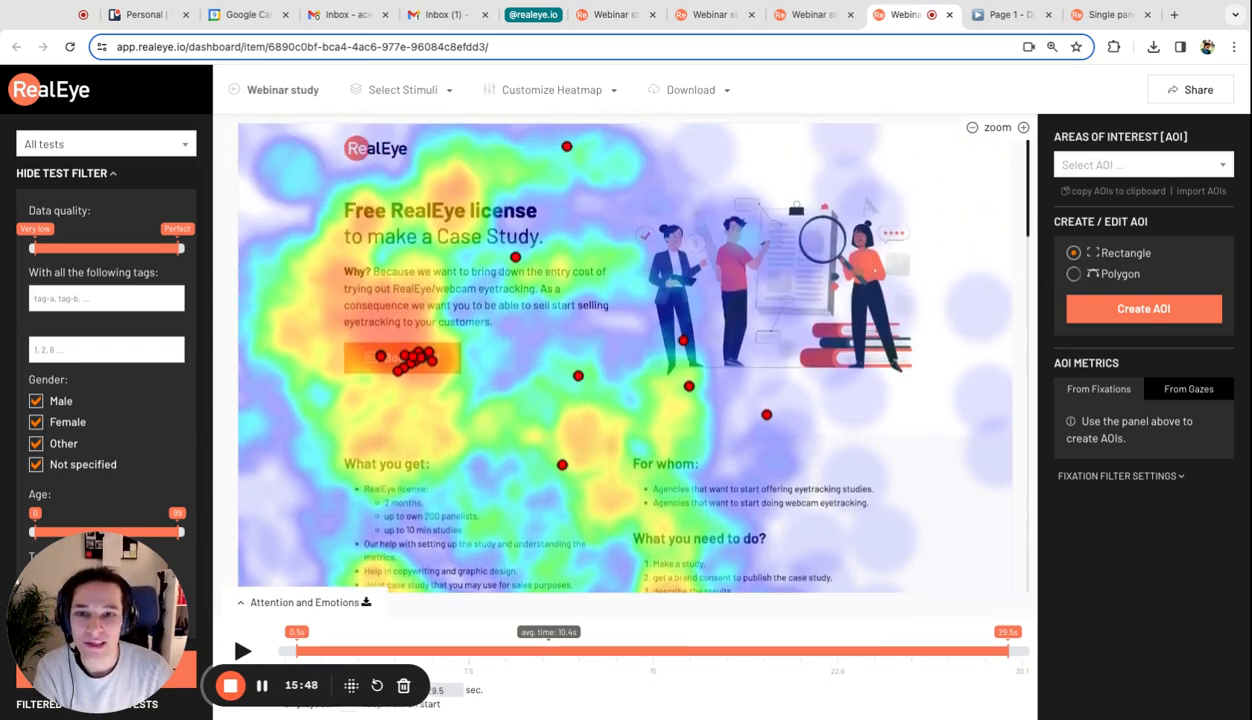
drag(340, 337, 464, 379)
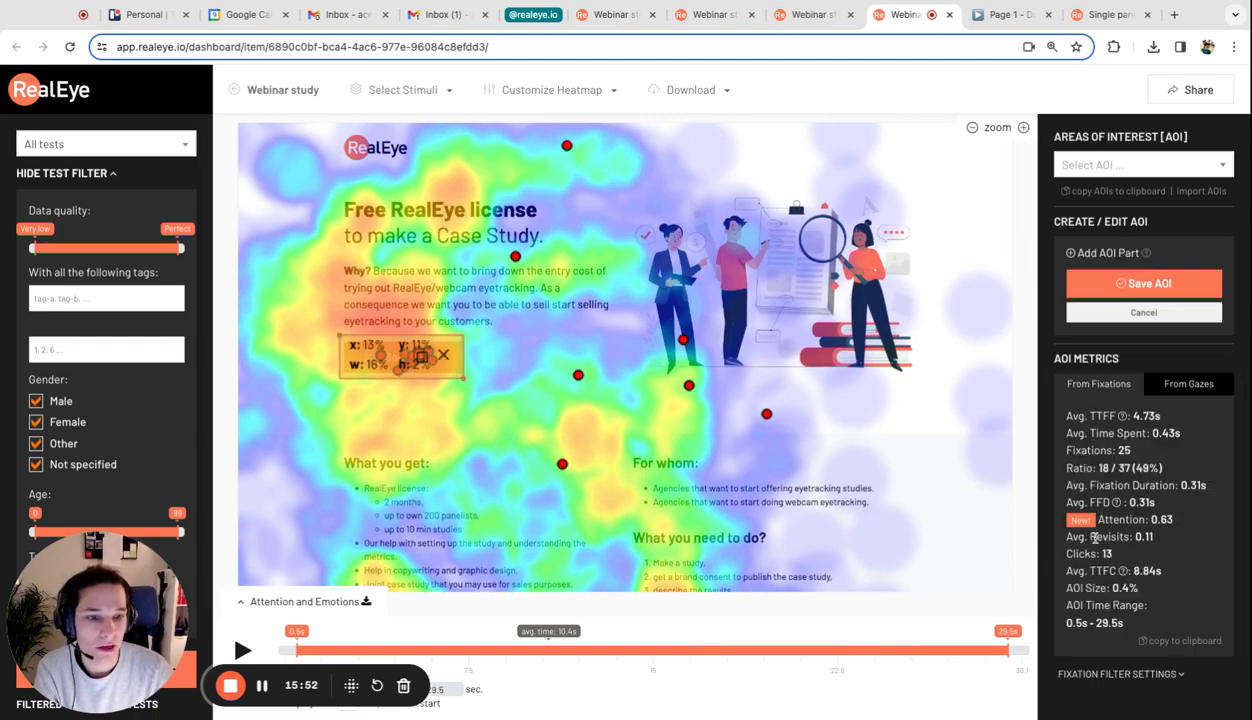
triple_click(1106, 553)
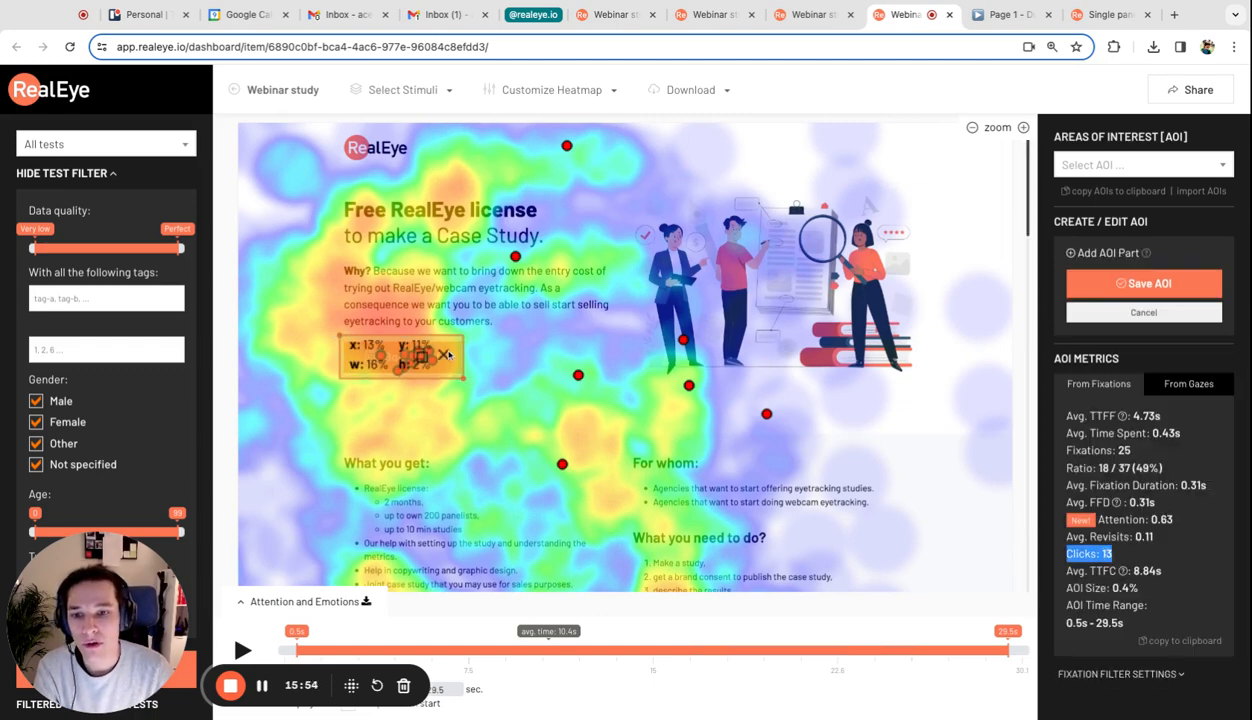
click(444, 354)
scroll(624, 360, down, 5)
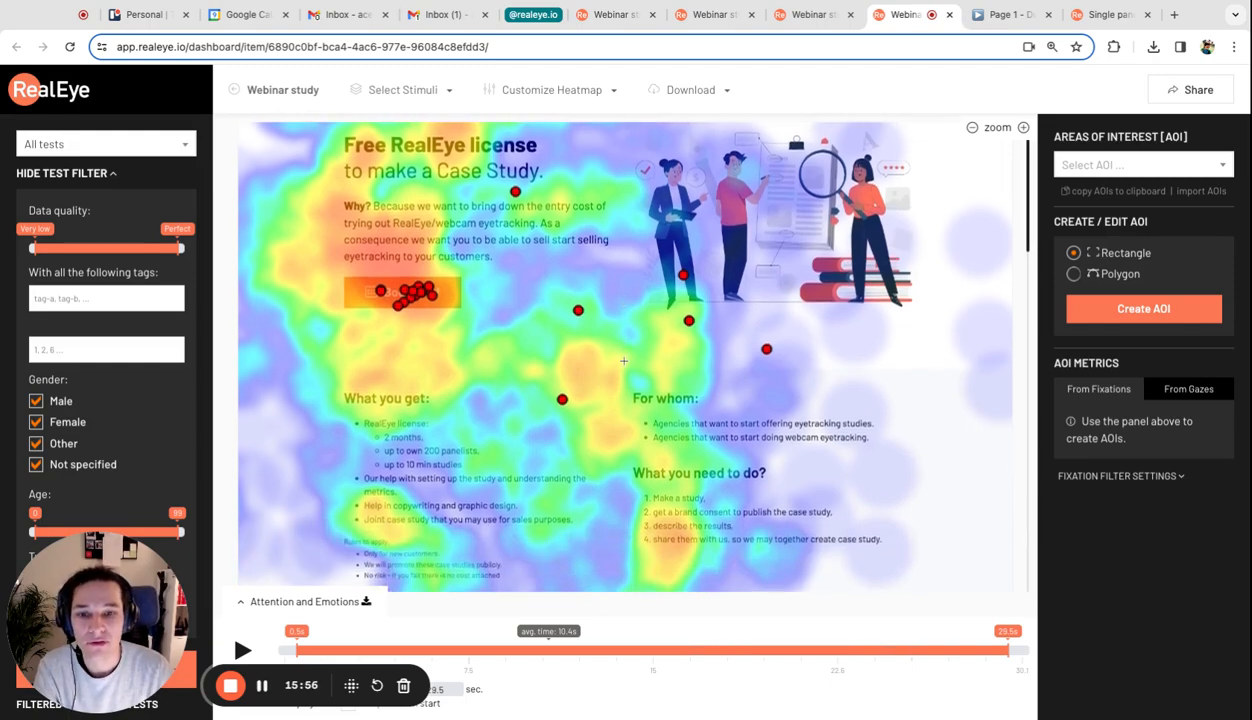
scroll(624, 355, down, 4)
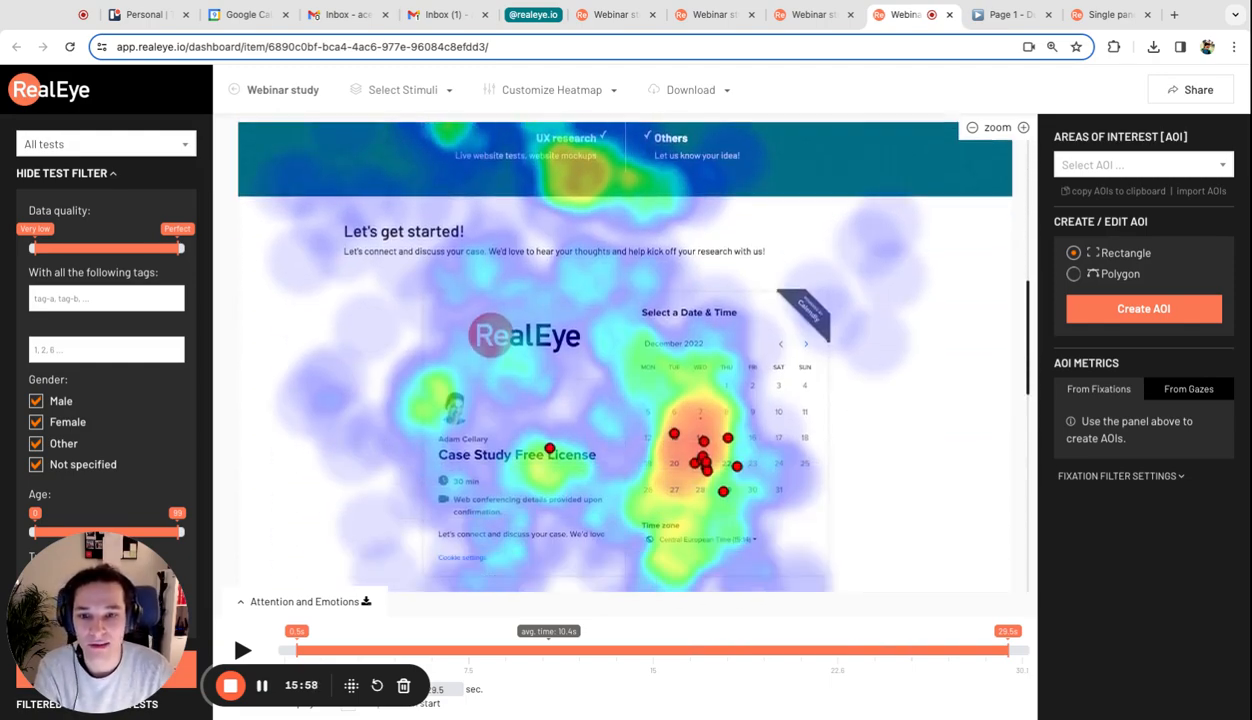
scroll(758, 379, up, 10)
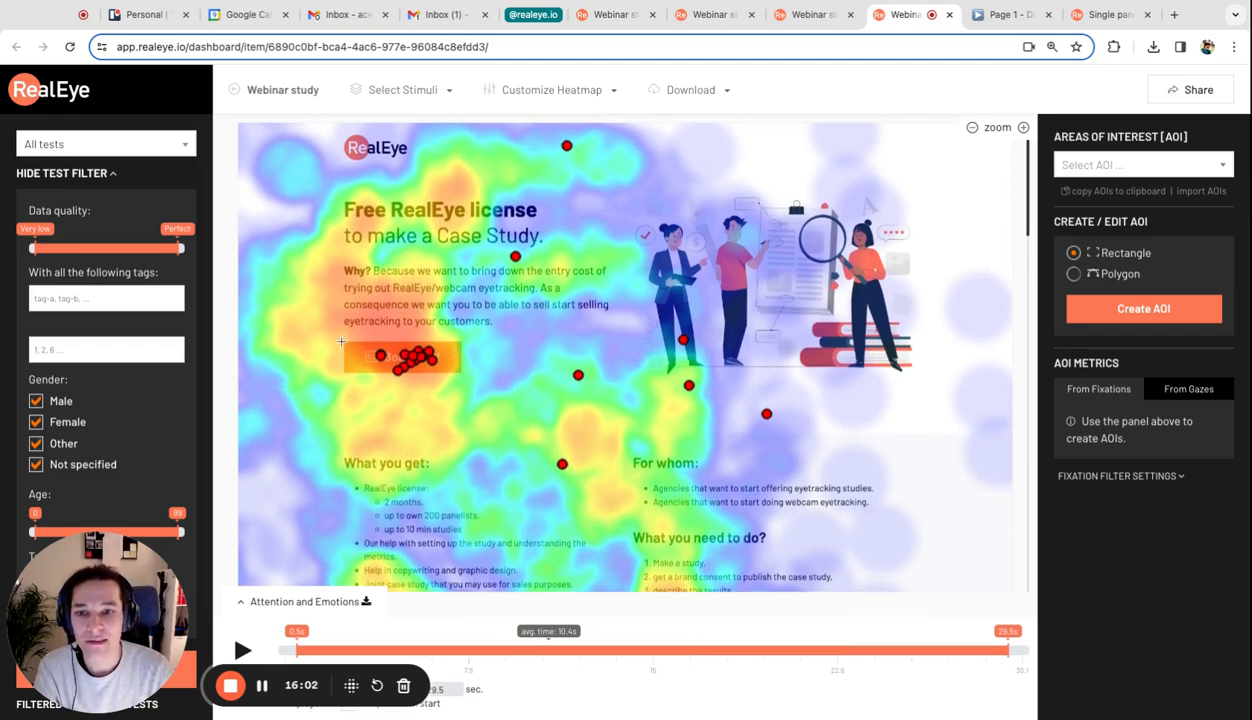
Draw a rectangular area of interest around the landing page's booking button and save it as booking-top.
drag(340, 340, 466, 376)
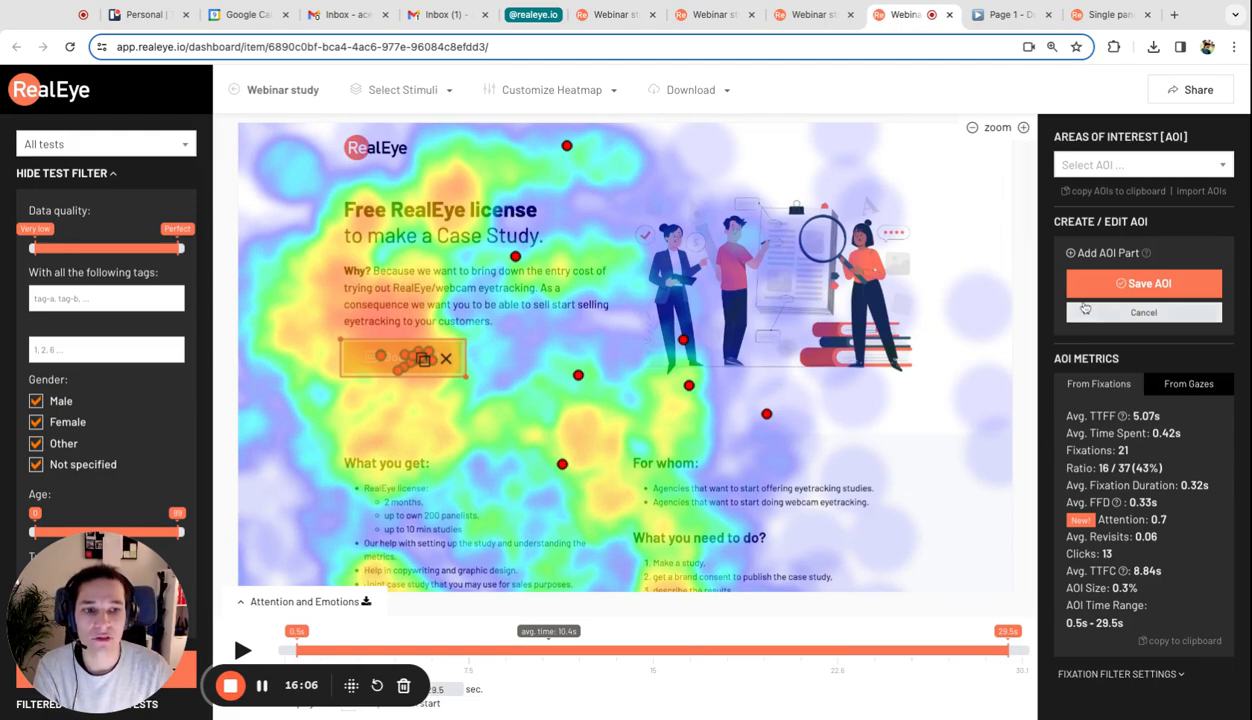
click(1122, 282)
text(booking-top)
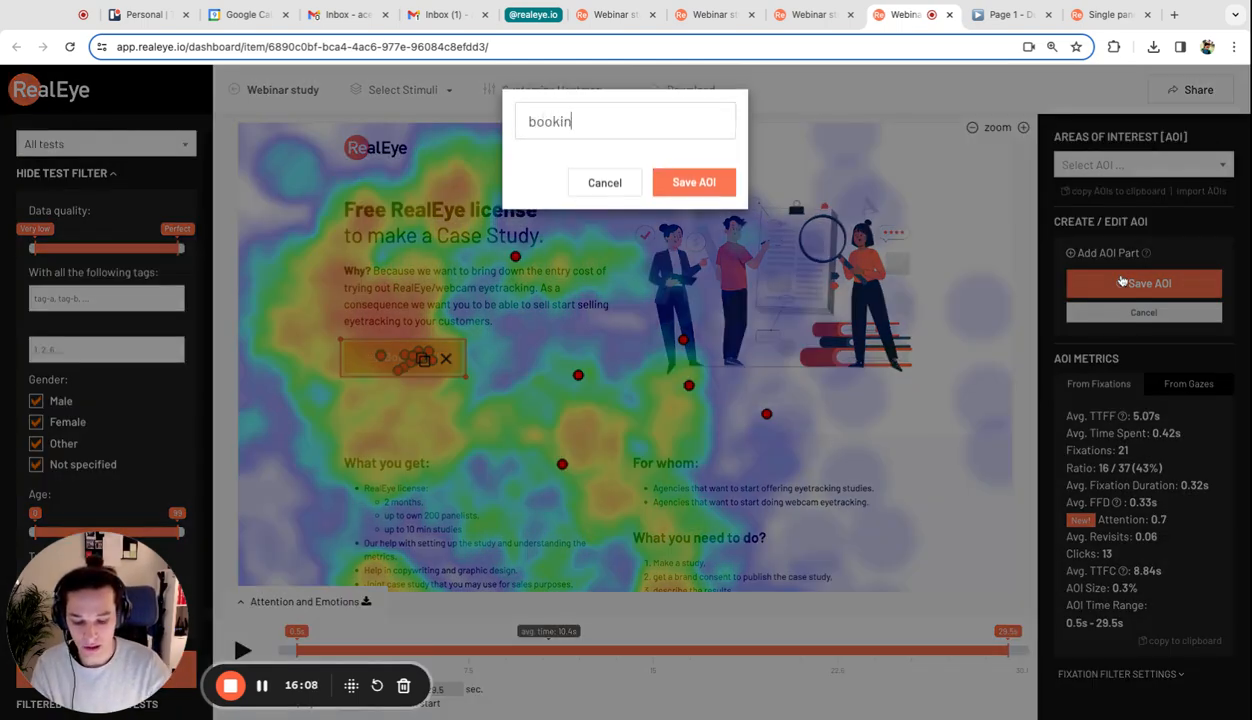
key(Return)
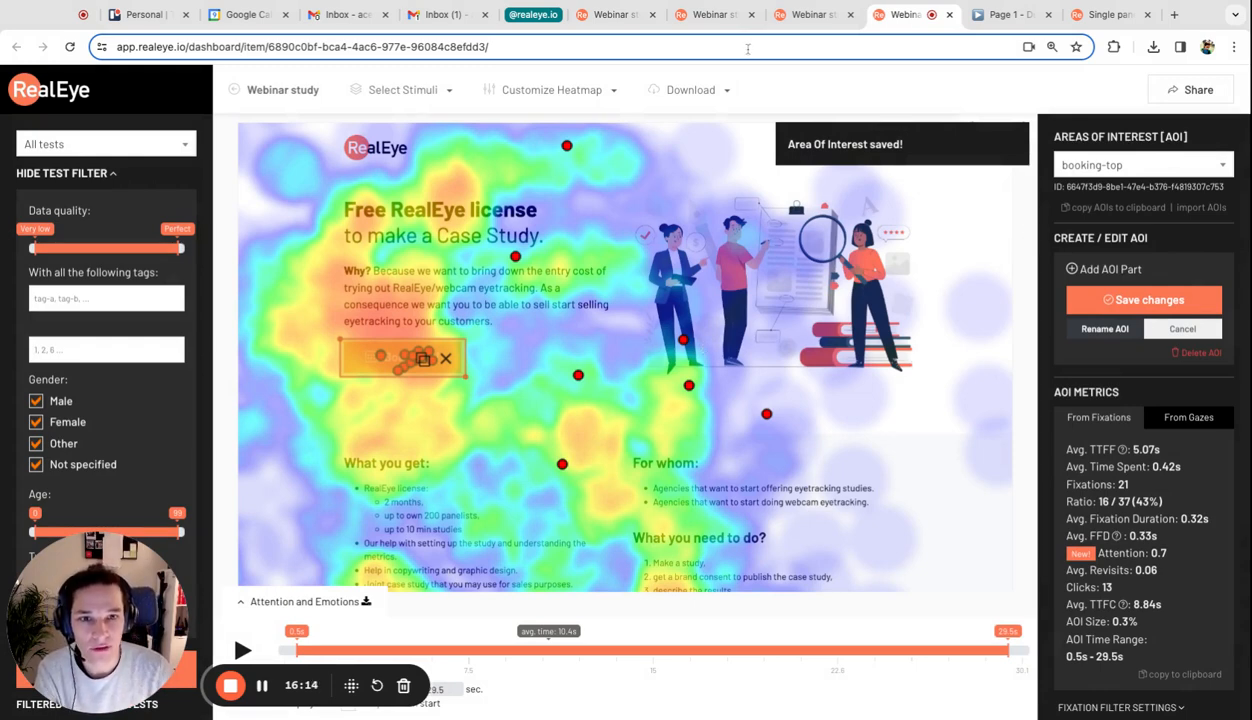
Lower the heatmap opacity to about 0.16 for the "Good news is coming" popup and set its time range to 0.5–7.5 s.
click(819, 16)
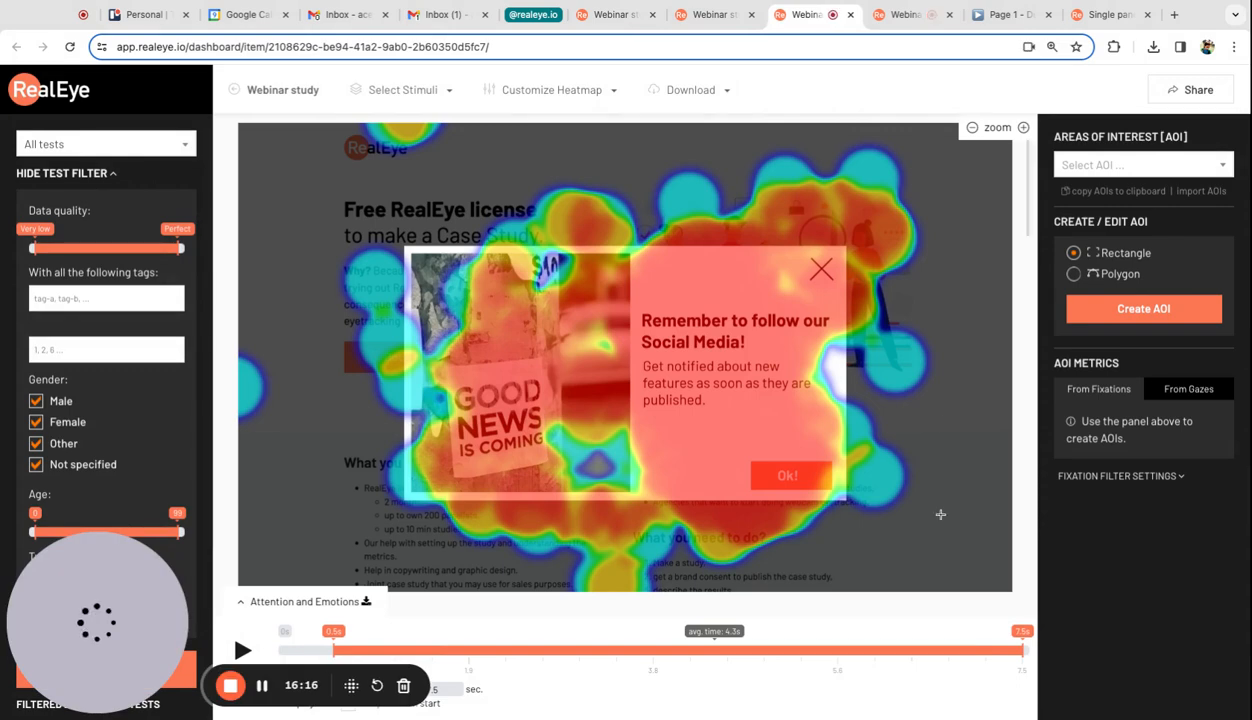
drag(1024, 638, 599, 640)
click(552, 89)
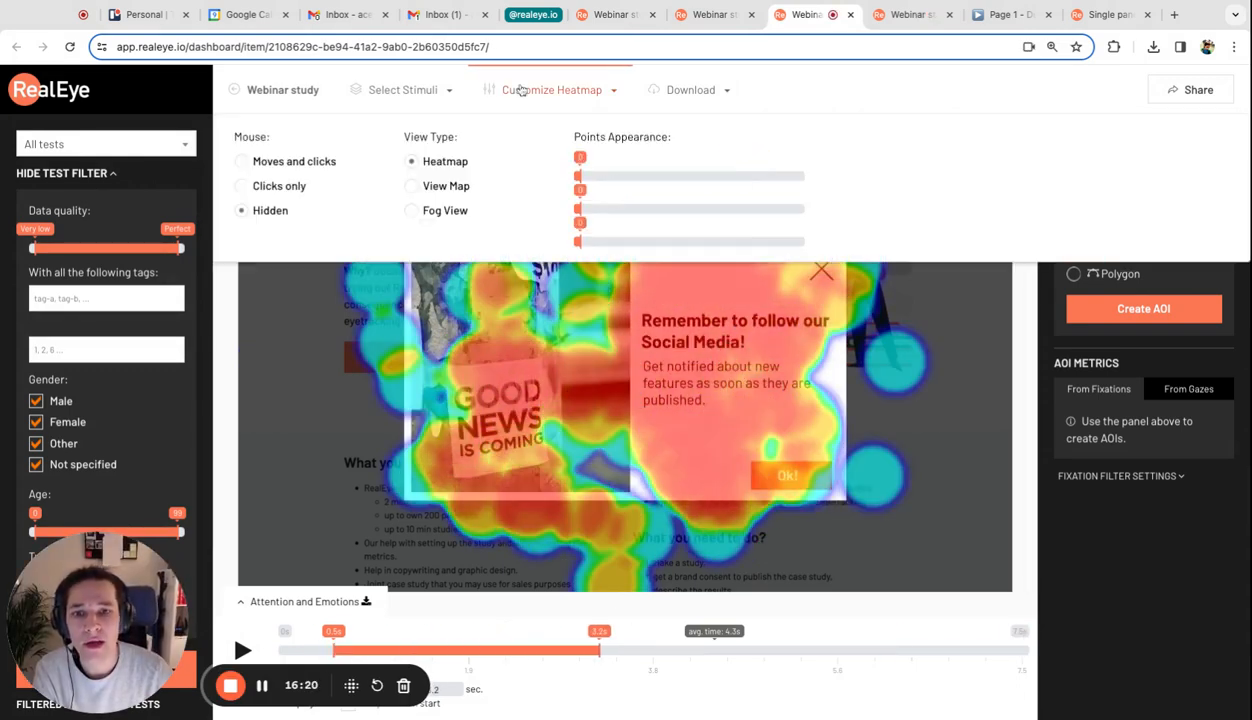
drag(667, 241, 614, 241)
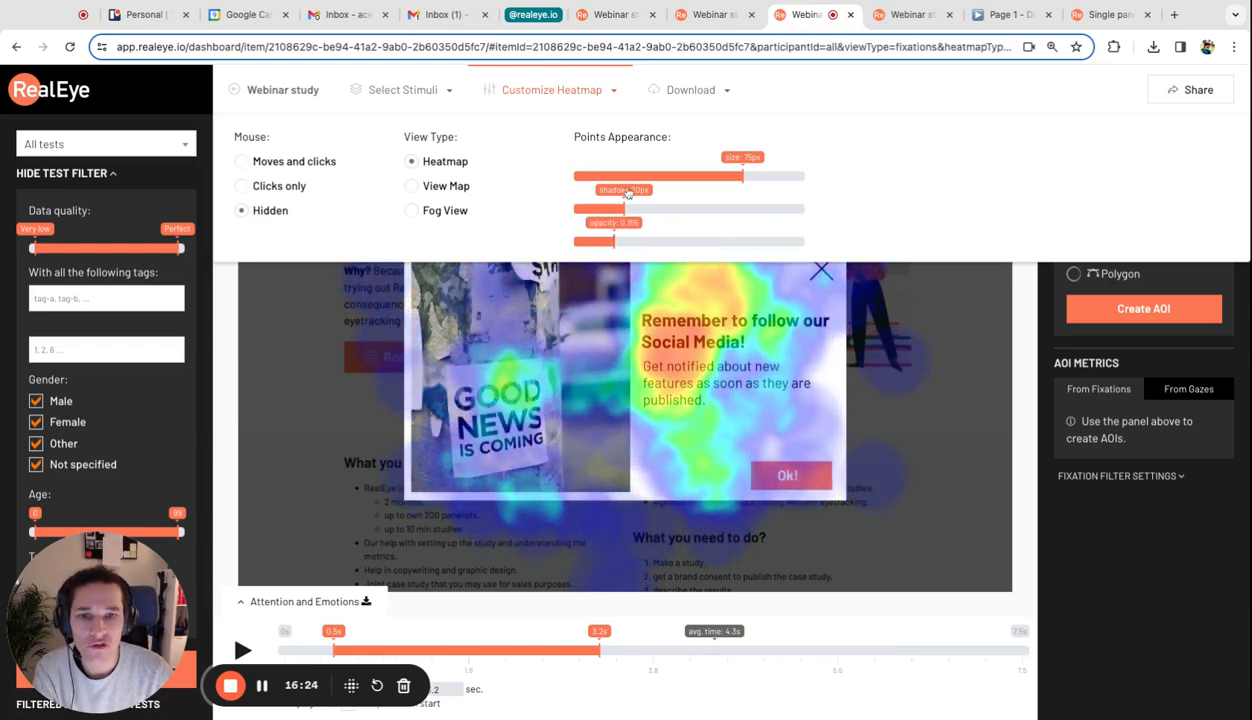
click(569, 102)
drag(602, 637, 1022, 637)
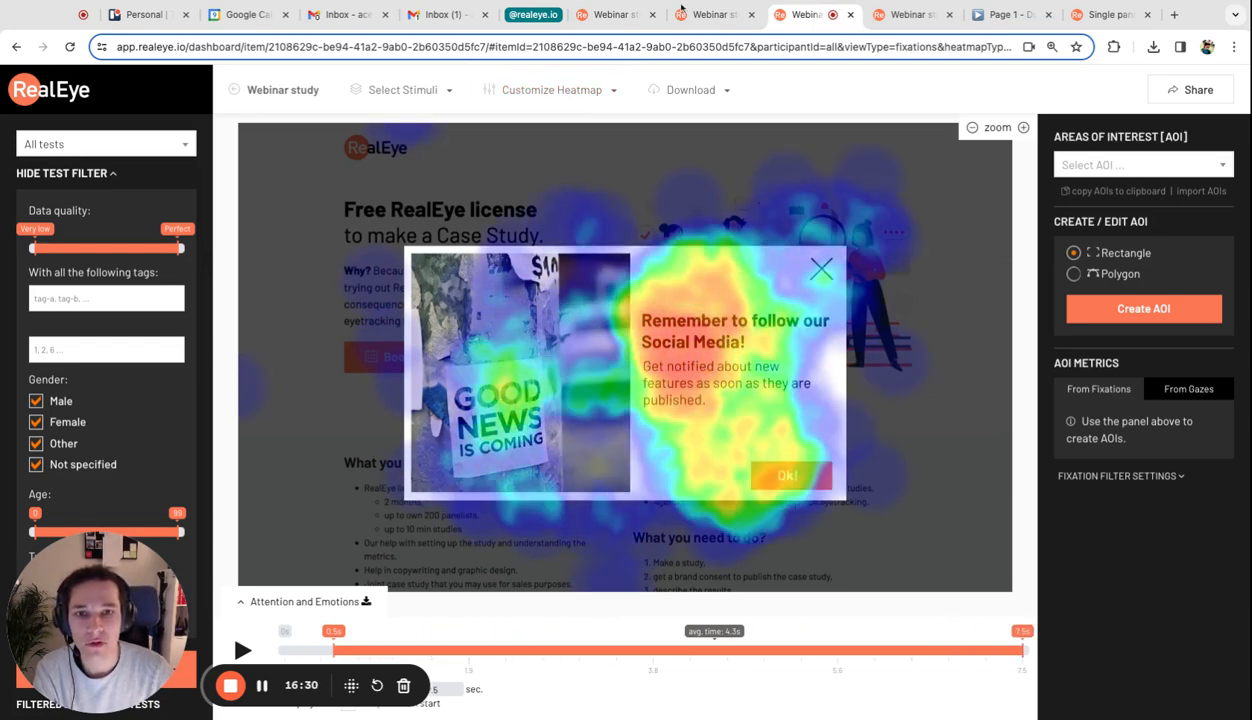
For the popup picturing a woman with a phone, end the time range at 6.6 s and lower the heatmap opacity to about 0.145.
click(682, 12)
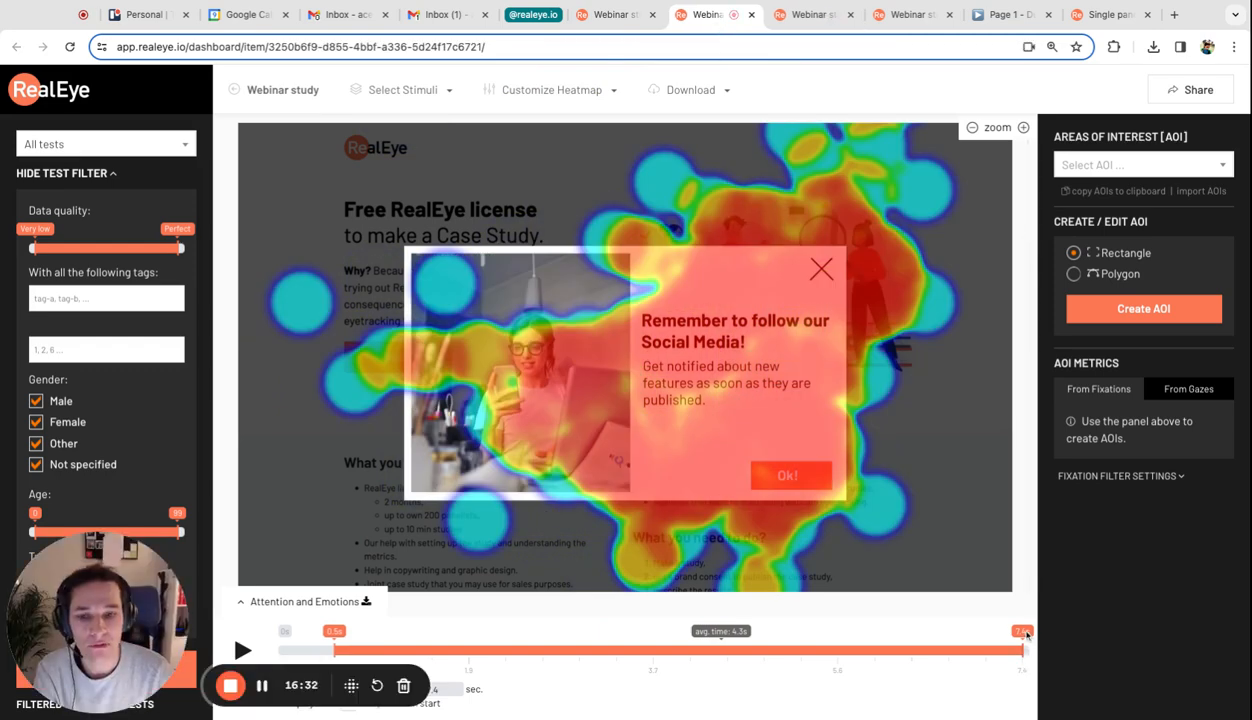
drag(1025, 634, 942, 634)
click(551, 89)
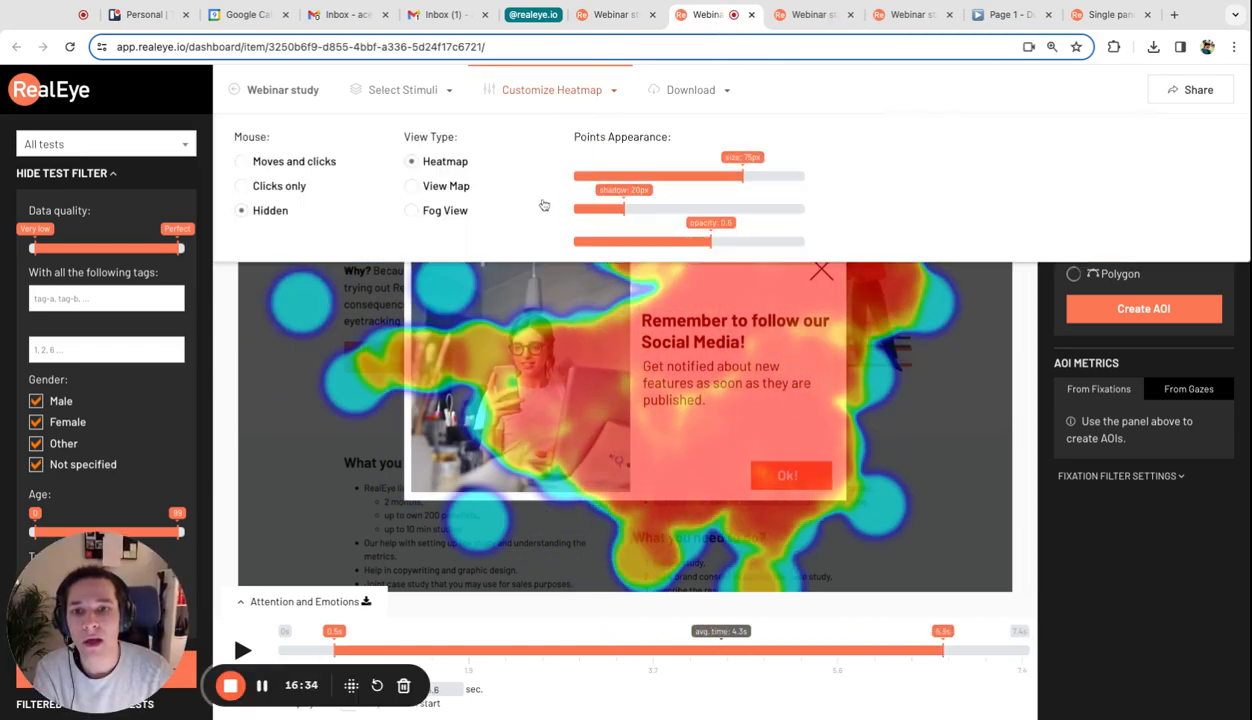
drag(711, 241, 612, 241)
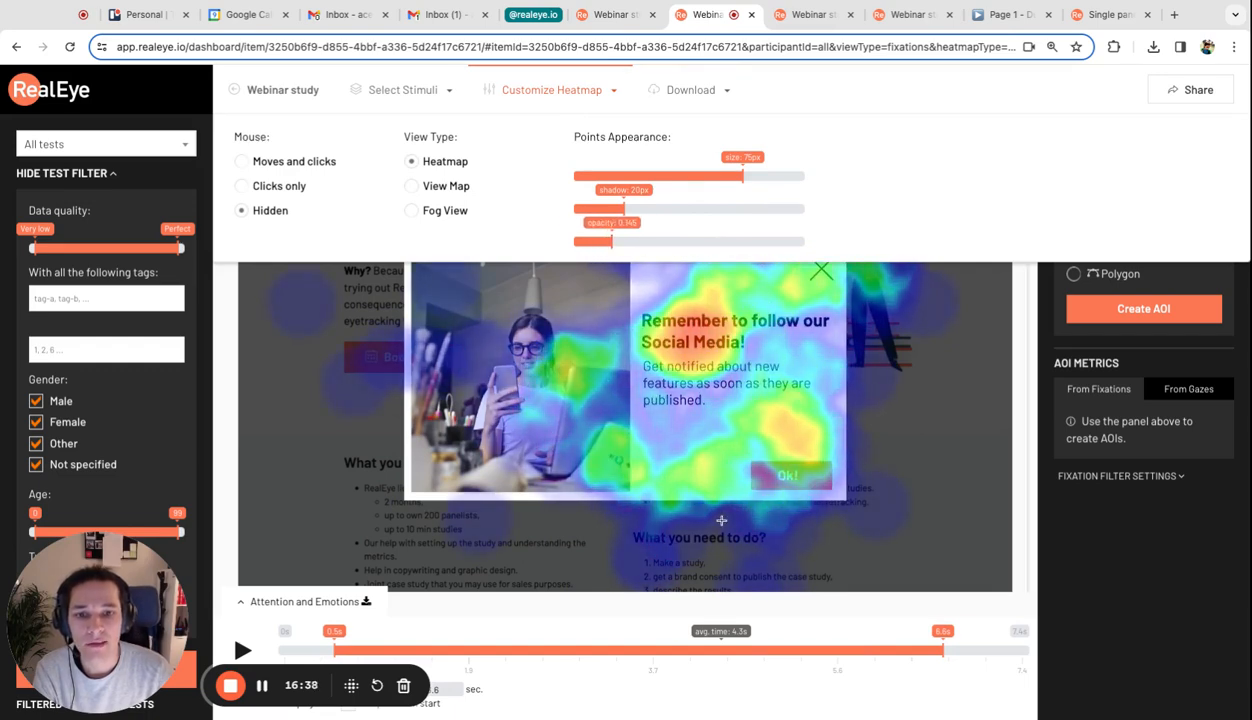
click(560, 76)
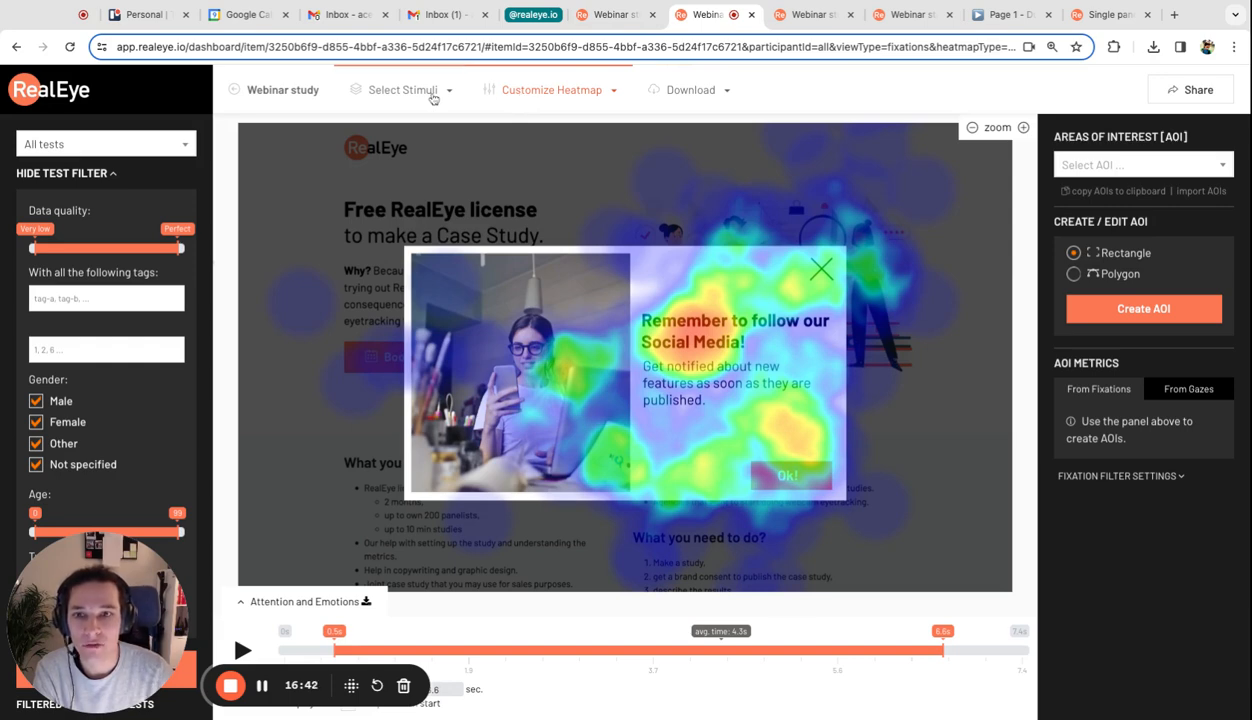
Draw an area of interest over the X and Ok! buttons in both popup variants, about 15–16% wide and 13% high.
drag(727, 246, 843, 498)
click(818, 15)
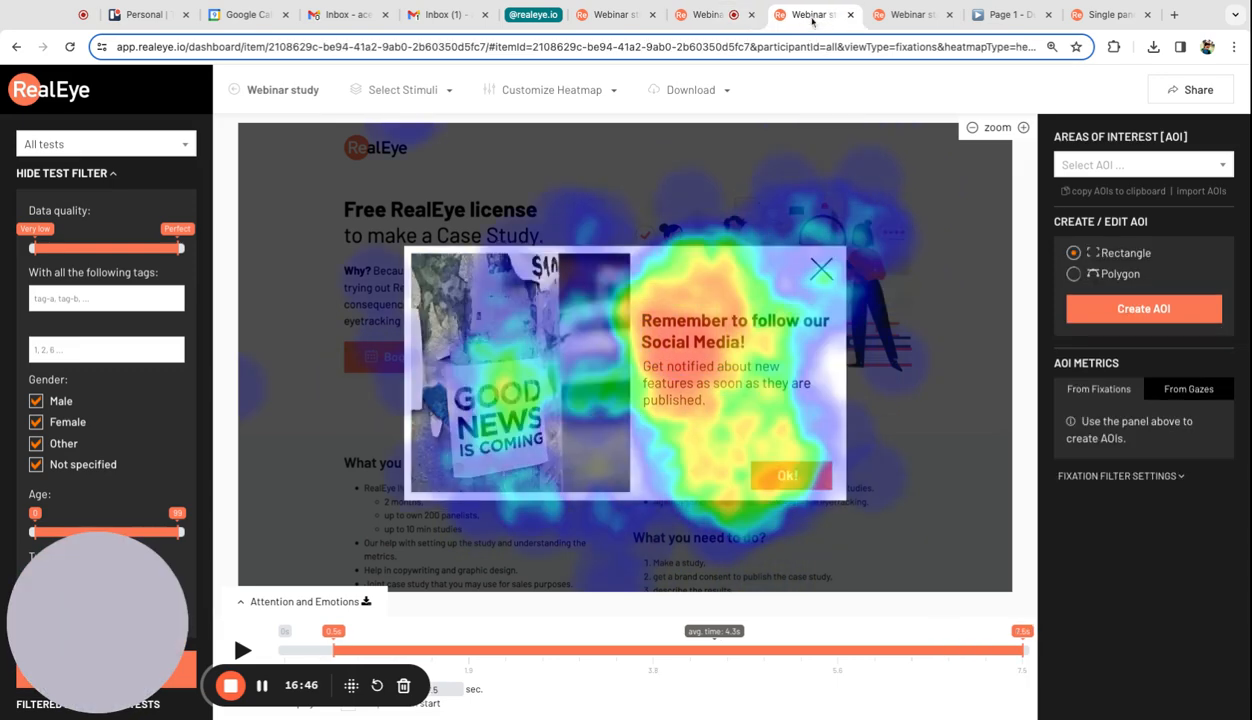
drag(730, 248, 848, 500)
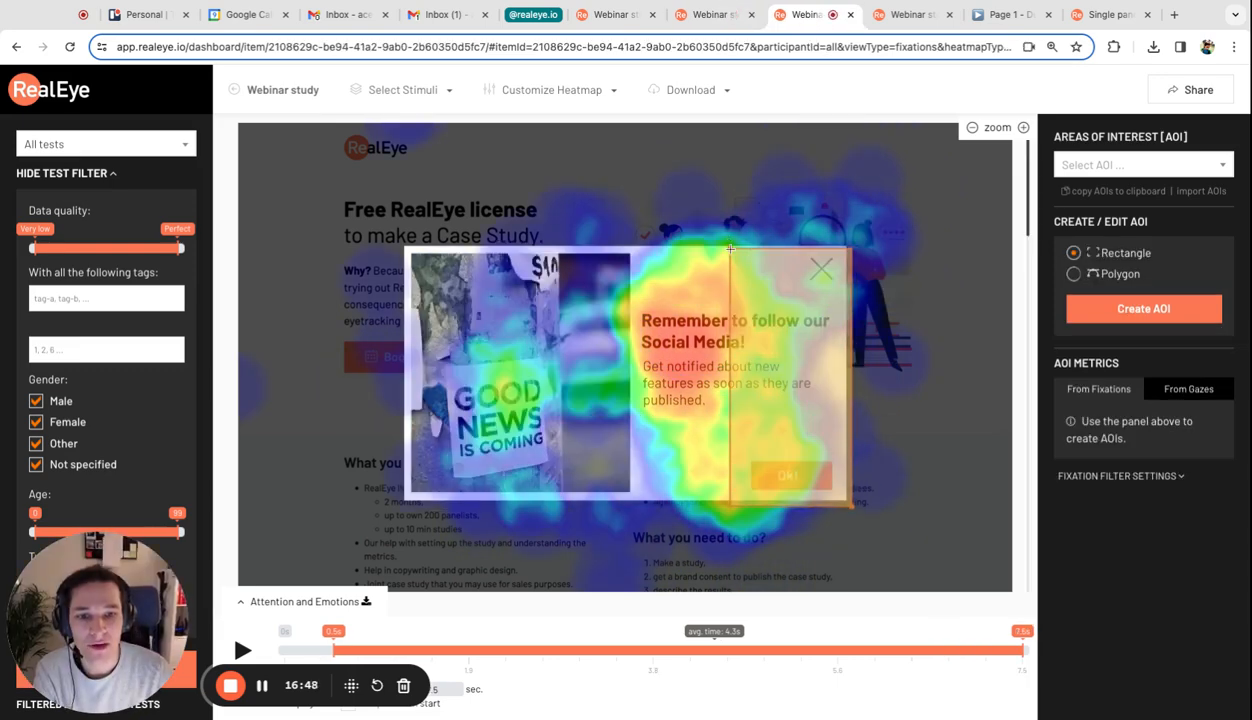
Show clicks only on the "Good news is coming" popup and compare the buttons' Avg. TTFC between both popup variants.
click(558, 91)
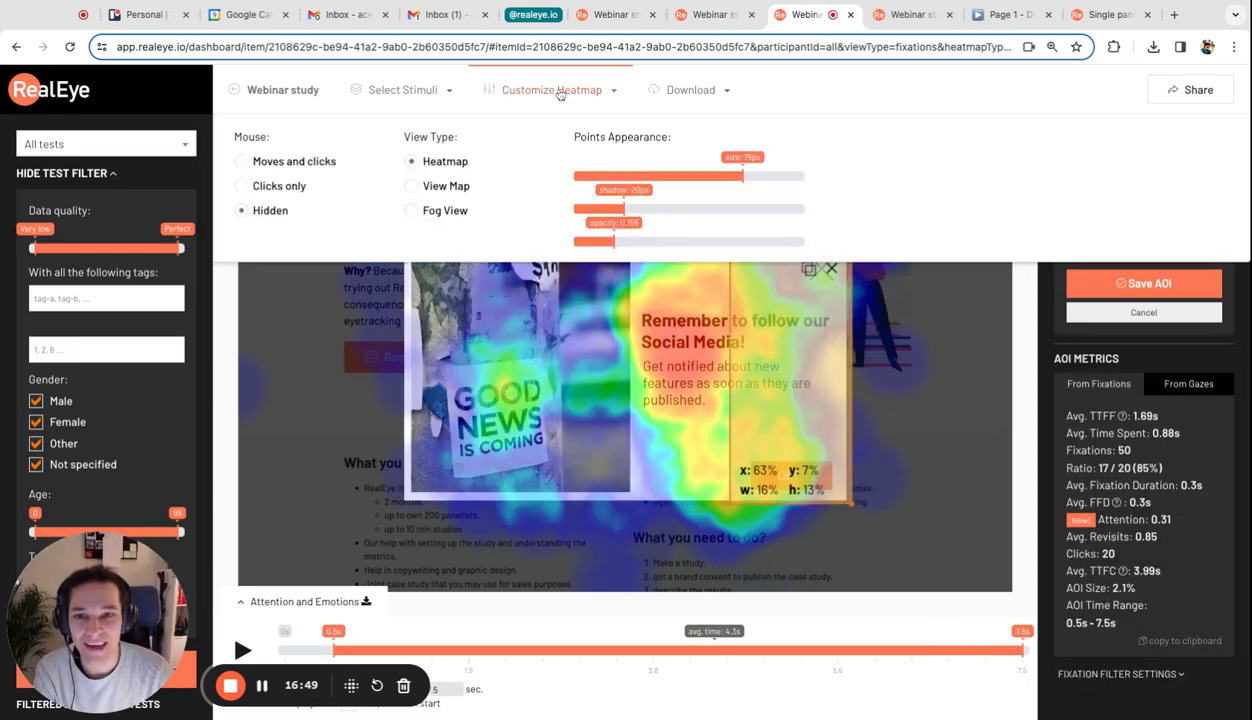
click(285, 188)
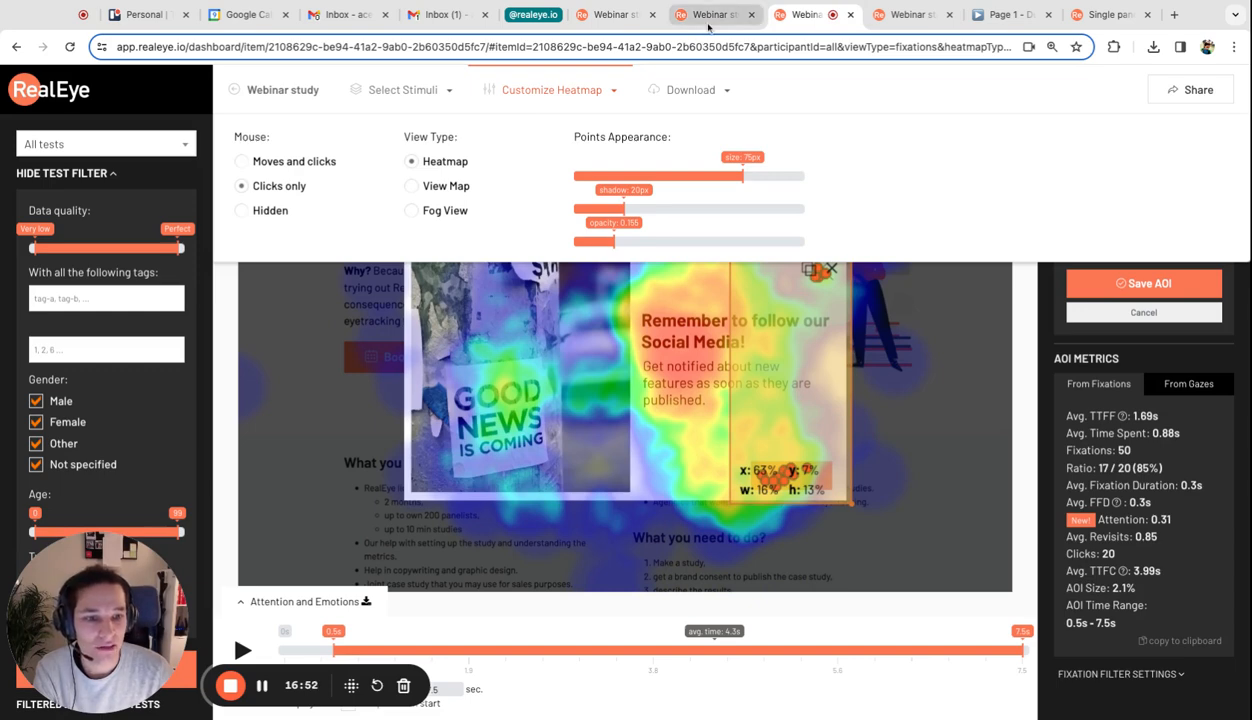
triple_click(1147, 569)
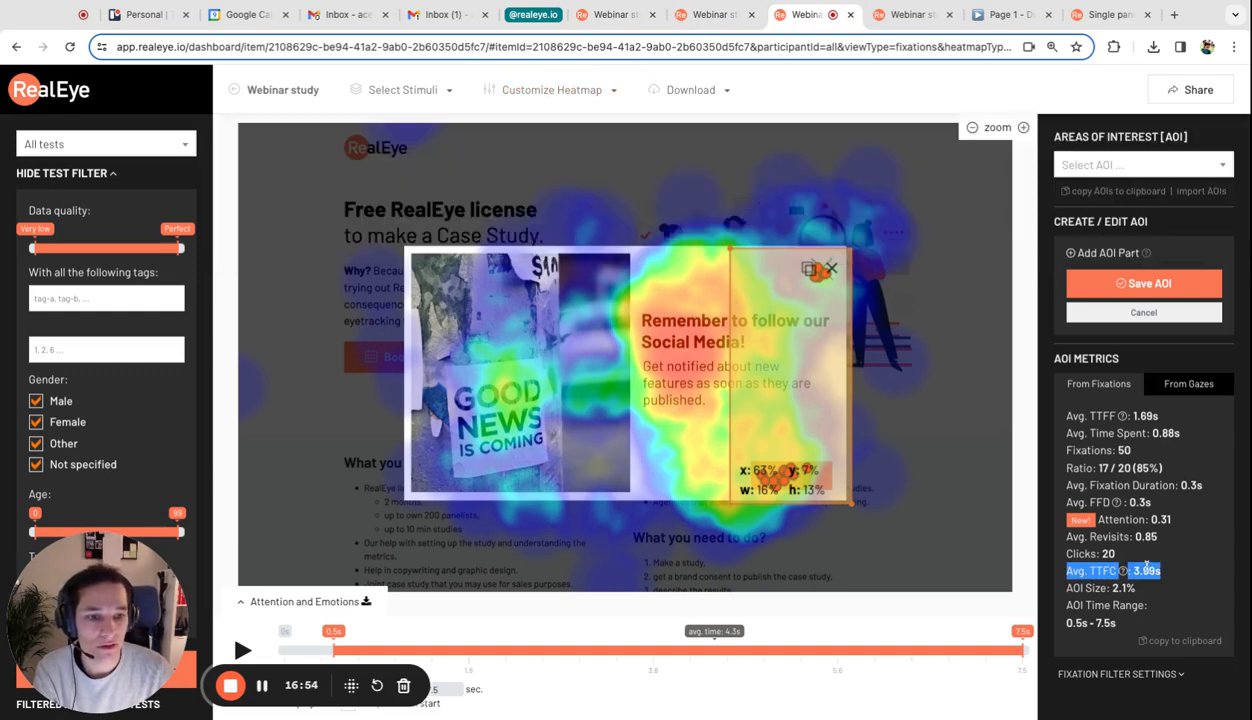
click(706, 14)
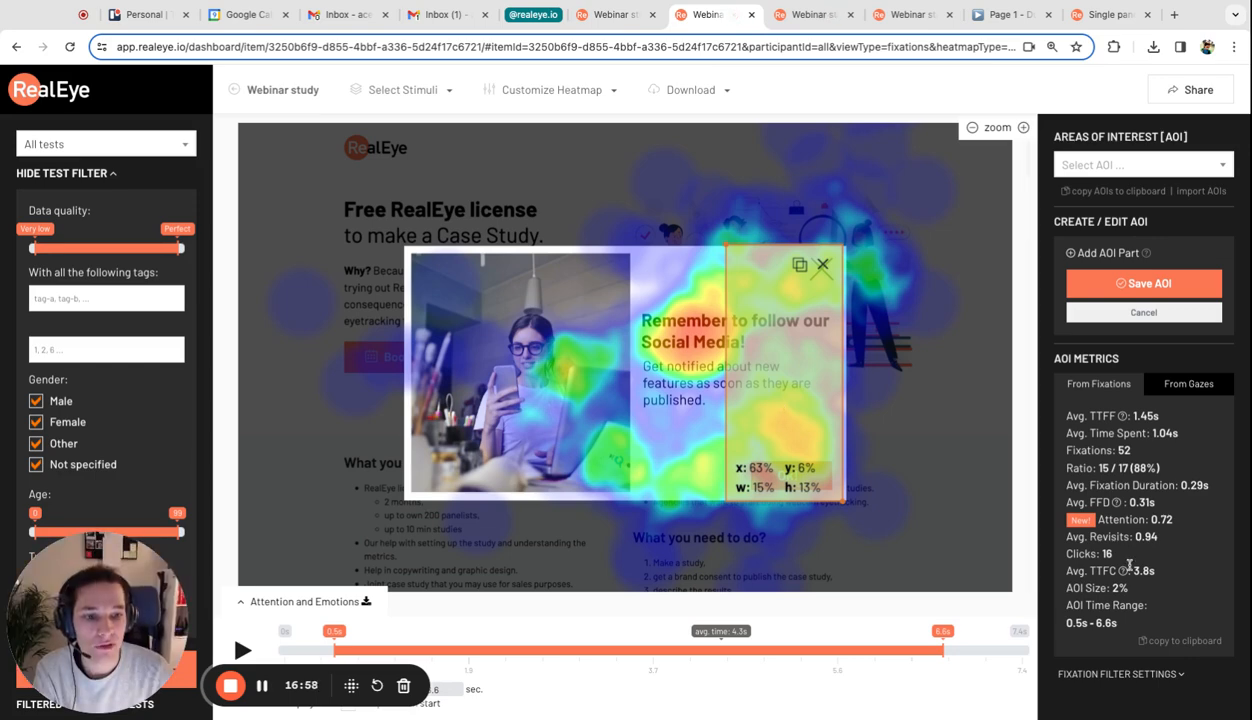
Move the area of interest onto the woman's picture, resize it to about 30% by 13%, and check its Avg. Time Spent.
drag(785, 380, 462, 380)
drag(518, 503, 637, 503)
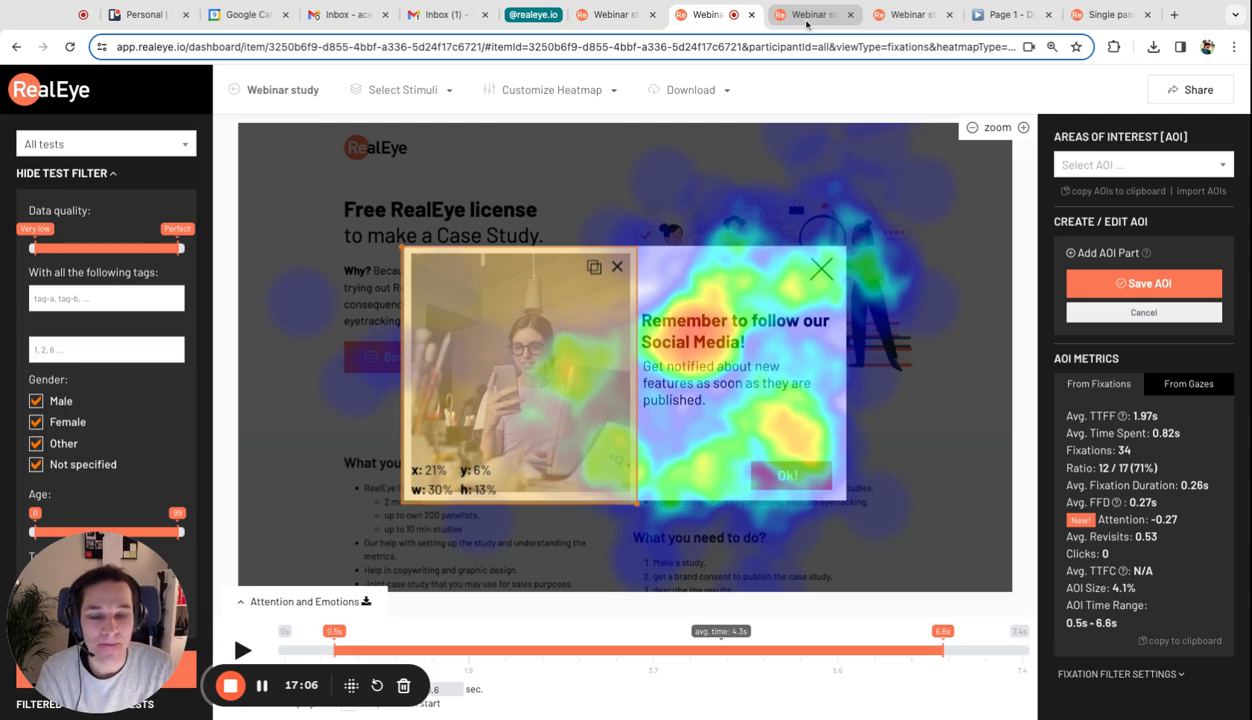
triple_click(1087, 419)
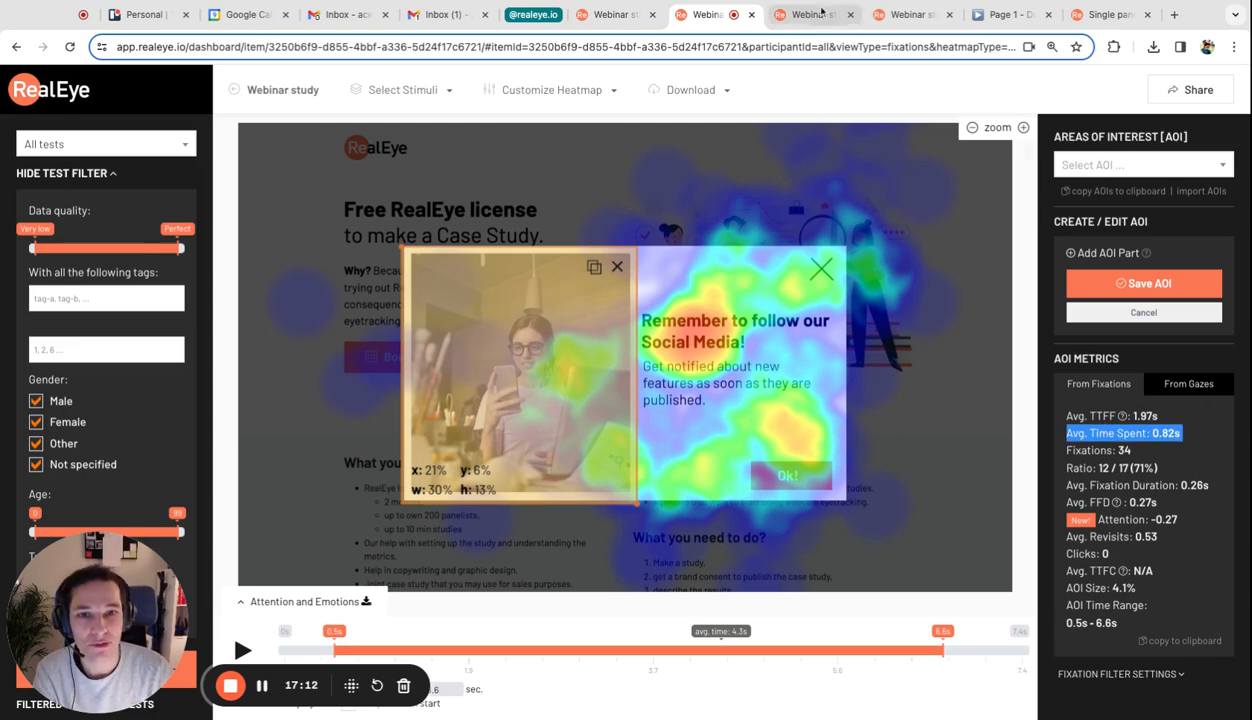
Move the other popup's area of interest onto the "Good news is coming" picture and resize it to about 29% by 13%.
click(812, 17)
drag(791, 449, 467, 448)
drag(524, 500, 634, 510)
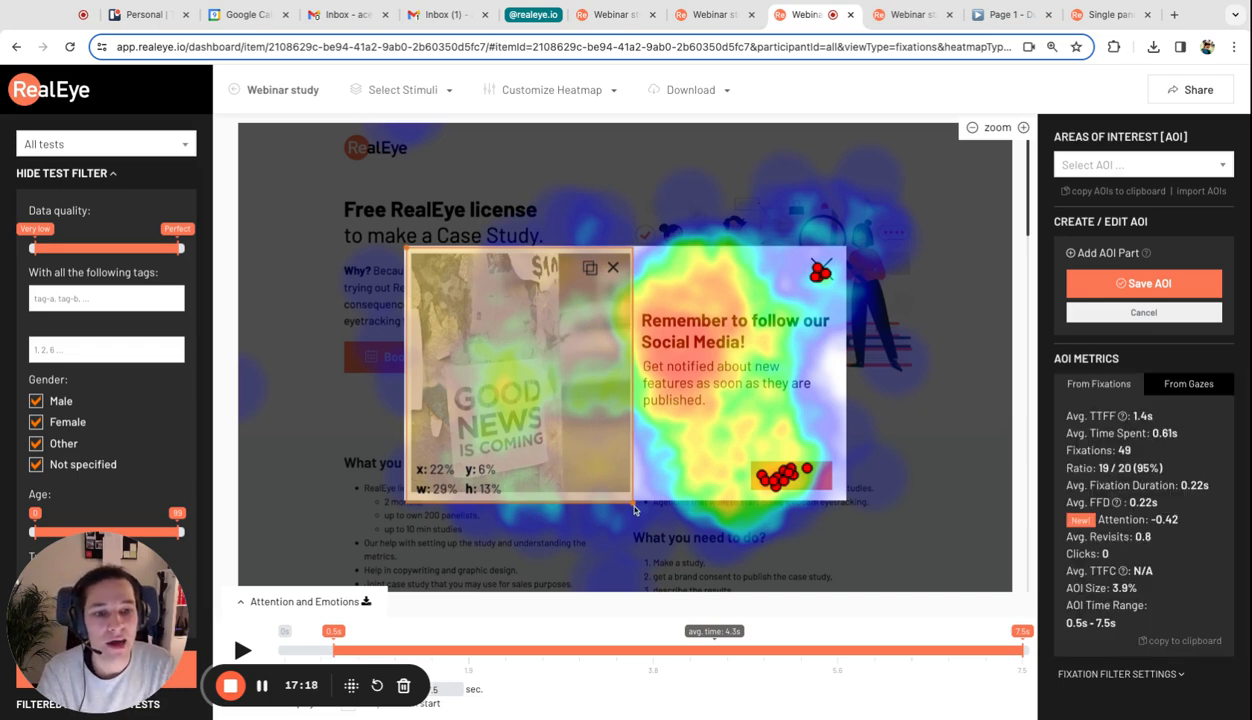
Compare the picture areas' AOI metrics between the two popup variants, focusing on the Attention value.
click(713, 14)
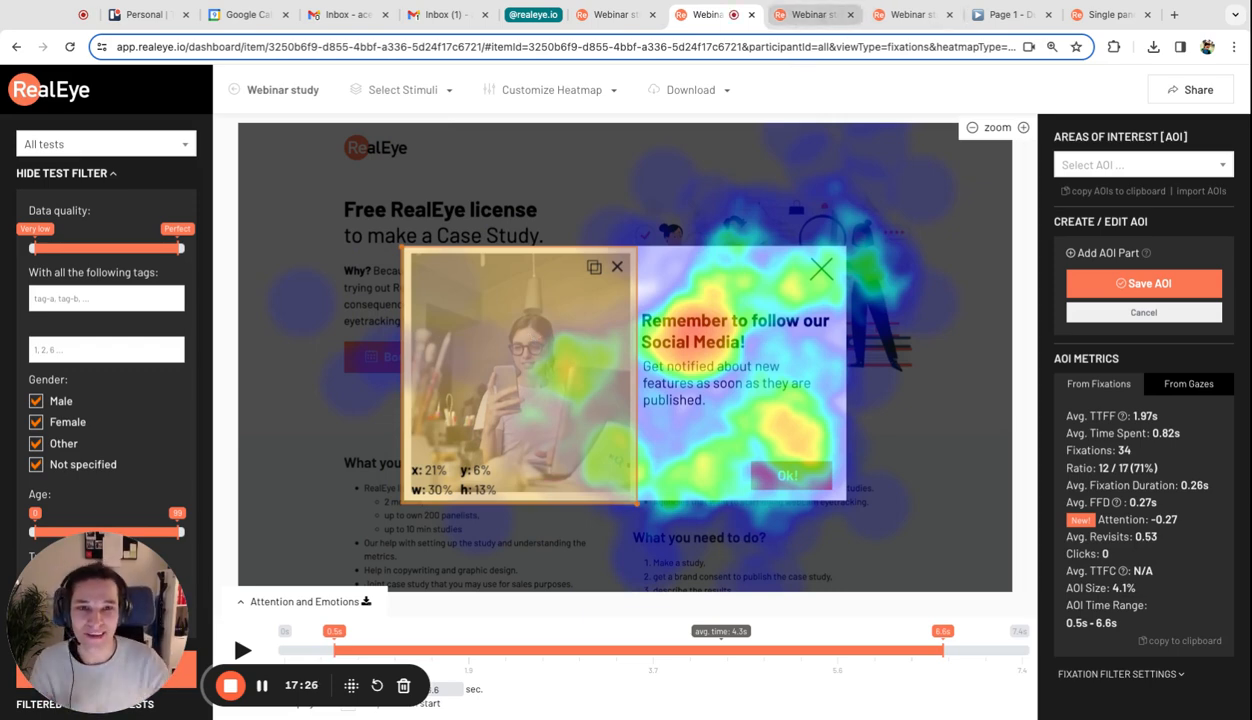
click(801, 18)
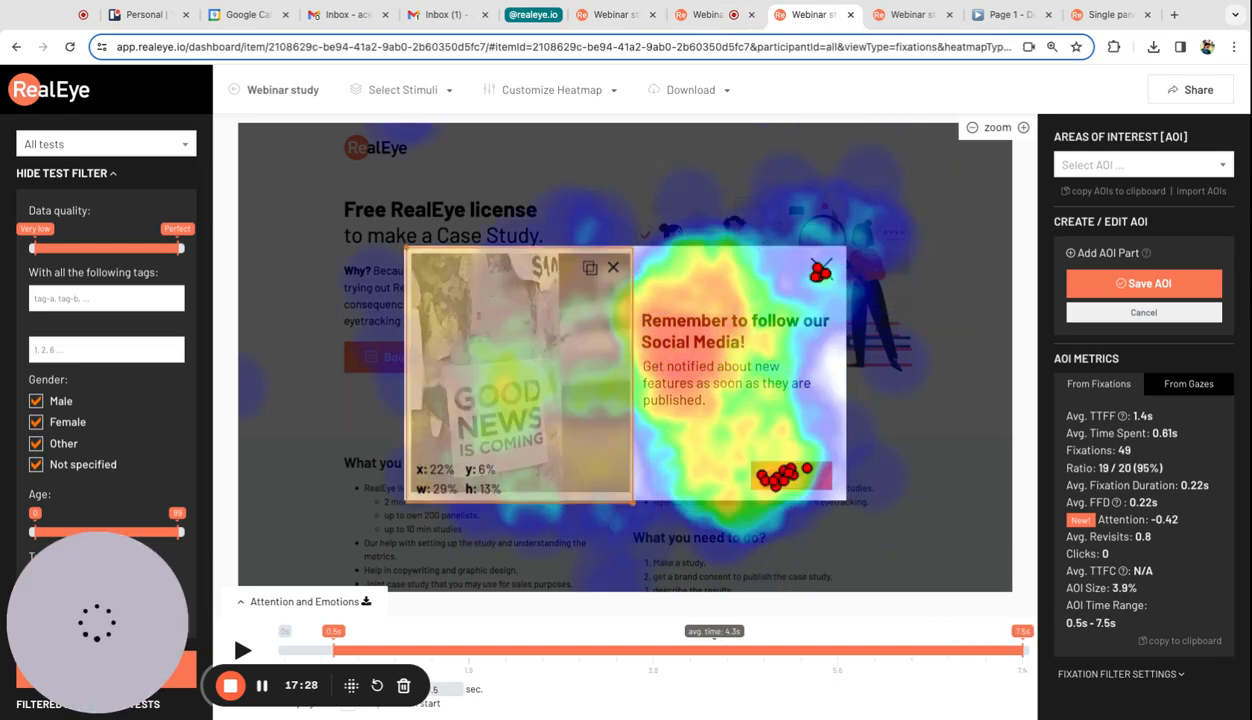
click(709, 22)
click(797, 18)
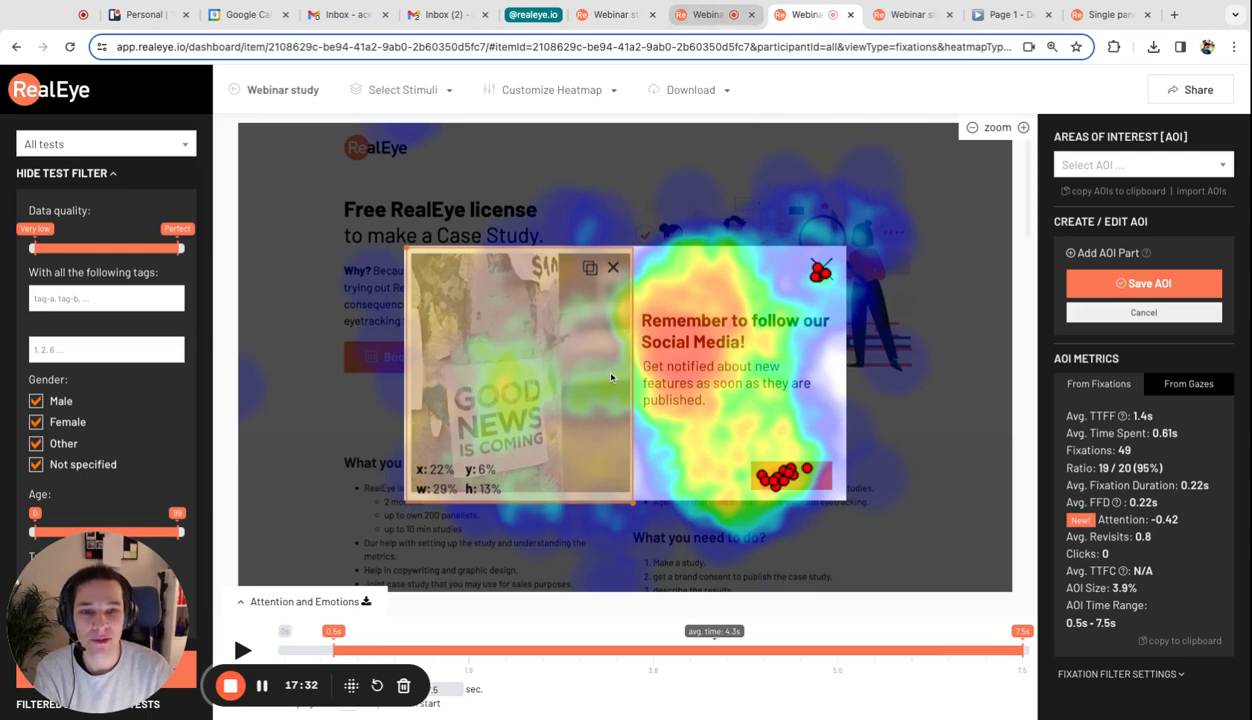
click(705, 20)
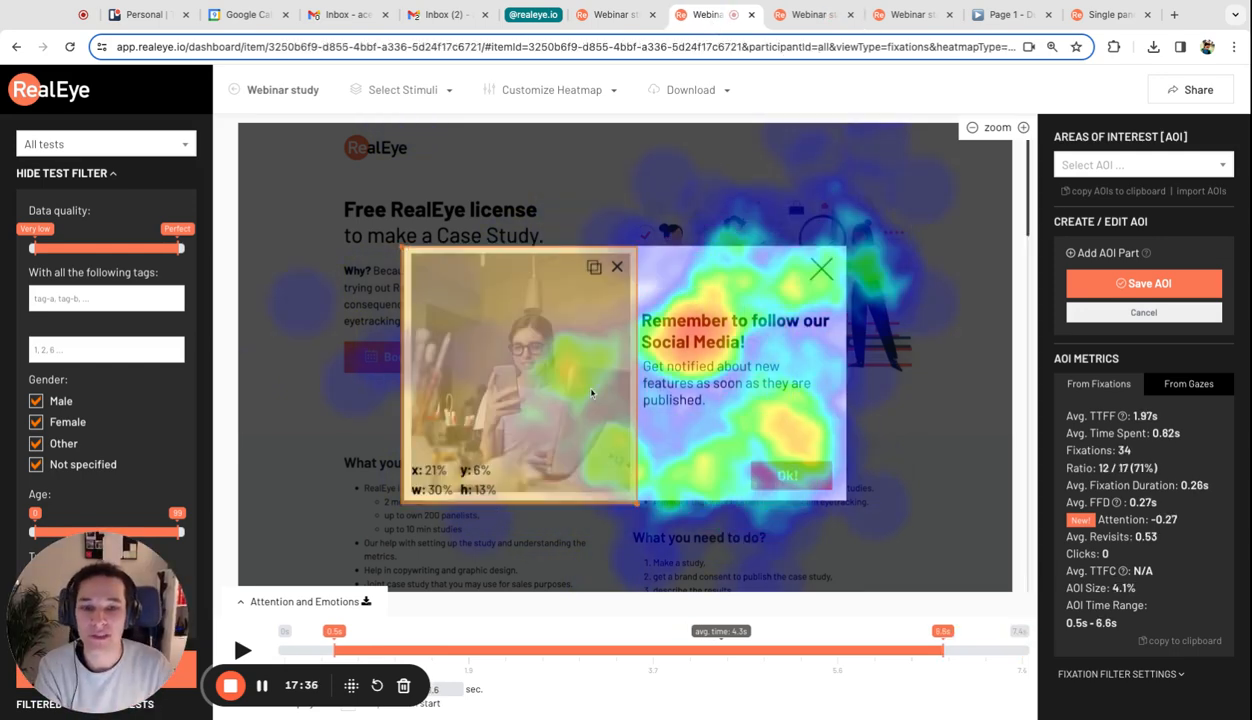
triple_click(1131, 518)
click(1156, 516)
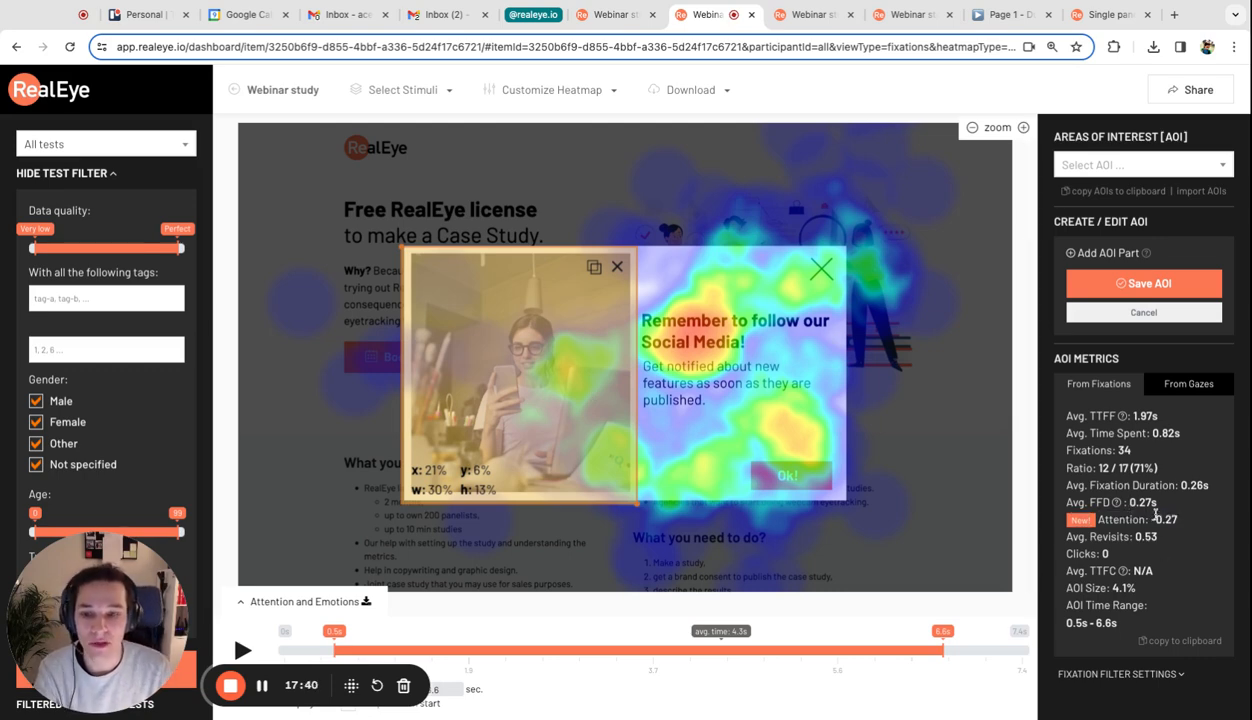
Return to the Webinar study overview and create a new Interactive Mockup study.
click(608, 12)
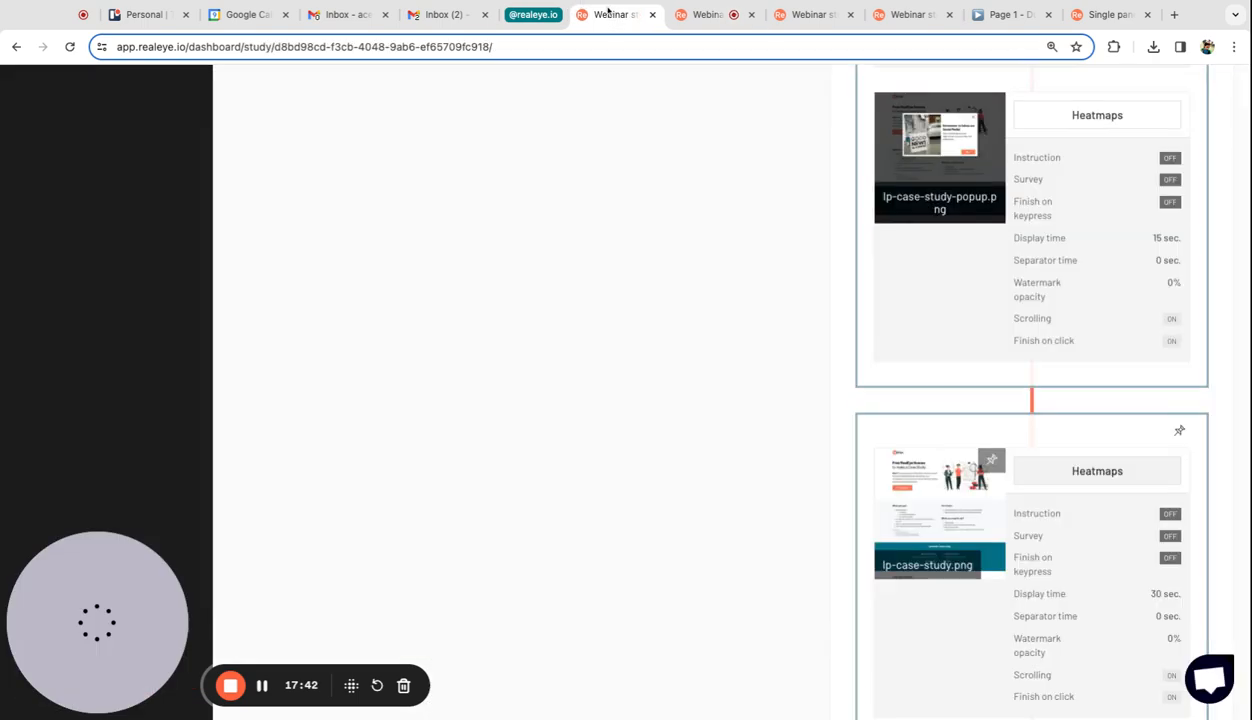
scroll(601, 433, up, 10)
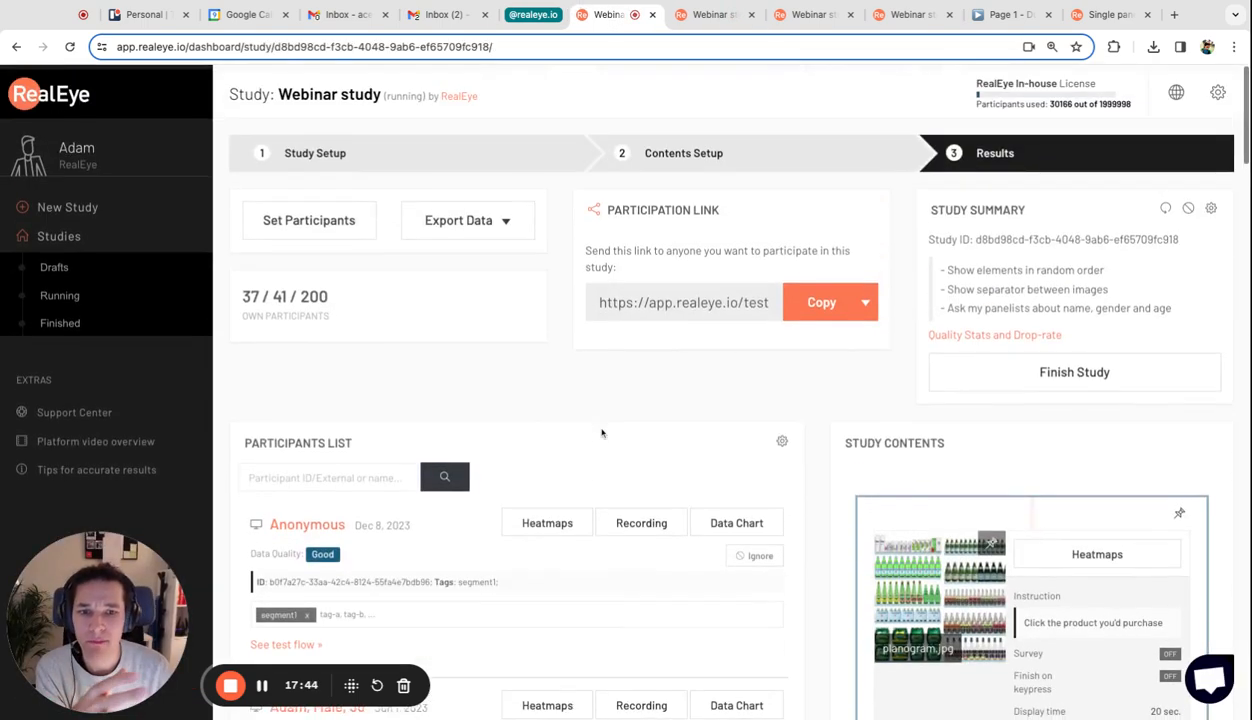
click(84, 204)
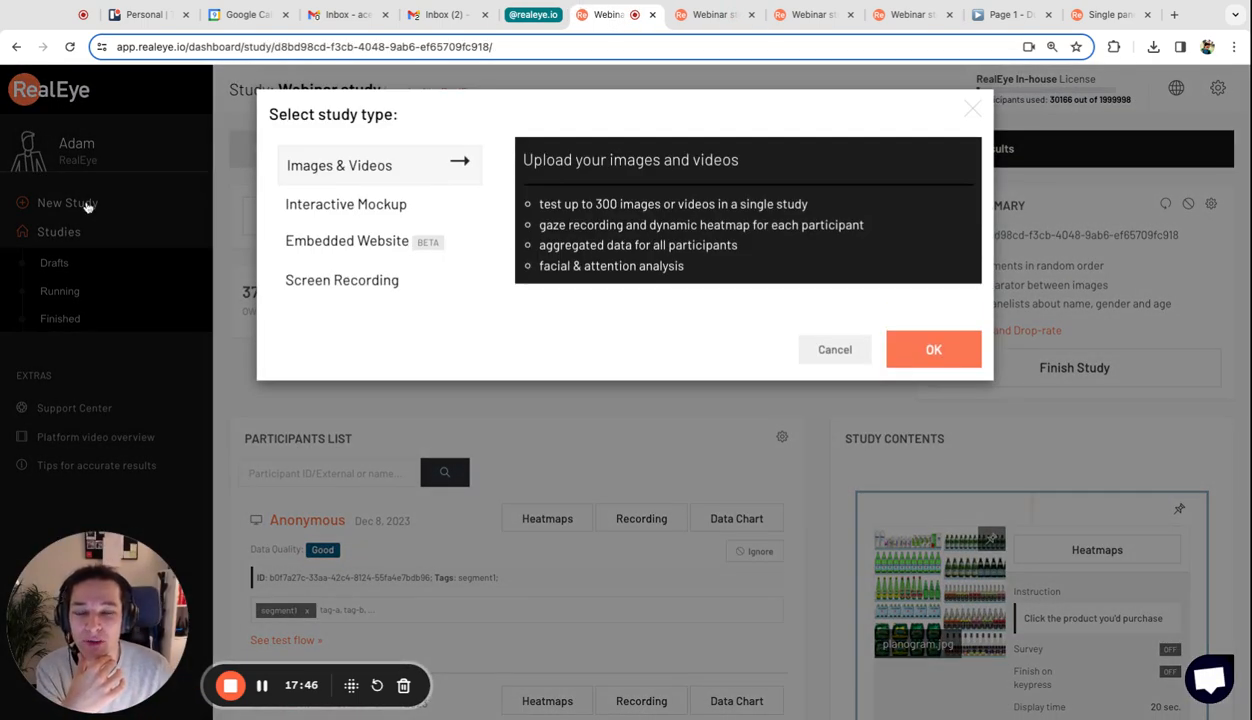
click(354, 199)
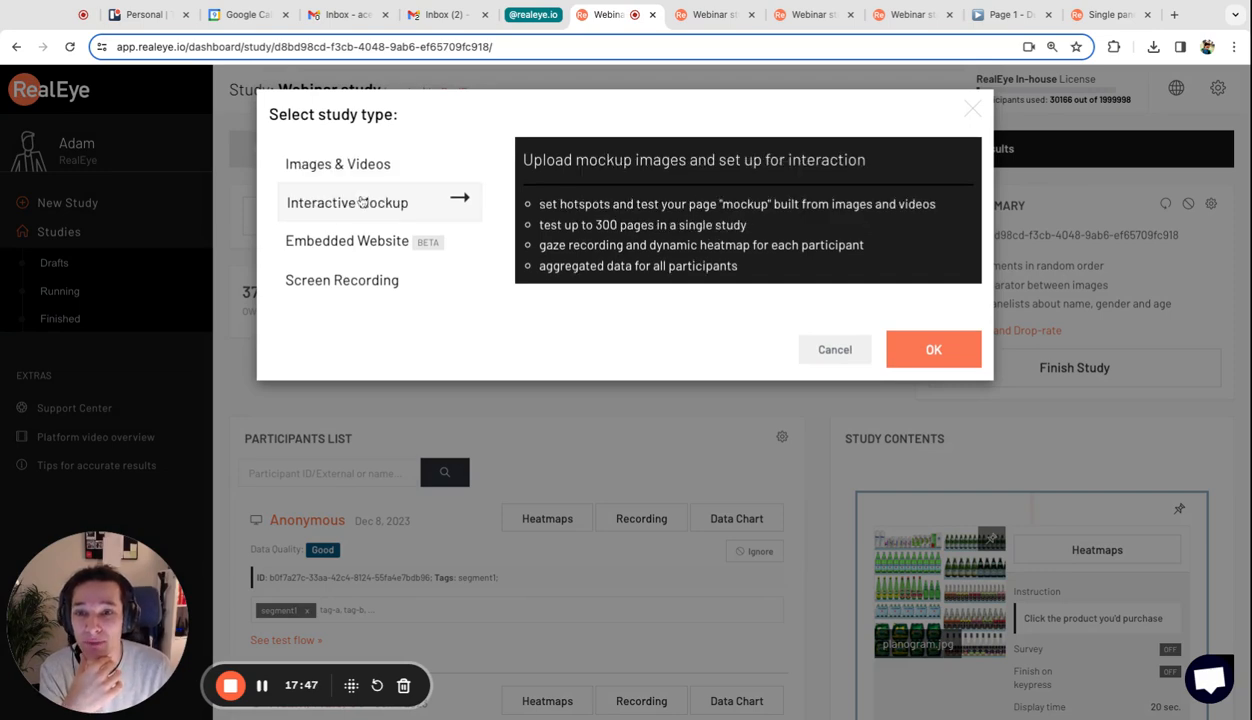
click(950, 362)
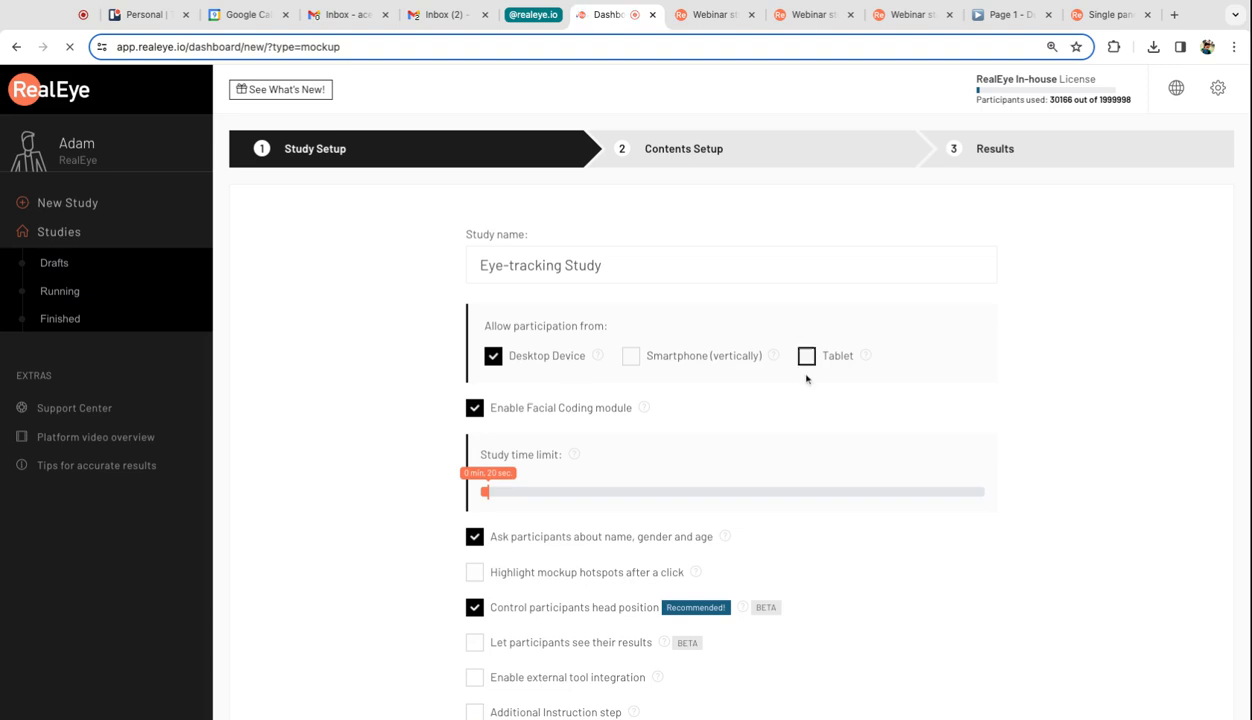
Allow participation from tablets in the new study and continue to its contents setup.
click(806, 356)
scroll(810, 362, down, 3)
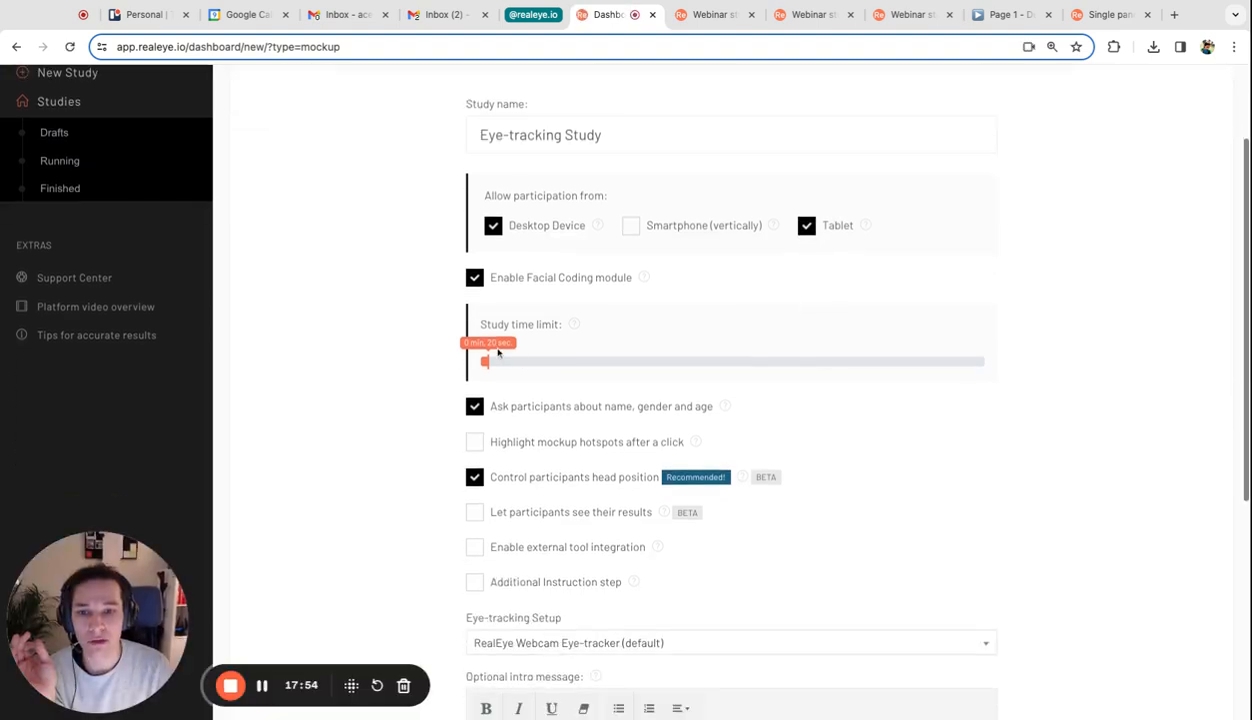
scroll(515, 350, down, 5)
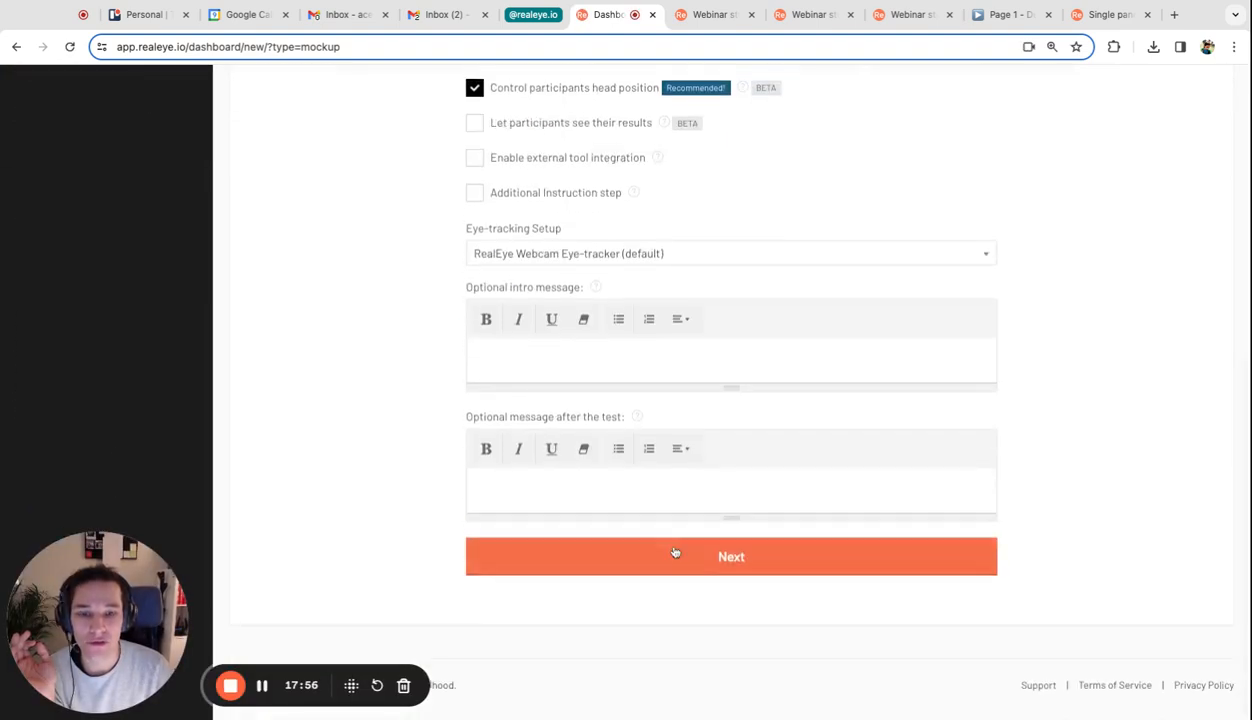
click(675, 554)
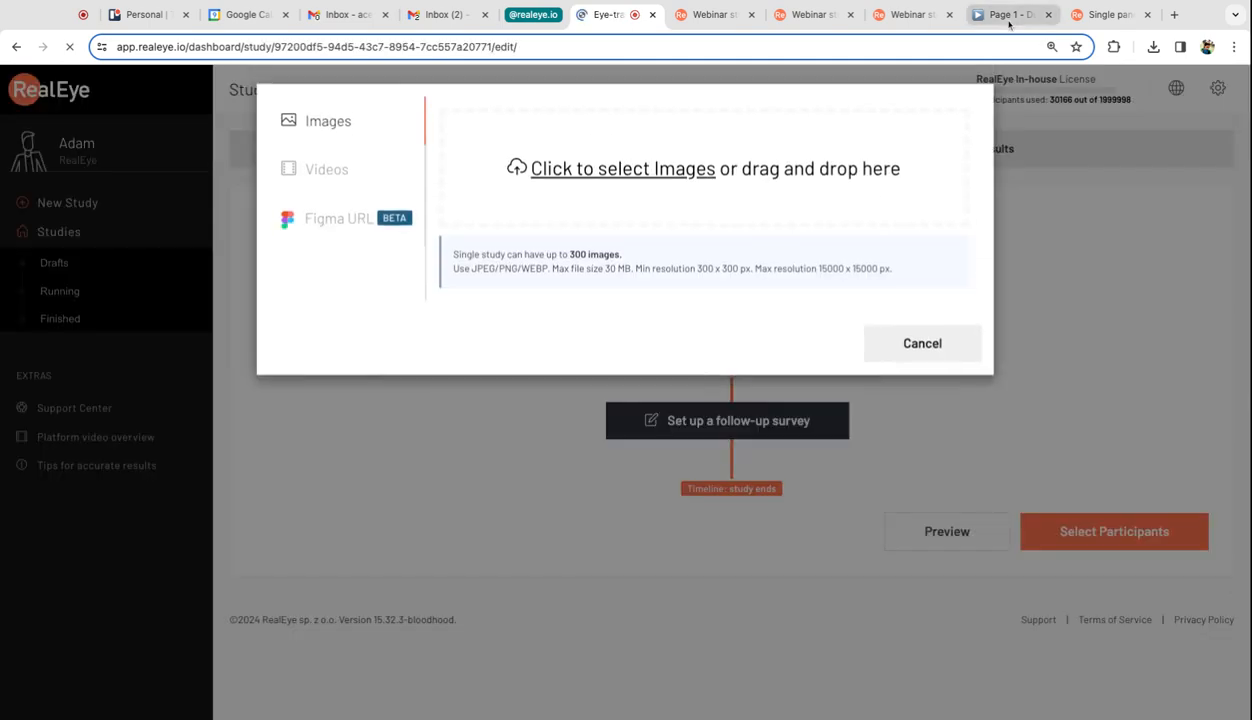
Choose Figma URL as the study's content source, and in Figma walk through the Ducati Website Prototype from Category to the T-shirt product page.
click(310, 214)
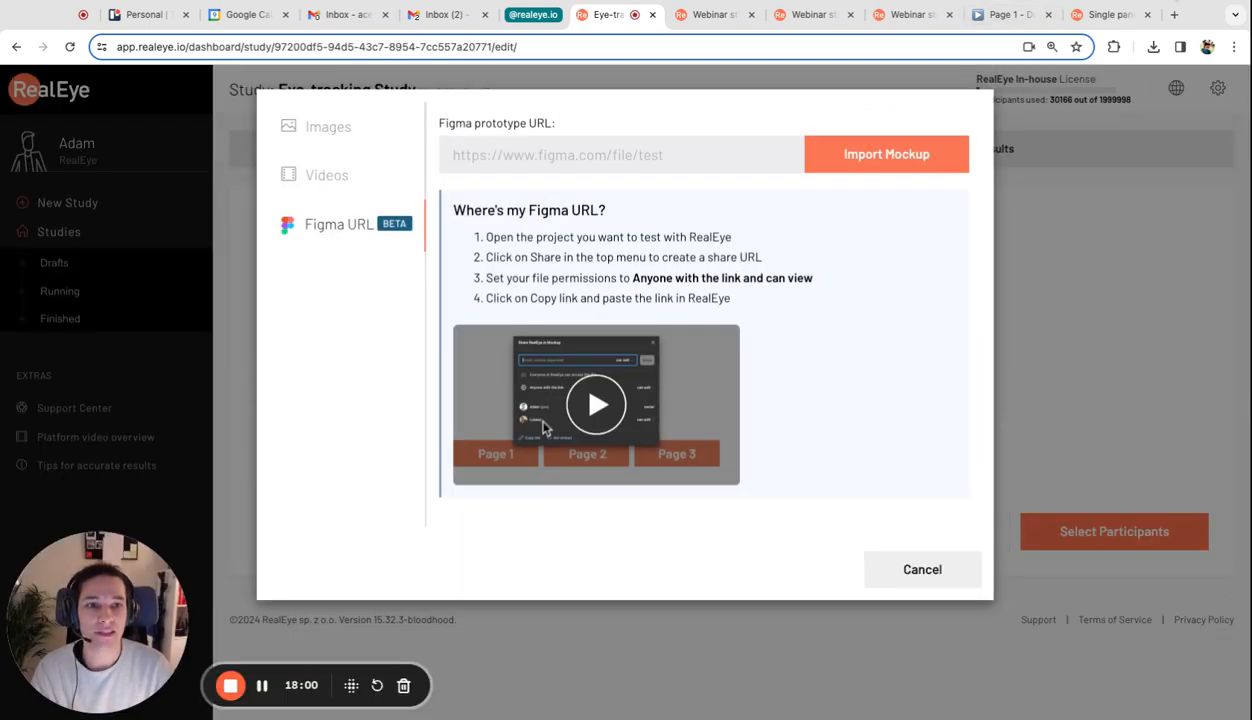
click(995, 14)
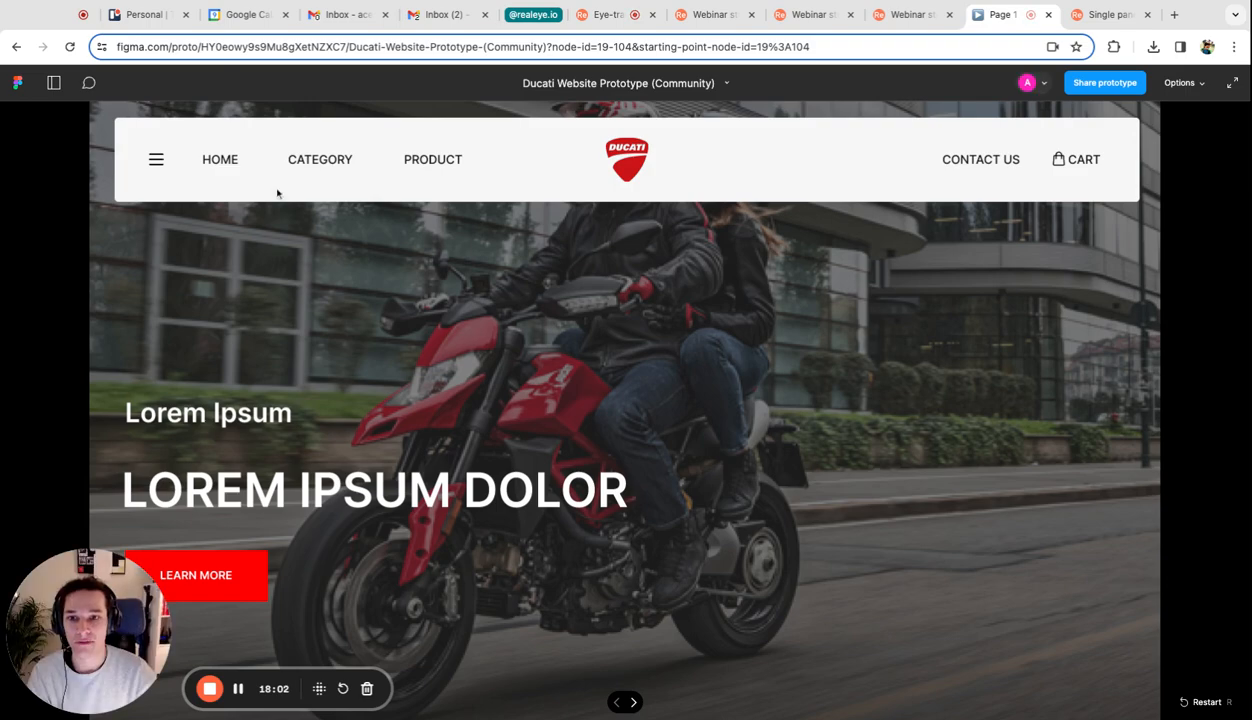
click(318, 162)
click(785, 342)
click(167, 262)
click(907, 249)
click(787, 357)
click(858, 475)
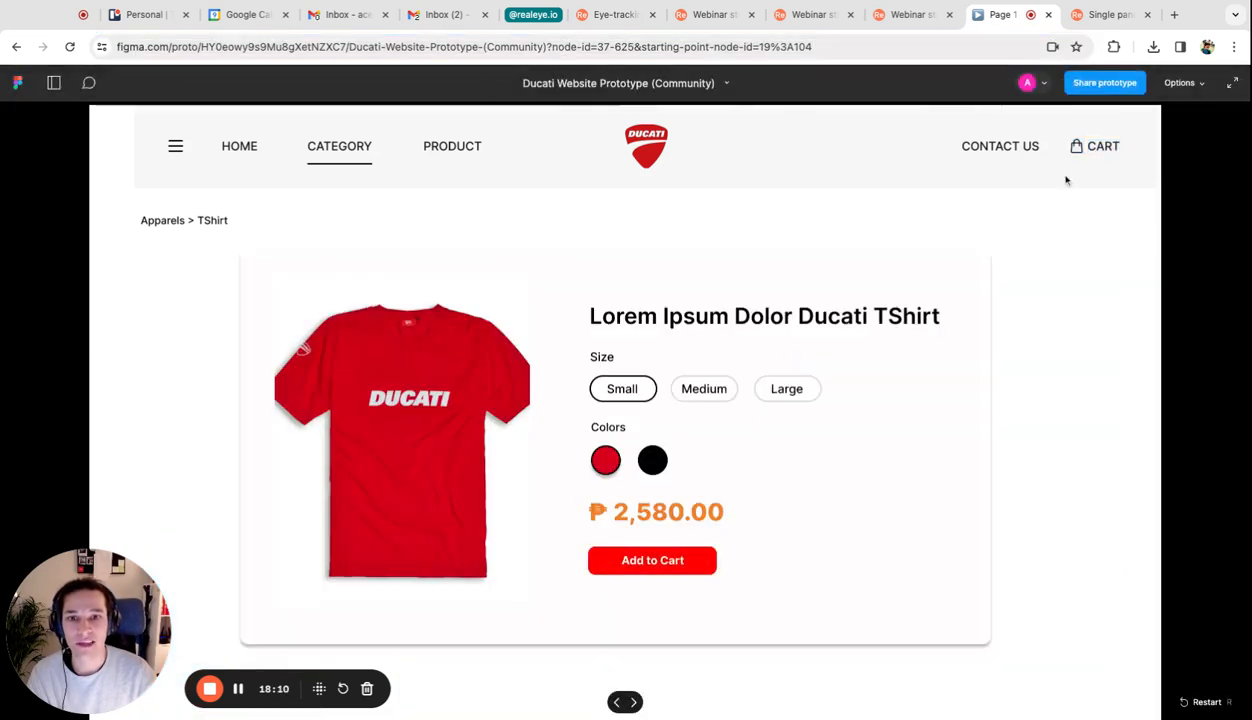
Trim the Ducati prototype's address so it finishes at "Ducati-Website-Prototype-(Community)", load it and copy the link.
drag(548, 47, 957, 177)
key(BackSpace)
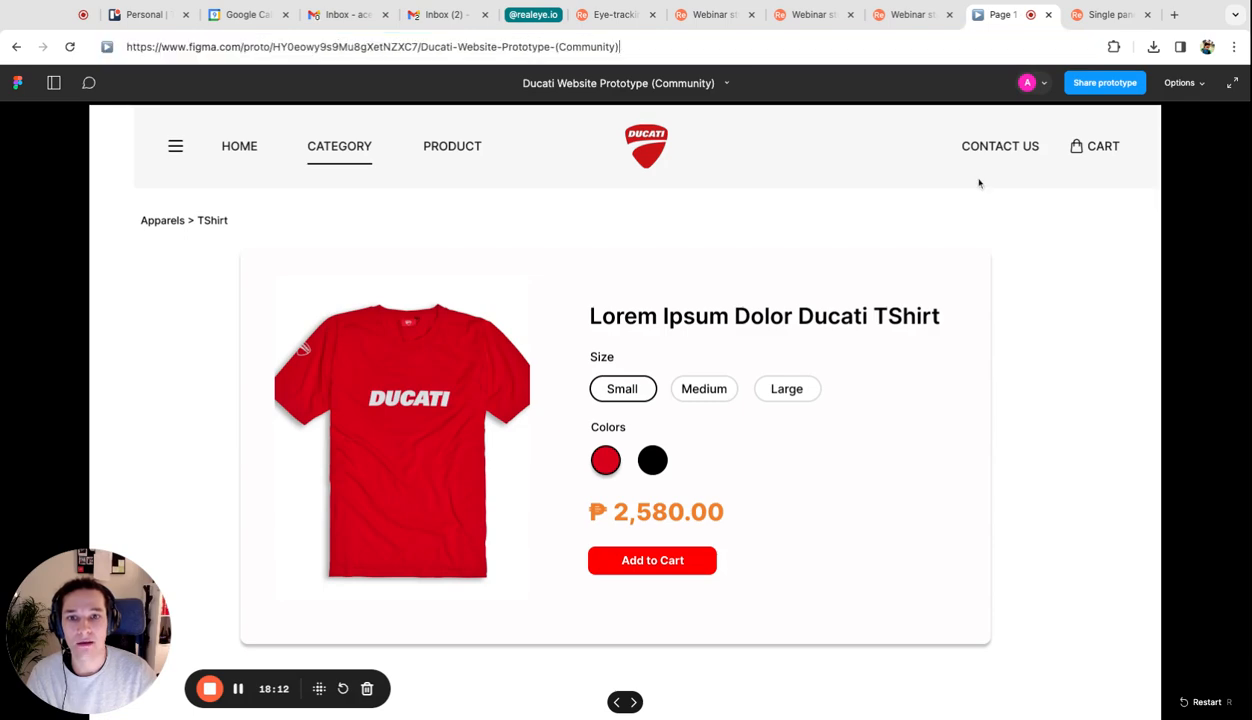
key(Return)
click(825, 50)
Return to the new study's contents setup, paste the Ducati link as the Figma prototype URL and import the mockup.
click(905, 14)
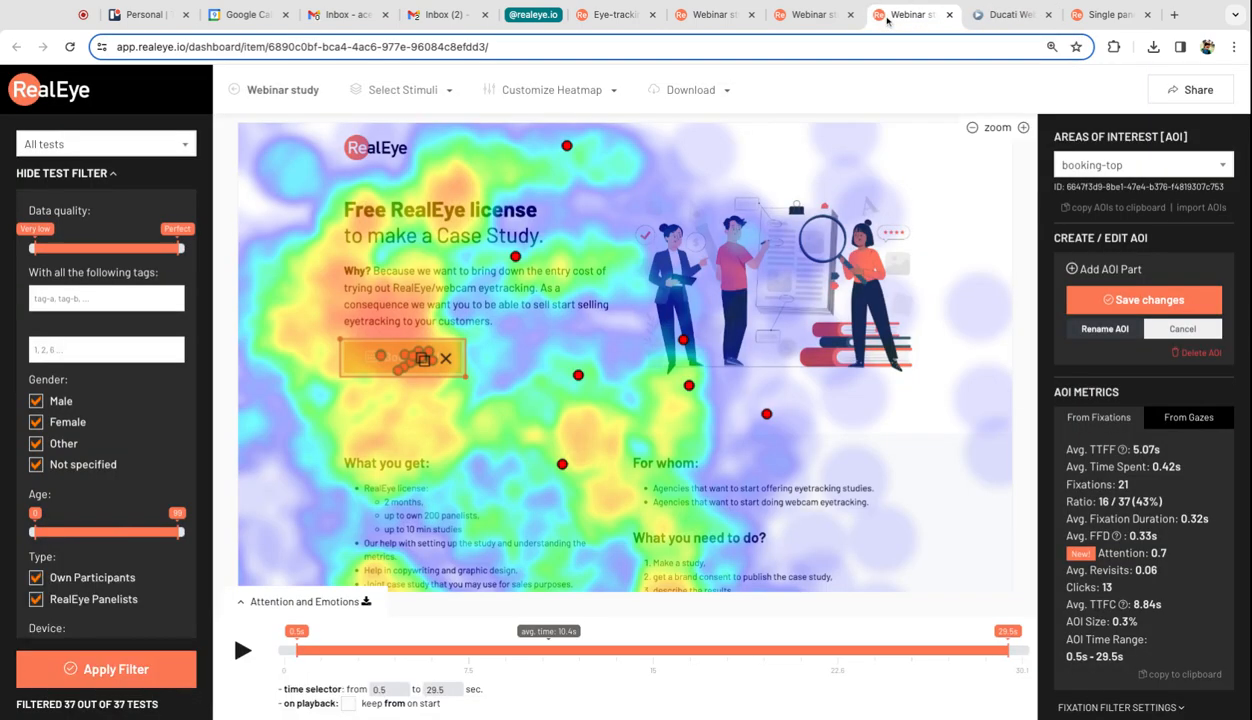
click(612, 14)
click(591, 139)
key(ctrl+v)
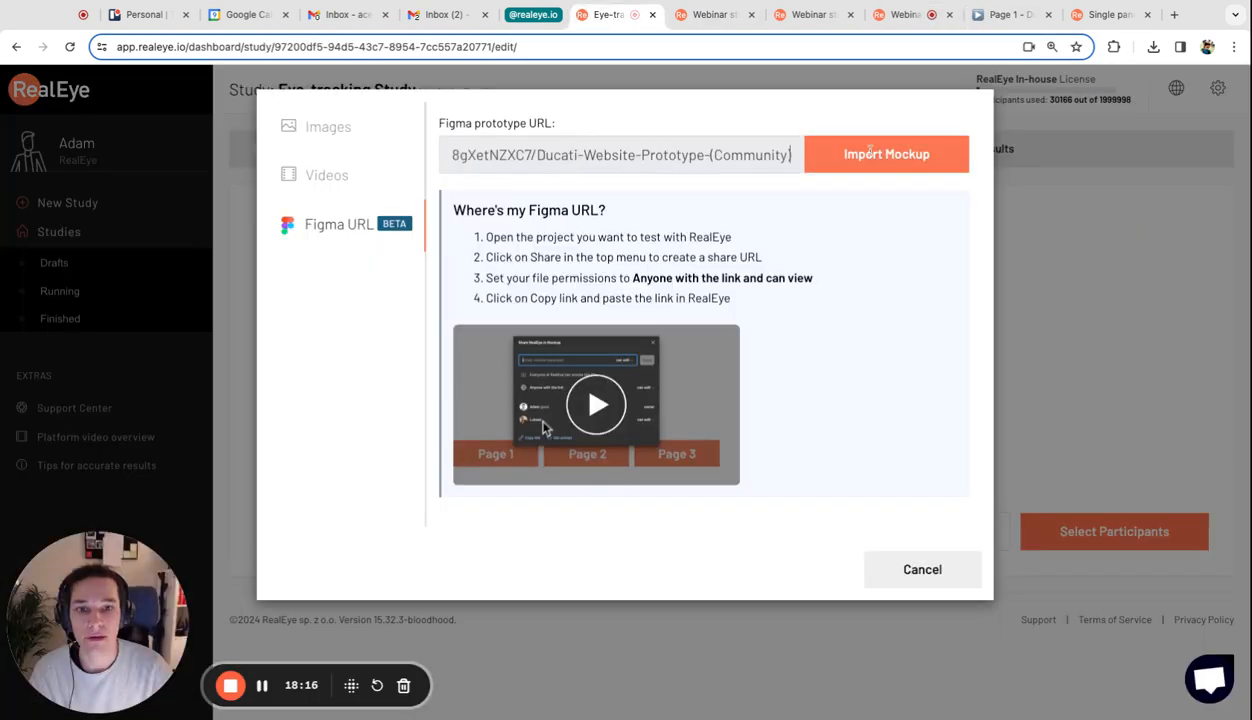
click(908, 160)
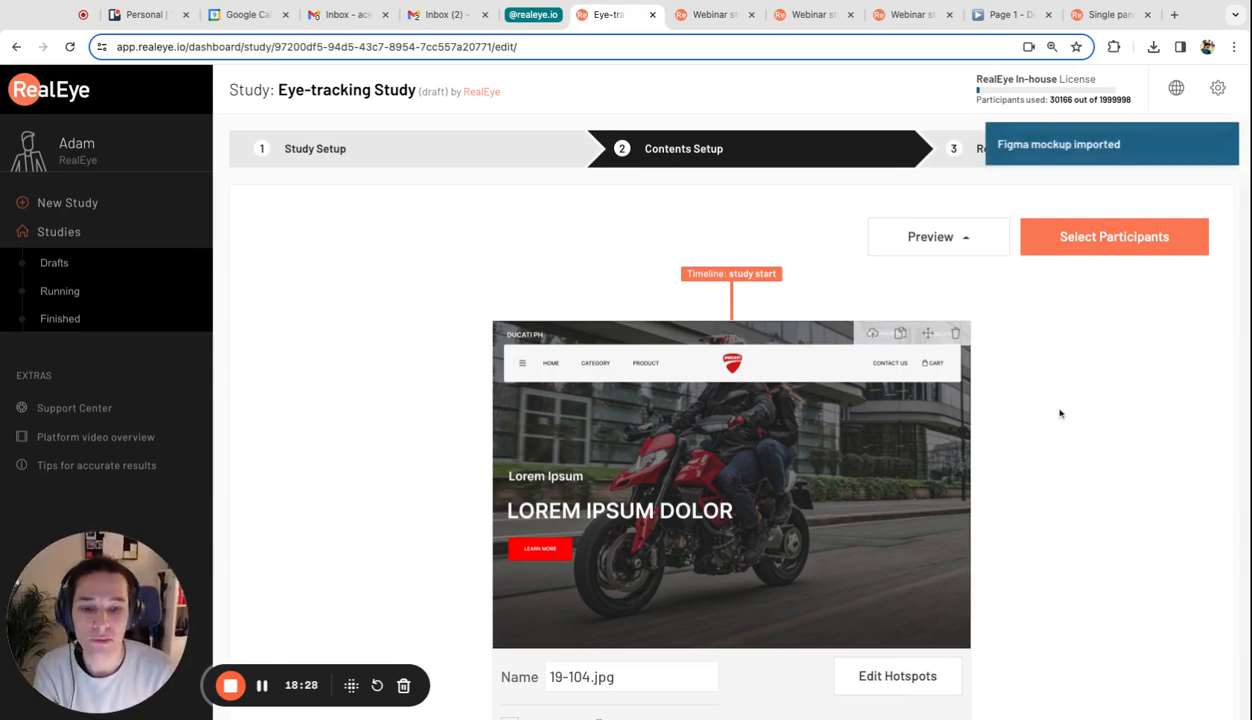
Review the imported Ducati mockup screens and their settings along the study timeline.
scroll(1060, 413, down, 3)
scroll(731, 390, down, 10)
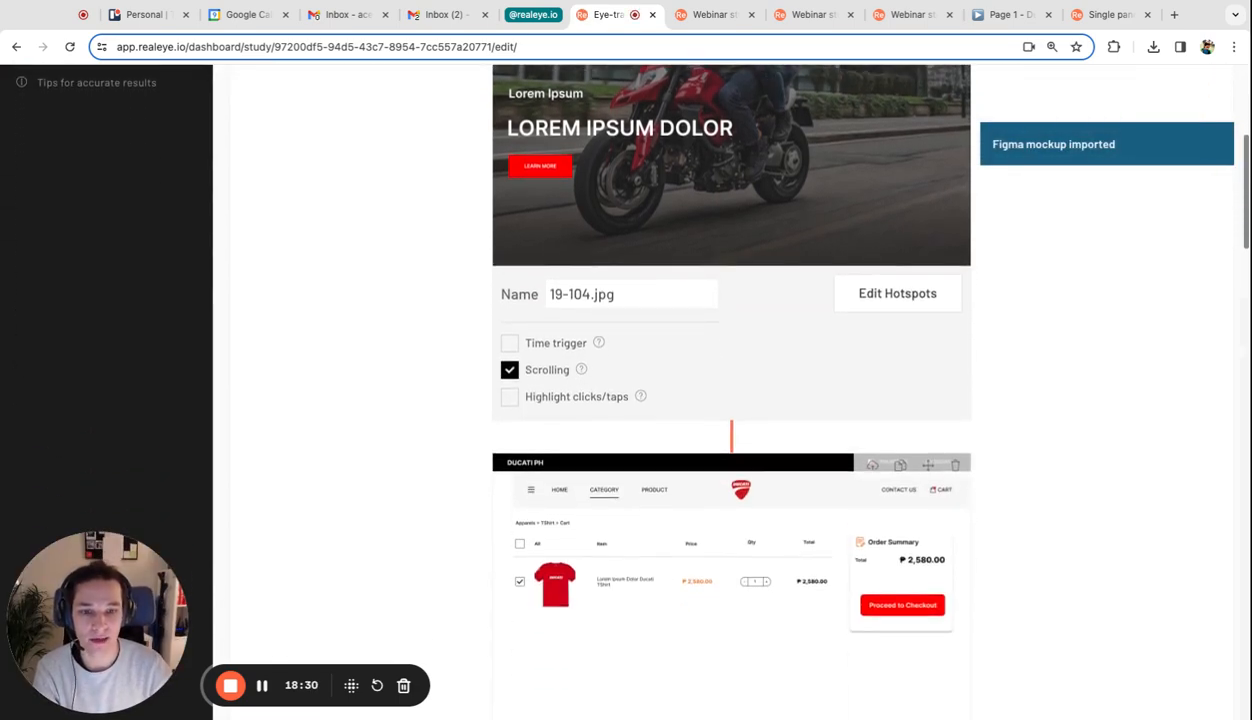
scroll(731, 390, down, 10)
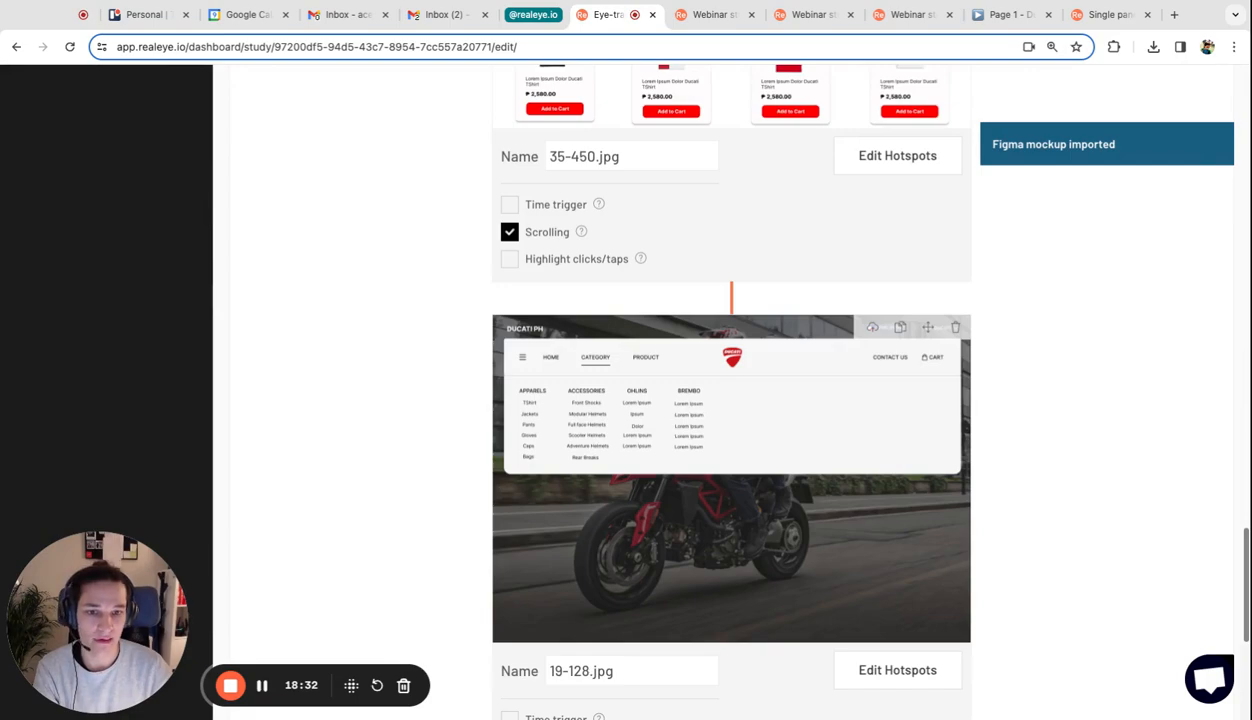
scroll(731, 390, up, 20)
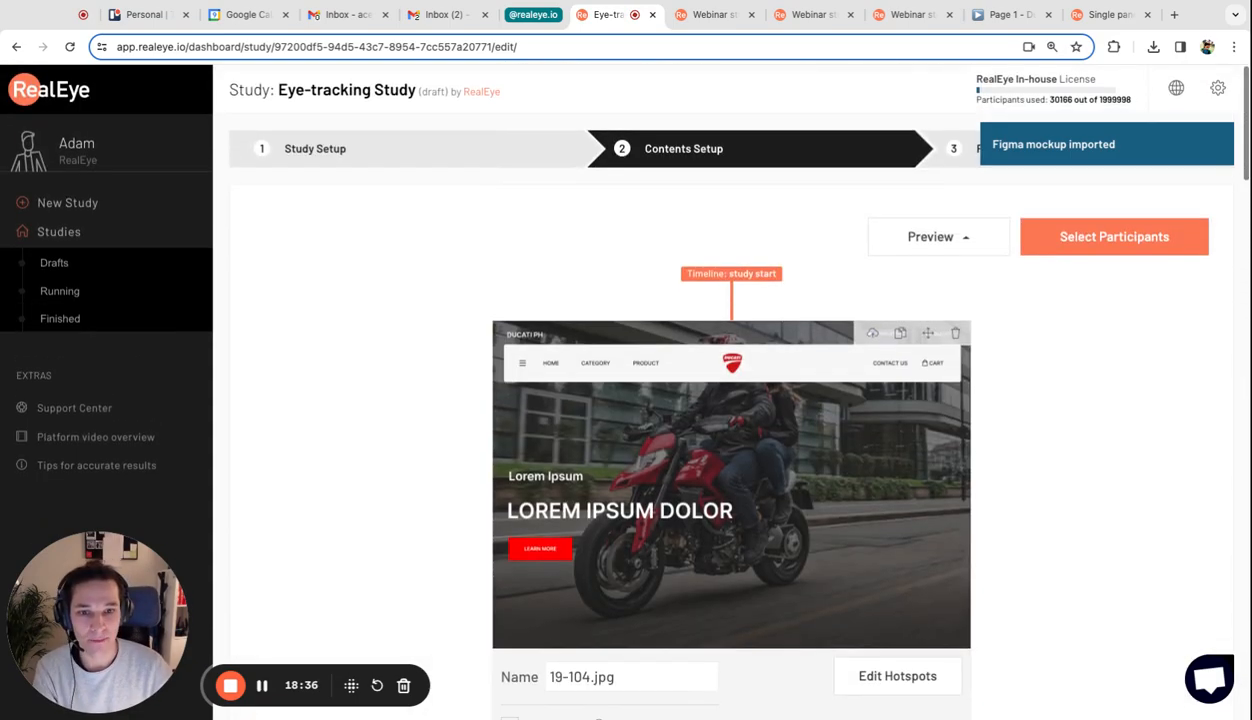
Inspect the imported Cart and Category hotspots on the 19-104.jpg screen, leaving the hotspot editor without changes.
click(717, 465)
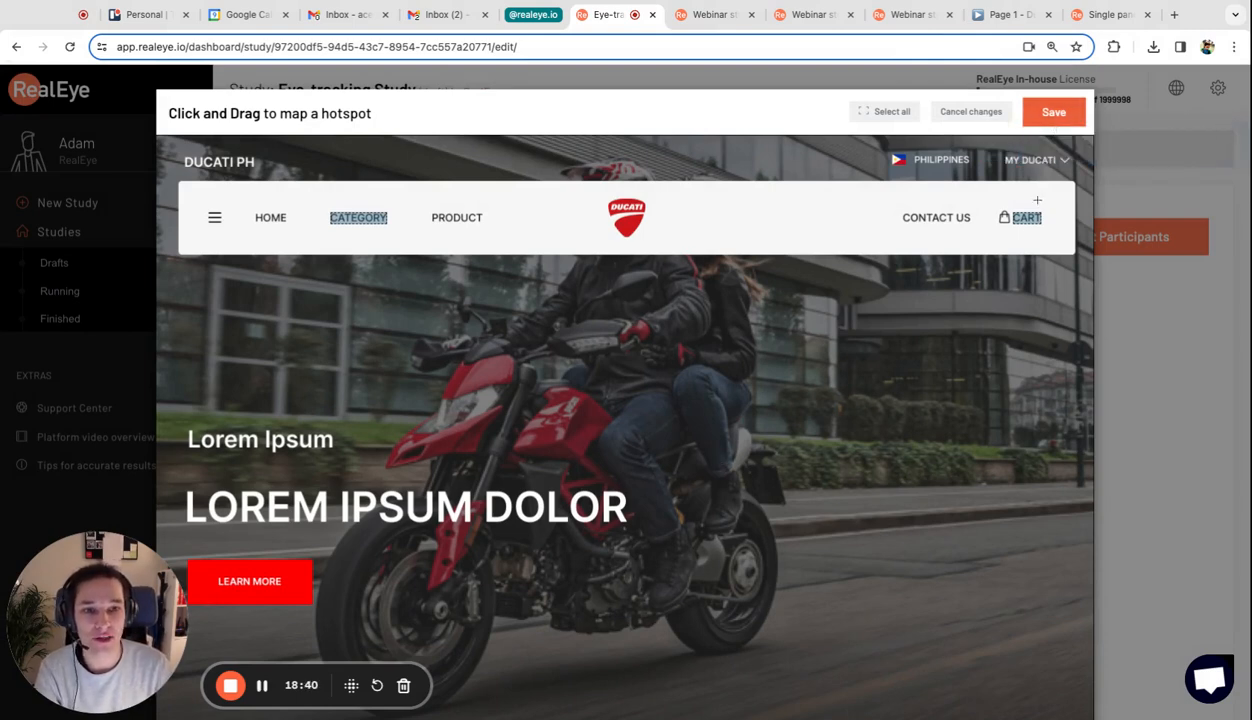
click(1030, 218)
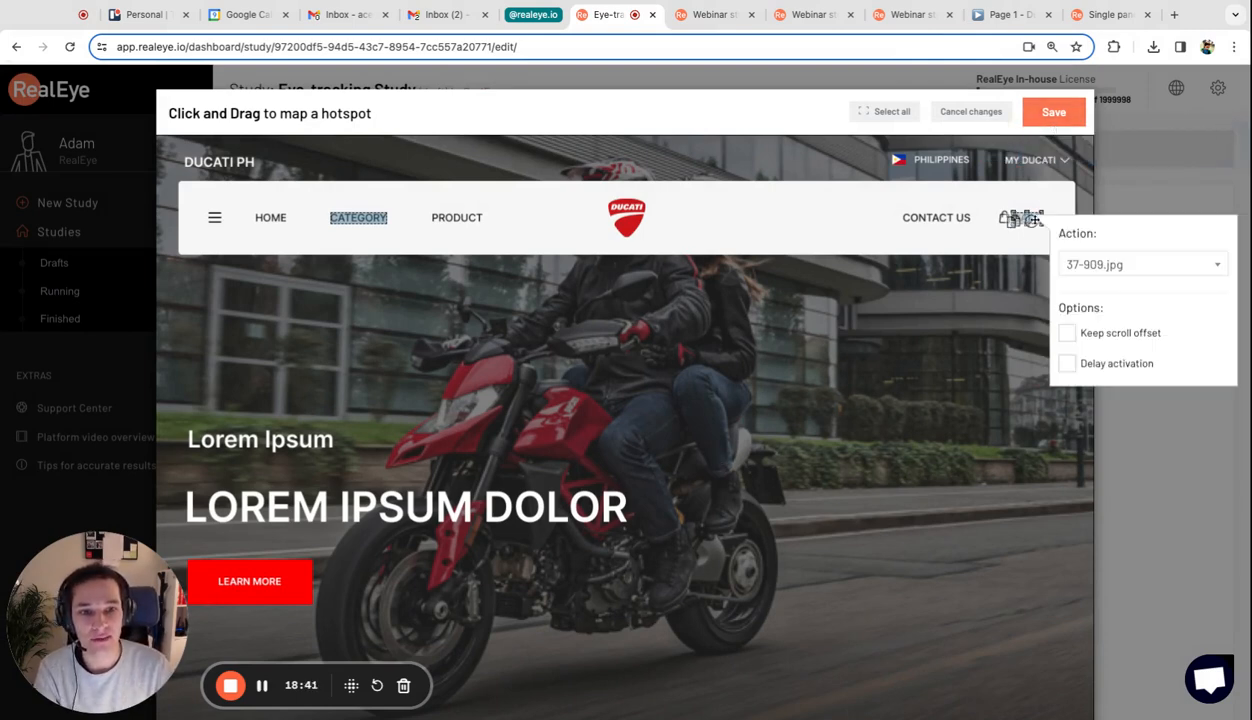
click(366, 217)
click(975, 113)
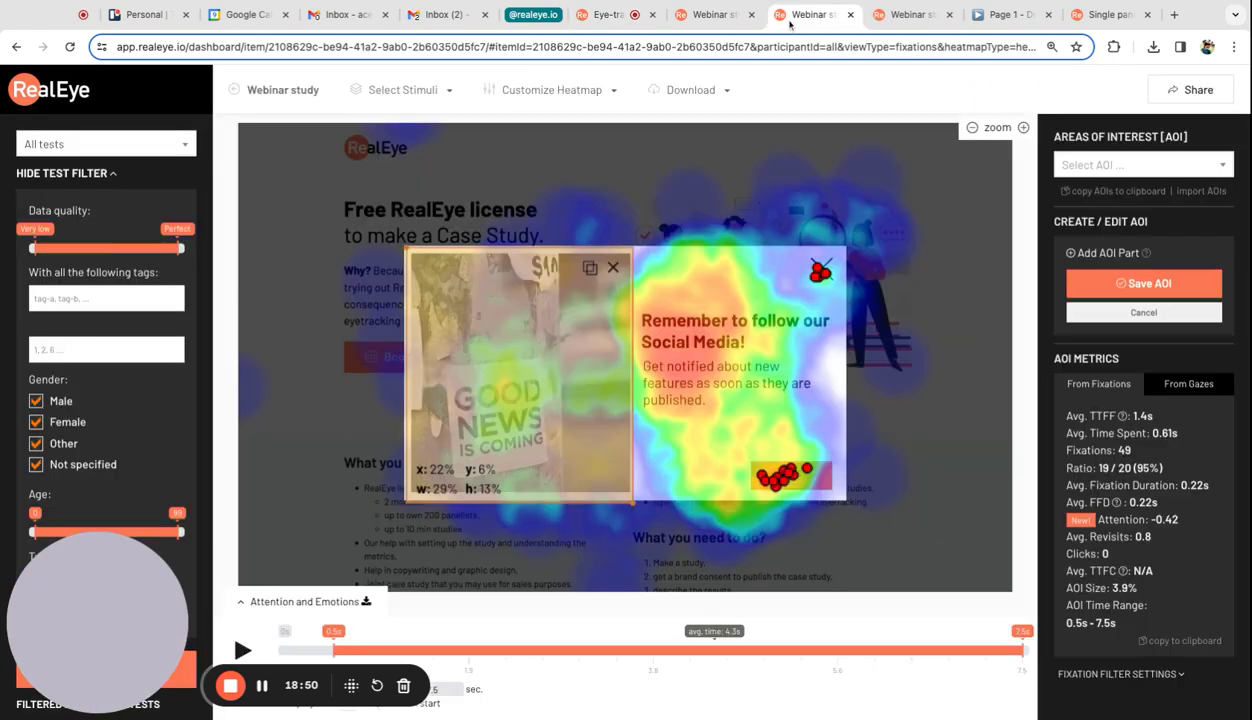
Remove the unsaved area of interest from the "Good news is coming" popup heatmap and return to the Webinar study overview.
click(790, 18)
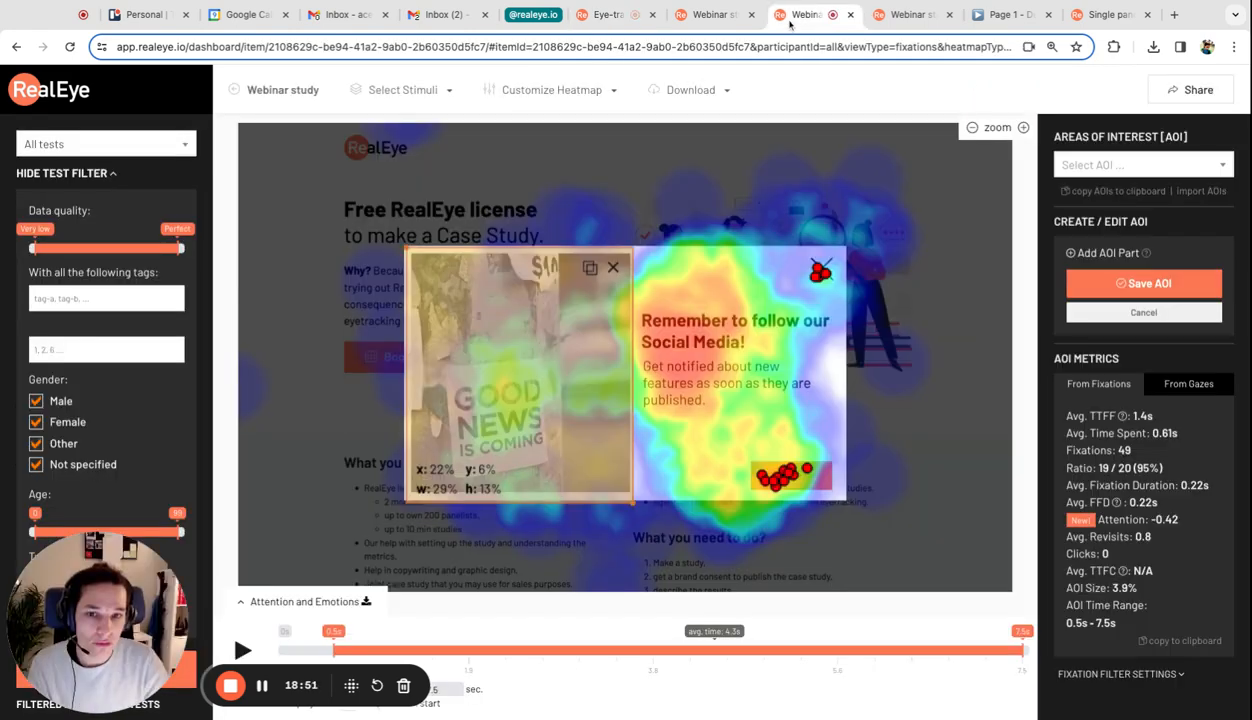
click(612, 268)
click(292, 100)
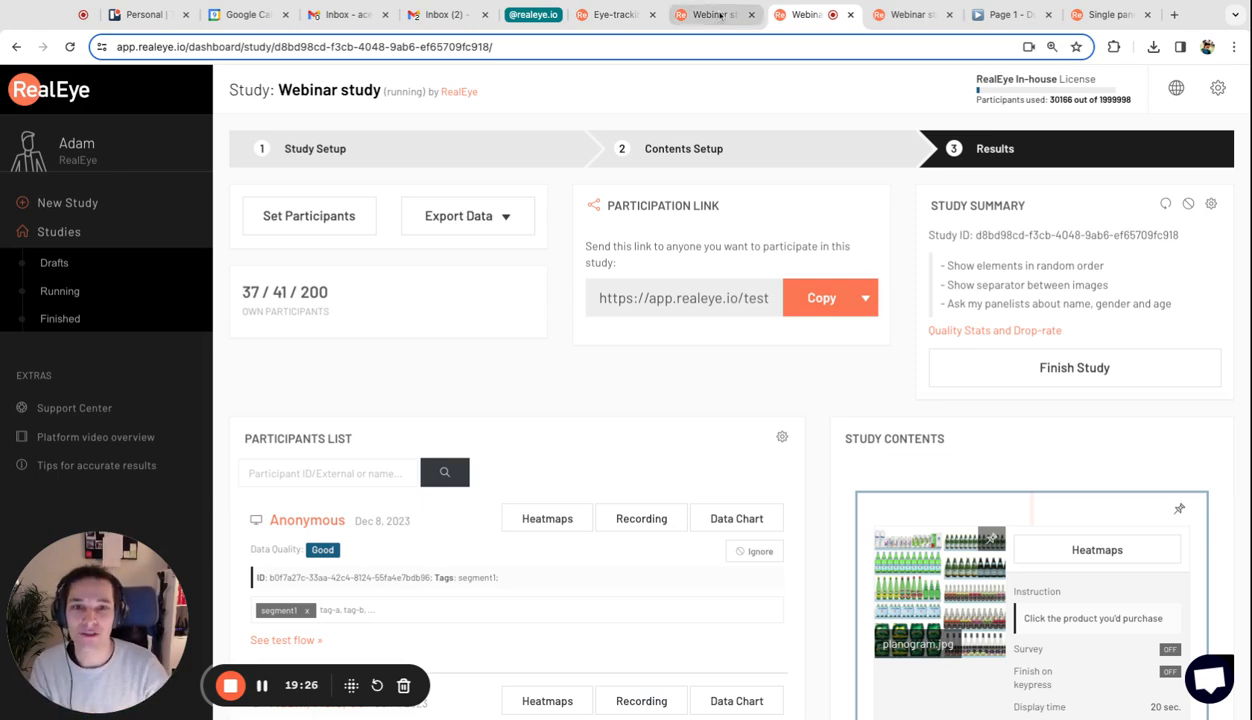
Open the realeye.io website in a new browser tab and start the free trial sign-up.
key(ctrl+t)
text(realeye.io)
key(Return)
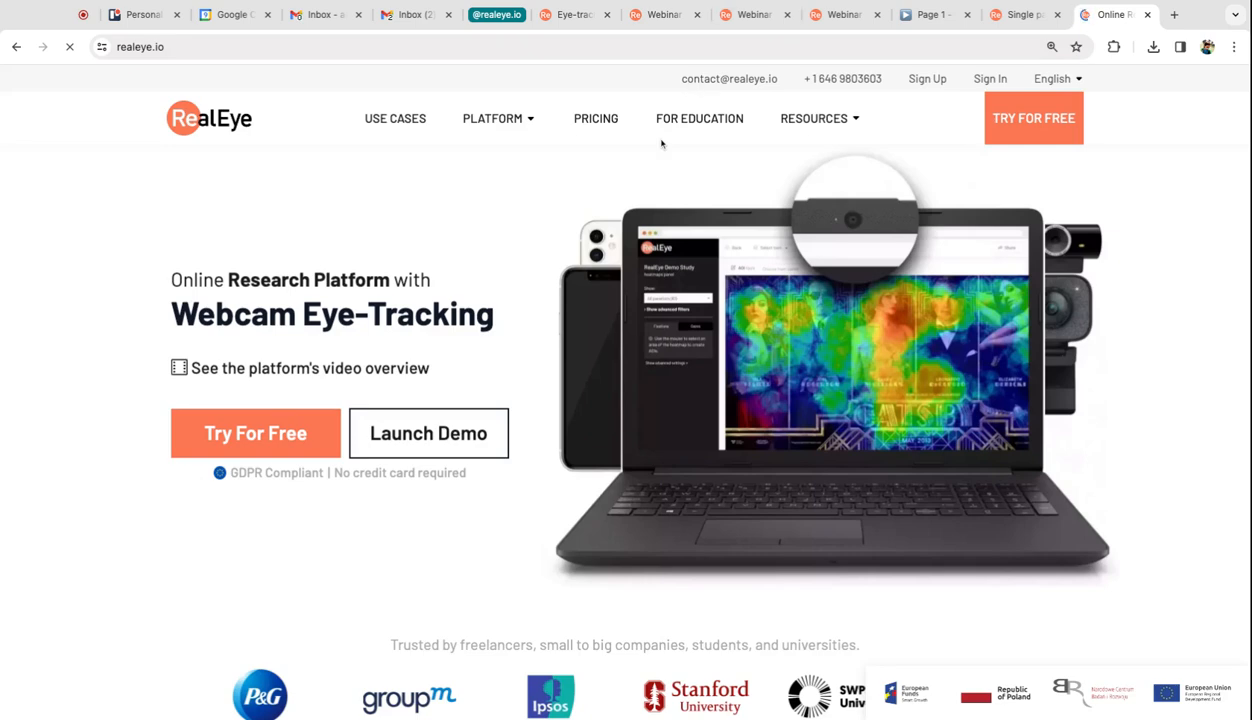
click(284, 437)
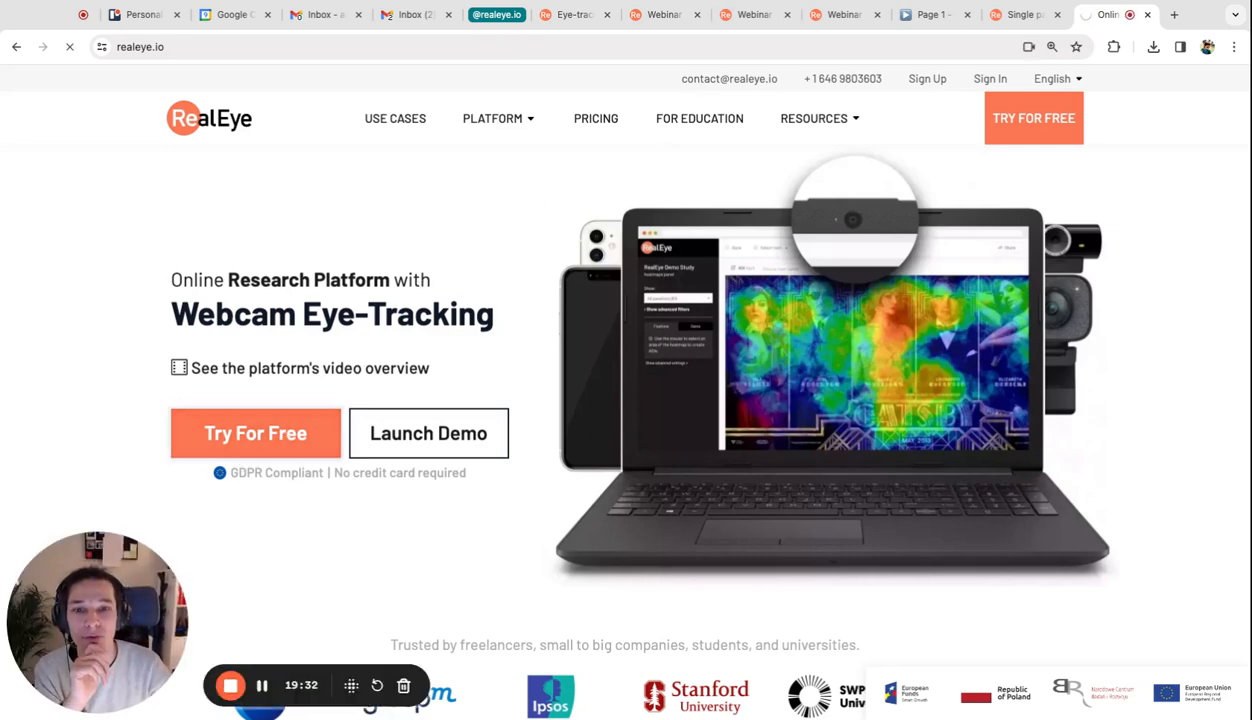